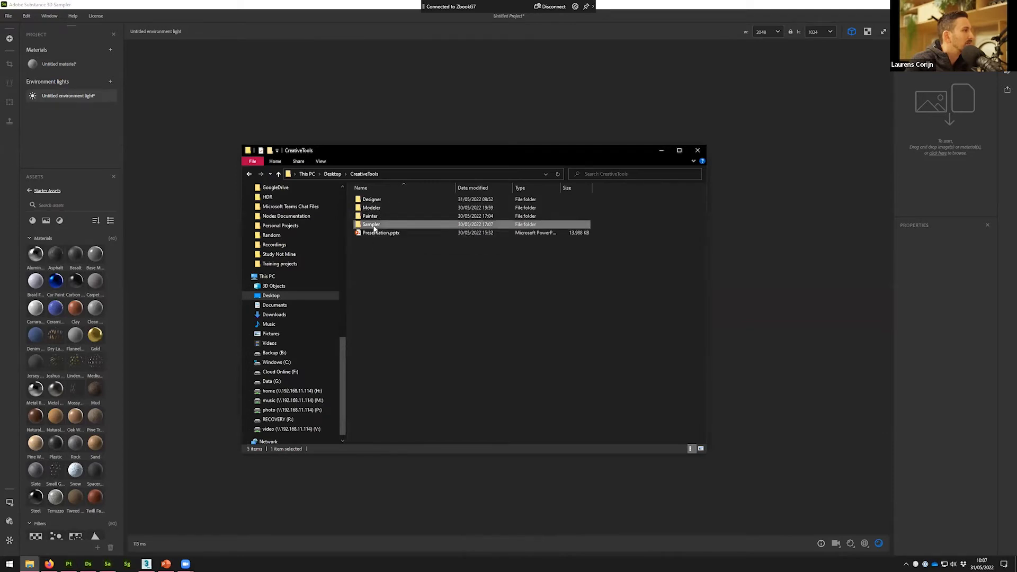
# Step: Open the Bosnia_01 folder in Sampler's IBL folder and preview the panoramas R0010174.JPG and R0010173.JPG
pyautogui.doubleClick(531, 216)
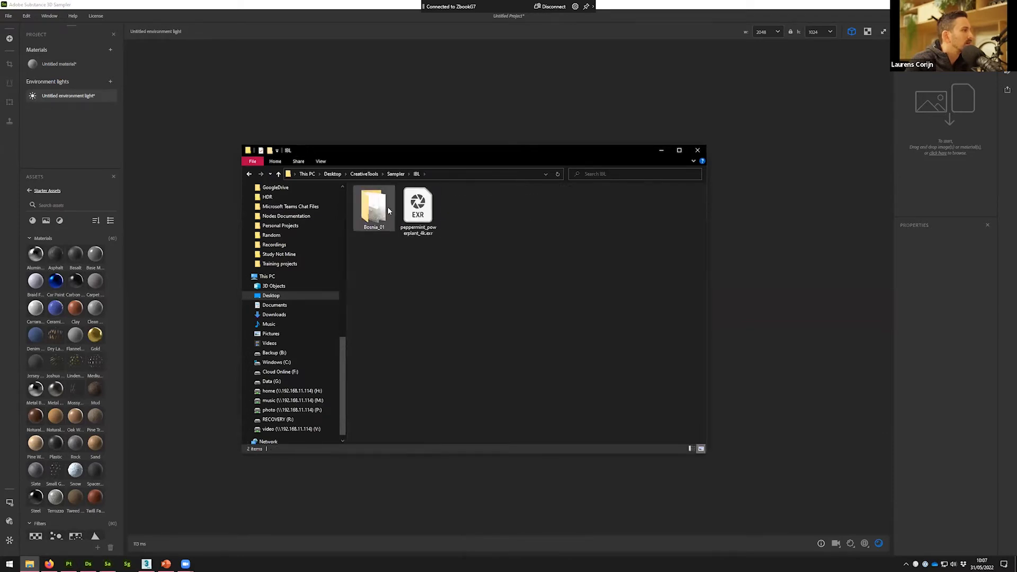
pyautogui.doubleClick(380, 211)
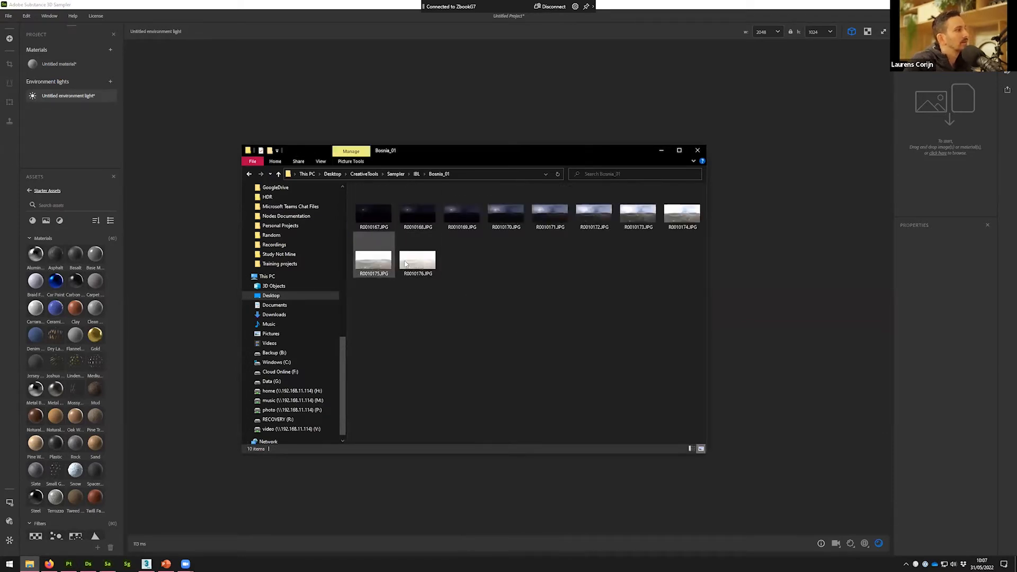
pyautogui.click(639, 214)
pyautogui.press('Right')
pyautogui.press('Return')
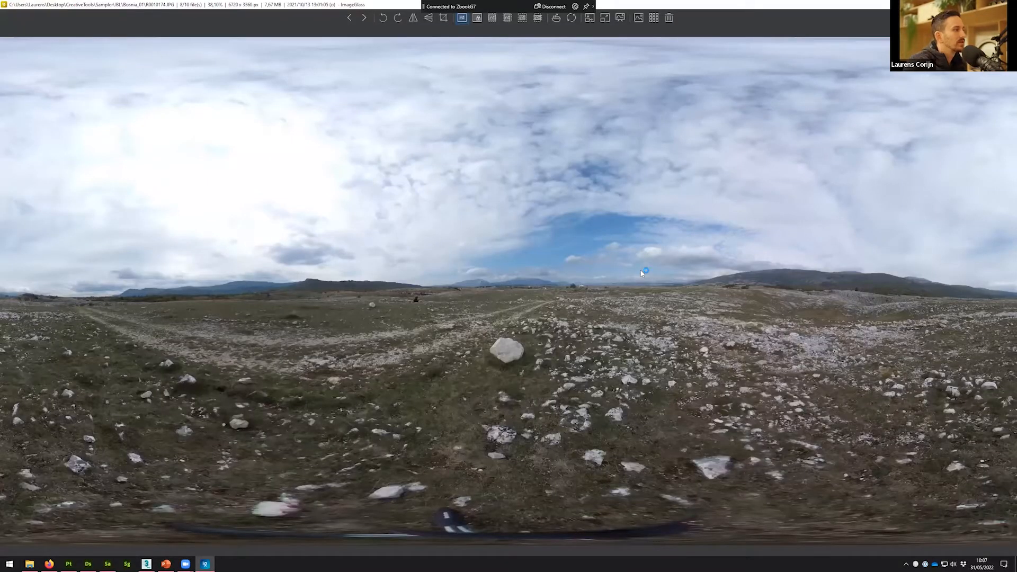
pyautogui.press('Left')
pyautogui.press('Left')
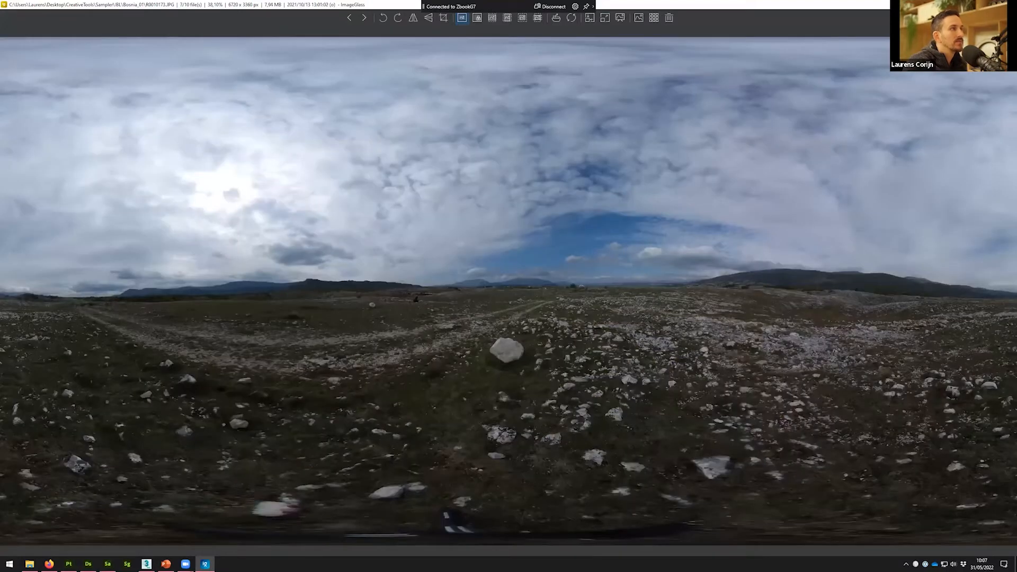
pyautogui.press('Escape')
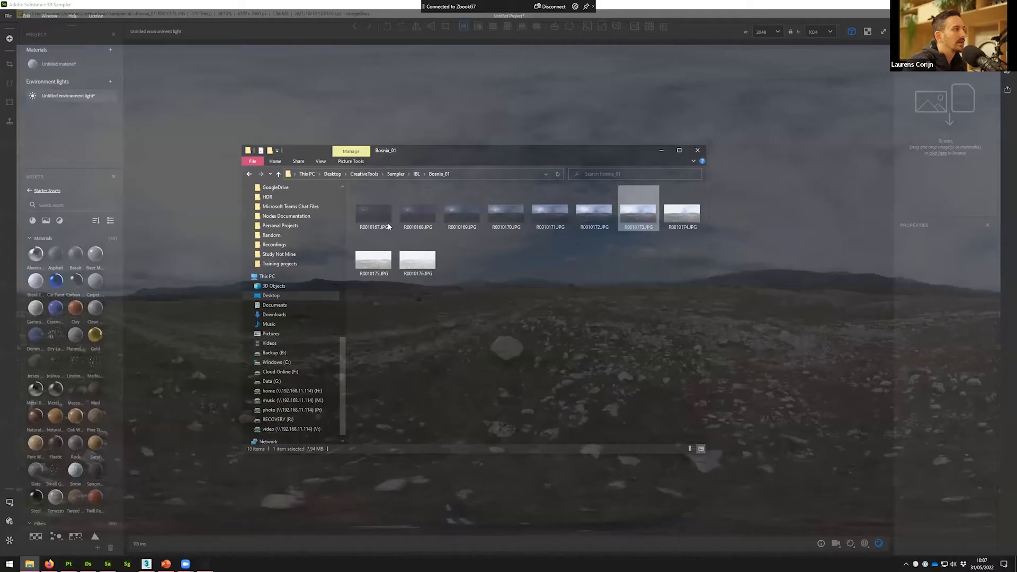
# Step: Import all ten Bosnia_01 JPG exposures as an environment light using the HDR merge template
pyautogui.keyDown('shift'); pyautogui.click(423, 266); pyautogui.keyUp('shift')
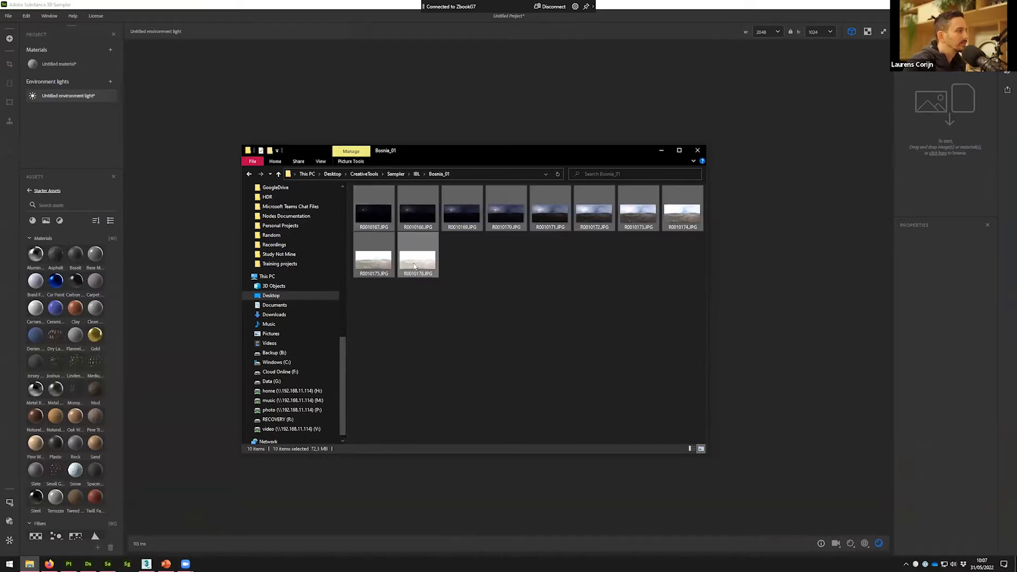
pyautogui.moveTo(422, 266); pyautogui.dragTo(927, 119)
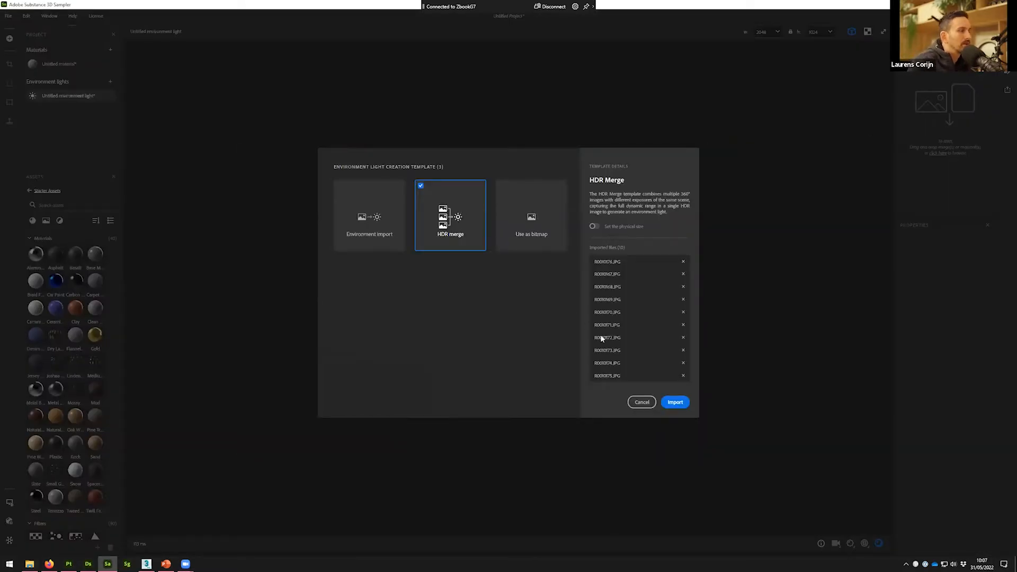
pyautogui.click(676, 403)
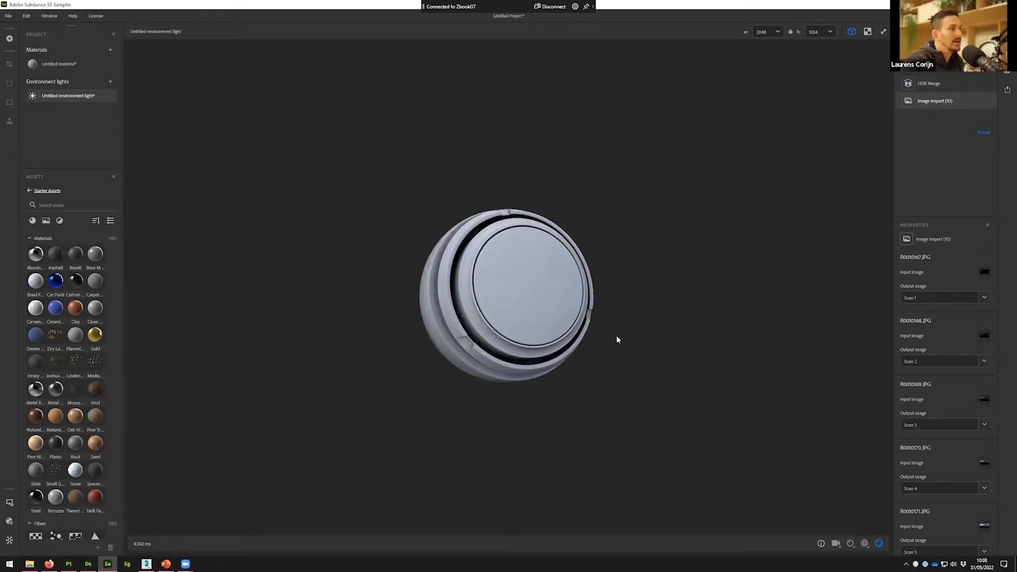
# Step: Show the environment image beside the 3D preview in panoramic mode and look around the merged sky
pyautogui.moveTo(593, 308)
pyautogui.mouseDown()
pyautogui.moveTo(599, 363)
pyautogui.moveTo(644, 324)
pyautogui.mouseUp()
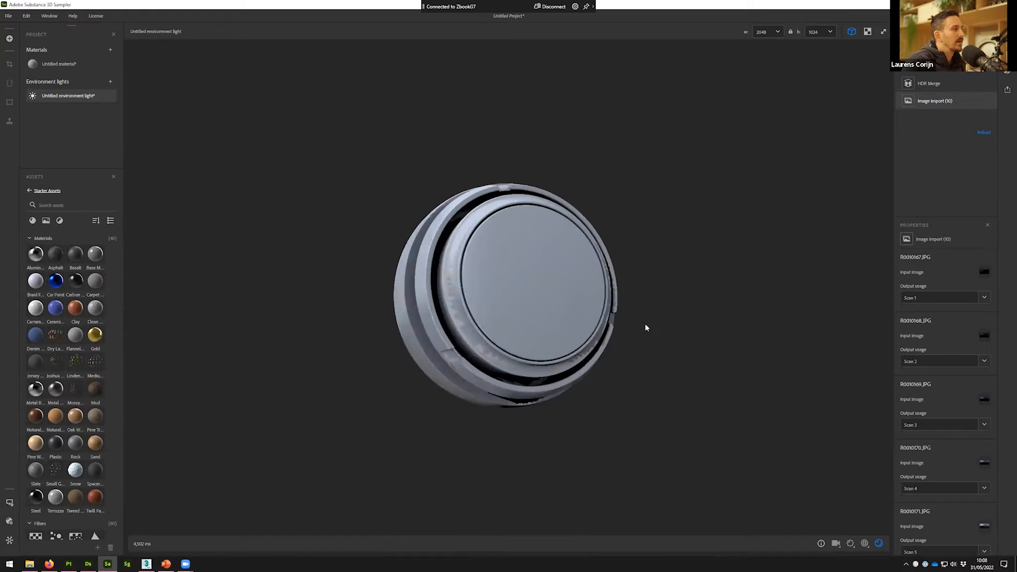
pyautogui.moveTo(486, 343); pyautogui.dragTo(409, 366)
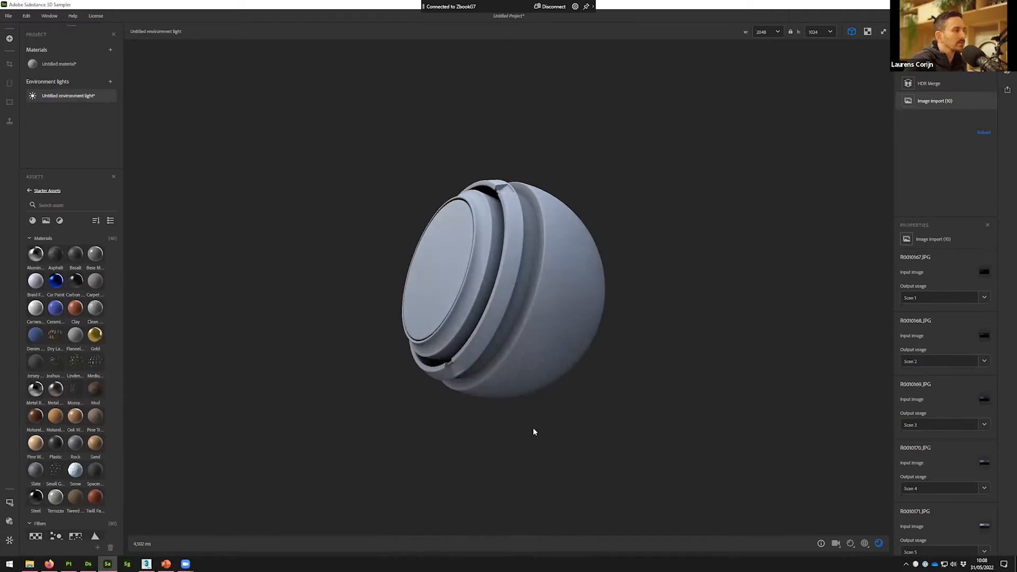
pyautogui.moveTo(453, 450); pyautogui.dragTo(619, 429)
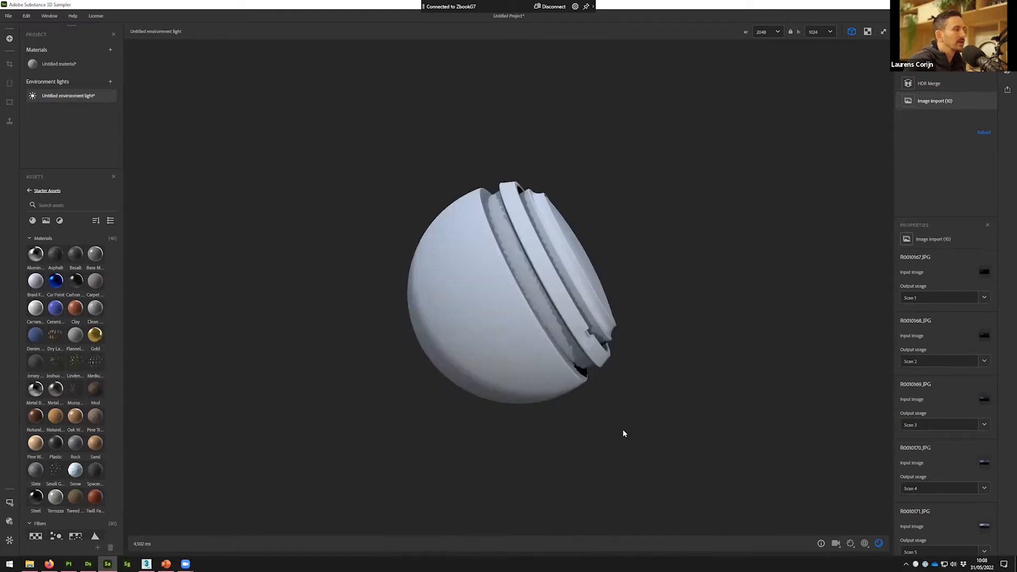
pyautogui.moveTo(702, 424); pyautogui.dragTo(634, 426)
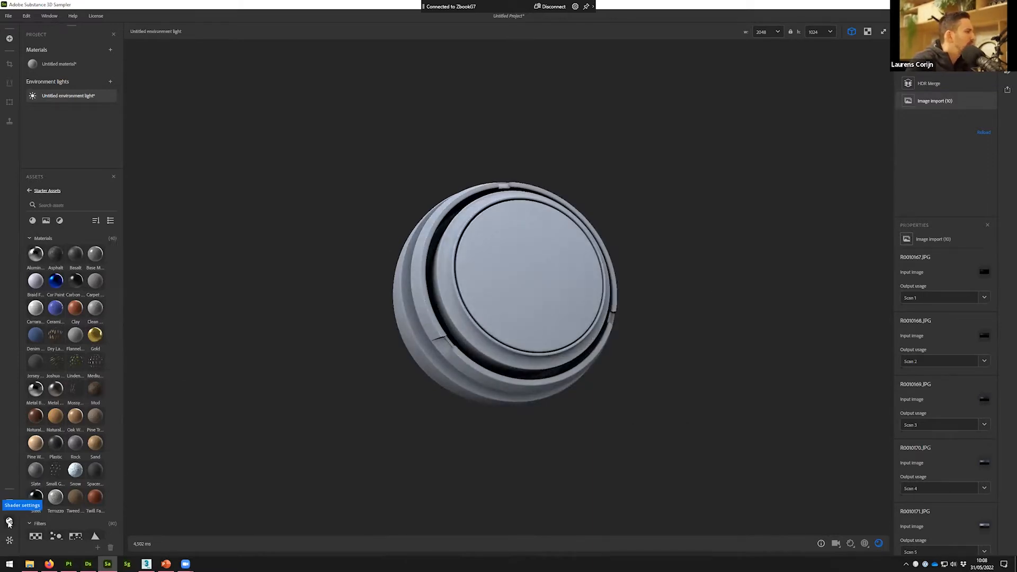
pyautogui.press('2')
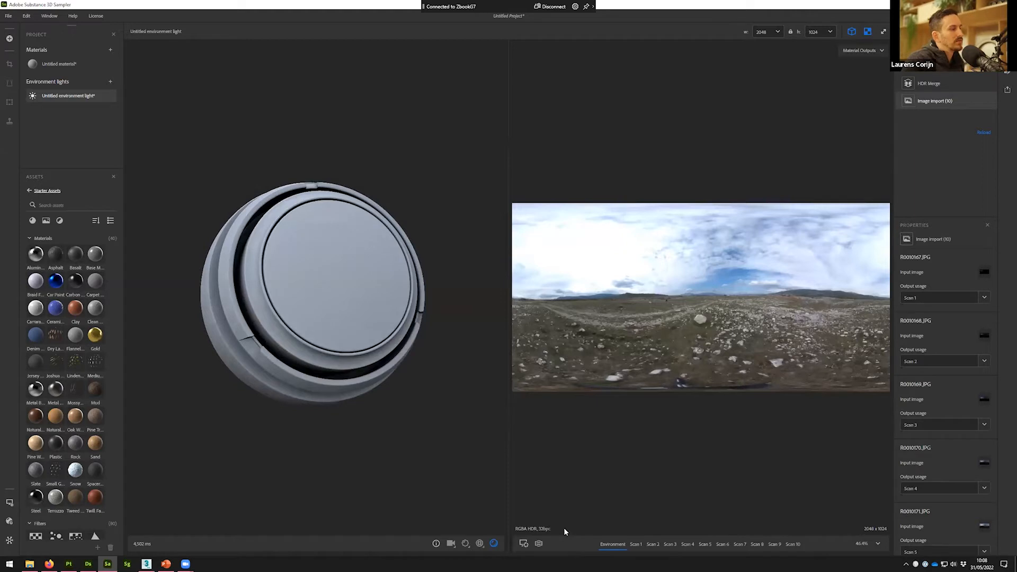
pyautogui.click(539, 544)
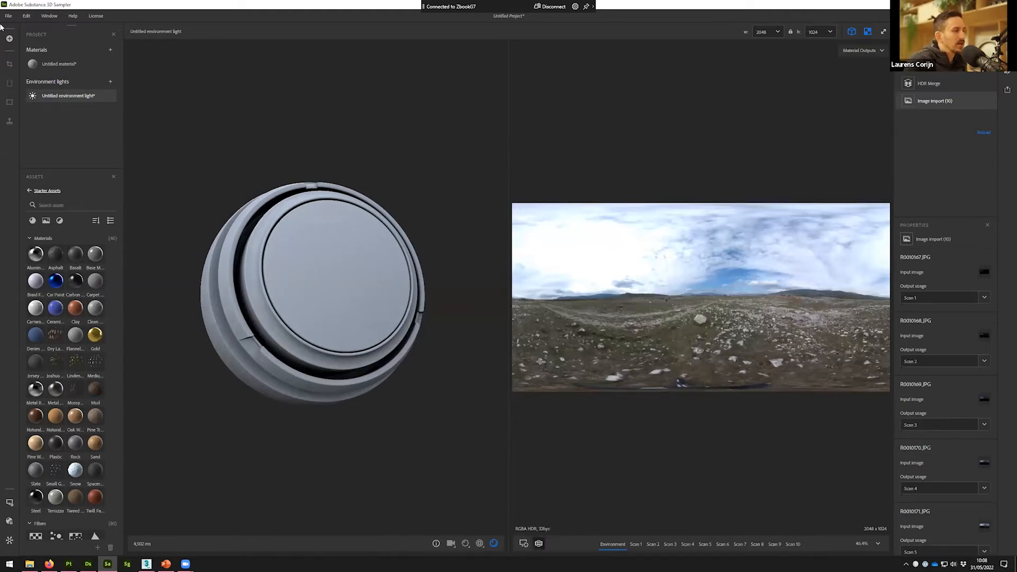
pyautogui.moveTo(675, 417); pyautogui.dragTo(657, 407)
pyautogui.moveTo(869, 406); pyautogui.dragTo(570, 323)
pyautogui.moveTo(372, 351); pyautogui.dragTo(502, 378)
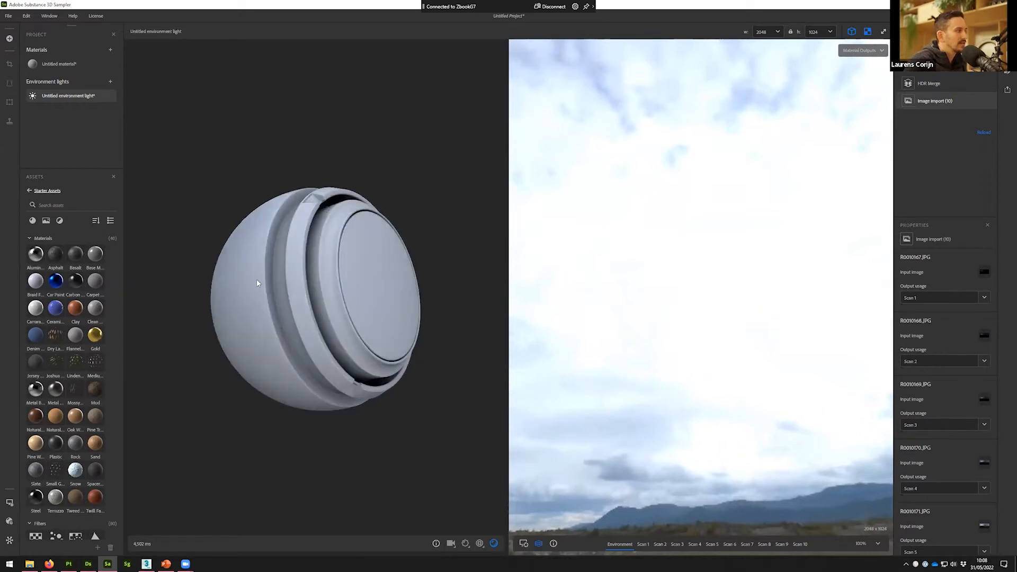
# Step: Add a Sphere Light filter above the HDR Merge layer
pyautogui.click(929, 83)
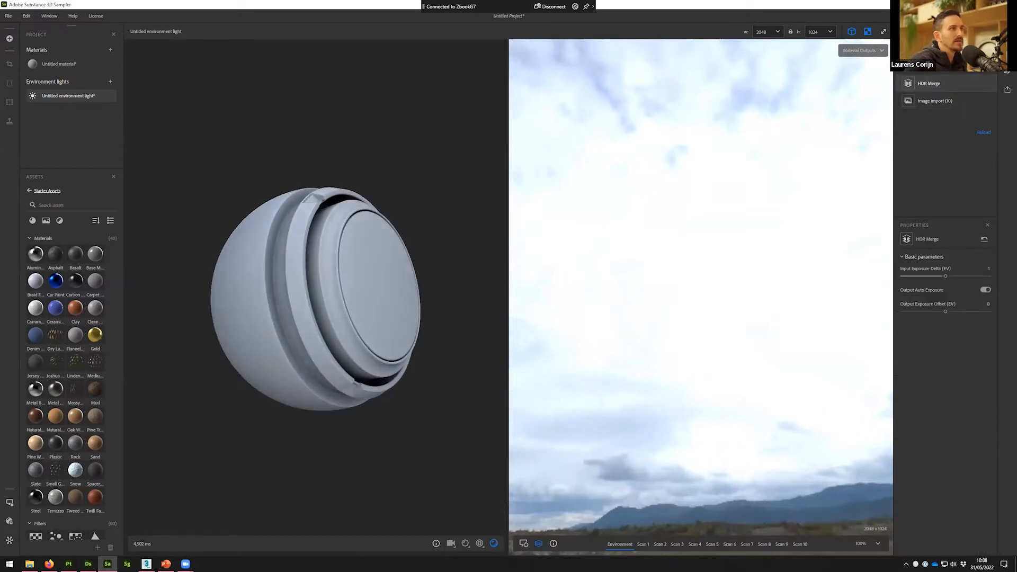
pyautogui.click(909, 51)
pyautogui.write('sph')
pyautogui.click(949, 95)
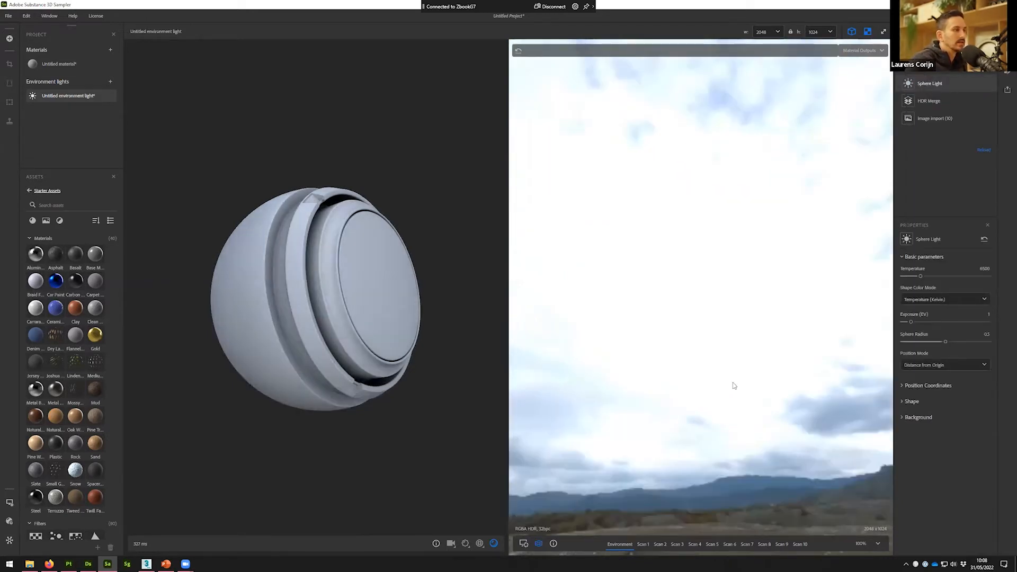
# Step: Lower the 2D viewport exposure to -3.93 EV and move the sphere light onto the sun behind the clouds
pyautogui.scroll(-5, 694, 362)
pyautogui.moveTo(694, 361); pyautogui.dragTo(530, 211)
pyautogui.moveTo(609, 318); pyautogui.dragTo(577, 222)
pyautogui.moveTo(616, 308); pyautogui.dragTo(574, 513)
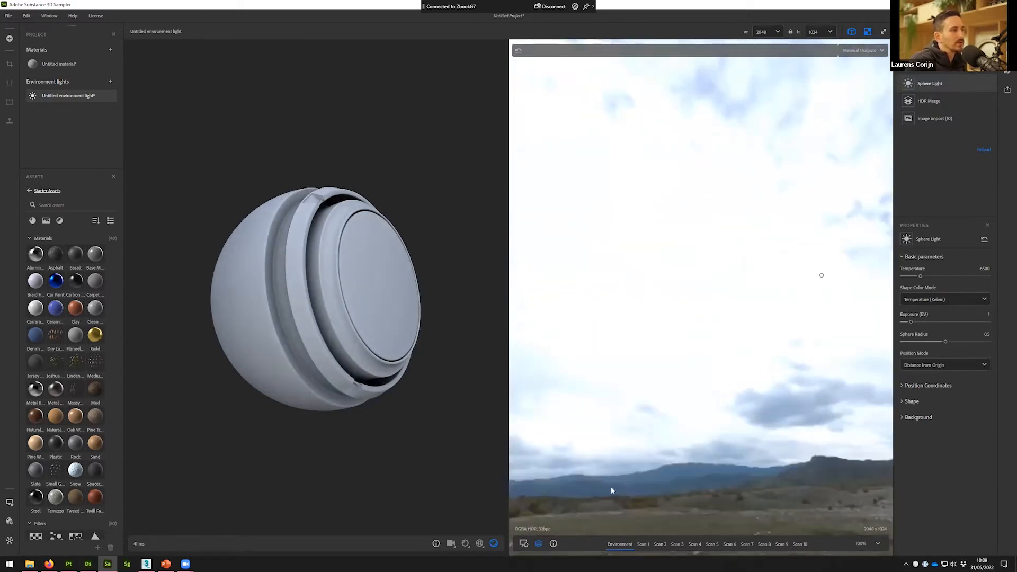
pyautogui.click(524, 544)
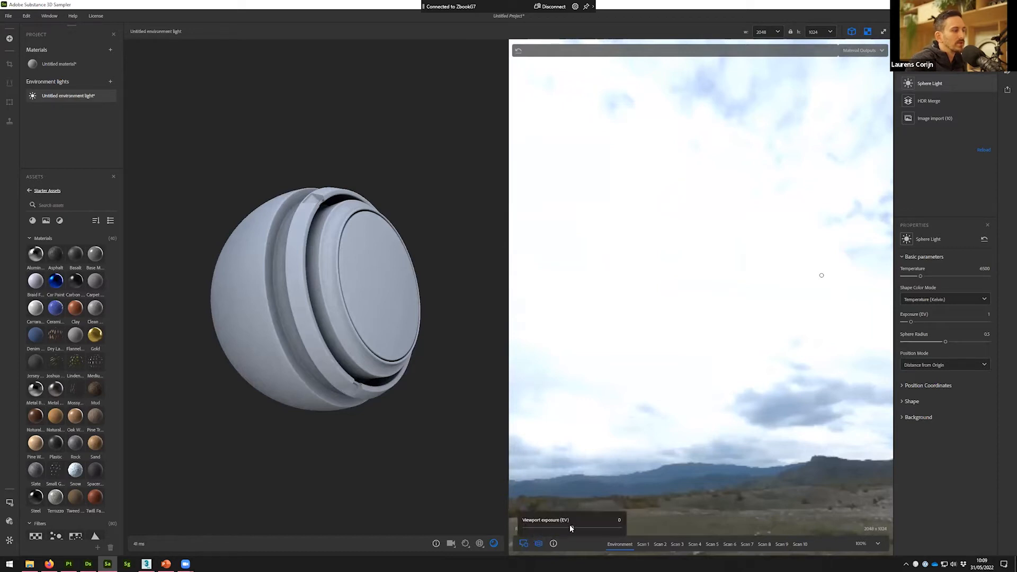
pyautogui.moveTo(571, 525); pyautogui.dragTo(553, 526)
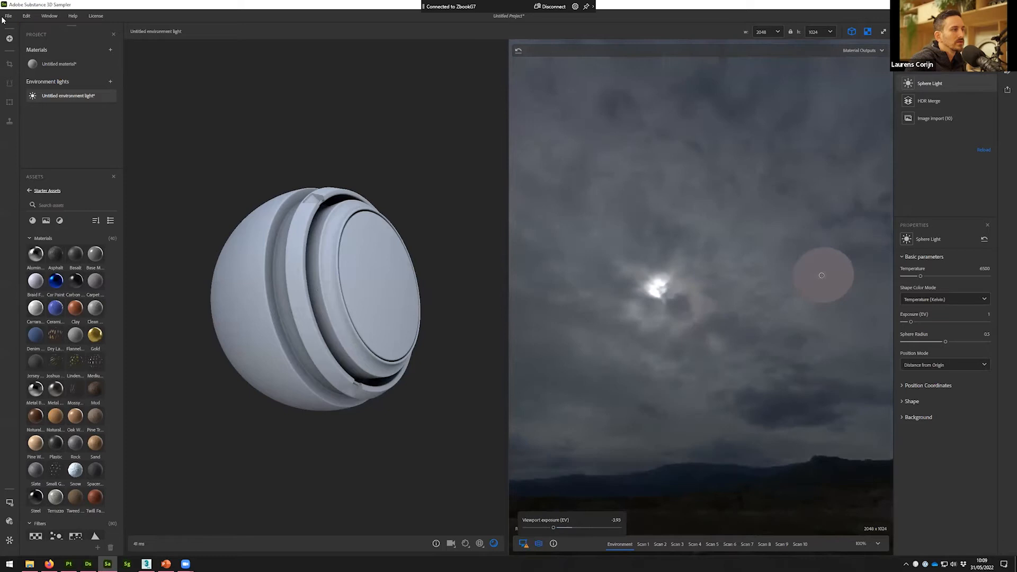
pyautogui.moveTo(813, 275); pyautogui.dragTo(671, 295)
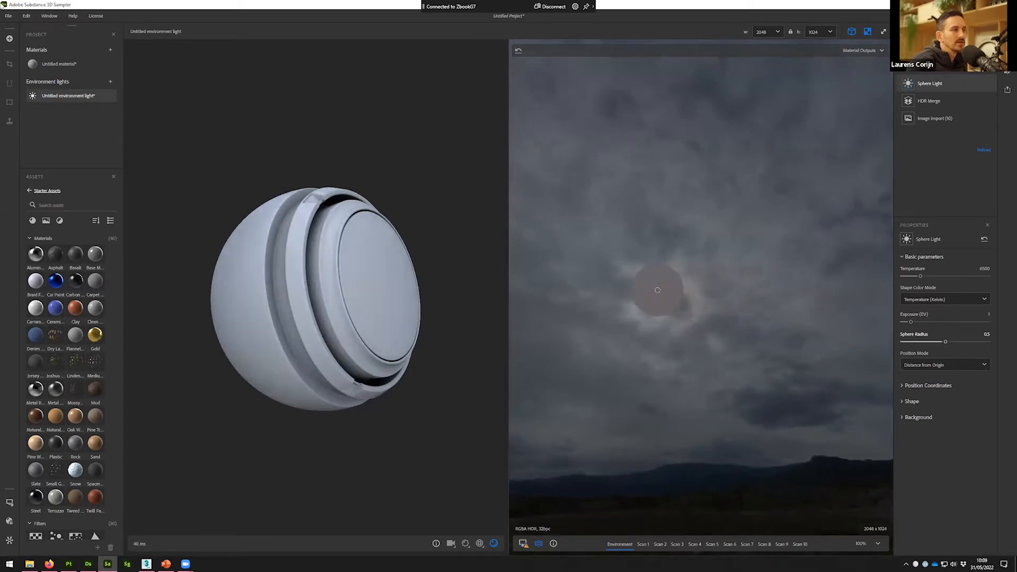
# Step: Set the sphere light's radius to 0.09 and its exposure to 11.59 EV, checking the shading on the preview object
pyautogui.moveTo(946, 342); pyautogui.dragTo(912, 347)
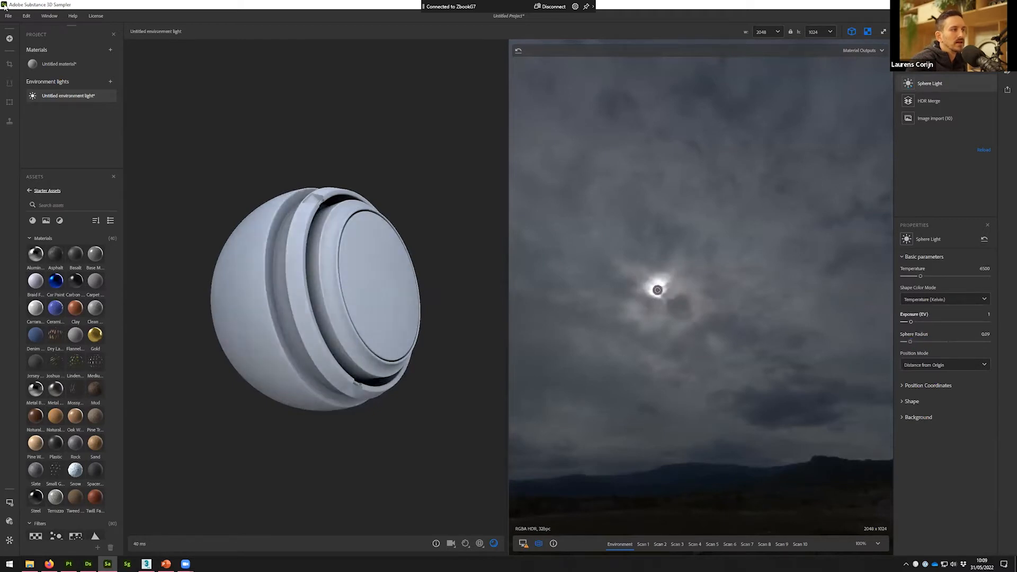
pyautogui.moveTo(911, 321); pyautogui.dragTo(987, 318)
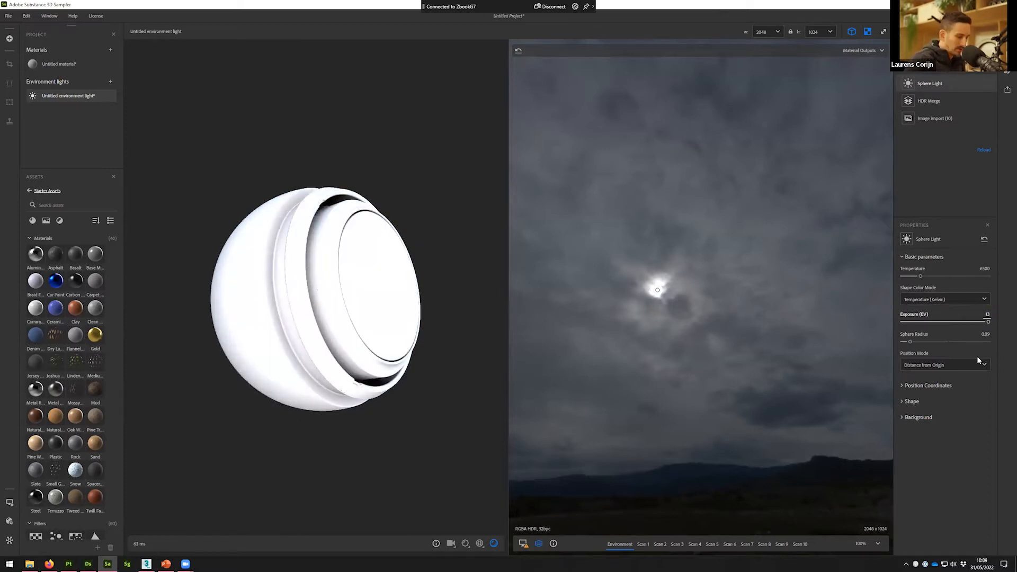
pyautogui.moveTo(982, 322)
pyautogui.mouseDown()
pyautogui.moveTo(949, 325)
pyautogui.moveTo(979, 322)
pyautogui.mouseUp()
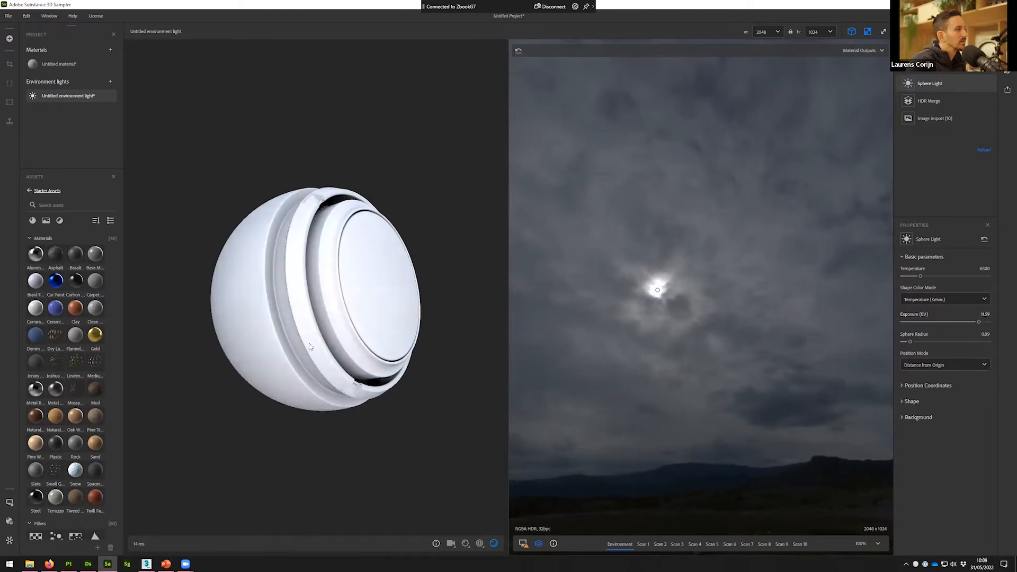
pyautogui.moveTo(318, 290)
pyautogui.mouseDown()
pyautogui.moveTo(295, 310)
pyautogui.moveTo(324, 318)
pyautogui.mouseUp()
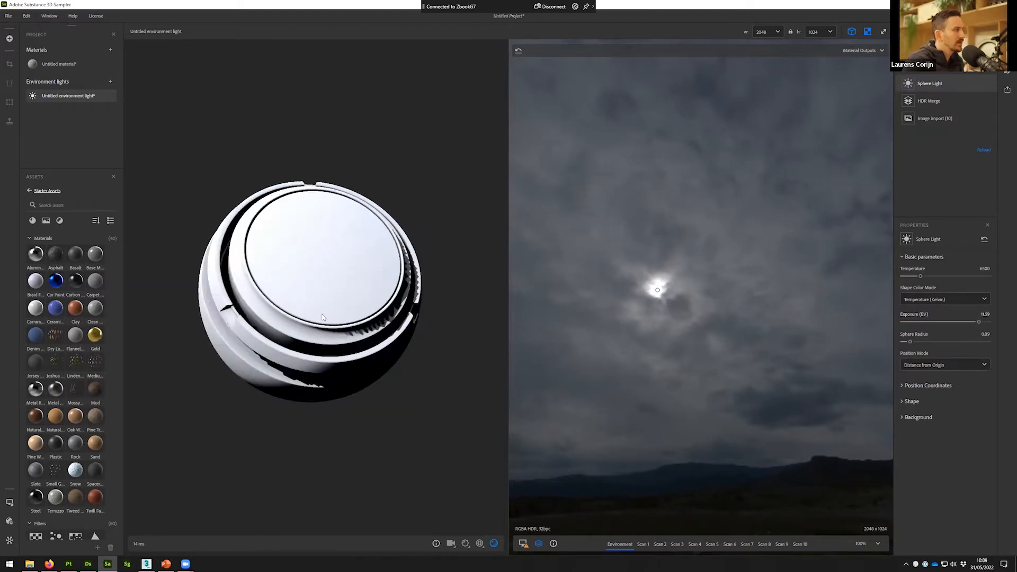
# Step: Reset the 2D viewport exposure to 0 EV
pyautogui.click(524, 544)
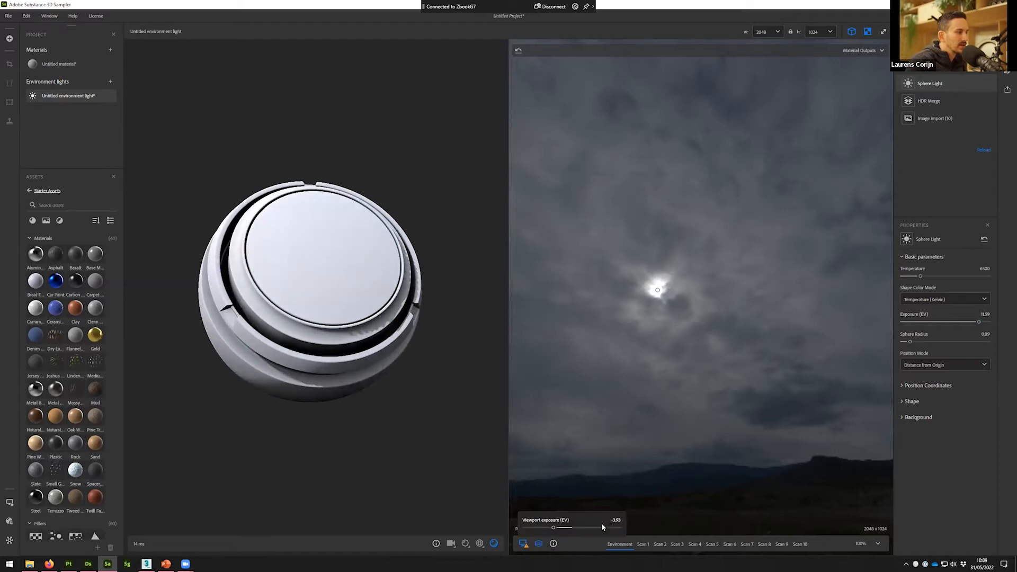
pyautogui.write('0')
pyautogui.press('Return')
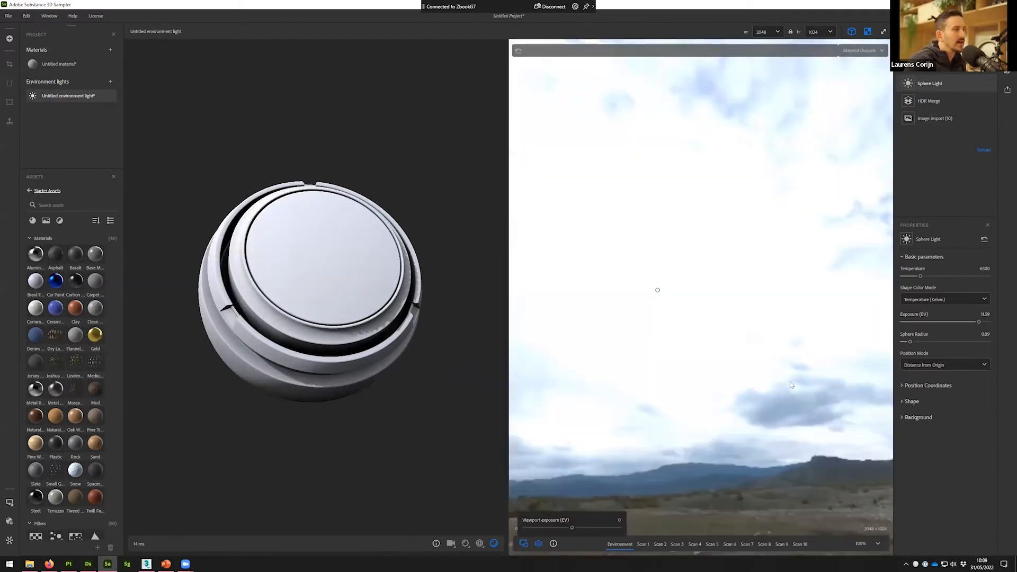
# Step: Look closely at the crouching person in the panorama and set the environment's width to 4096
pyautogui.moveTo(882, 515); pyautogui.dragTo(776, 388)
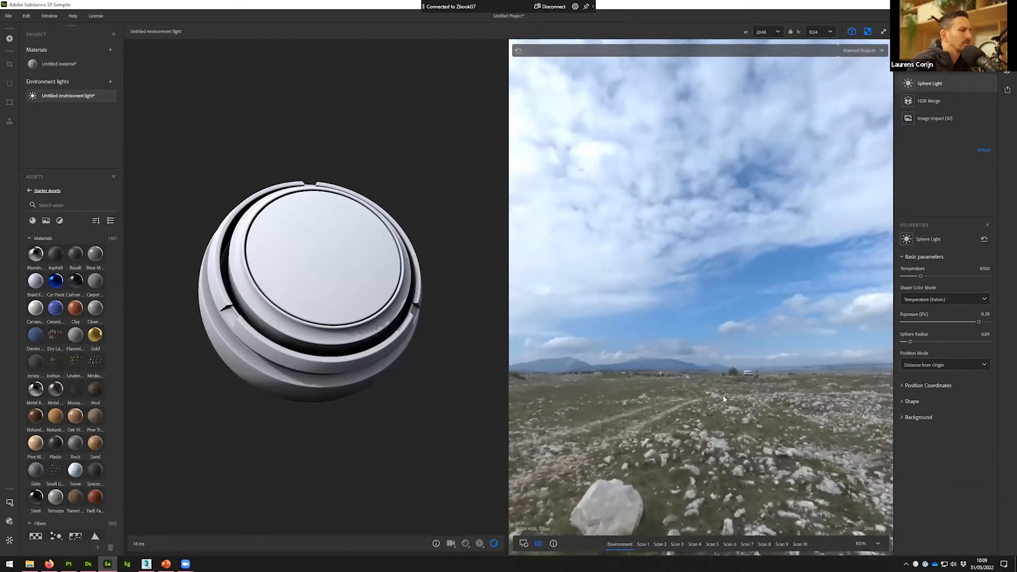
pyautogui.moveTo(714, 393); pyautogui.dragTo(601, 452)
pyautogui.scroll(7, 572, 474)
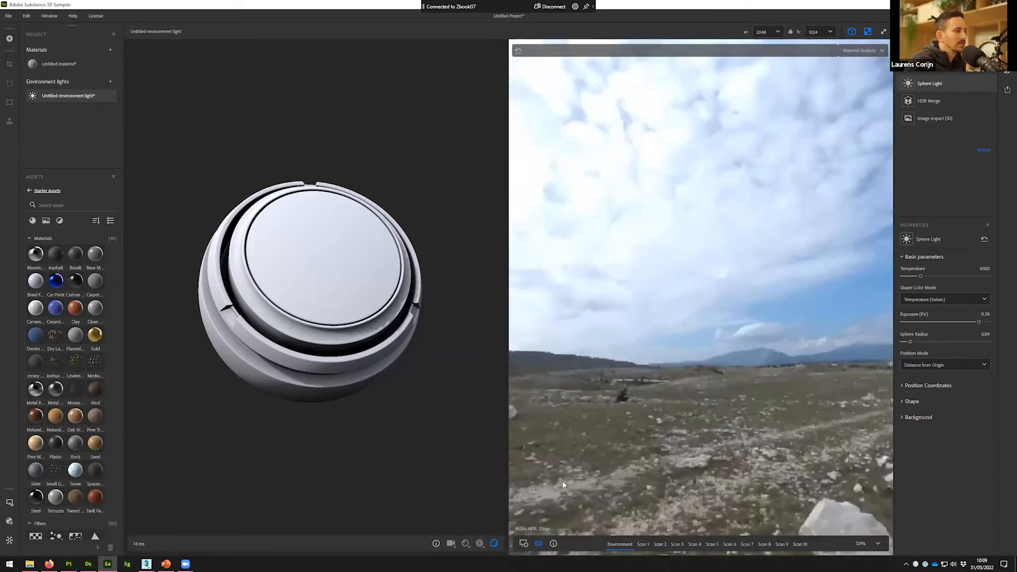
pyautogui.moveTo(561, 480); pyautogui.dragTo(698, 379)
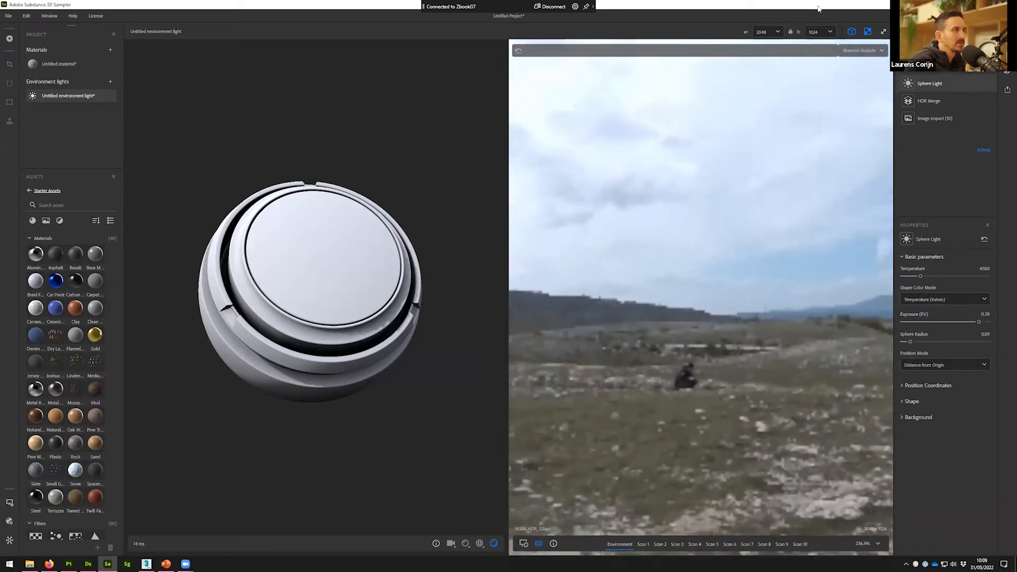
pyautogui.click(777, 32)
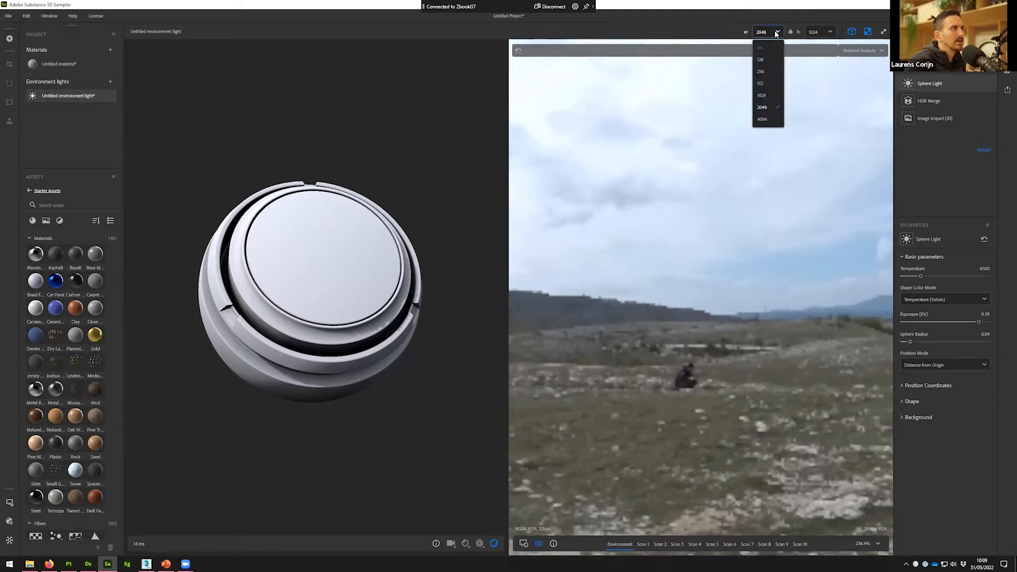
pyautogui.click(763, 120)
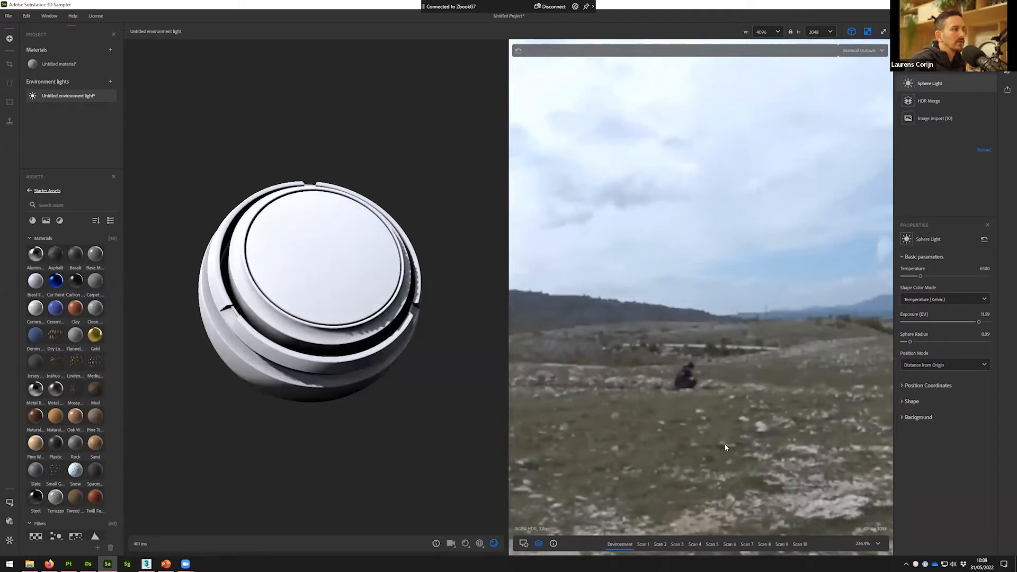
# Step: Add a Content-Aware Fill filter above the Sphere Light, keeping the crouching person in view
pyautogui.moveTo(809, 447); pyautogui.dragTo(631, 335)
pyautogui.moveTo(691, 360); pyautogui.dragTo(542, 363)
pyautogui.moveTo(635, 373); pyautogui.dragTo(726, 373)
pyautogui.moveTo(549, 372); pyautogui.dragTo(788, 378)
pyautogui.moveTo(557, 371); pyautogui.dragTo(610, 365)
pyautogui.click(909, 51)
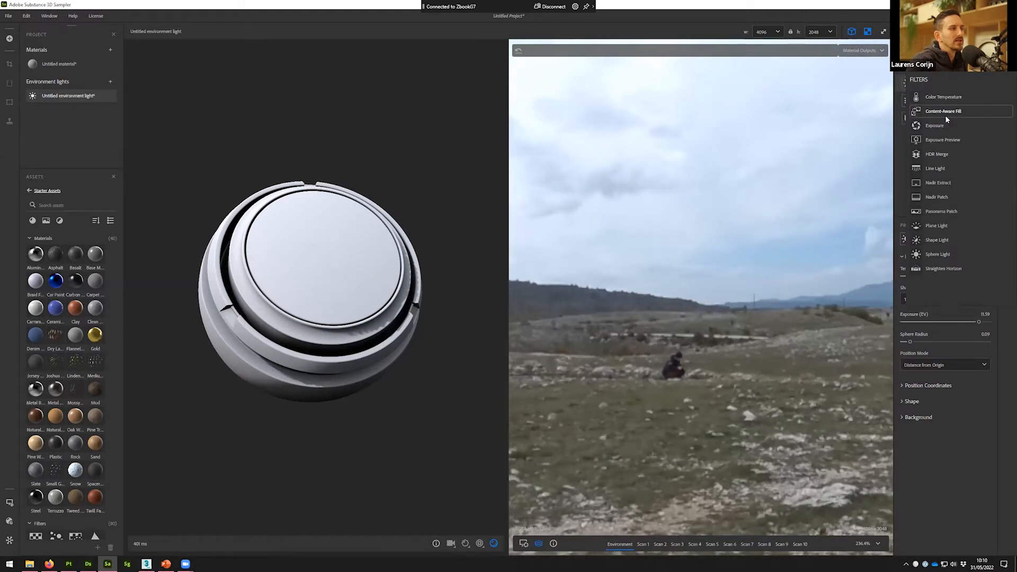
pyautogui.click(947, 113)
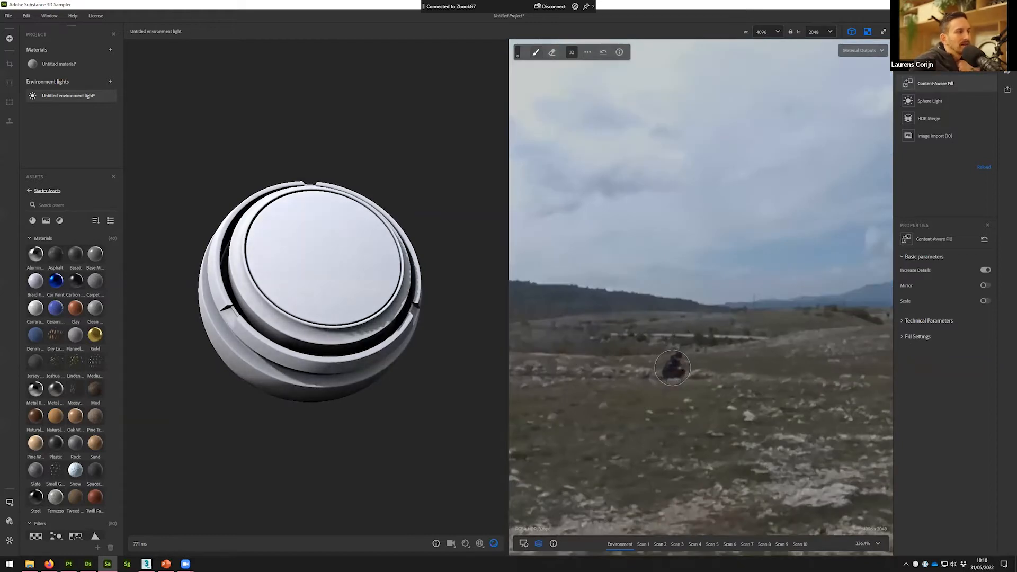
pyautogui.scroll(-2, 675, 361)
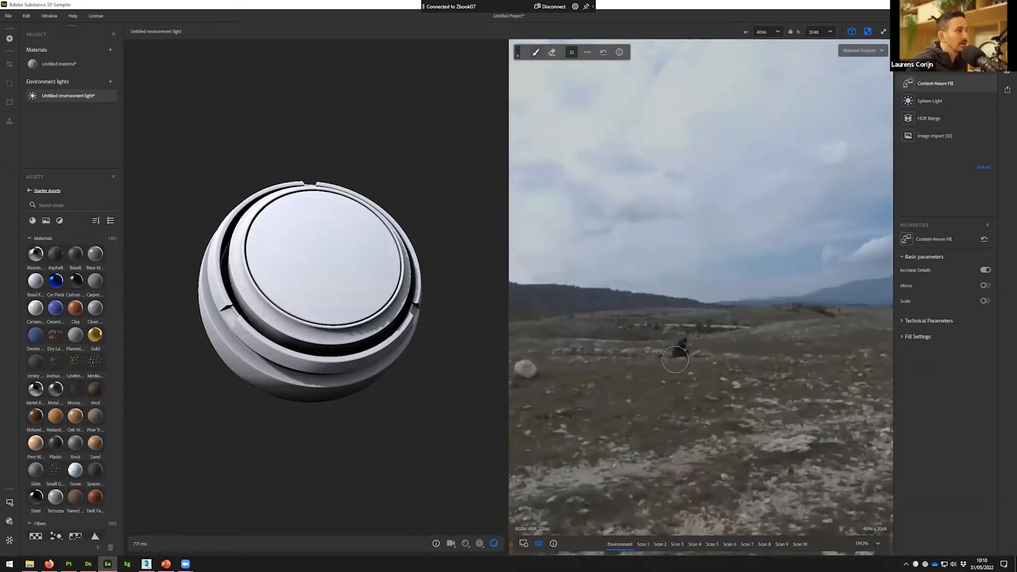
# Step: Paint the Content-Aware Fill mask over the crouching person, the white van and the small house on the horizon
pyautogui.scroll(3, 674, 365)
pyautogui.click(666, 374)
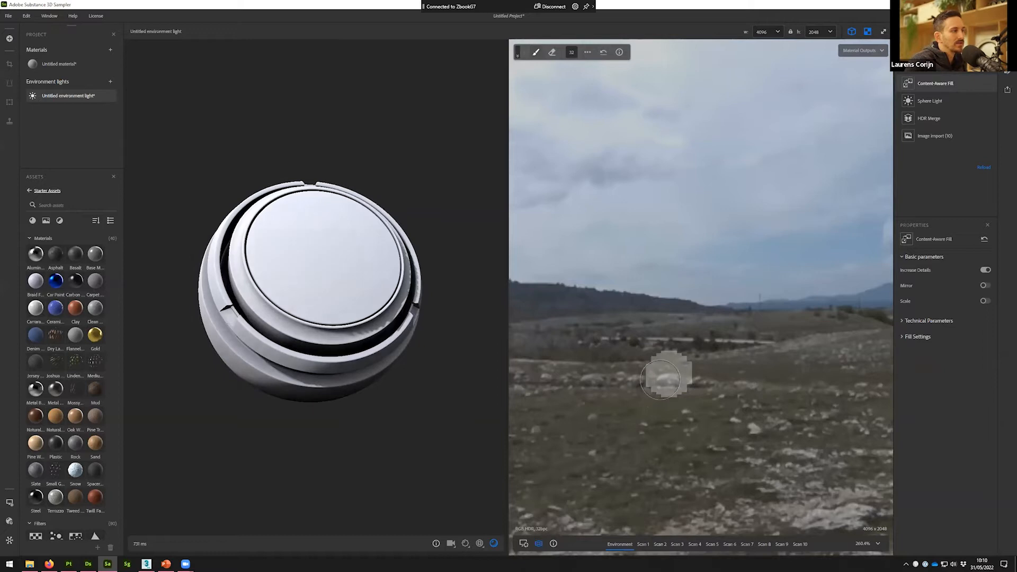
pyautogui.moveTo(669, 375); pyautogui.dragTo(26, 388, button='middle')
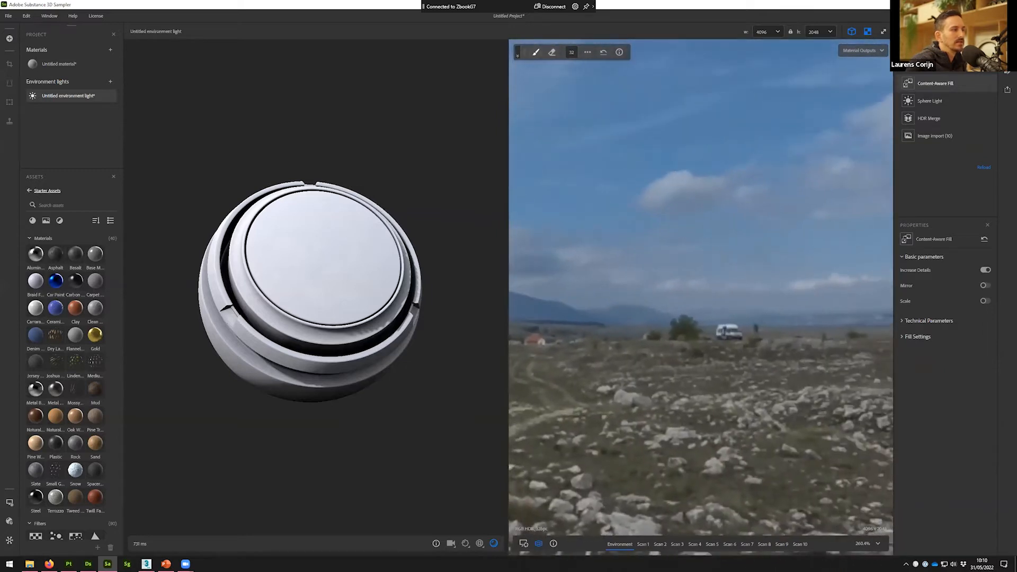
pyautogui.click(731, 336)
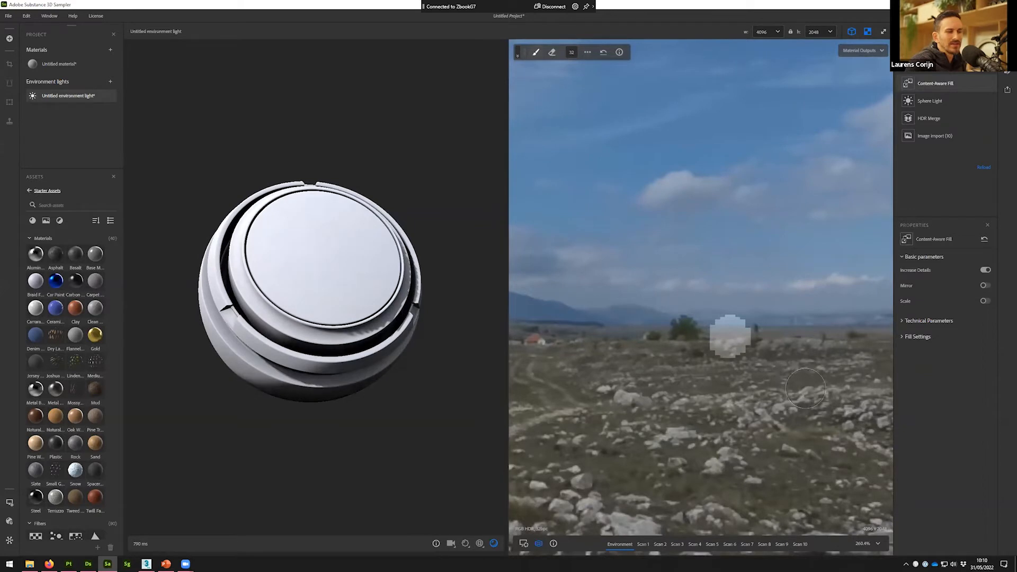
pyautogui.moveTo(591, 367); pyautogui.dragTo(650, 335, button='middle')
pyautogui.click(688, 327)
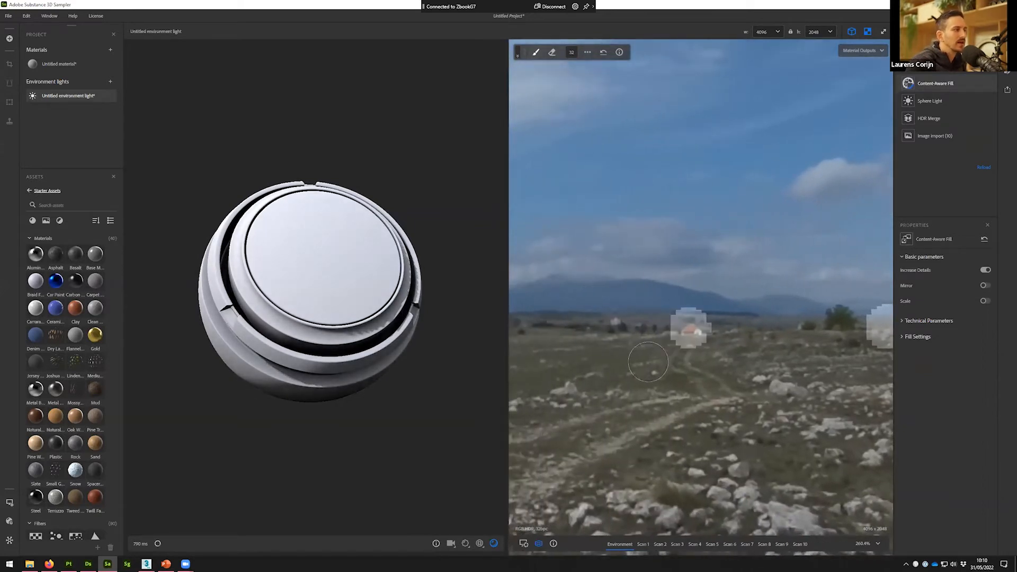
# Step: Erase the fill mask over the distant house in the panorama and resize the eraser brush
pyautogui.moveTo(664, 396); pyautogui.dragTo(869, 417, button='middle')
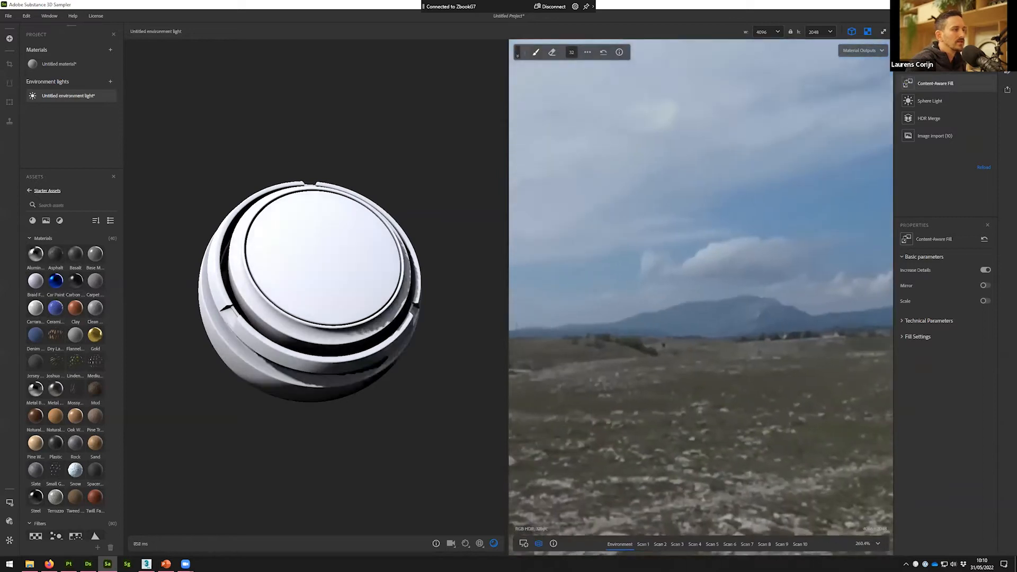
pyautogui.scroll(-3, 618, 384)
pyautogui.scroll(-3, 618, 383)
pyautogui.moveTo(618, 383); pyautogui.dragTo(646, 382, button='middle')
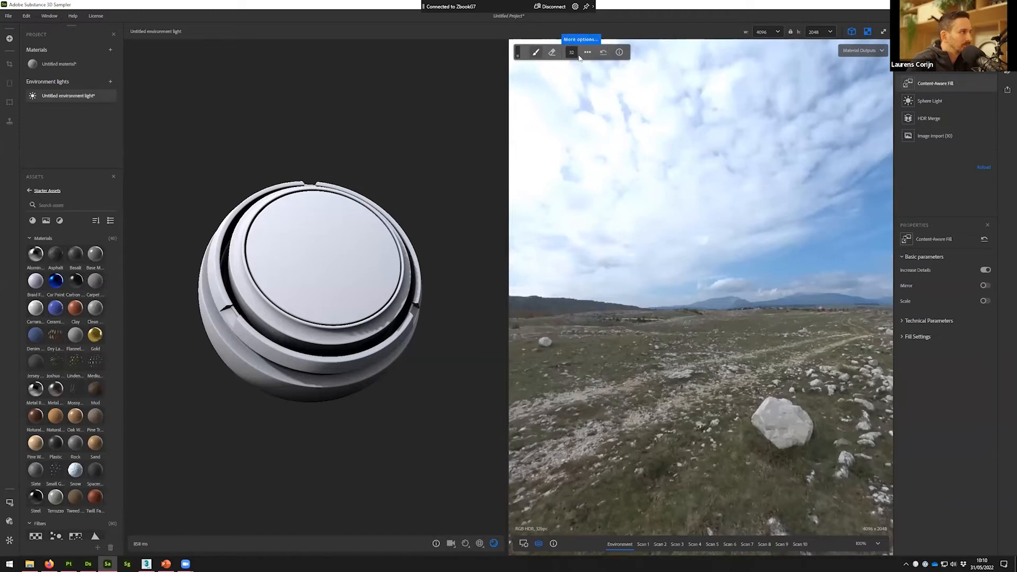
pyautogui.click(552, 53)
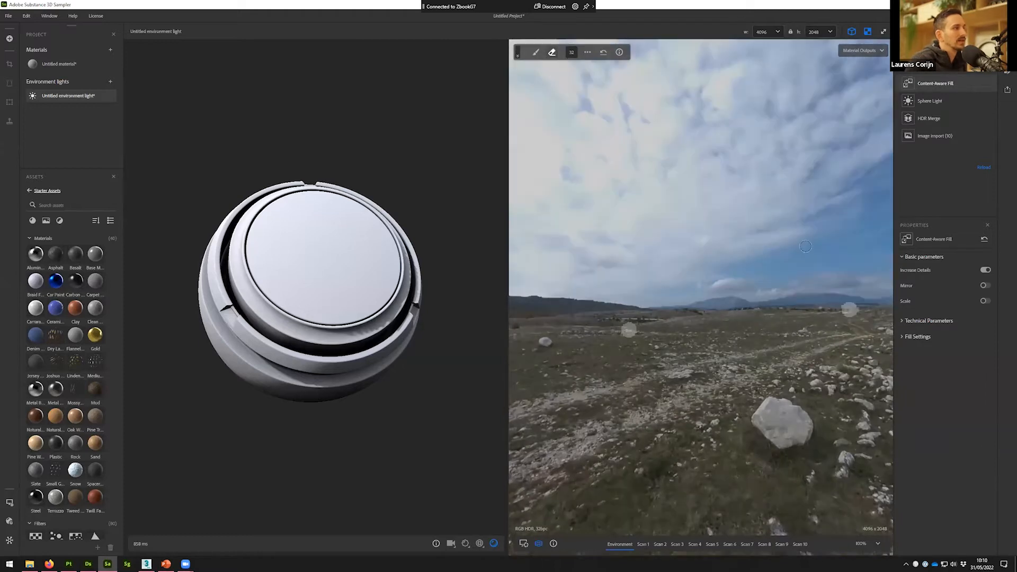
pyautogui.click(852, 312)
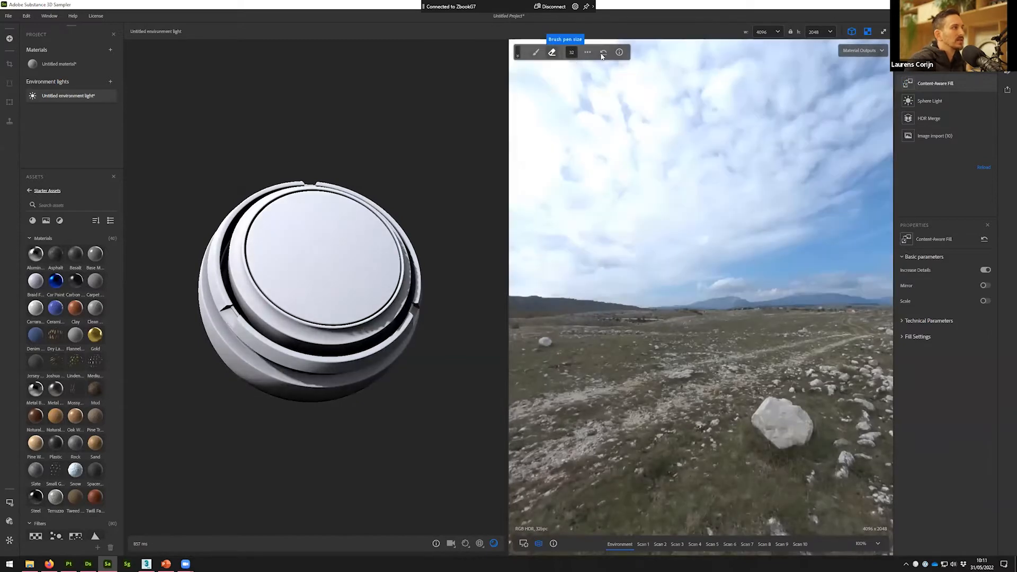
pyautogui.moveTo(618, 56)
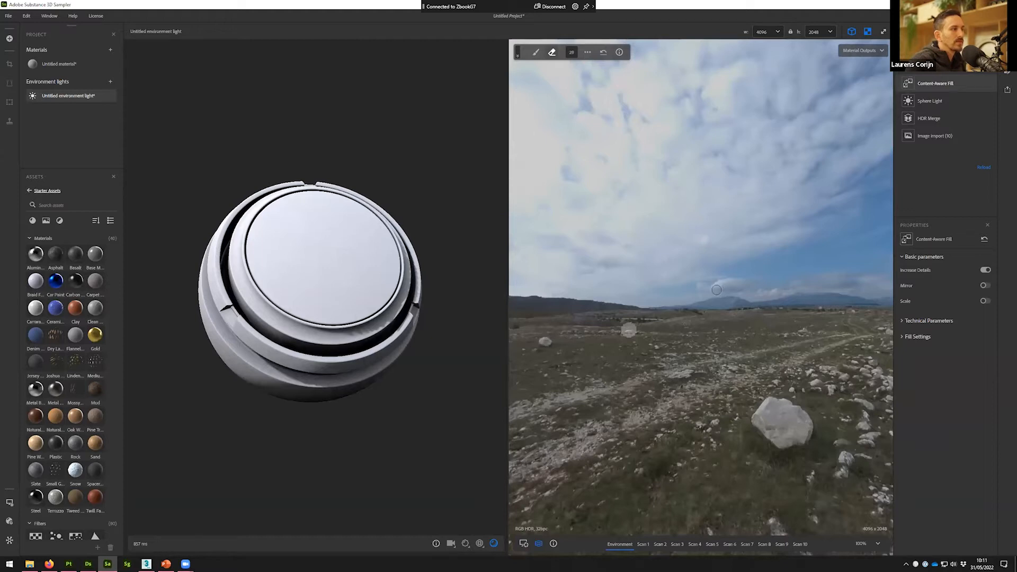
pyautogui.keyDown('ctrl'); pyautogui.moveTo(712, 290); pyautogui.dragTo(716, 290, button='right'); pyautogui.keyUp('ctrl')
pyautogui.moveTo(707, 288)
pyautogui.mouseDown(button='middle')
pyautogui.moveTo(638, 269)
pyautogui.moveTo(795, 298)
pyautogui.mouseUp(button='middle')
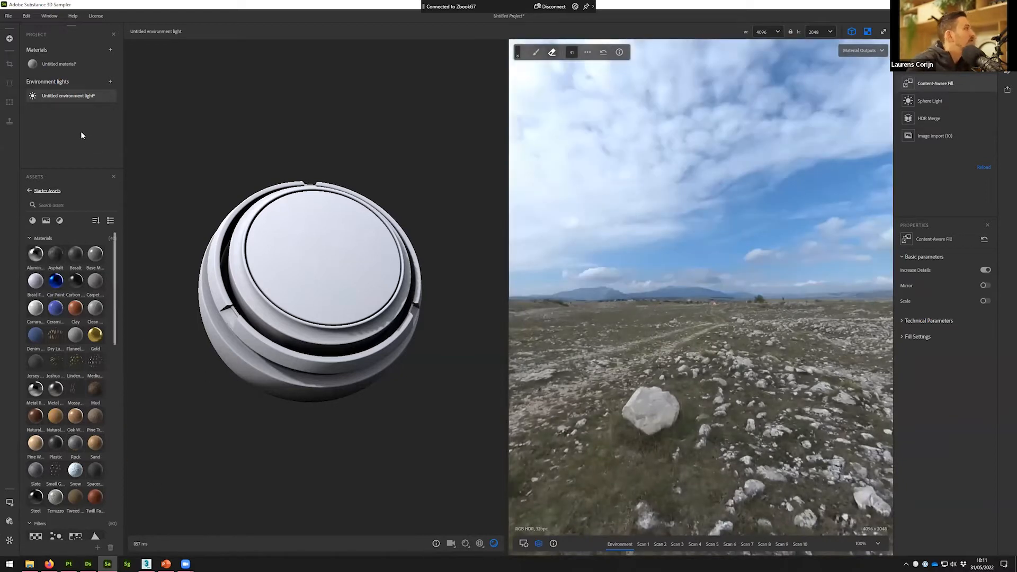
# Step: Load brick_wall_concrete_pillars.sbsar from the Content Aware folder into the untitled material
pyautogui.click(72, 64)
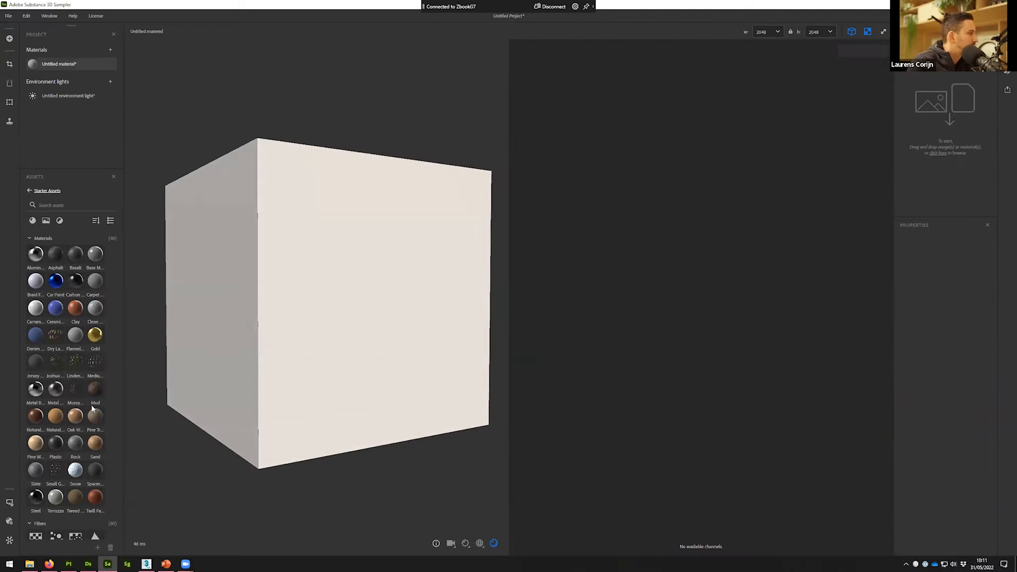
pyautogui.click(29, 564)
pyautogui.hotkey('alt', 'Up')
pyautogui.hotkey('alt', 'Up')
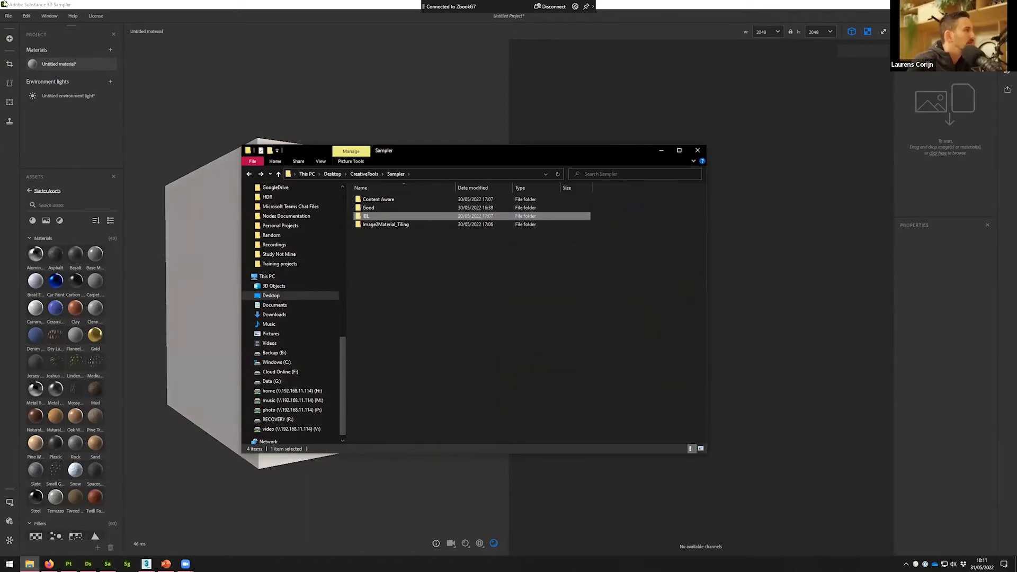
pyautogui.doubleClick(379, 216)
pyautogui.hotkey('alt', 'Up')
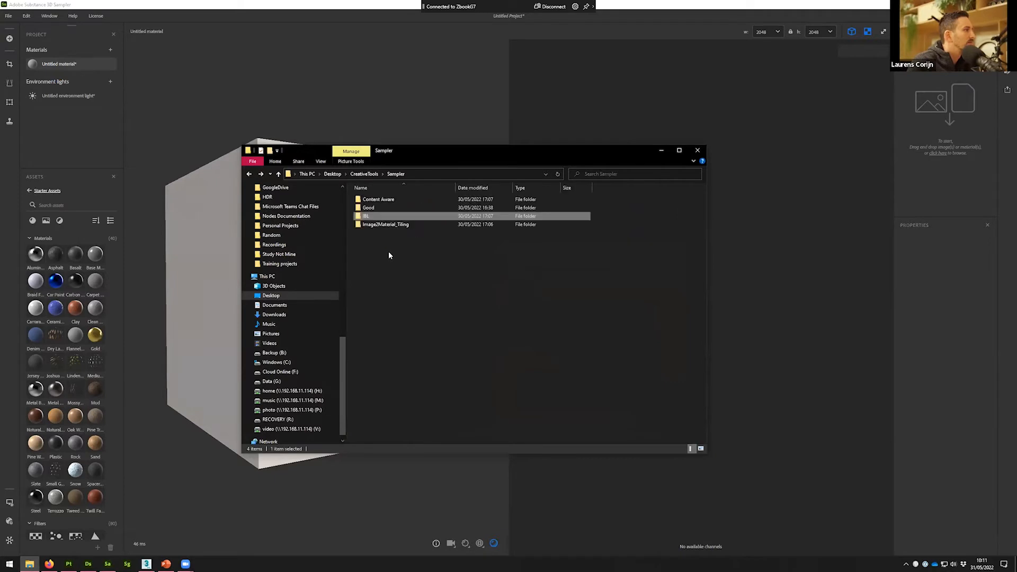
pyautogui.doubleClick(379, 199)
pyautogui.click(421, 217)
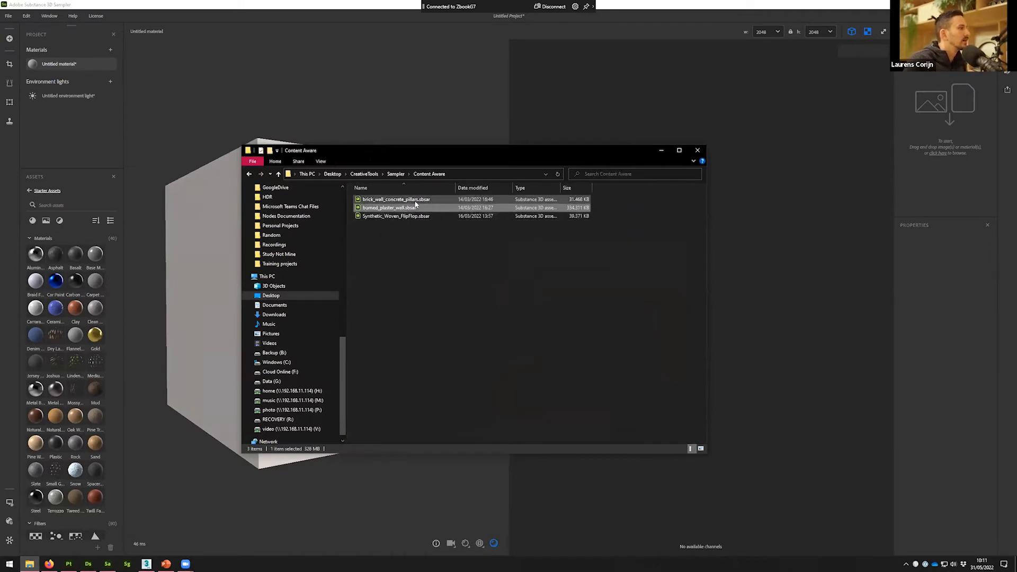
pyautogui.moveTo(408, 202); pyautogui.dragTo(938, 127)
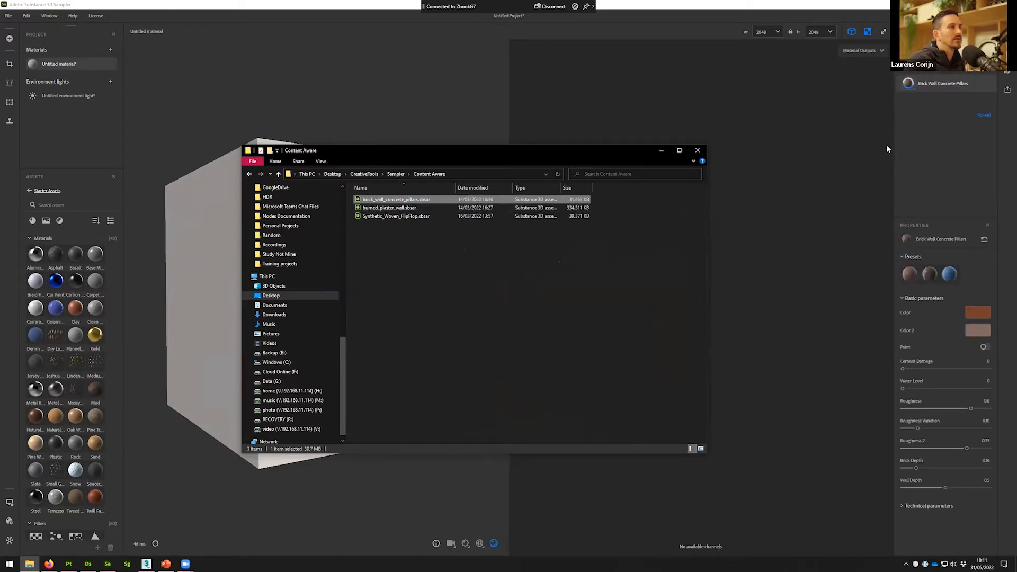
pyautogui.click(930, 140)
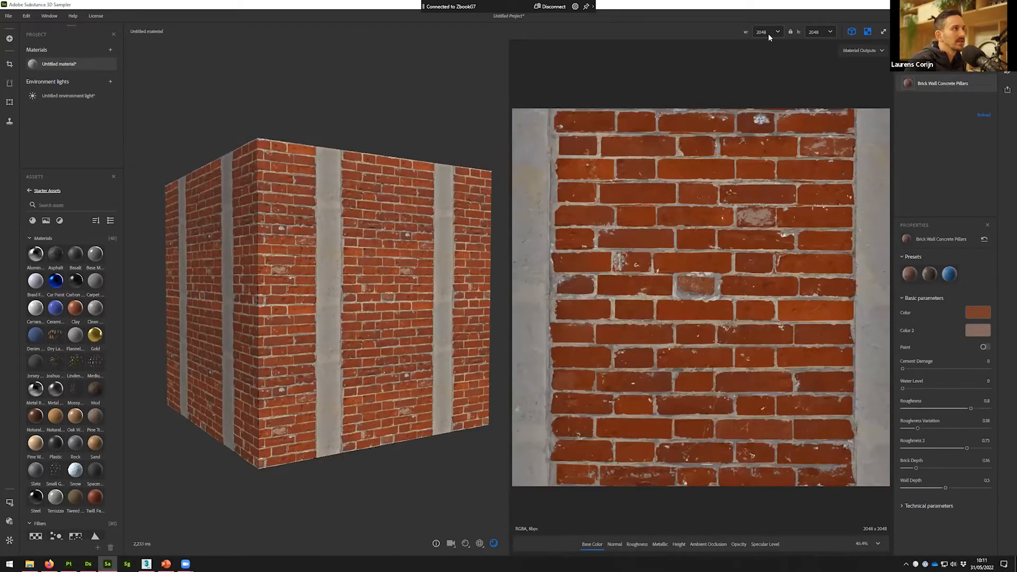
# Step: Set the brick wall material's resolution to 1024 × 1024
pyautogui.click(770, 35)
pyautogui.click(767, 96)
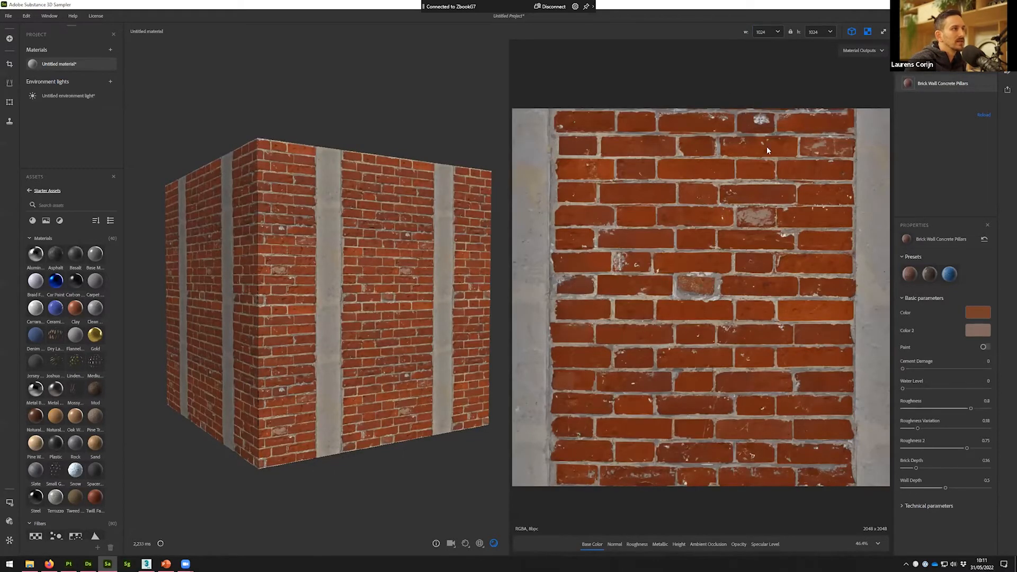
pyautogui.scroll(-3, 736, 305)
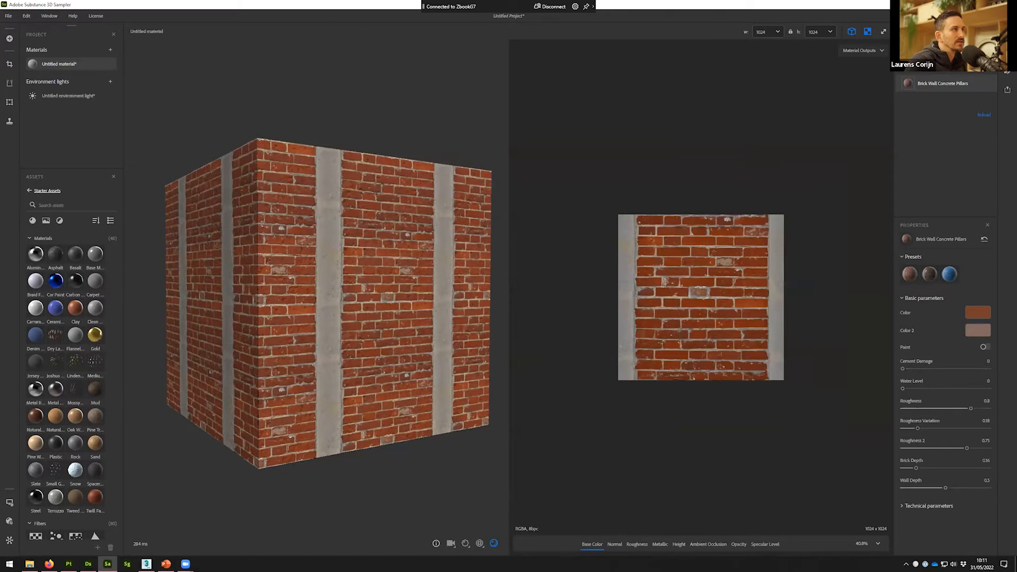
# Step: Add a Content-Aware Fill filter above the Brick Wall Concrete Pillars layer
pyautogui.click(912, 51)
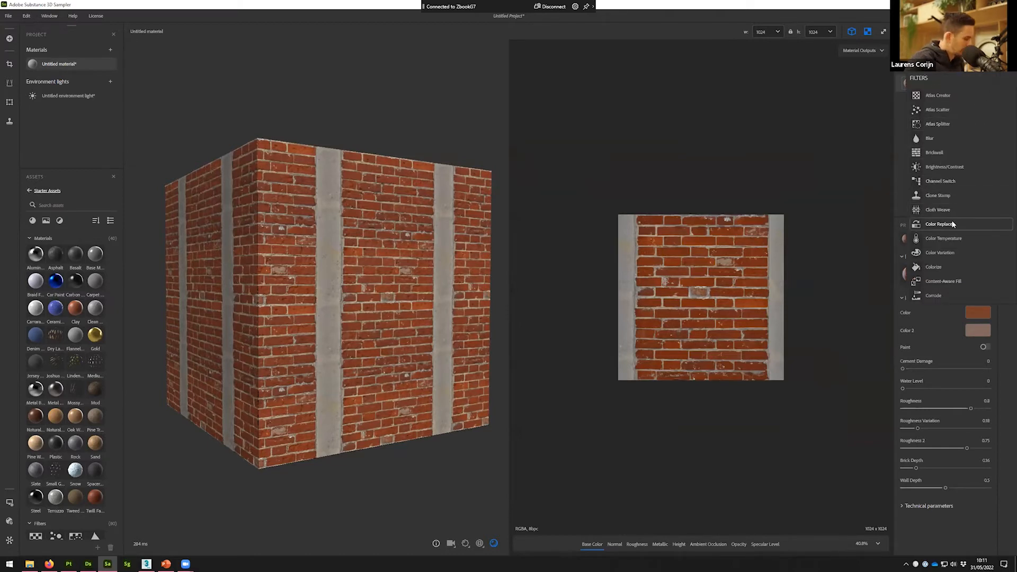
pyautogui.write('con')
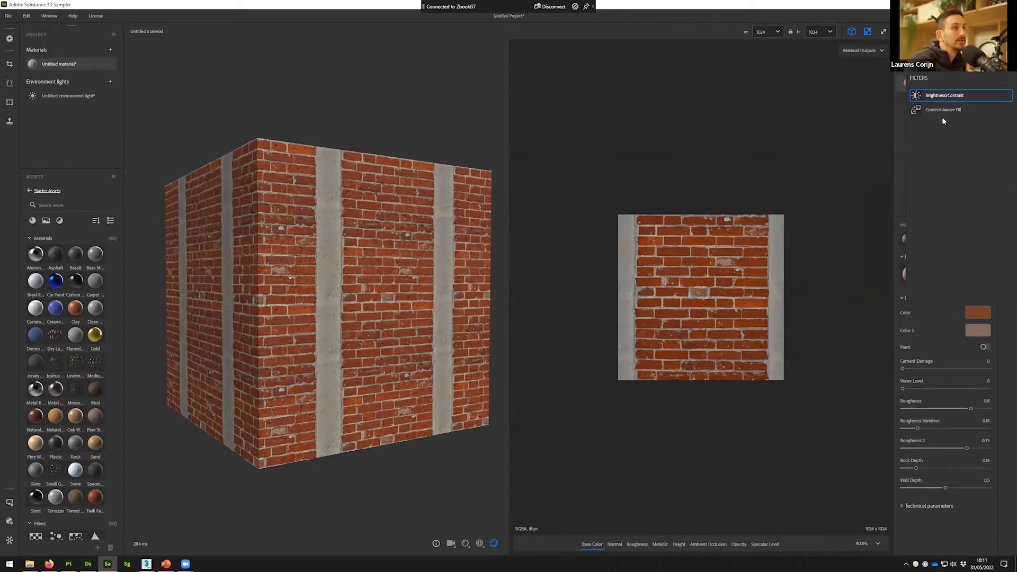
pyautogui.click(942, 113)
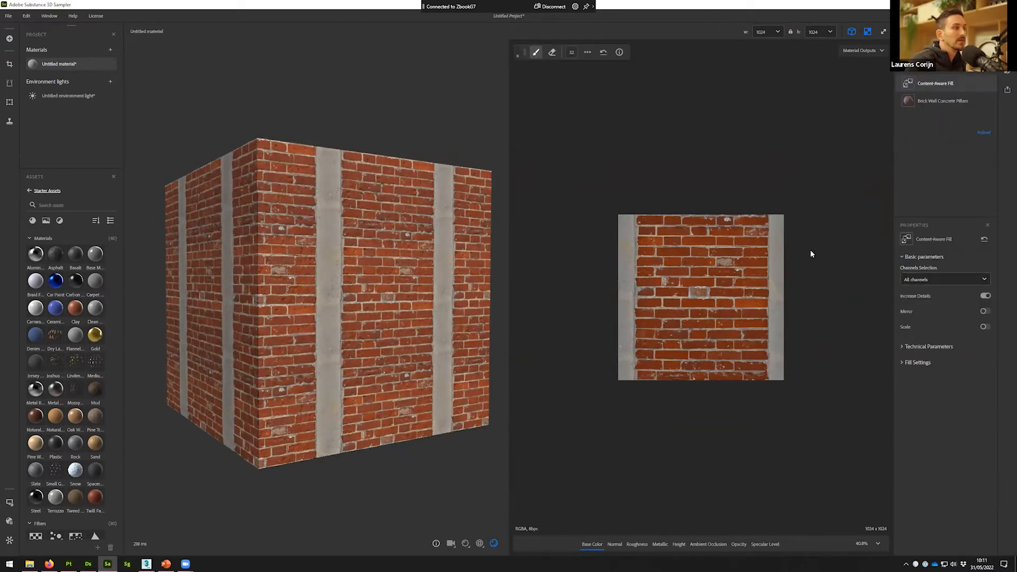
# Step: Paint the fill mask over the concrete pillars along both side edges of the brick texture with a size 64 brush
pyautogui.scroll(1, 789, 244)
pyautogui.keyDown('ctrl'); pyautogui.scroll(3, 789, 244); pyautogui.keyUp('ctrl')
pyautogui.moveTo(789, 196)
pyautogui.mouseDown()
pyautogui.moveTo(801, 419)
pyautogui.moveTo(791, 317)
pyautogui.mouseUp()
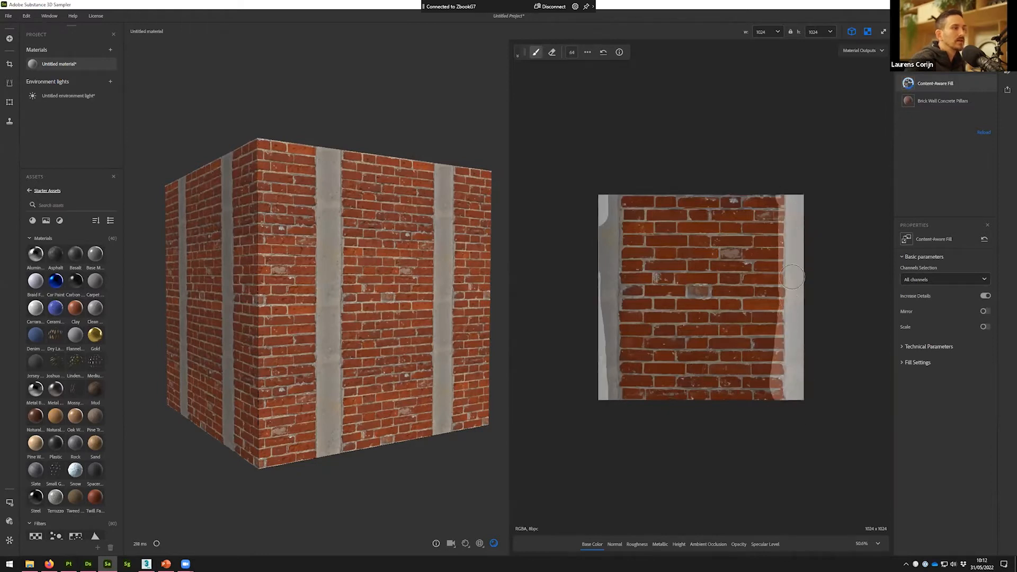
pyautogui.moveTo(620, 213); pyautogui.dragTo(617, 400)
pyautogui.moveTo(596, 209)
pyautogui.mouseDown()
pyautogui.moveTo(631, 233)
pyautogui.moveTo(622, 400)
pyautogui.mouseUp()
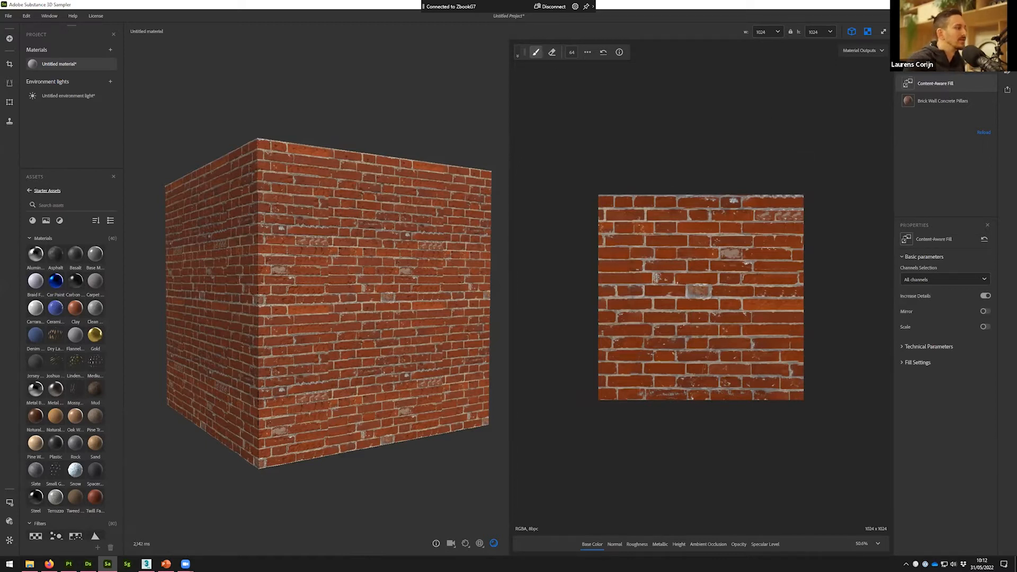
# Step: Check the Sampler feature list in the PowerPoint presentation, return to Sampler and add a second material to the project
pyautogui.click(166, 564)
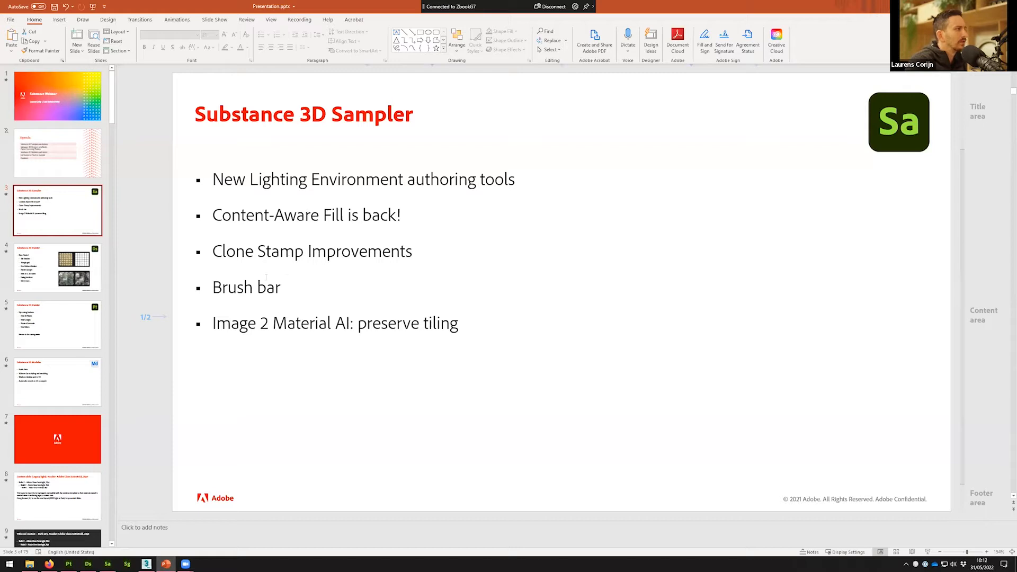
pyautogui.click(165, 564)
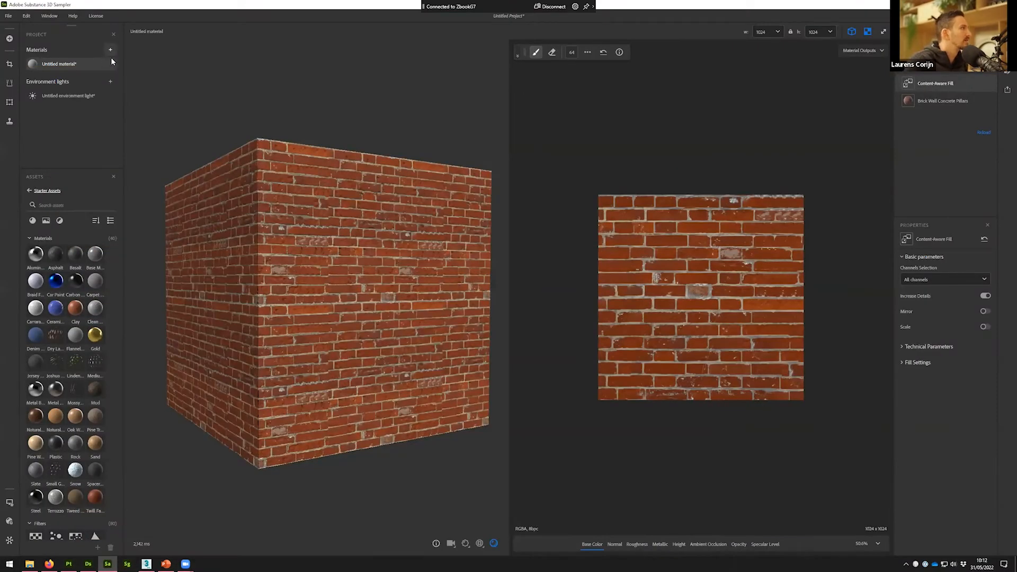
pyautogui.click(110, 50)
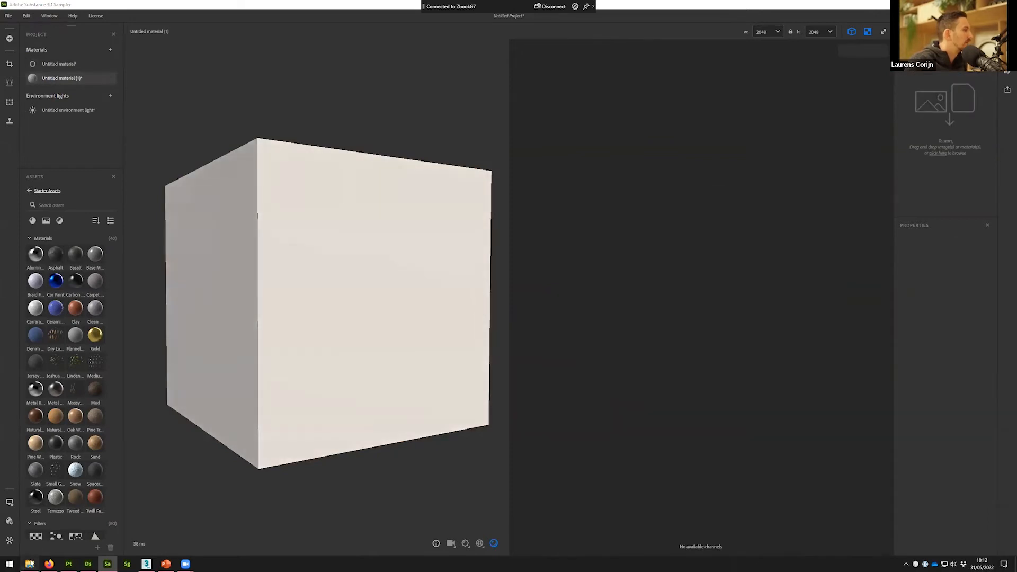
# Step: Open the Image2Material_Tiling folder and preview tileable_rock_wall.png at full size
pyautogui.click(30, 564)
pyautogui.doubleClick(379, 216)
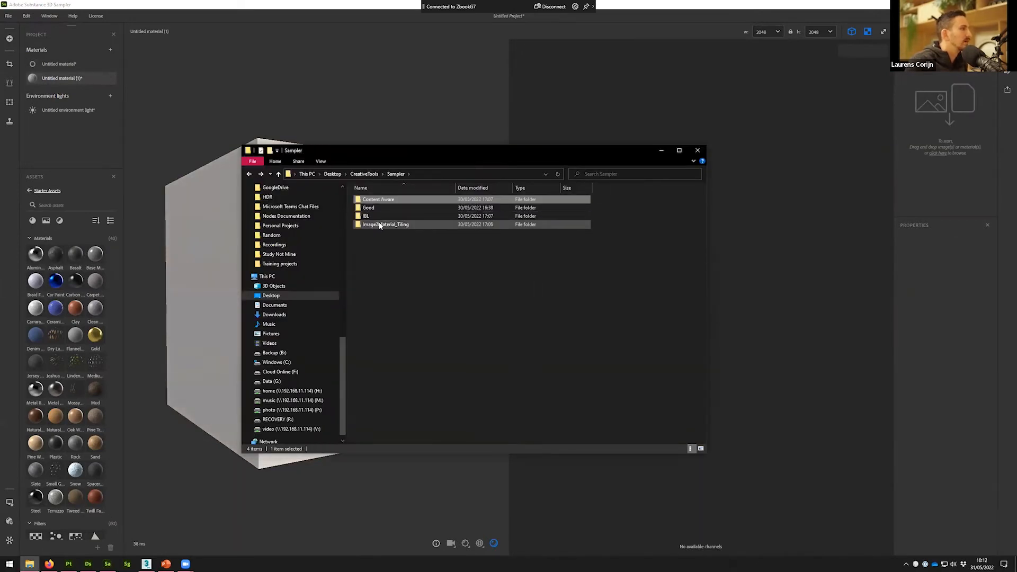
pyautogui.doubleClick(380, 225)
pyautogui.click(427, 206)
pyautogui.doubleClick(427, 206)
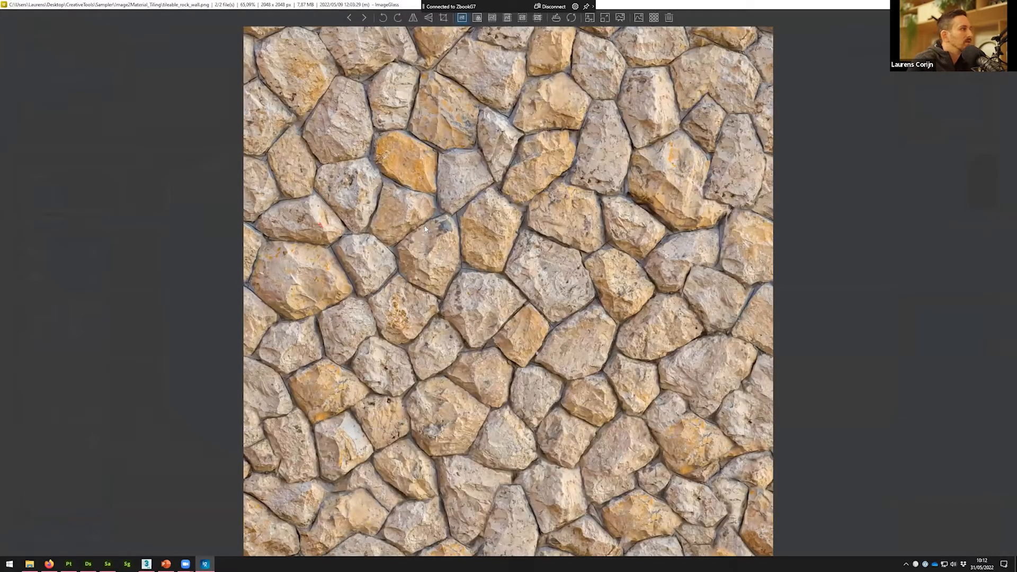
pyautogui.press('Escape')
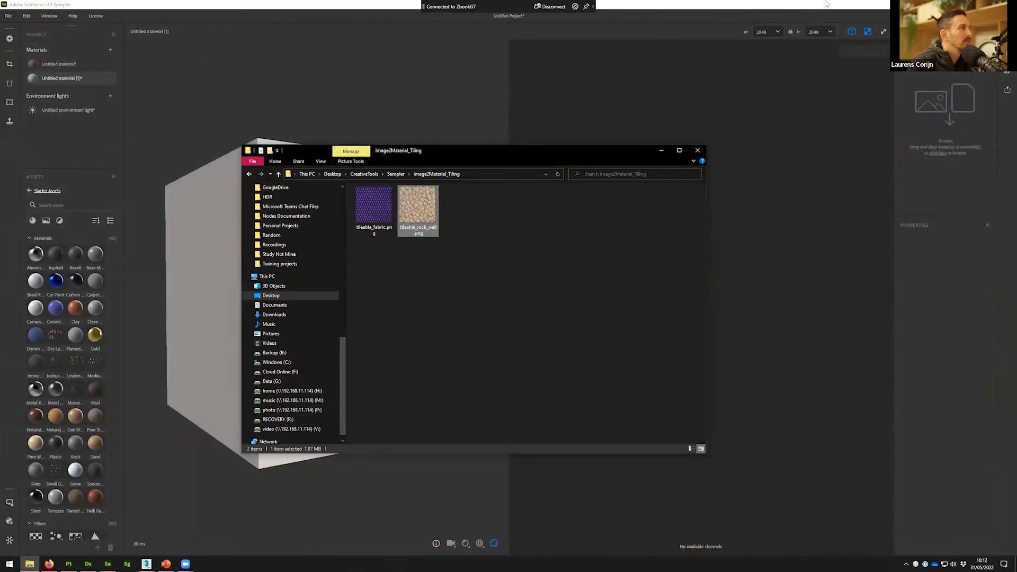
# Step: Import tileable_rock_wall.png with the Image to material (AI Powered) template and display that filter's parameters
pyautogui.click(662, 151)
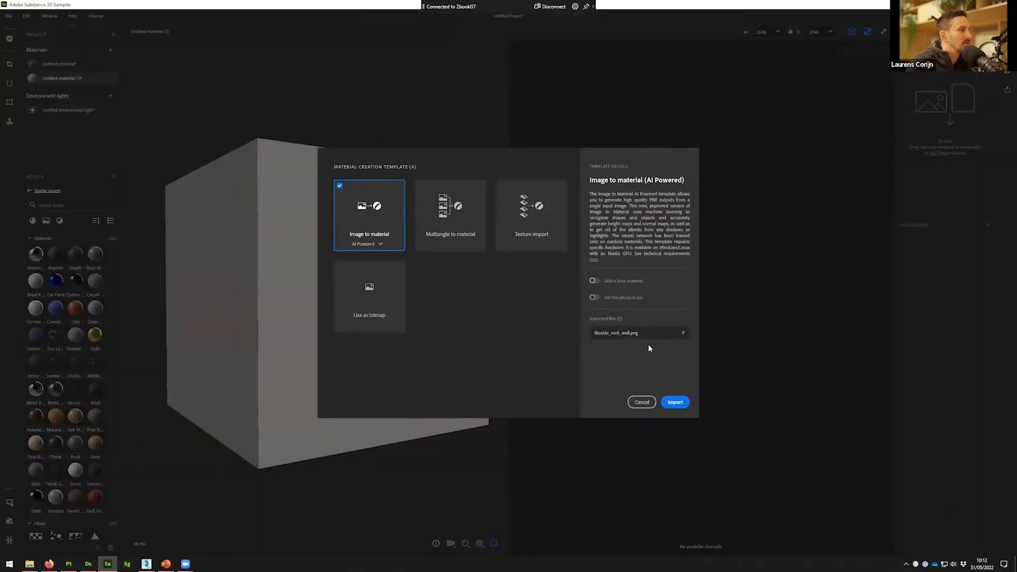
pyautogui.click(676, 403)
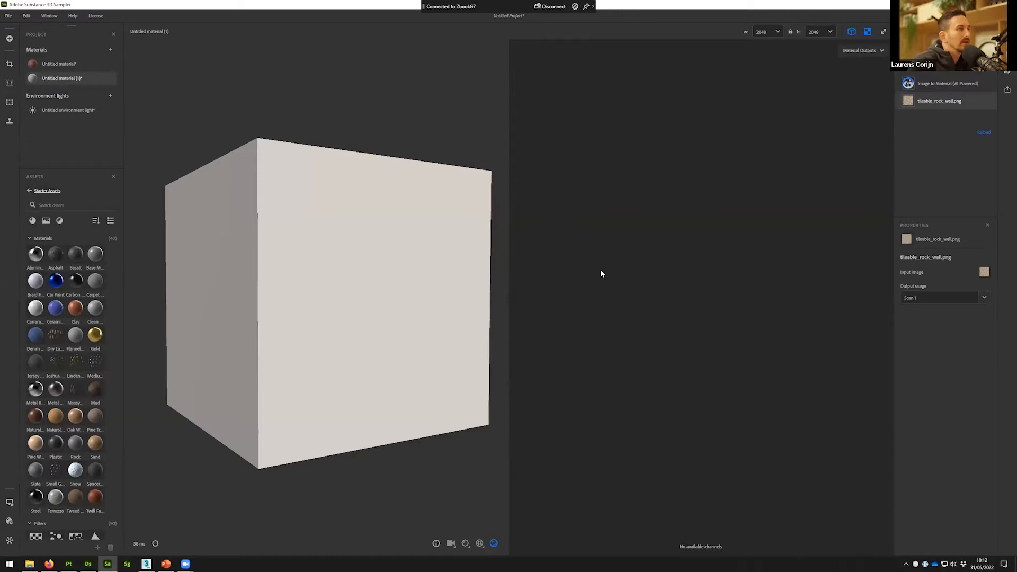
pyautogui.click(940, 84)
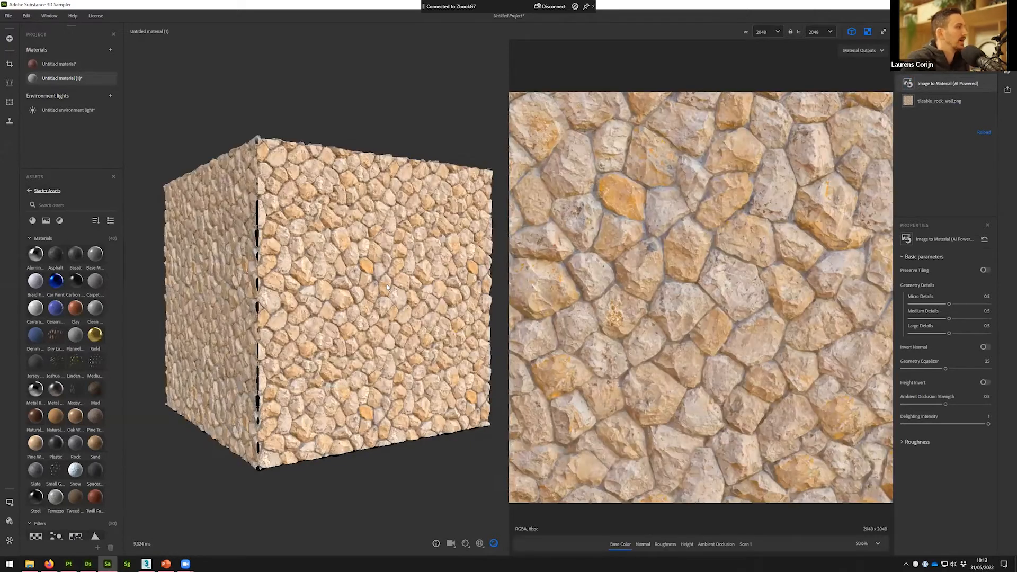
# Step: Set the 3D viewer's texture tiling to 2.65 for the rock wall on the preview cube
pyautogui.click(9, 522)
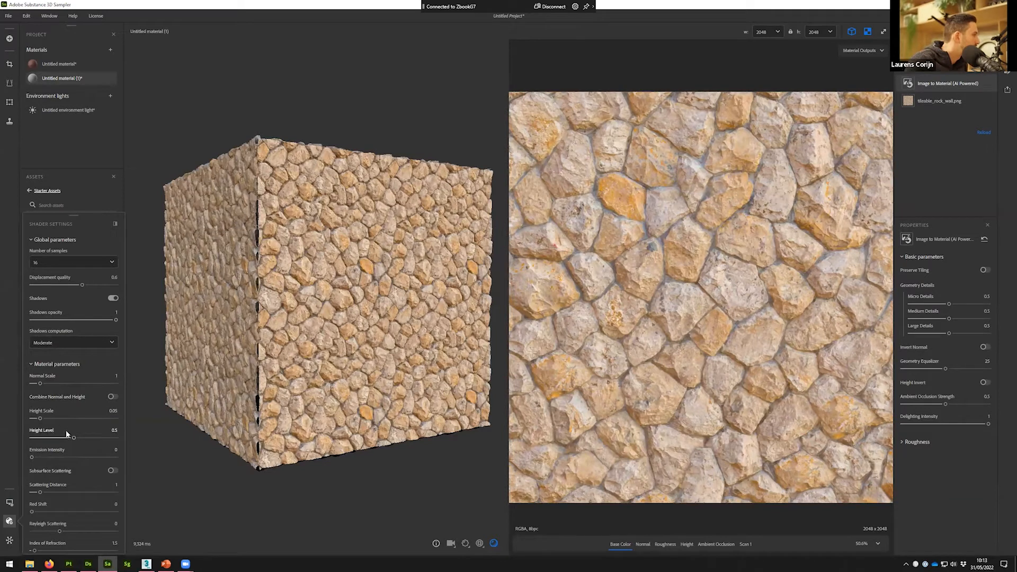
pyautogui.scroll(-1, 64, 430)
pyautogui.click(9, 502)
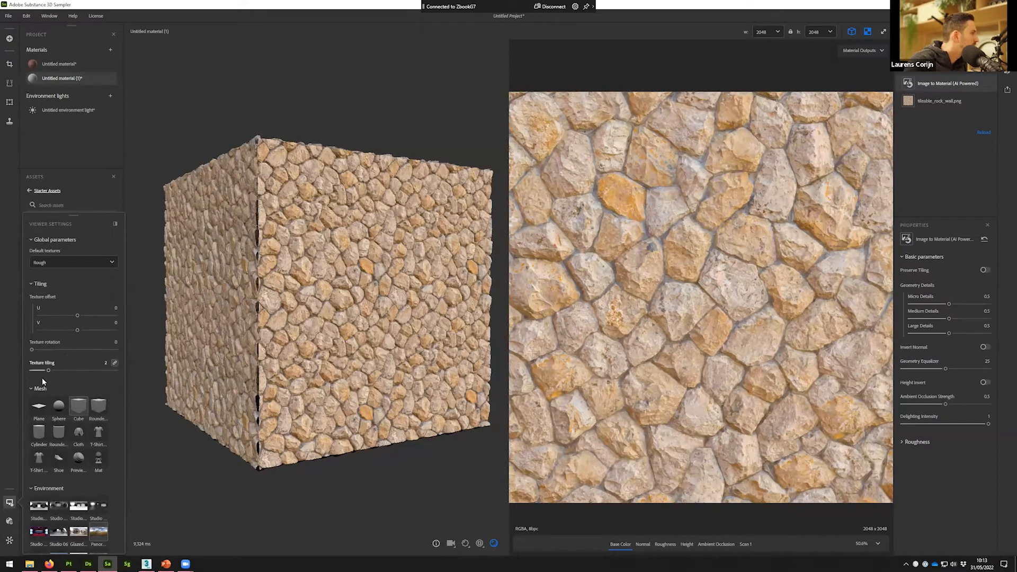
pyautogui.moveTo(48, 371); pyautogui.dragTo(53, 371)
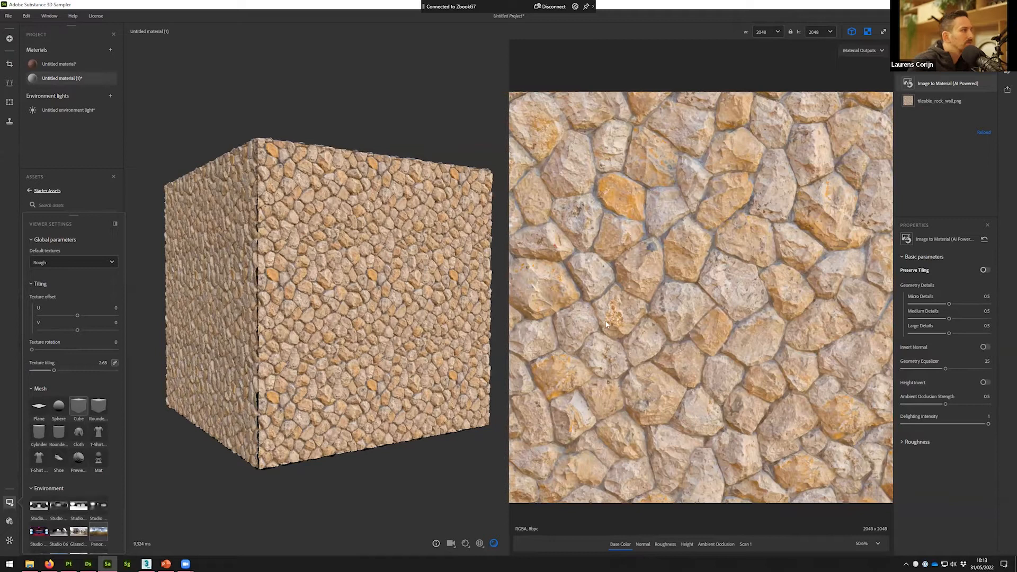
# Step: Examine the rock wall material's surface relief on the preview cube from several angles and distances
pyautogui.moveTo(307, 334); pyautogui.dragTo(339, 414)
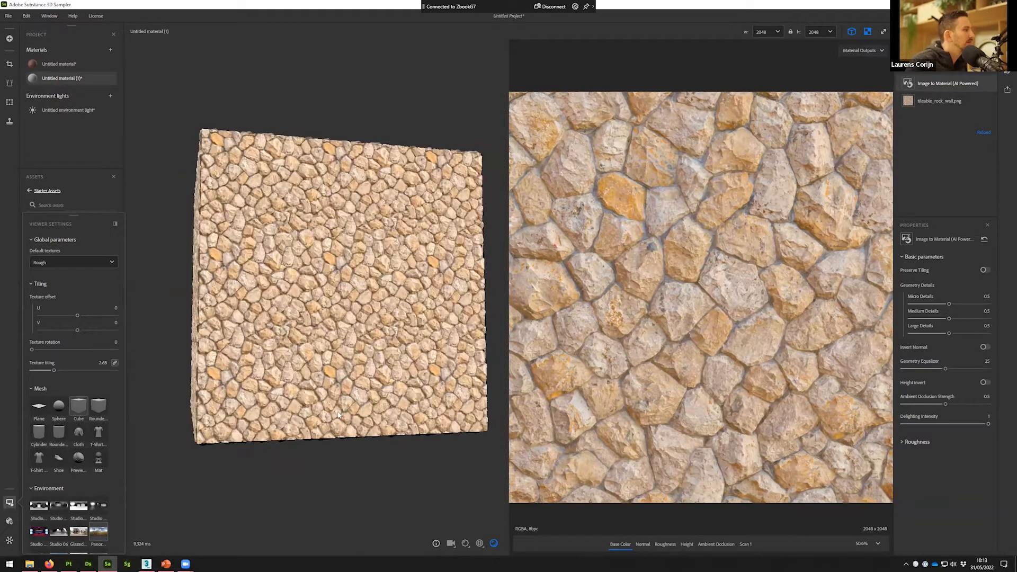
pyautogui.moveTo(285, 269); pyautogui.dragTo(310, 355)
pyautogui.scroll(3, 380, 366)
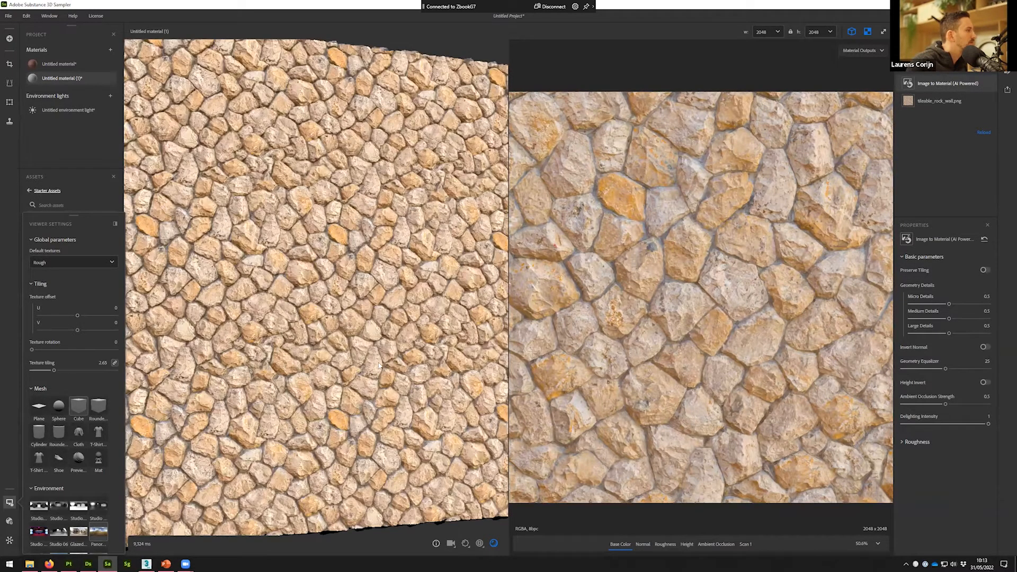
pyautogui.scroll(5, 348, 386)
pyautogui.scroll(3, 317, 386)
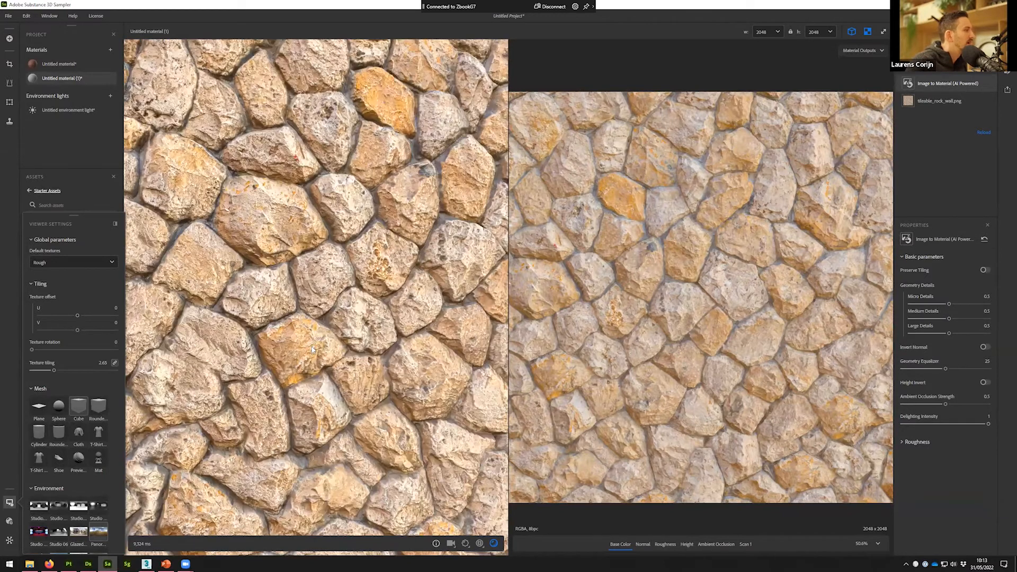
pyautogui.scroll(3, 446, 288)
pyautogui.scroll(-3, 447, 288)
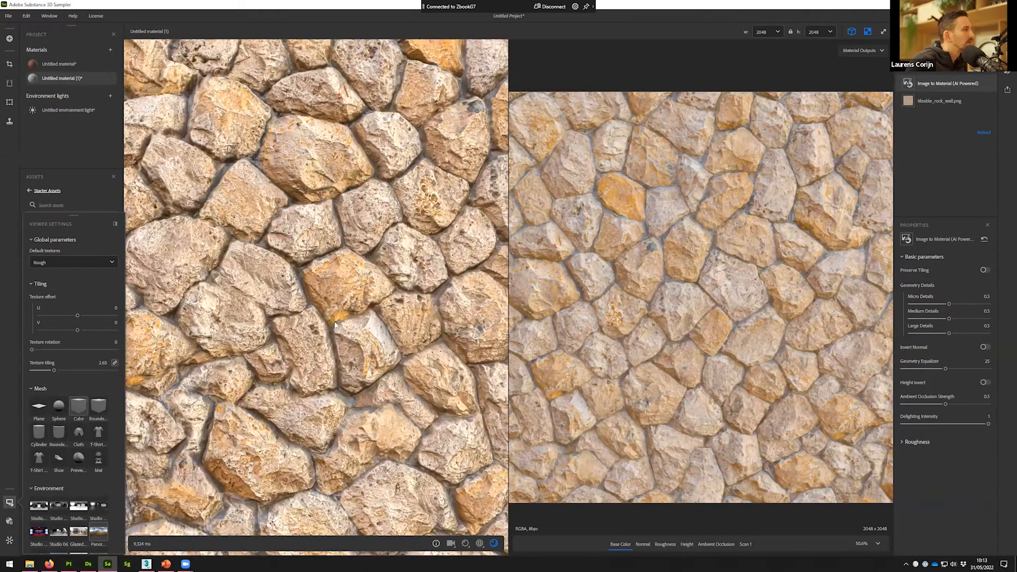
pyautogui.scroll(3, 365, 325)
pyautogui.moveTo(765, 266); pyautogui.dragTo(1005, 320, button='right')
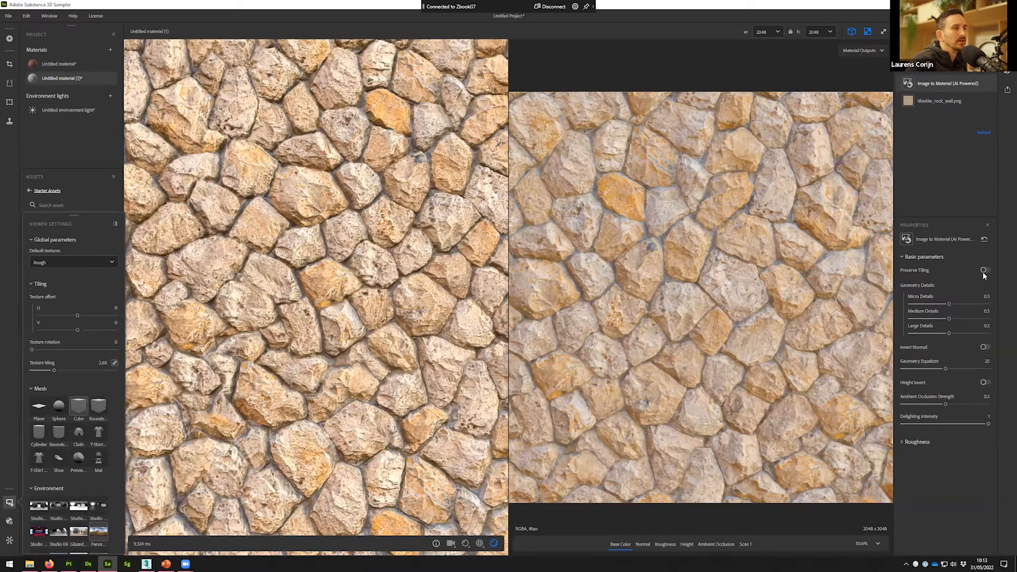
pyautogui.moveTo(984, 275); pyautogui.dragTo(984, 276, button='right')
pyautogui.moveTo(371, 254); pyautogui.dragTo(59, 8)
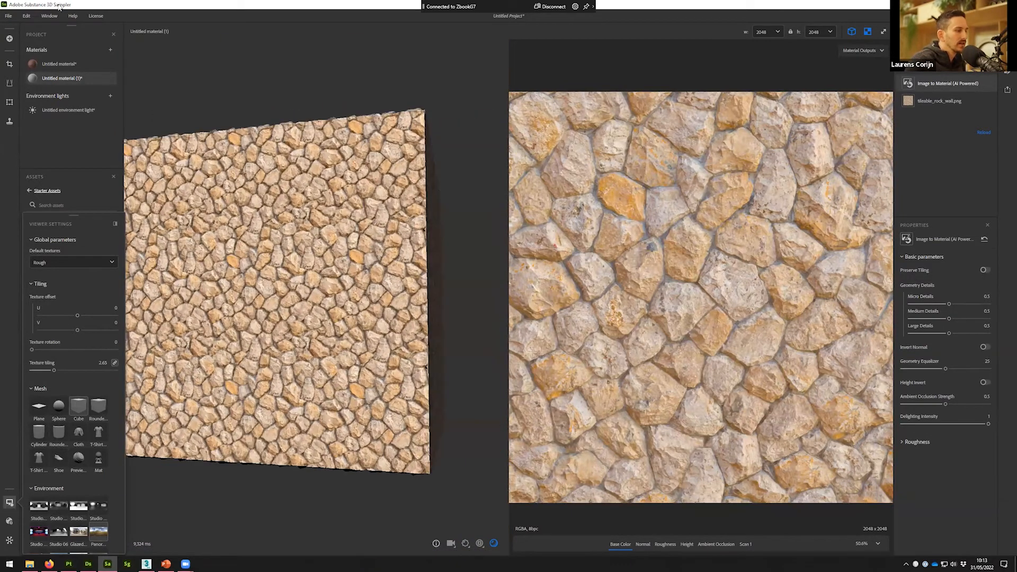
# Step: Toggle the Preserve Tiling option on and off, and inspect the material's Height output with it disabled
pyautogui.click(985, 270)
pyautogui.click(984, 271)
pyautogui.click(985, 271)
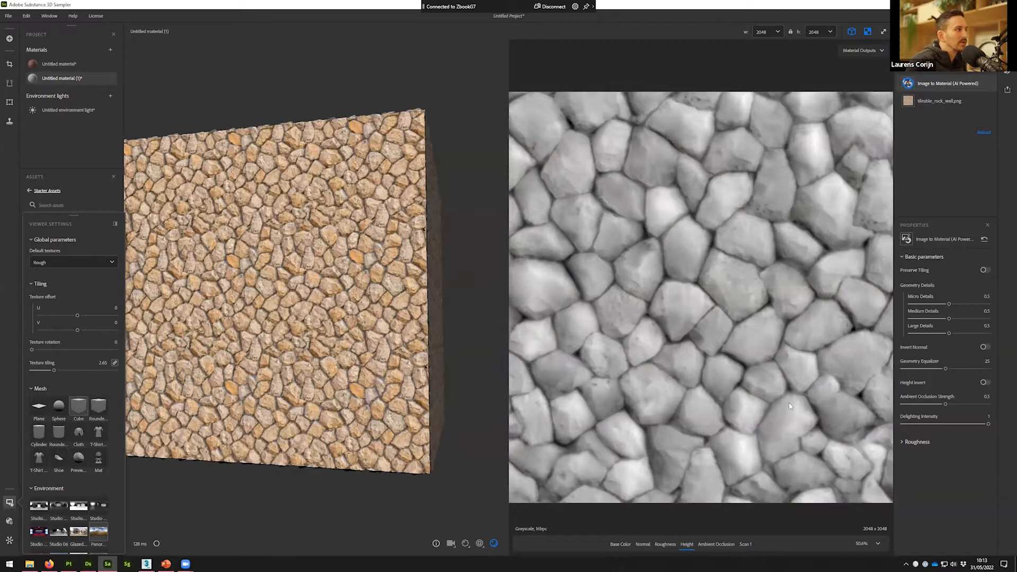
pyautogui.scroll(-2, 789, 407)
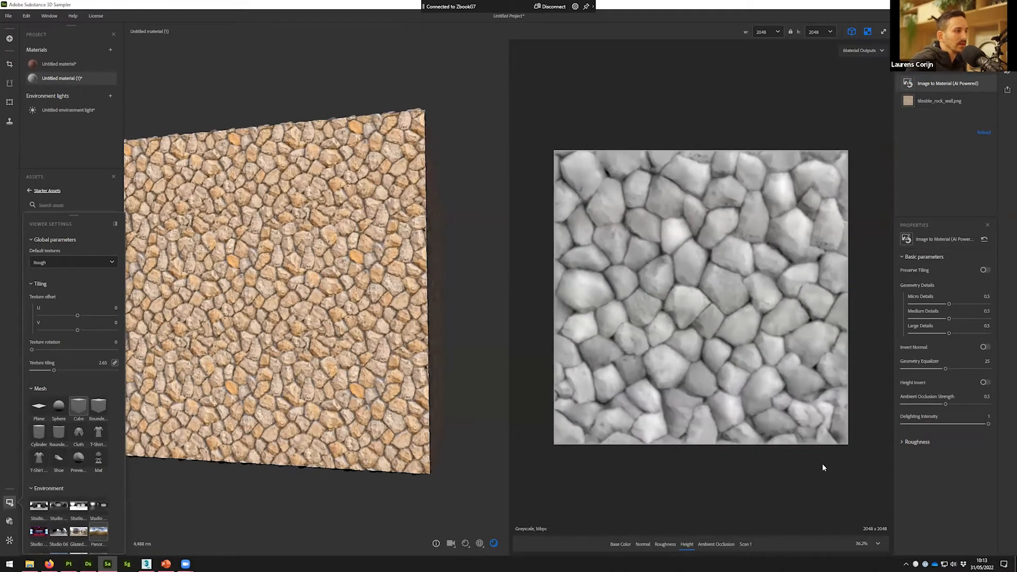
pyautogui.scroll(3, 823, 467)
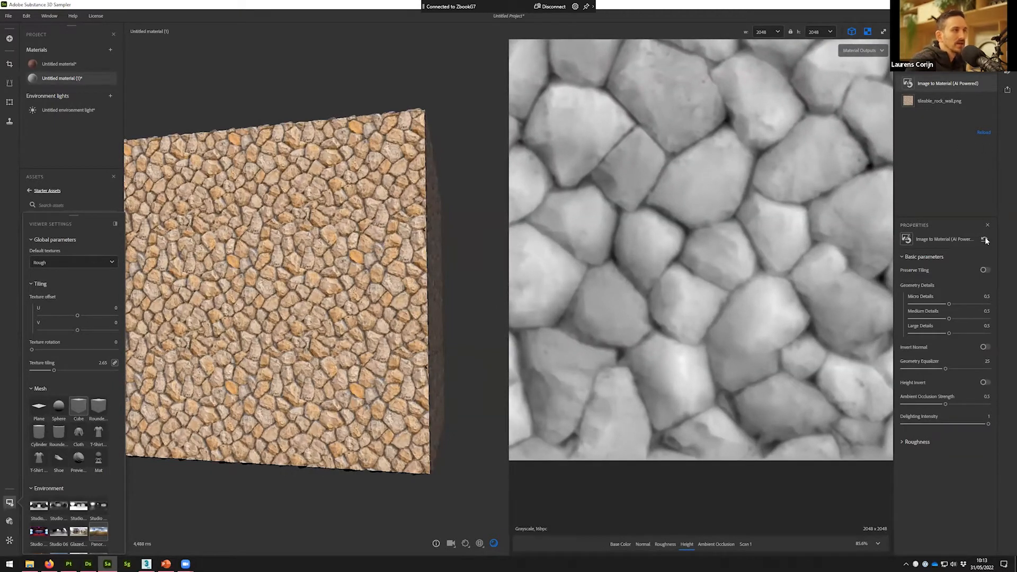
# Step: Turn on Preserve Tiling and review the Base Color, Normal and Height outputs and the tileable_rock_wall.png source layer
pyautogui.click(985, 270)
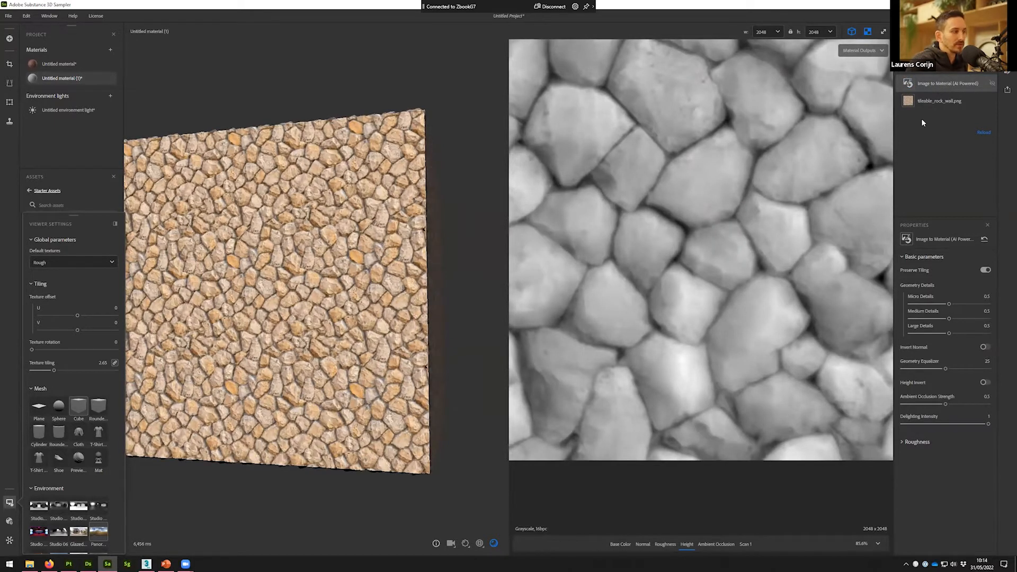
pyautogui.click(620, 545)
pyautogui.click(642, 544)
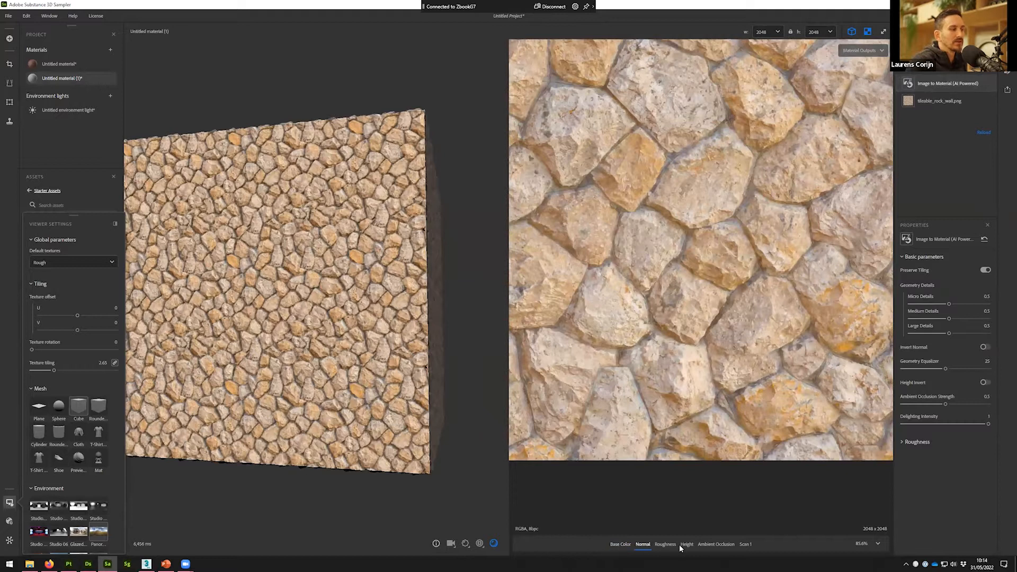
pyautogui.click(685, 546)
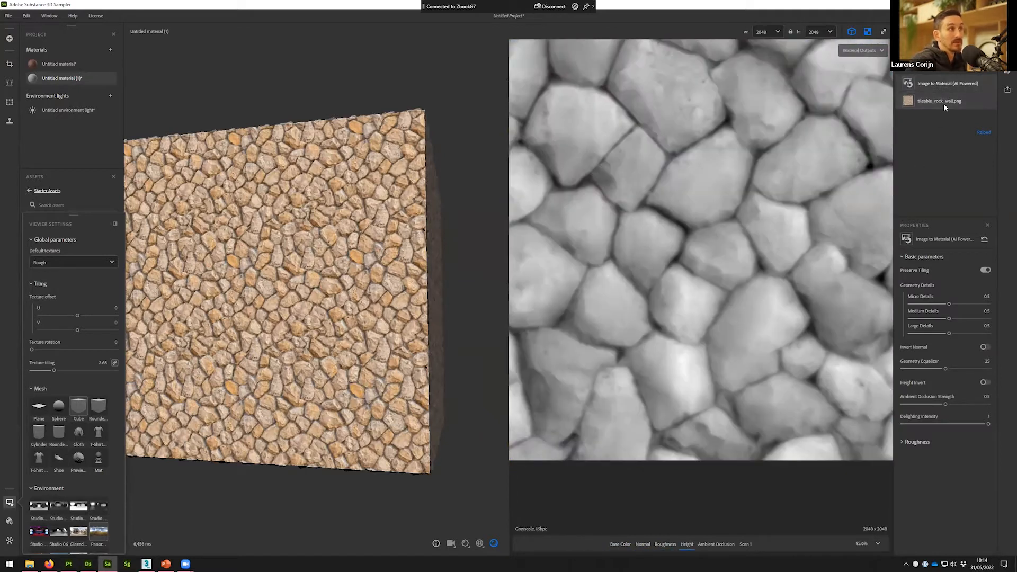
pyautogui.click(942, 101)
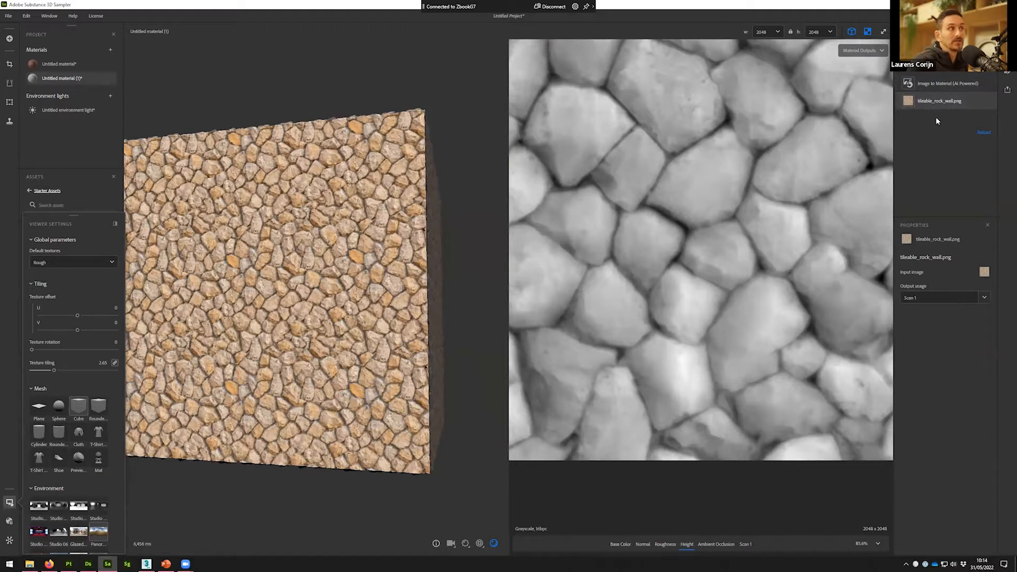
pyautogui.click(944, 86)
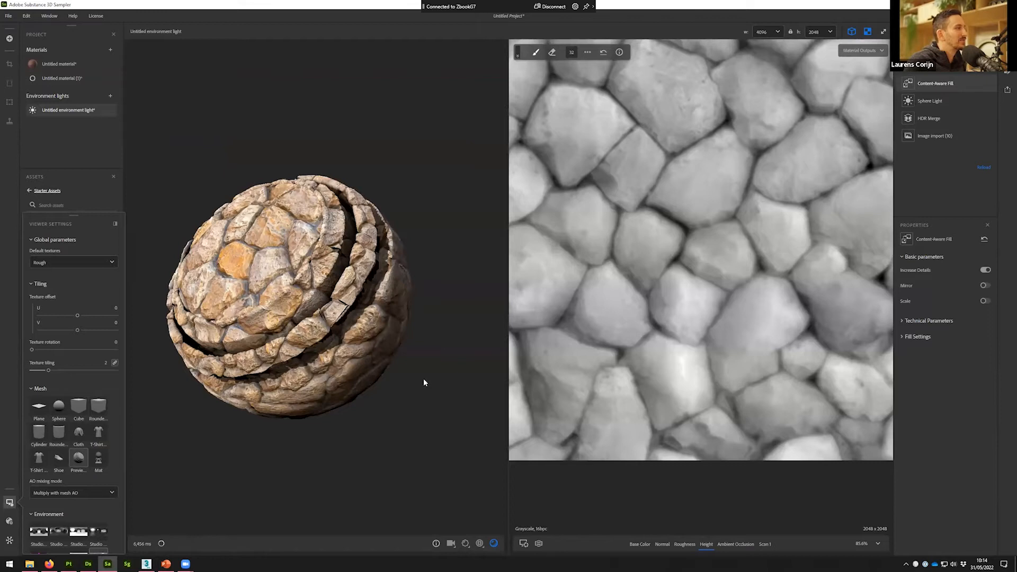
# Step: Bring up the untitled environment light from the project
pyautogui.moveTo(419, 374); pyautogui.dragTo(97, 131)
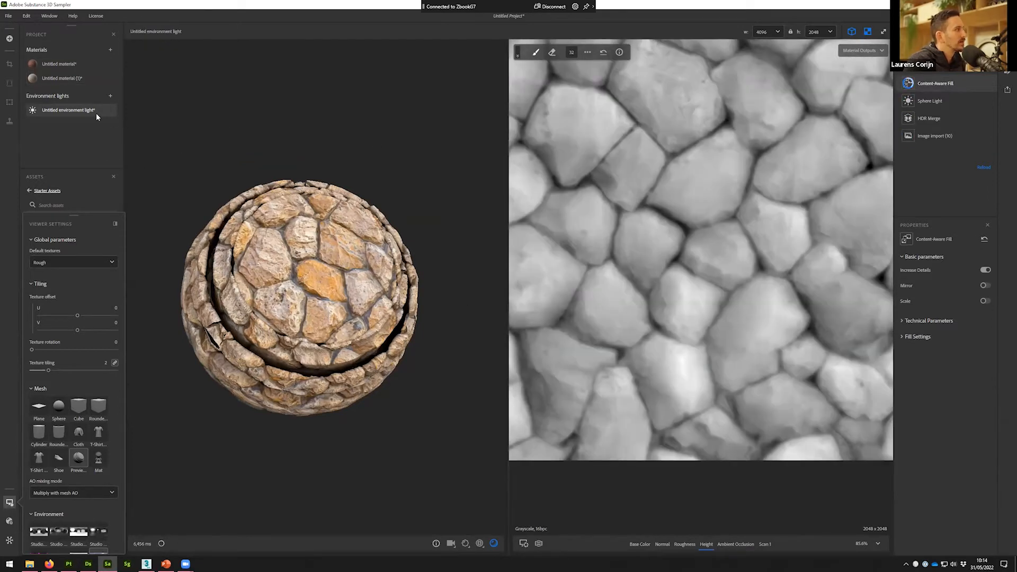
pyautogui.click(80, 113)
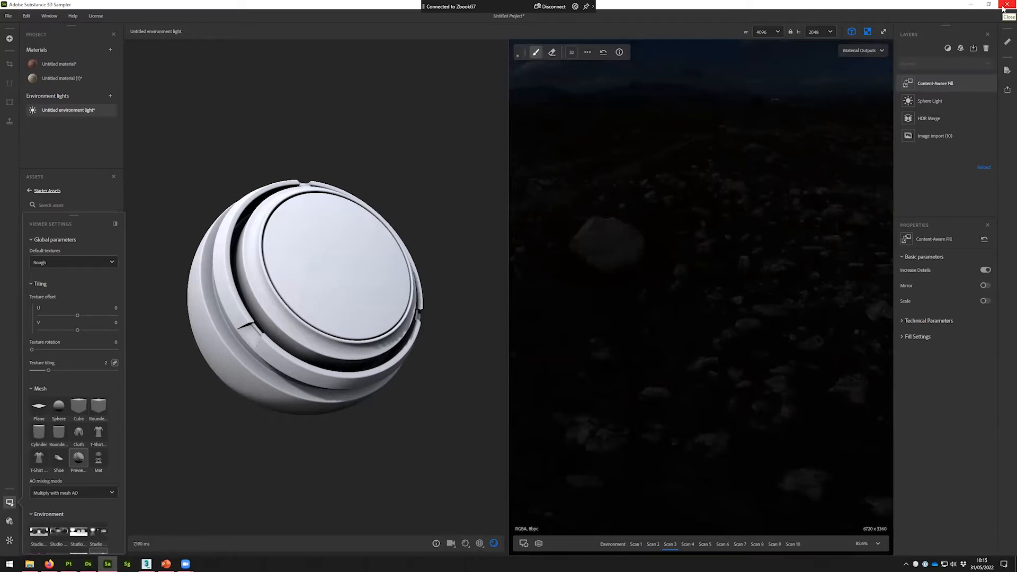
# Step: Close Sampler and go up to the Sampler folder in File Explorer
pyautogui.click(1007, 5)
pyautogui.click(567, 302)
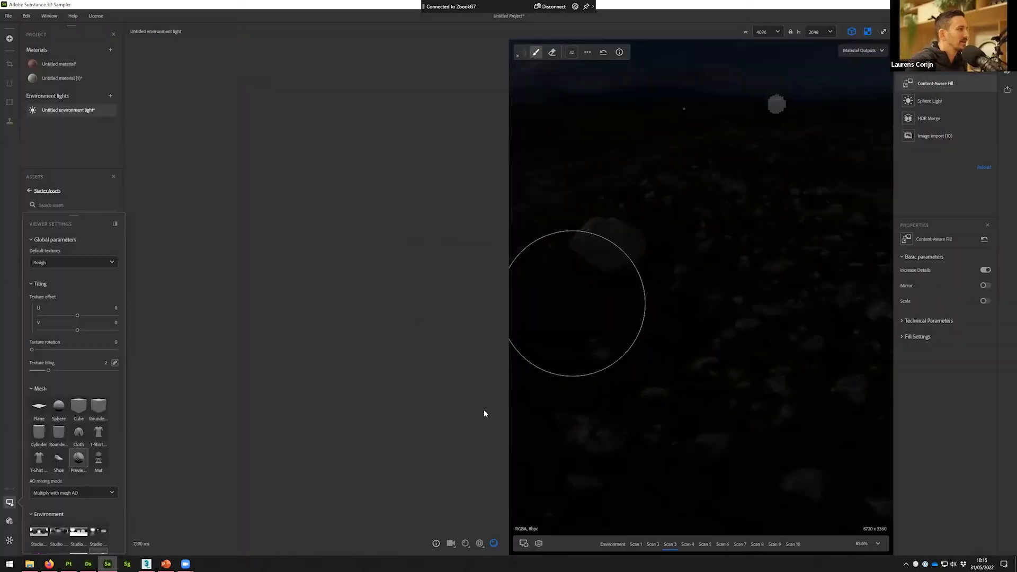
pyautogui.press('BackSpace')
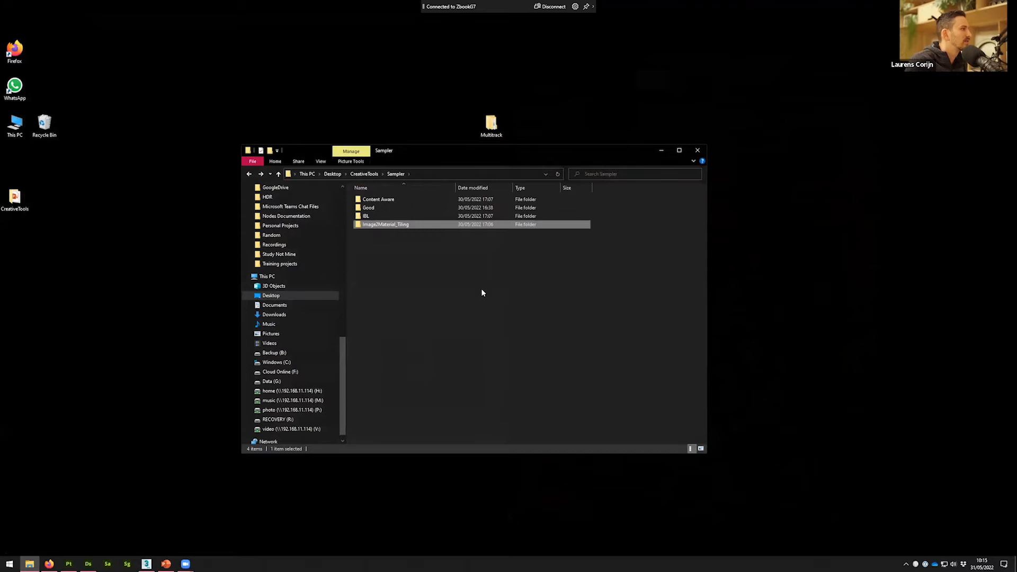
# Step: Switch to the PowerPoint presentation and show the slide about the new nodes, from Tile Random to easing functions
pyautogui.click(88, 564)
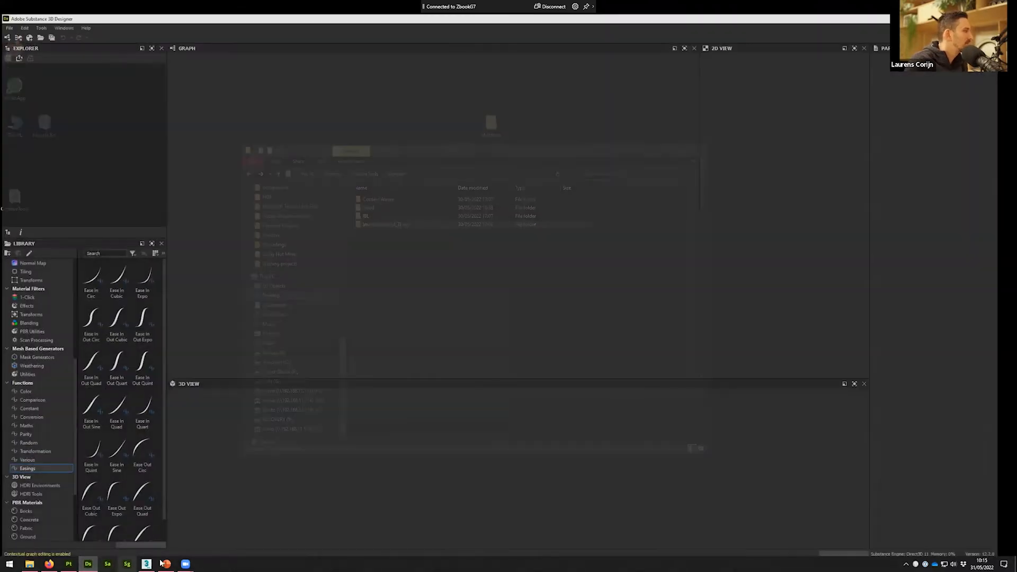
pyautogui.click(166, 565)
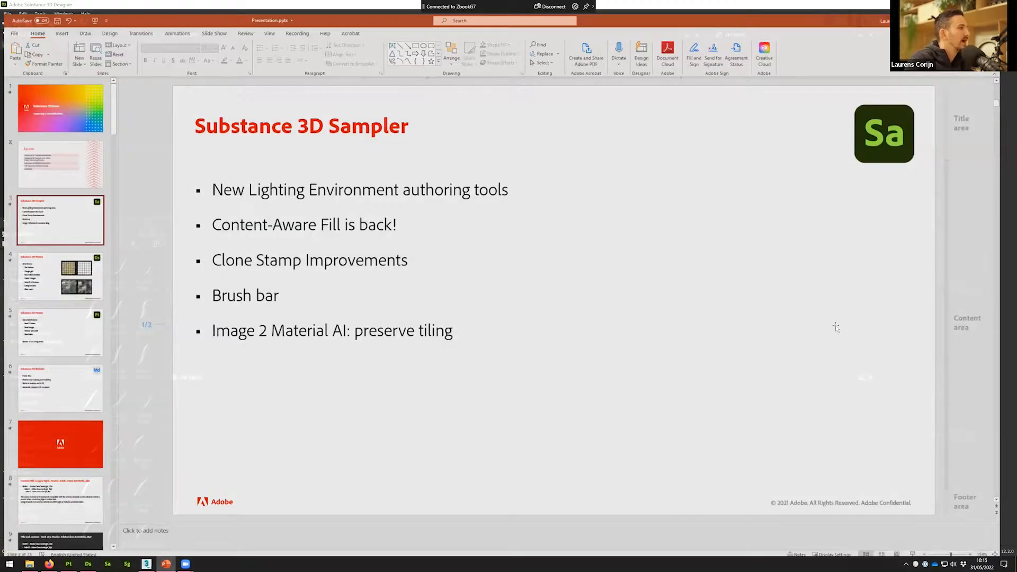
pyautogui.scroll(-1, 755, 256)
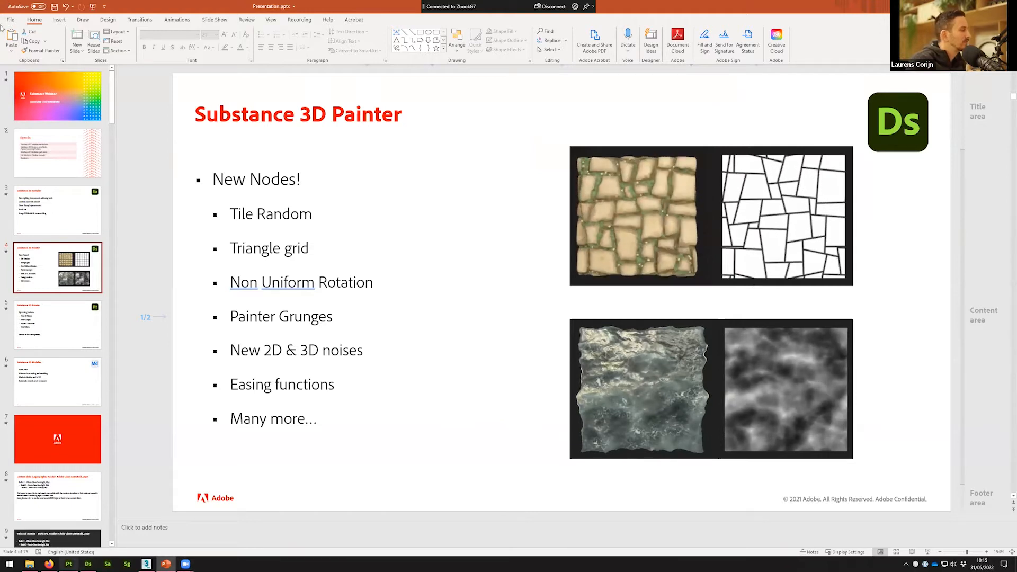
# Step: Switch to Substance 3D Designer, load the recent package New nodes test.sbs and open its Flagstones graph
pyautogui.click(87, 564)
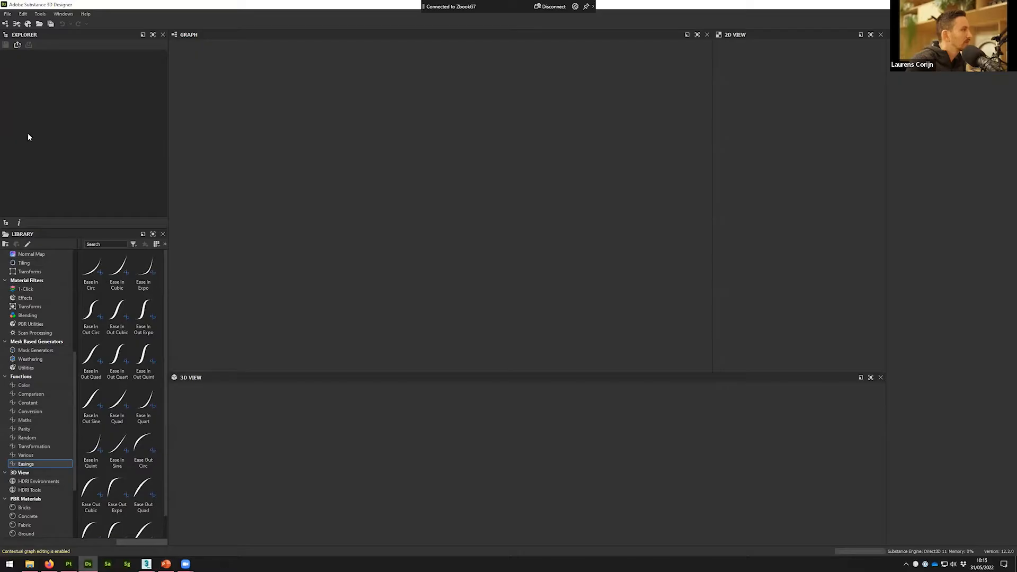
pyautogui.click(7, 14)
pyautogui.moveTo(32, 43)
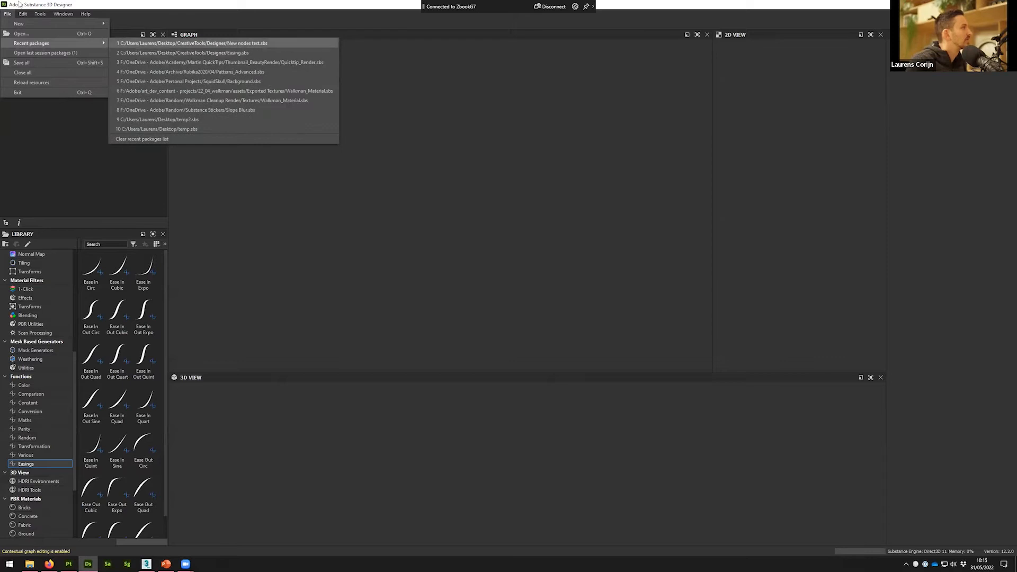
pyautogui.click(182, 52)
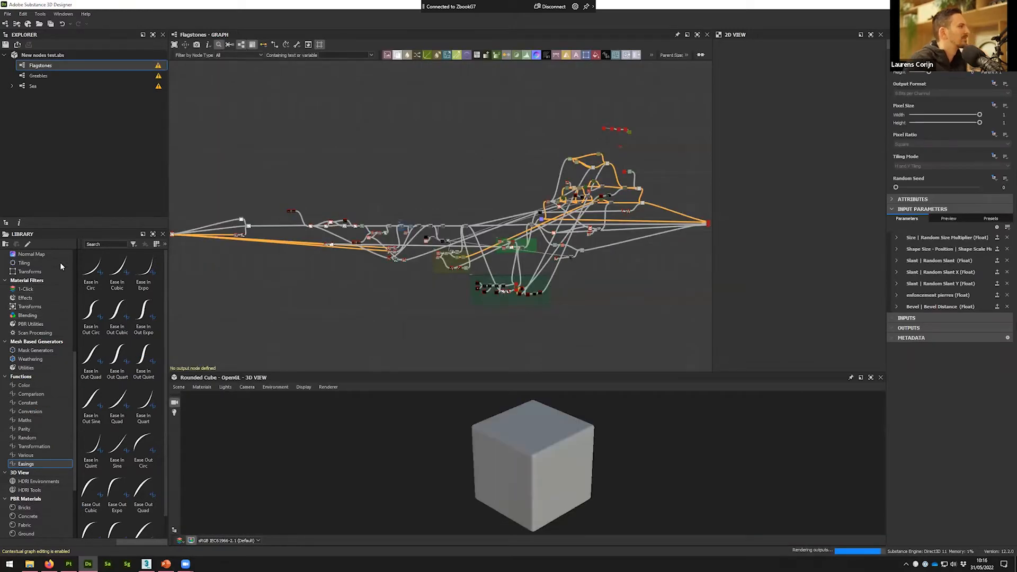
# Step: Browse to the Noises category in the library and show the Flagstones Base Material node's outputs on the 3D preview cube
pyautogui.scroll(6, 42, 289)
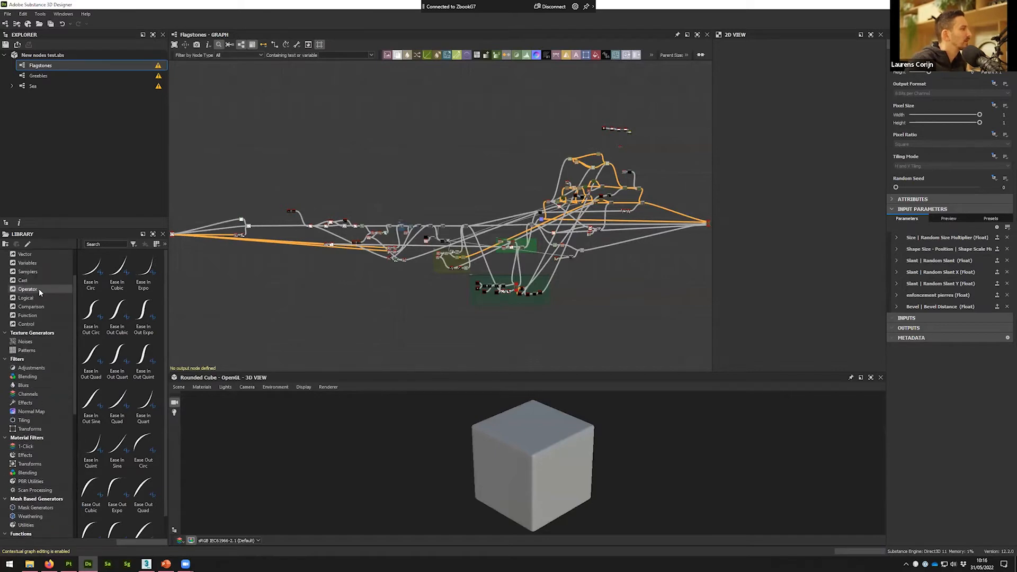
pyautogui.click(34, 341)
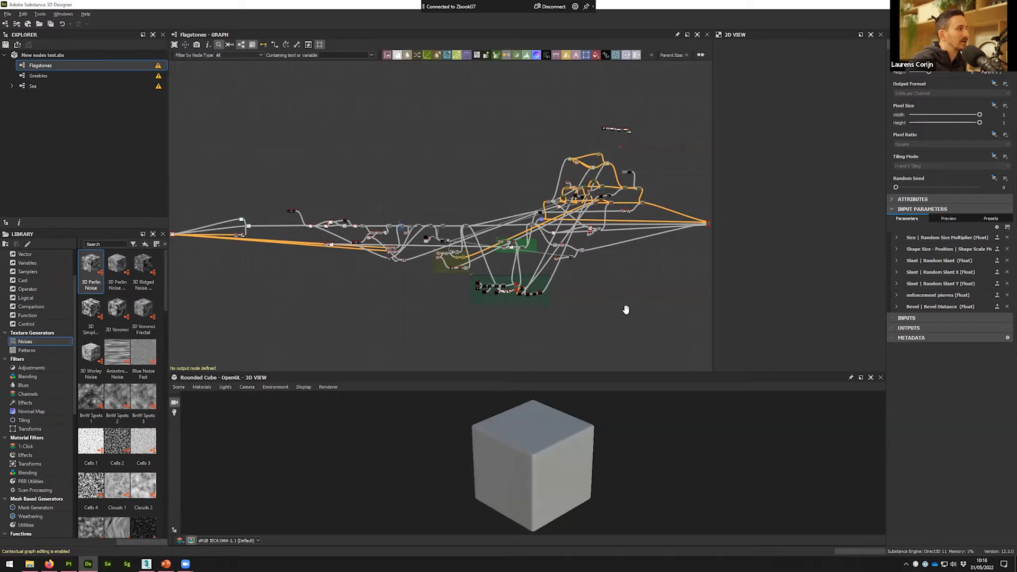
pyautogui.moveTo(626, 310); pyautogui.dragTo(540, 278, button='middle')
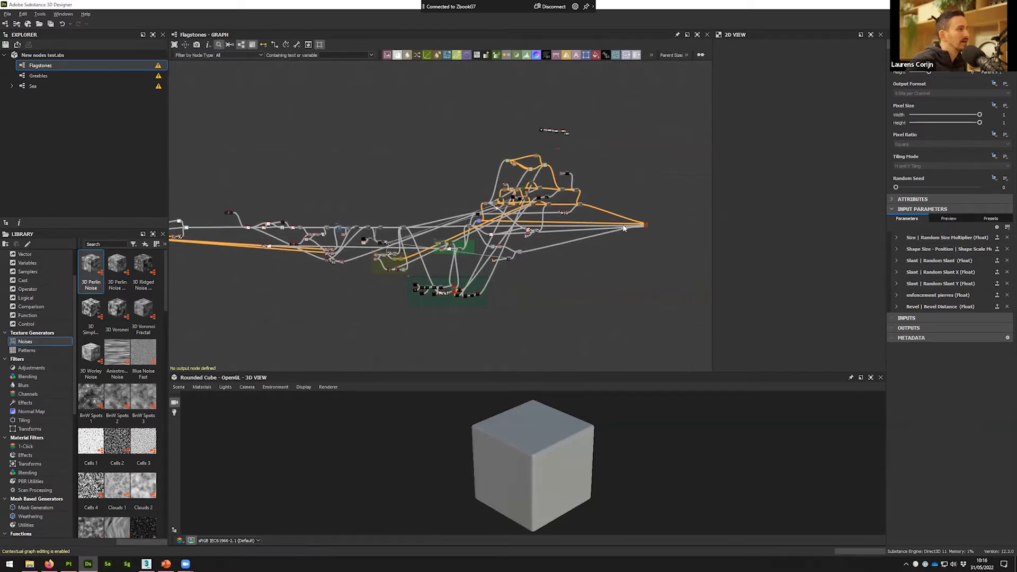
pyautogui.scroll(10, 649, 331)
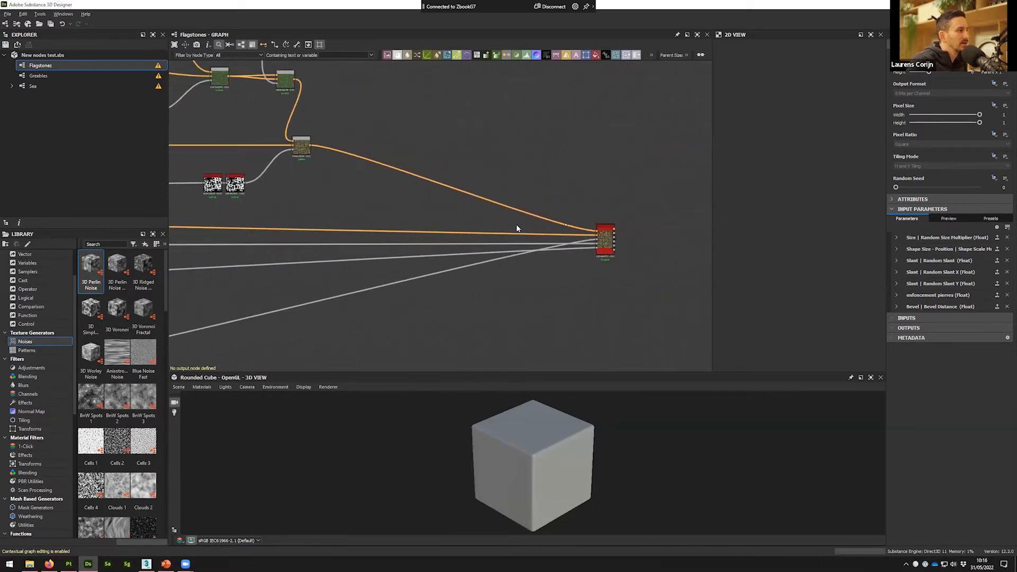
pyautogui.moveTo(579, 363); pyautogui.dragTo(577, 393)
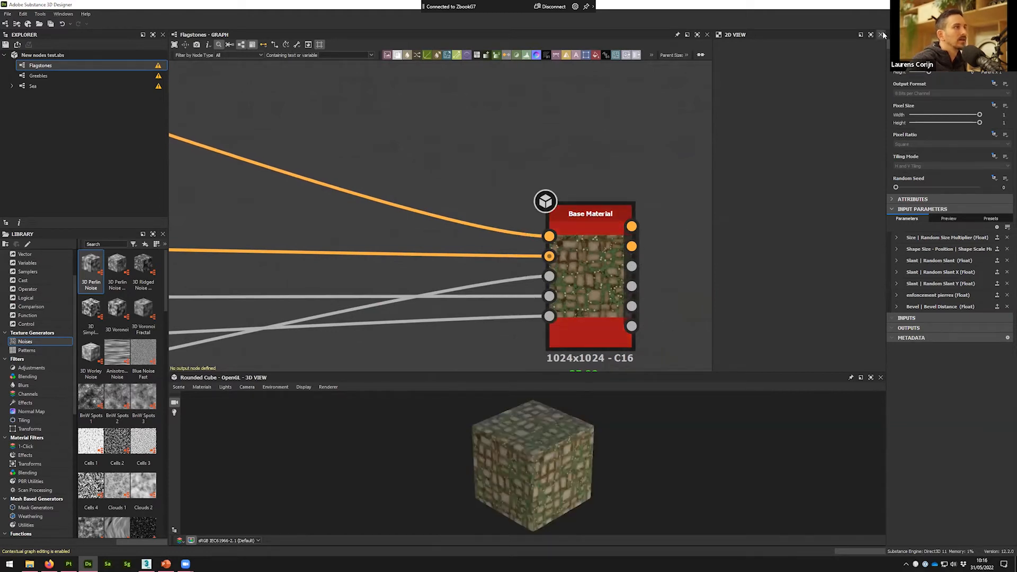
# Step: Dock the 2D view beside the 3D view and enlarge both views for a closer look at the flagstone cube
pyautogui.moveTo(822, 34); pyautogui.dragTo(728, 432)
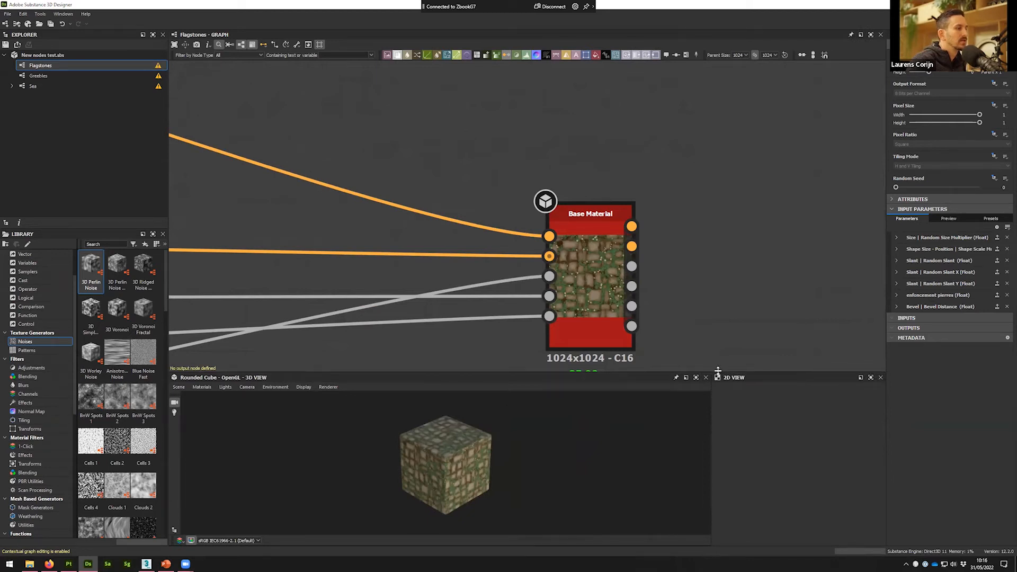
pyautogui.moveTo(718, 371); pyautogui.dragTo(689, 266)
pyautogui.moveTo(456, 417); pyautogui.dragTo(571, 549, button='right')
pyautogui.moveTo(535, 451); pyautogui.dragTo(667, 430)
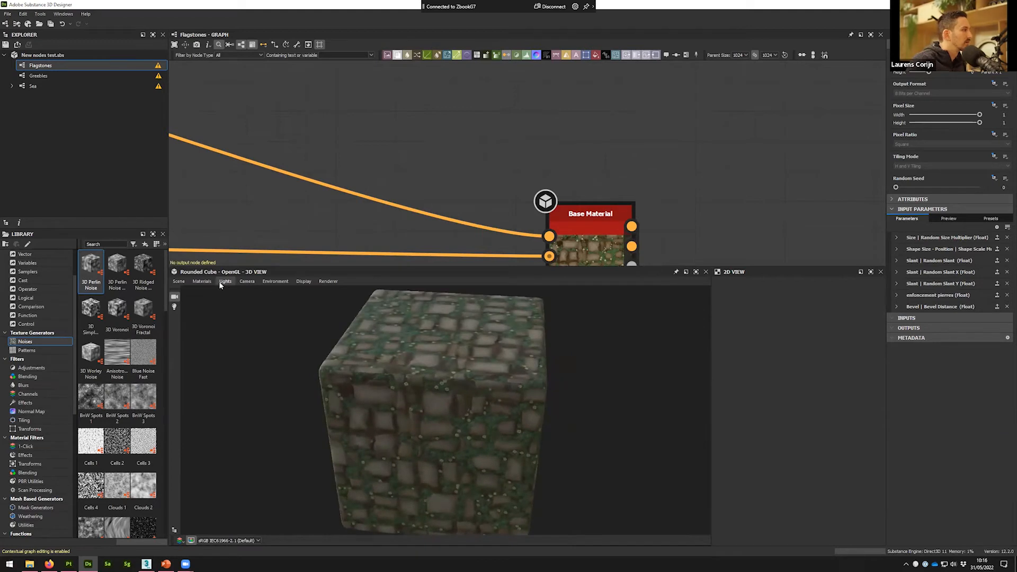
# Step: Edit the 3D preview material, setting its Height Scale to 10 and its Tessellation Factor to 8
pyautogui.click(204, 281)
pyautogui.moveTo(212, 291)
pyautogui.click(275, 289)
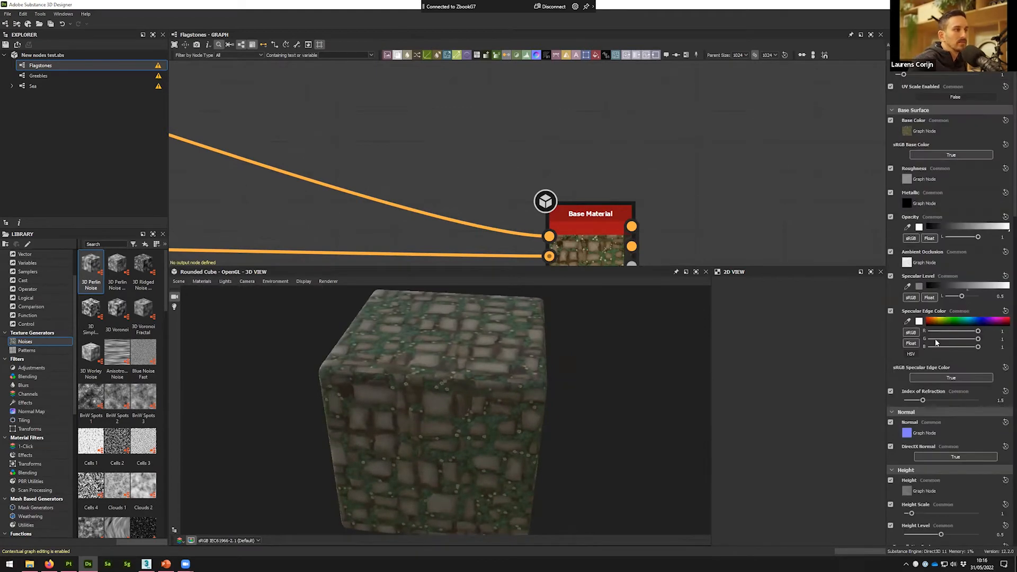
pyautogui.scroll(-4, 935, 344)
pyautogui.moveTo(912, 394); pyautogui.dragTo(978, 394)
pyautogui.moveTo(896, 437); pyautogui.dragTo(934, 436)
pyautogui.moveTo(525, 372)
pyautogui.mouseDown()
pyautogui.moveTo(533, 360)
pyautogui.moveTo(517, 406)
pyautogui.moveTo(514, 377)
pyautogui.mouseUp()
# Step: Add a Tile Random node to the Flagstones graph and place it just below the Tile Random 2 node
pyautogui.moveTo(496, 239); pyautogui.dragTo(673, 183, button='middle')
pyautogui.scroll(-5, 673, 186)
pyautogui.moveTo(368, 172); pyautogui.dragTo(465, 163, button='middle')
pyautogui.scroll(-3, 284, 182)
pyautogui.moveTo(284, 182); pyautogui.dragTo(622, 171, button='middle')
pyautogui.moveTo(200, 200); pyautogui.dragTo(495, 170, button='middle')
pyautogui.scroll(10, 493, 164)
pyautogui.press('space')
pyautogui.write('tile')
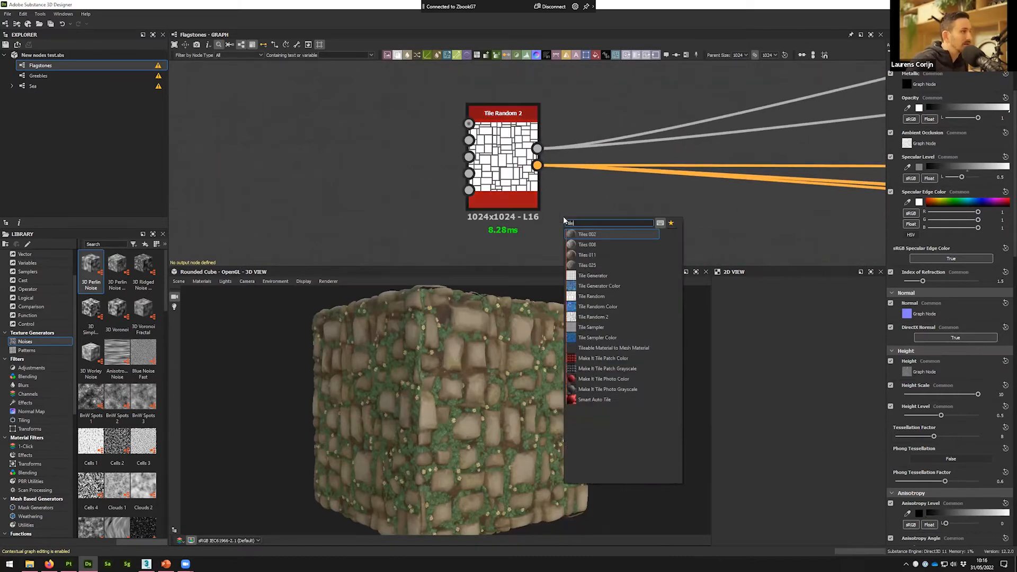
pyautogui.click(603, 301)
pyautogui.moveTo(594, 198); pyautogui.dragTo(588, 158, button='middle')
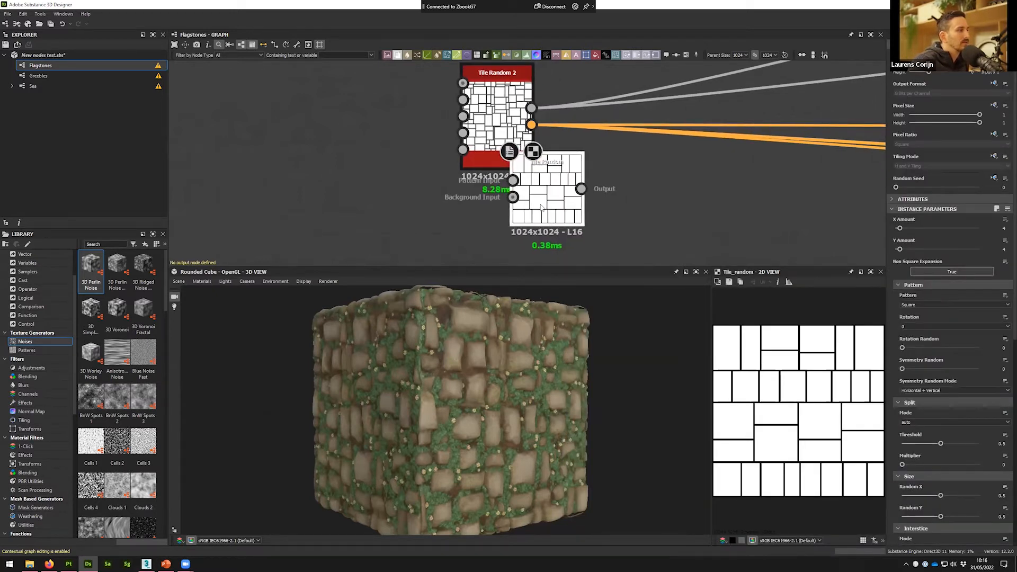
pyautogui.moveTo(559, 185); pyautogui.dragTo(634, 206)
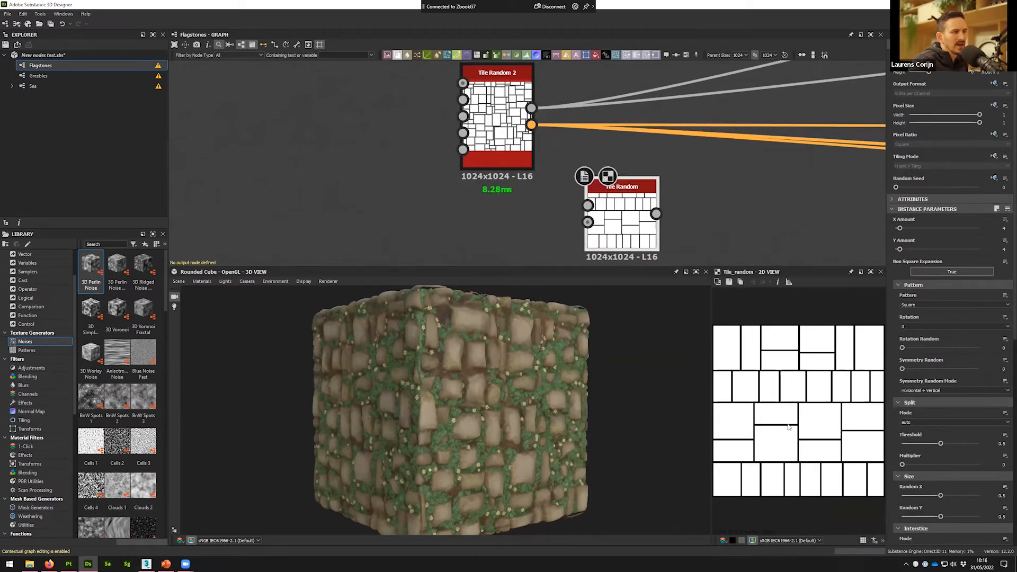
# Step: Delete the Tile Random node and show the Tile Random 2 node's output in the 2D view
pyautogui.press('Delete')
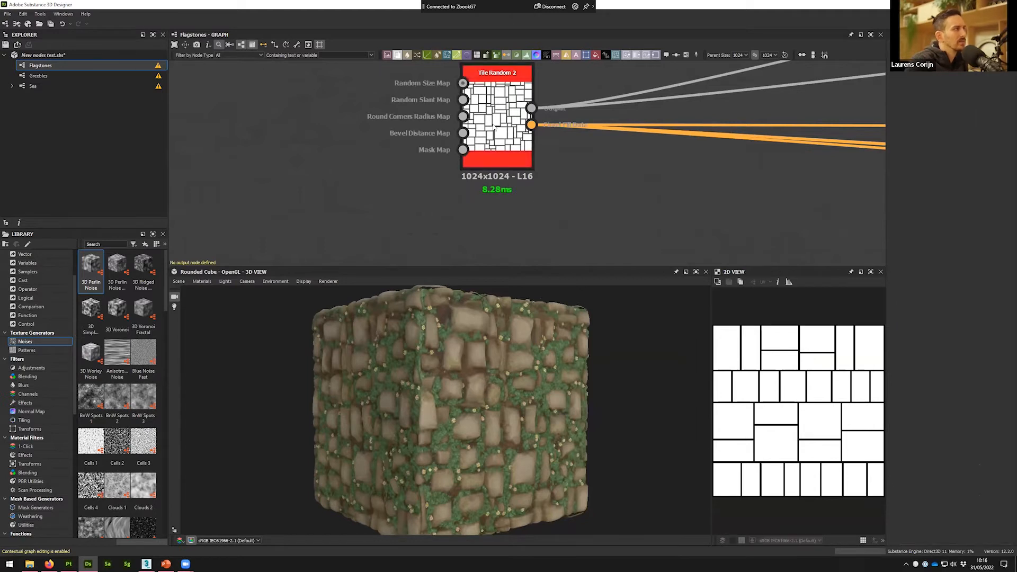
pyautogui.click(494, 129)
pyautogui.doubleClick(494, 128)
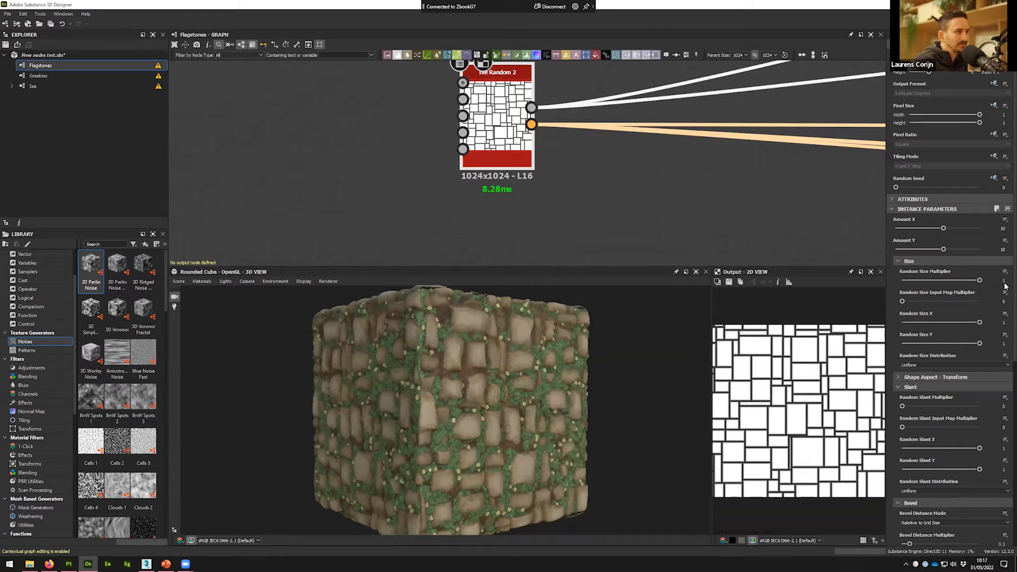
# Step: Set the Tile Random 2 node's Random Slant Multiplier to 0.48 and inspect the slanted flagstones on the cube
pyautogui.moveTo(980, 280)
pyautogui.mouseDown()
pyautogui.moveTo(915, 289)
pyautogui.moveTo(984, 284)
pyautogui.mouseUp()
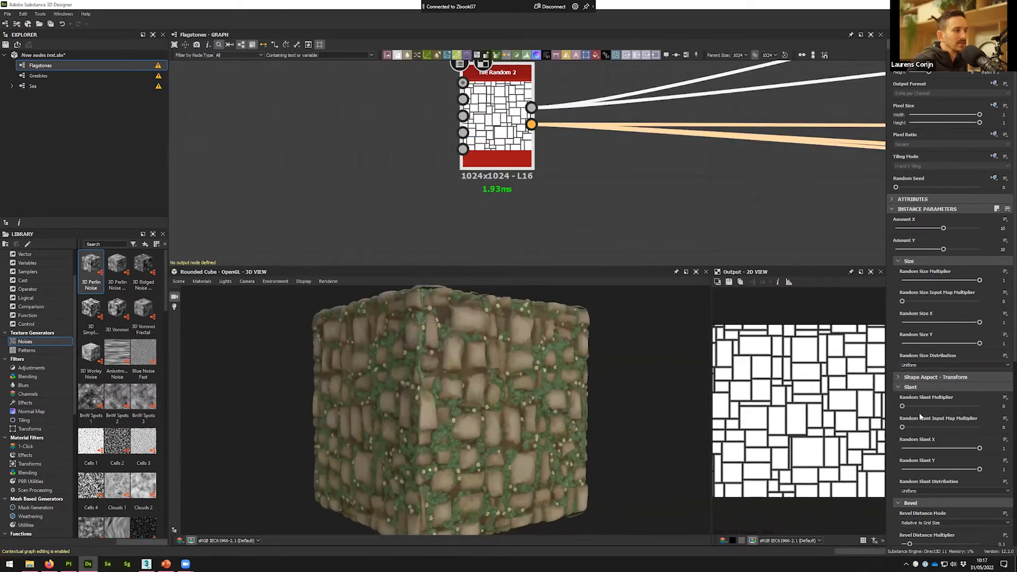
pyautogui.moveTo(908, 408); pyautogui.dragTo(941, 406)
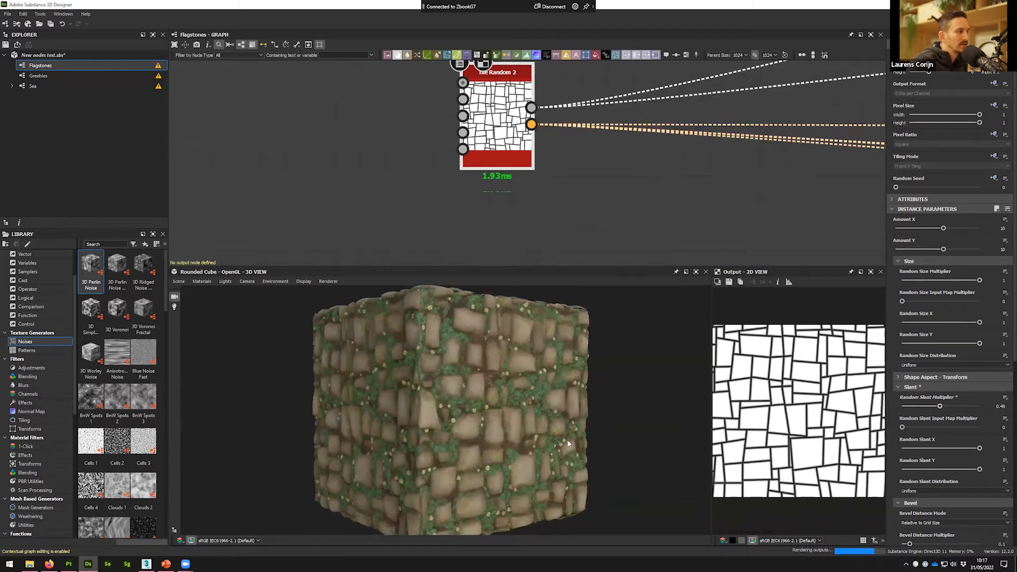
pyautogui.moveTo(548, 436); pyautogui.dragTo(438, 341)
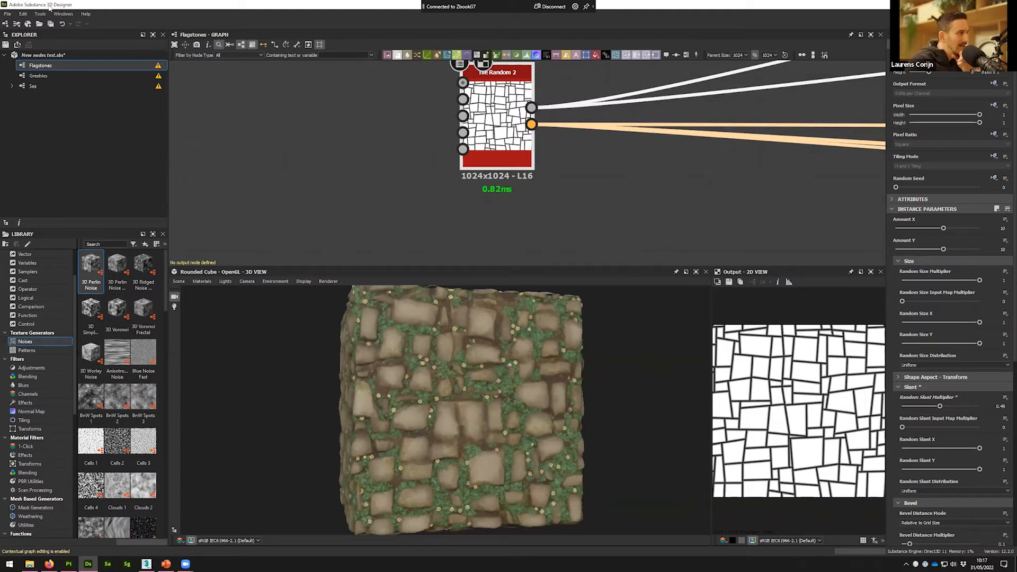
# Step: Add a Flood Fill to Gradient node fed by Tile Random 2's Flood Fill Data output, and set its Angle Variation to 1
pyautogui.moveTo(605, 169); pyautogui.dragTo(599, 173, button='middle')
pyautogui.moveTo(510, 133); pyautogui.dragTo(439, 179, button='middle')
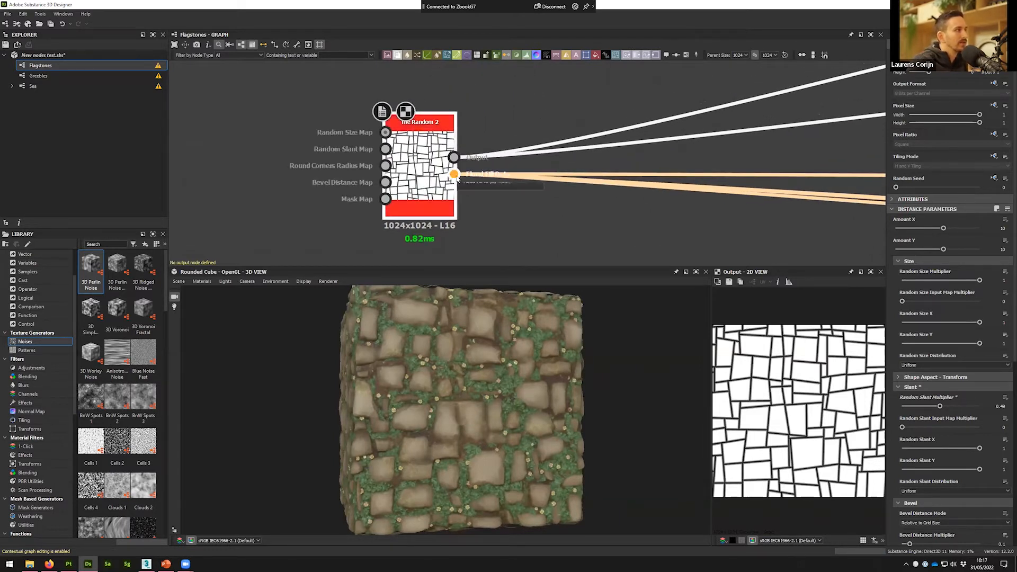
pyautogui.moveTo(515, 207); pyautogui.dragTo(513, 206, button='middle')
pyautogui.scroll(-2, 422, 162)
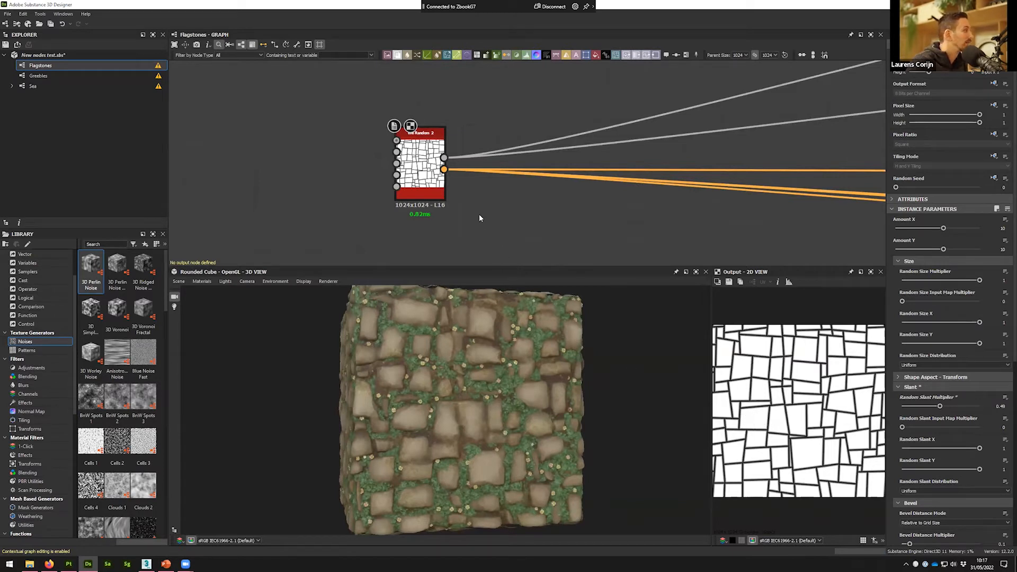
pyautogui.press('space')
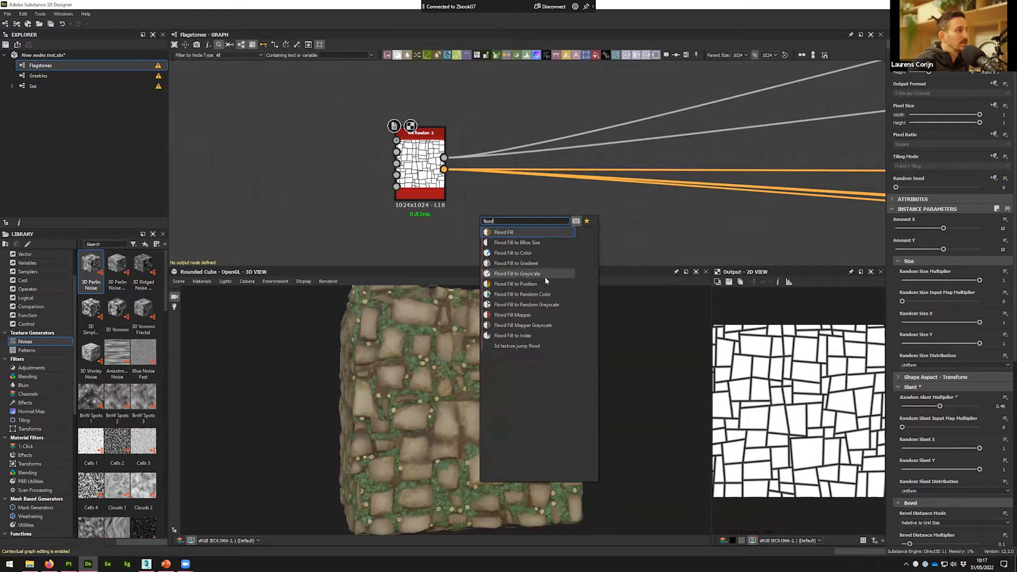
pyautogui.click(542, 263)
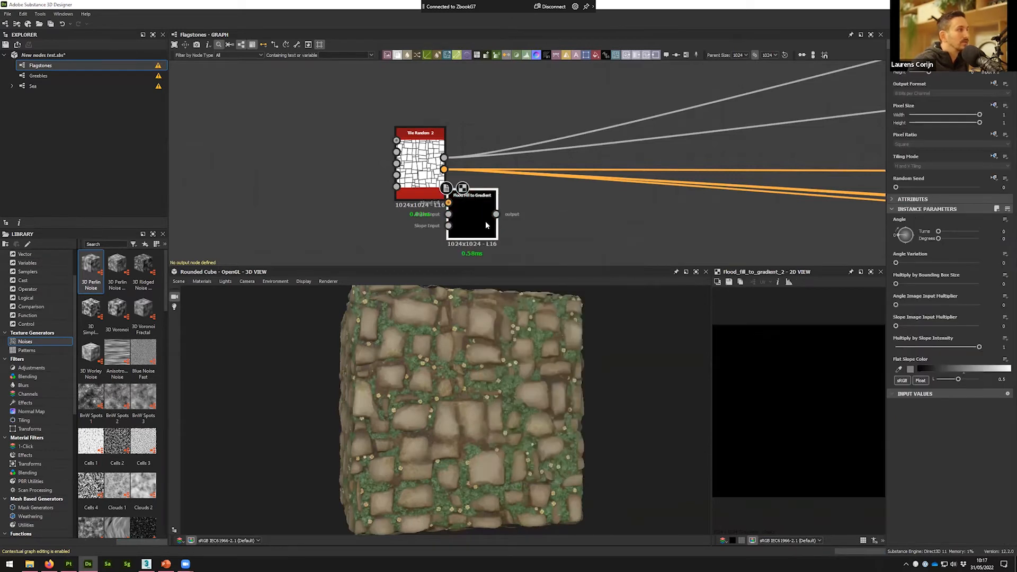
pyautogui.moveTo(485, 221); pyautogui.dragTo(537, 239)
pyautogui.moveTo(444, 169); pyautogui.dragTo(500, 220)
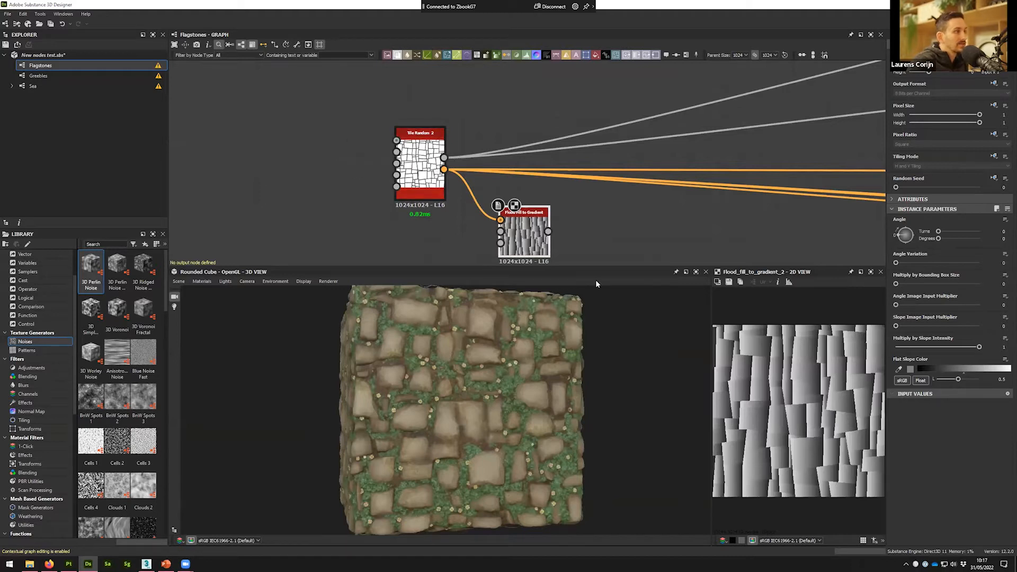
pyautogui.moveTo(897, 263); pyautogui.dragTo(986, 271)
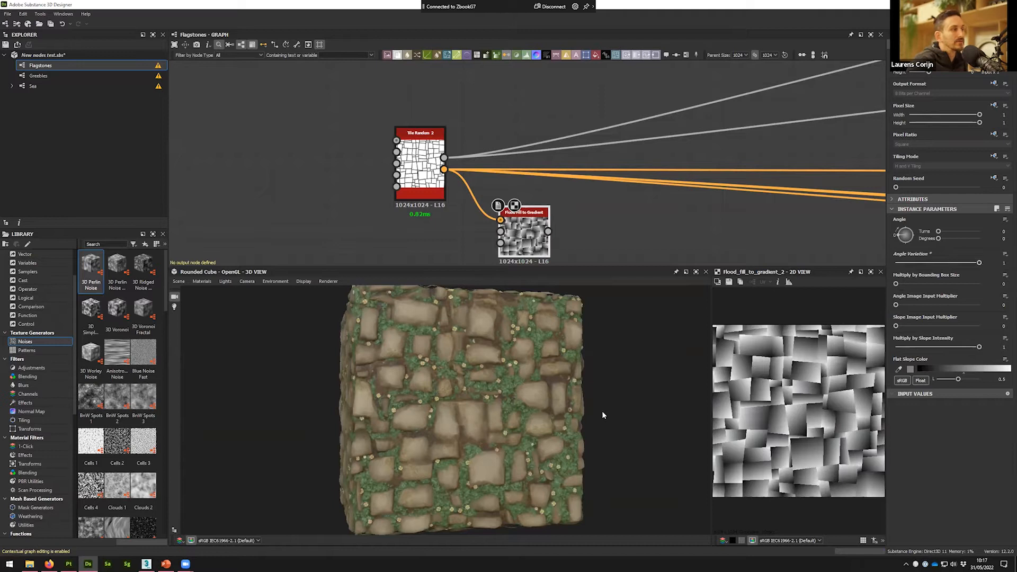
# Step: Show the Tile Random 2 node again and examine its map inputs, from Random Size Map to Mask Map
pyautogui.doubleClick(410, 194)
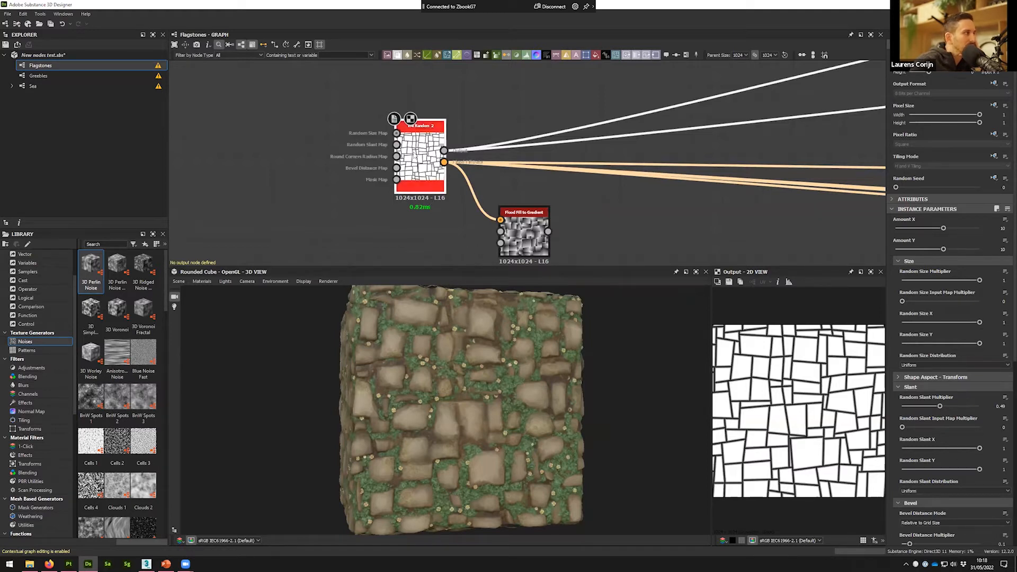
pyautogui.press('f')
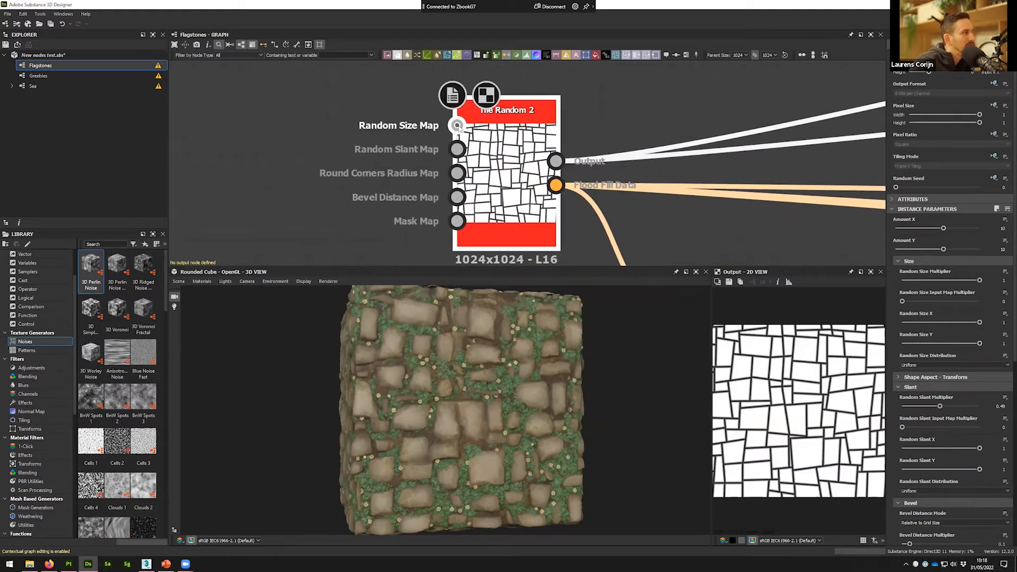
pyautogui.moveTo(458, 126)
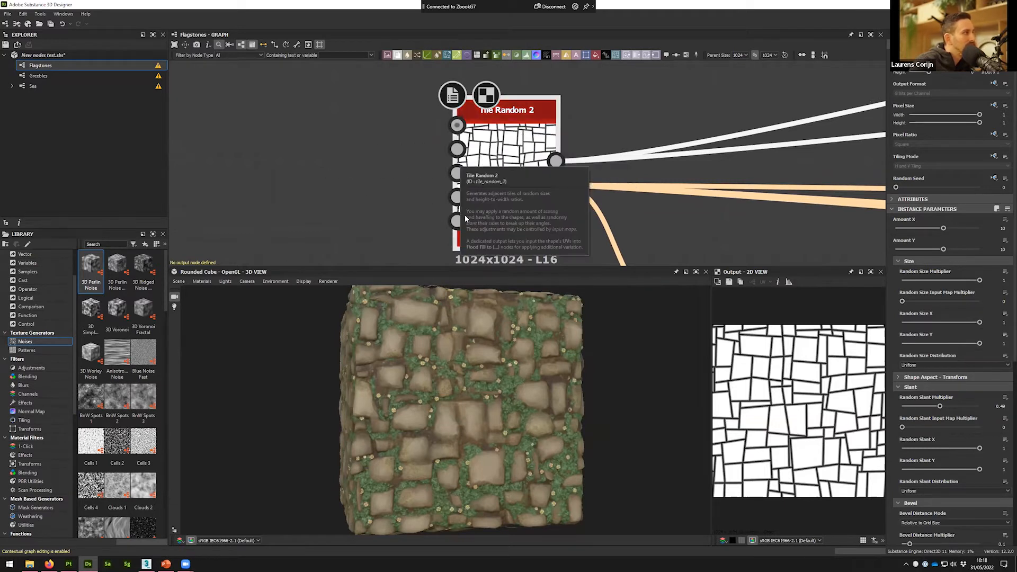
pyautogui.moveTo(459, 223)
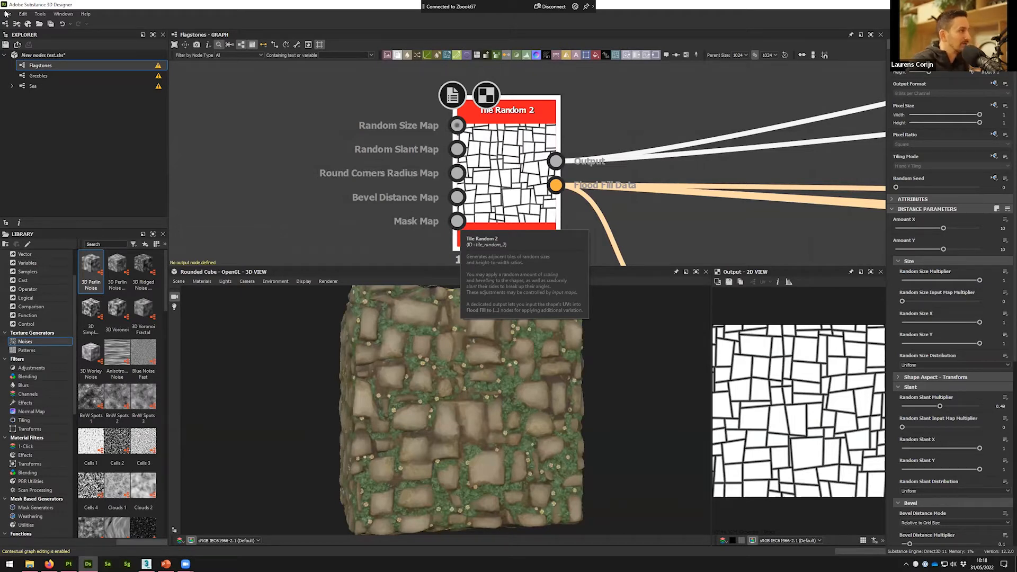
# Step: Open the Greebles graph and preview the two Voronoi Fractal nodes beside Histogram Scan and Multi Switch Grayscale in the 2D view
pyautogui.doubleClick(81, 75)
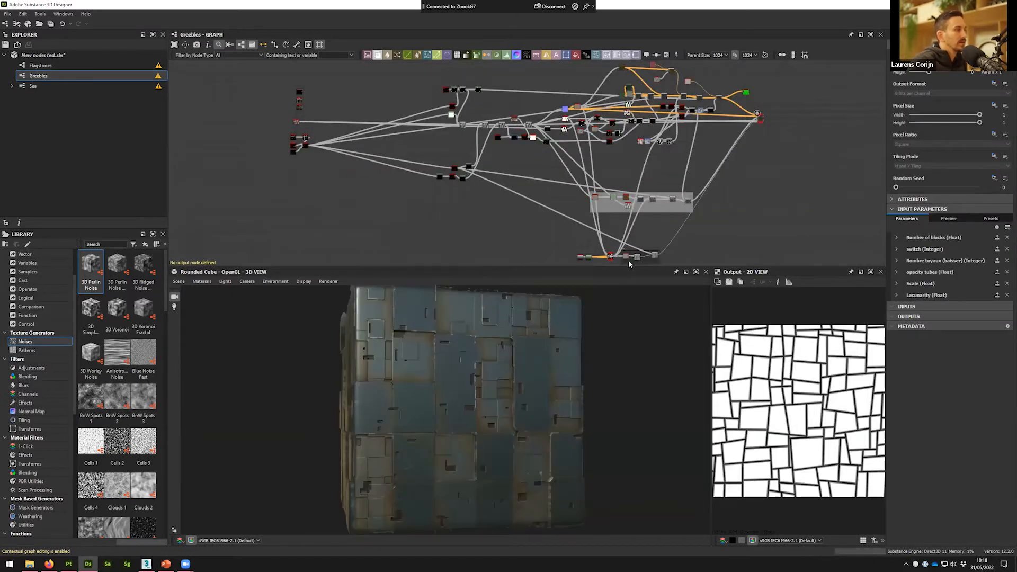
pyautogui.scroll(6, 403, 154)
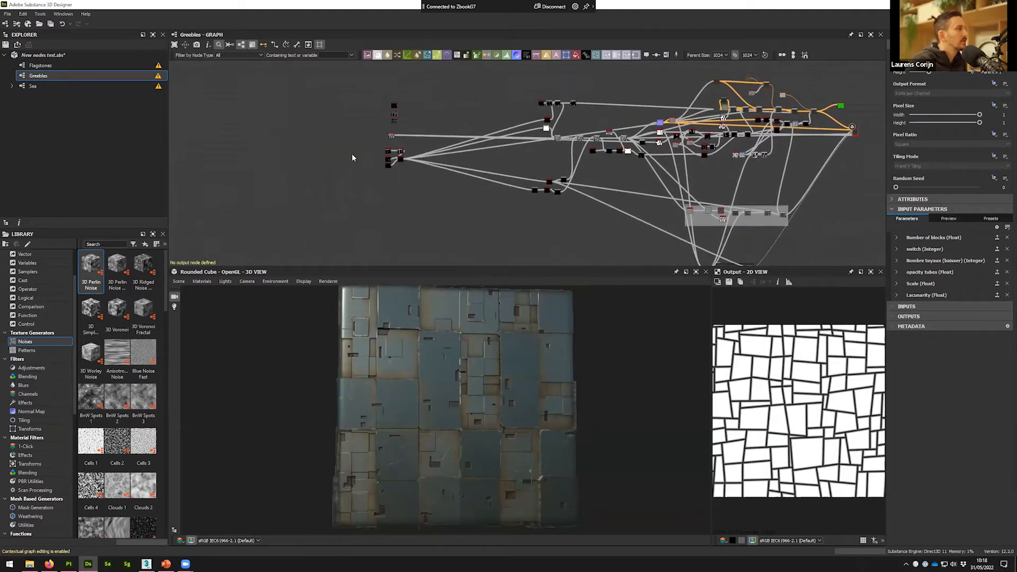
pyautogui.scroll(5, 509, 155)
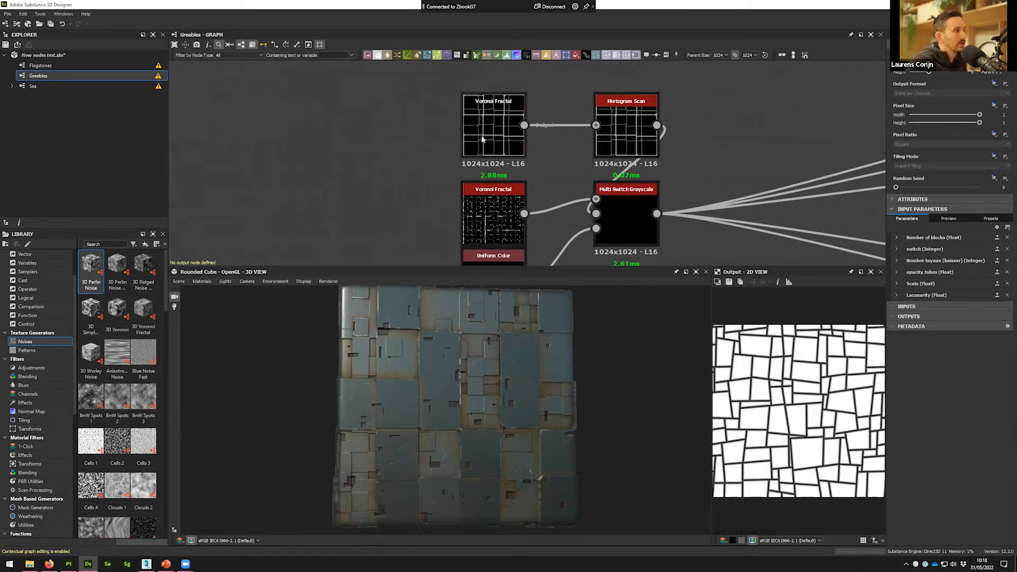
pyautogui.doubleClick(497, 130)
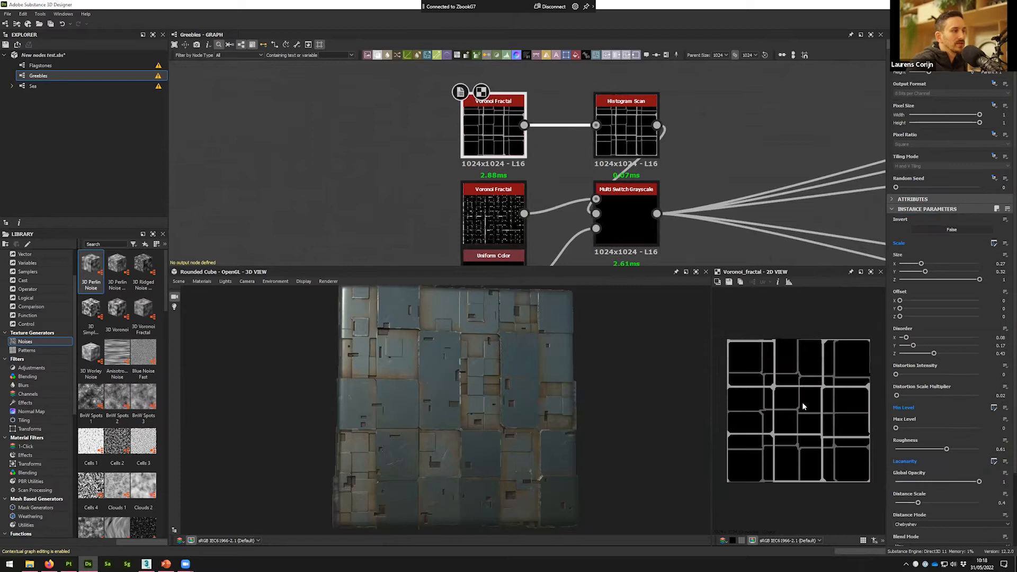
pyautogui.doubleClick(506, 219)
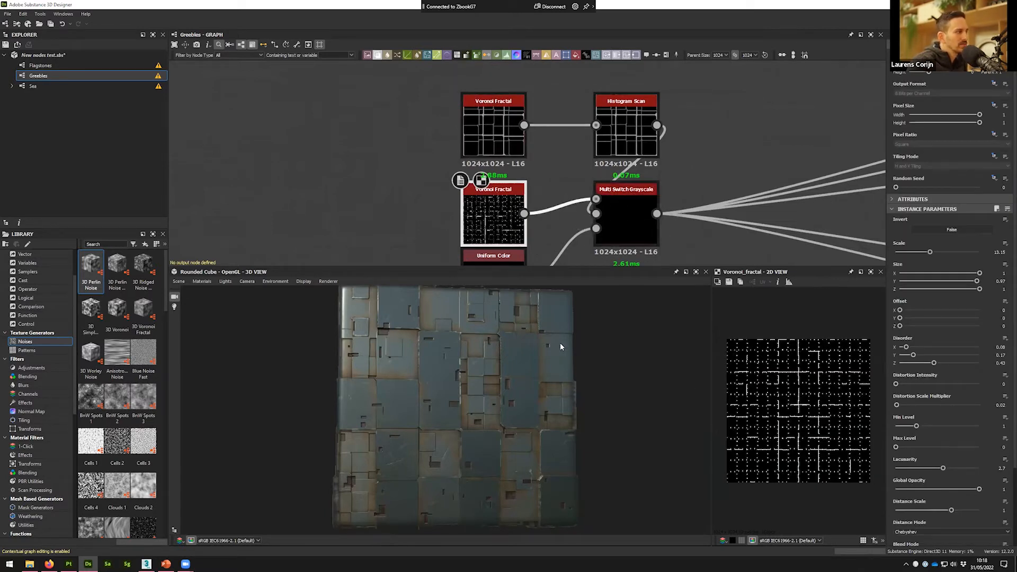
pyautogui.moveTo(491, 432); pyautogui.dragTo(488, 407)
pyautogui.moveTo(534, 167); pyautogui.dragTo(487, 152, button='middle')
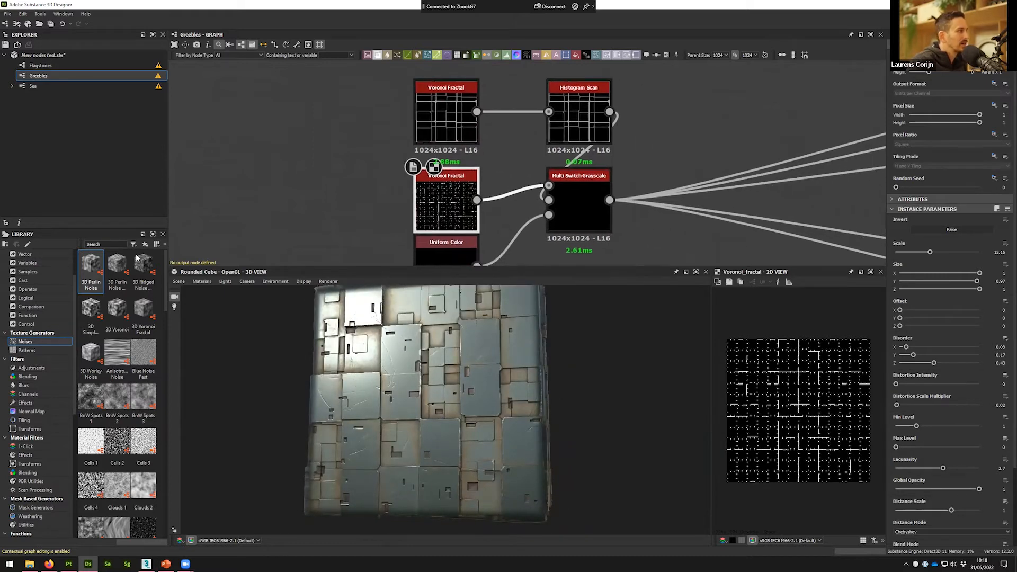
pyautogui.scroll(-1, 466, 155)
pyautogui.scroll(-6, 121, 298)
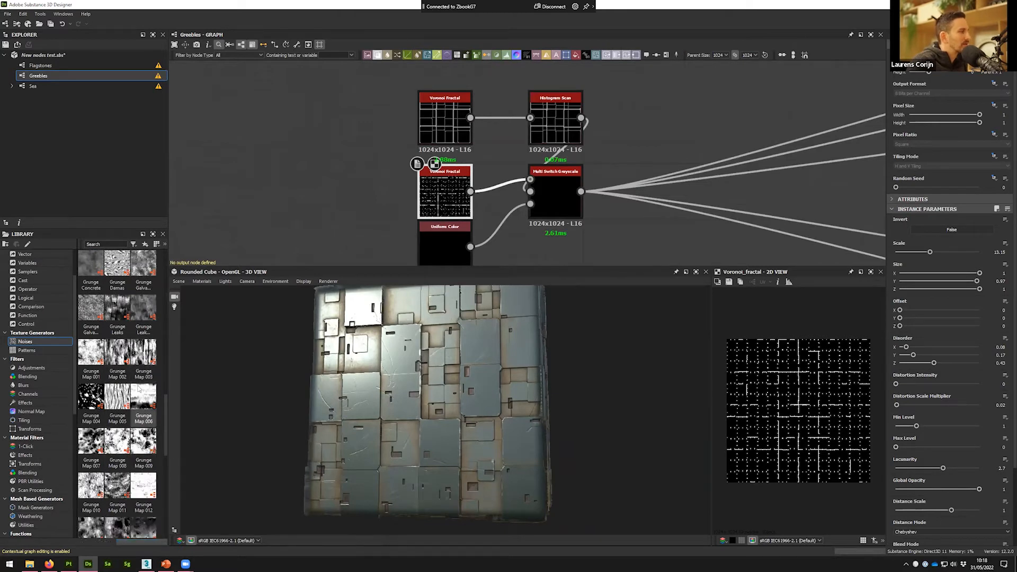
pyautogui.moveTo(445, 369); pyautogui.dragTo(458, 375)
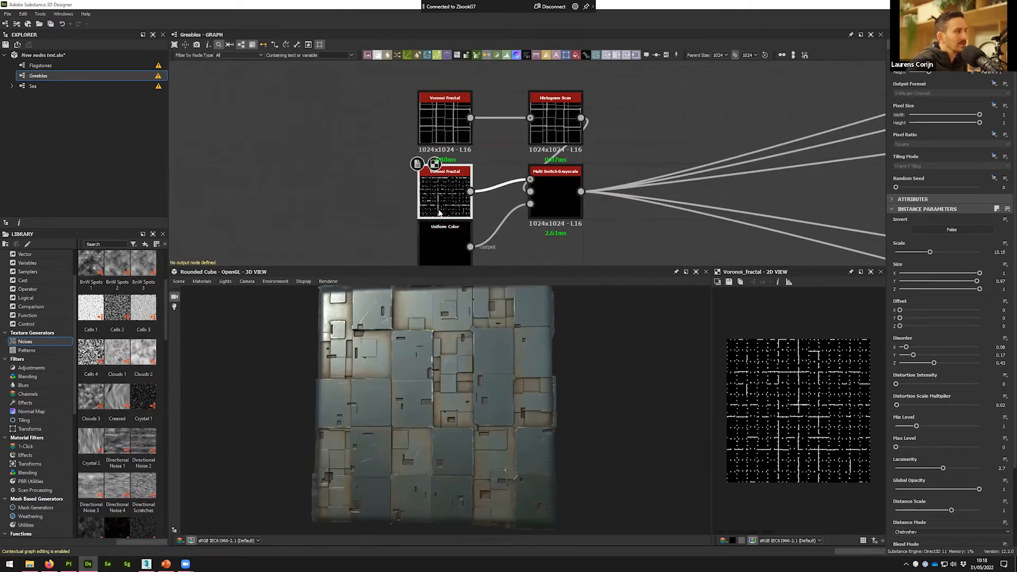
# Step: Set Disorder X to 0.44 on the Voronoi Fractal node feeding Histogram Scan and inspect the greebles cube
pyautogui.moveTo(405, 127); pyautogui.dragTo(390, 160, button='middle')
pyautogui.click(424, 156)
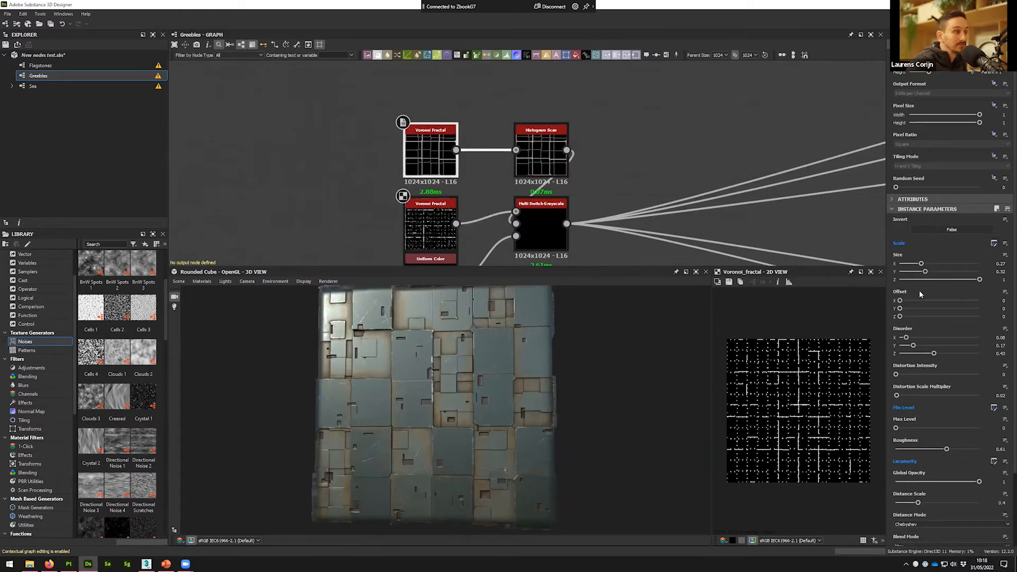
pyautogui.moveTo(908, 339); pyautogui.dragTo(935, 337)
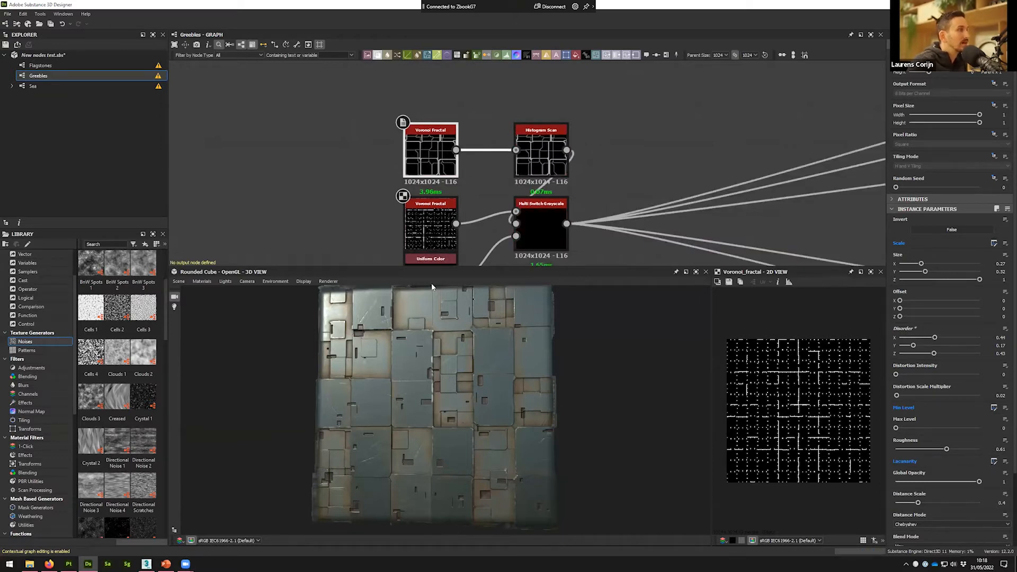
pyautogui.moveTo(466, 411); pyautogui.dragTo(504, 397)
pyautogui.moveTo(488, 140); pyautogui.dragTo(454, 188, button='middle')
pyautogui.scroll(-5, 453, 188)
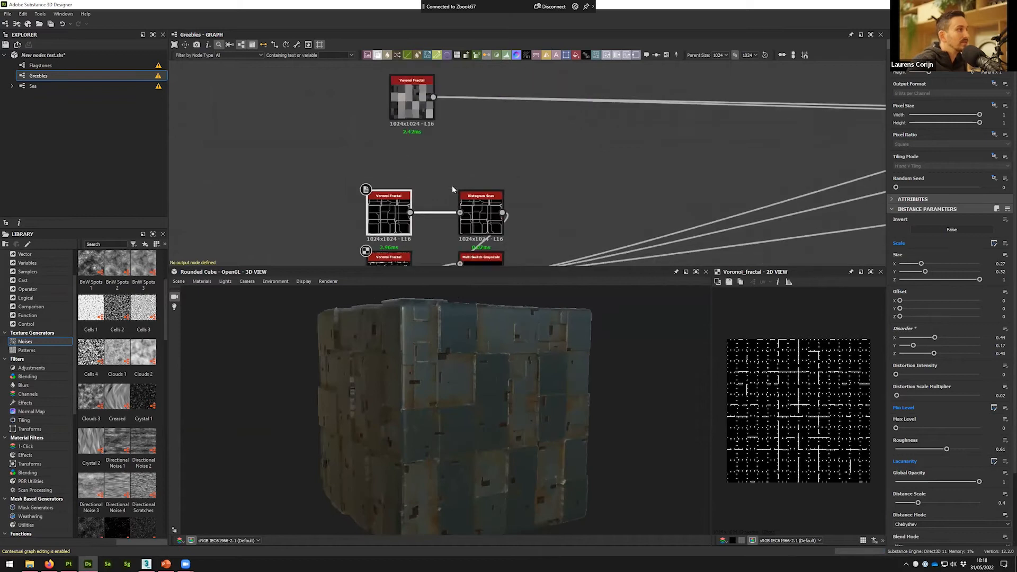
# Step: Open the Sea graph and preview the upper Voronoi Fractal node, which feeds Invert Grayscale, in the 2D view
pyautogui.click(32, 87)
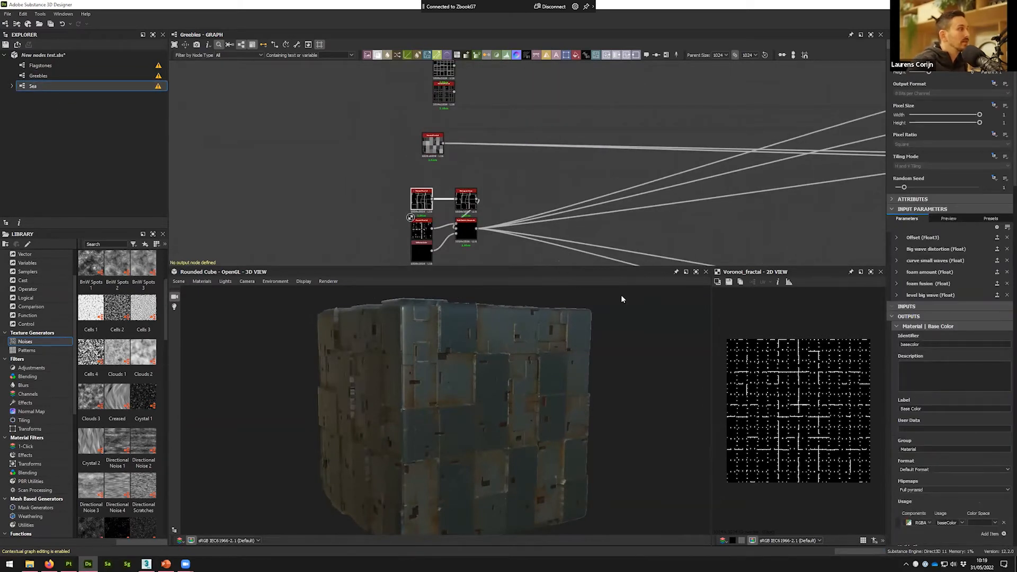
pyautogui.moveTo(473, 405)
pyautogui.mouseDown()
pyautogui.moveTo(440, 384)
pyautogui.moveTo(432, 392)
pyautogui.moveTo(631, 456)
pyautogui.moveTo(477, 425)
pyautogui.moveTo(504, 462)
pyautogui.moveTo(466, 418)
pyautogui.mouseUp()
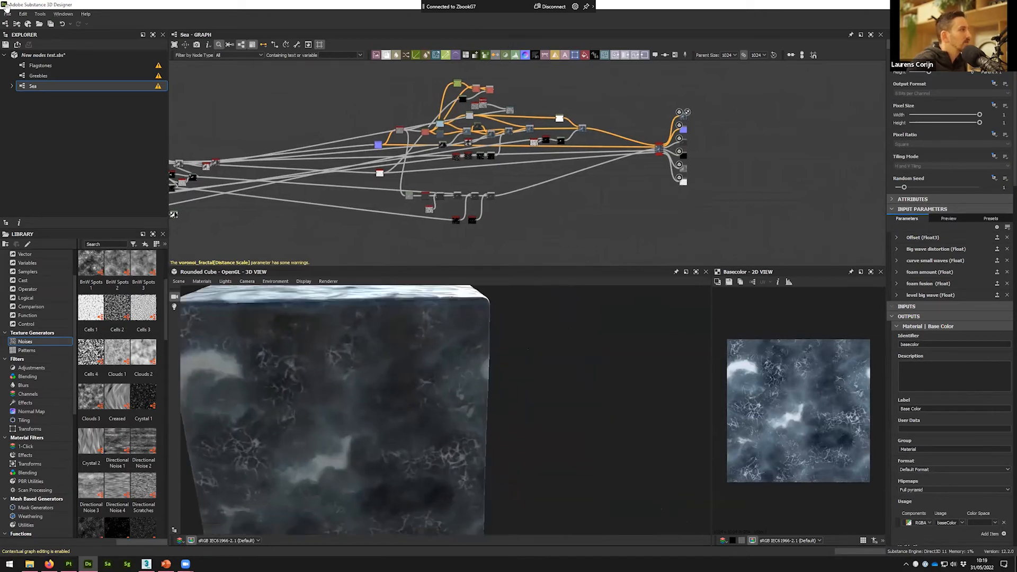
pyautogui.moveTo(424, 196); pyautogui.dragTo(563, 206, button='middle')
pyautogui.moveTo(297, 197); pyautogui.dragTo(722, 179, button='middle')
pyautogui.scroll(10, 499, 204)
pyautogui.moveTo(459, 348); pyautogui.dragTo(496, 382)
pyautogui.moveTo(509, 196); pyautogui.dragTo(568, 173, button='middle')
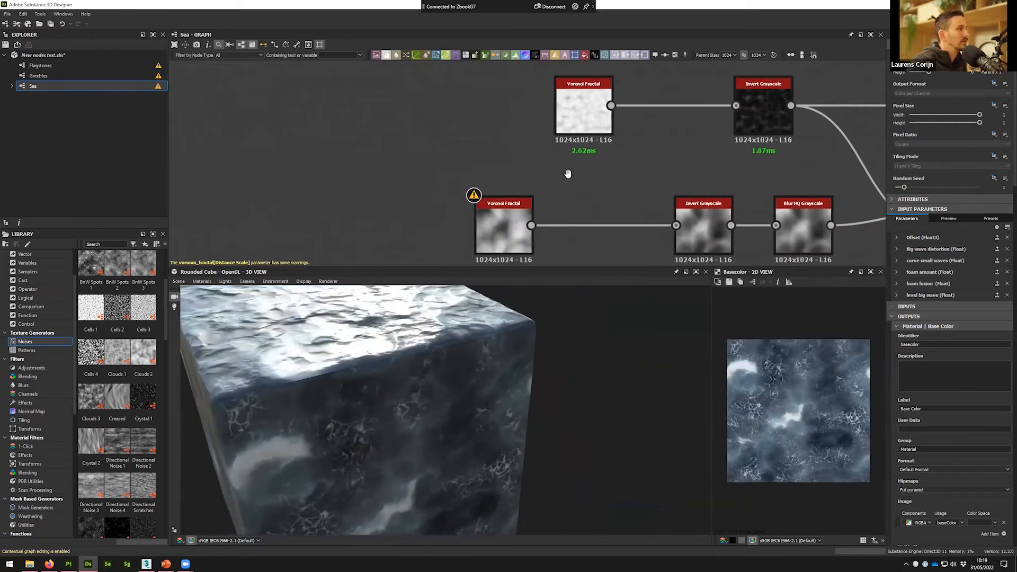
pyautogui.scroll(-3, 475, 181)
pyautogui.doubleClick(550, 130)
pyautogui.moveTo(342, 391); pyautogui.dragTo(416, 406)
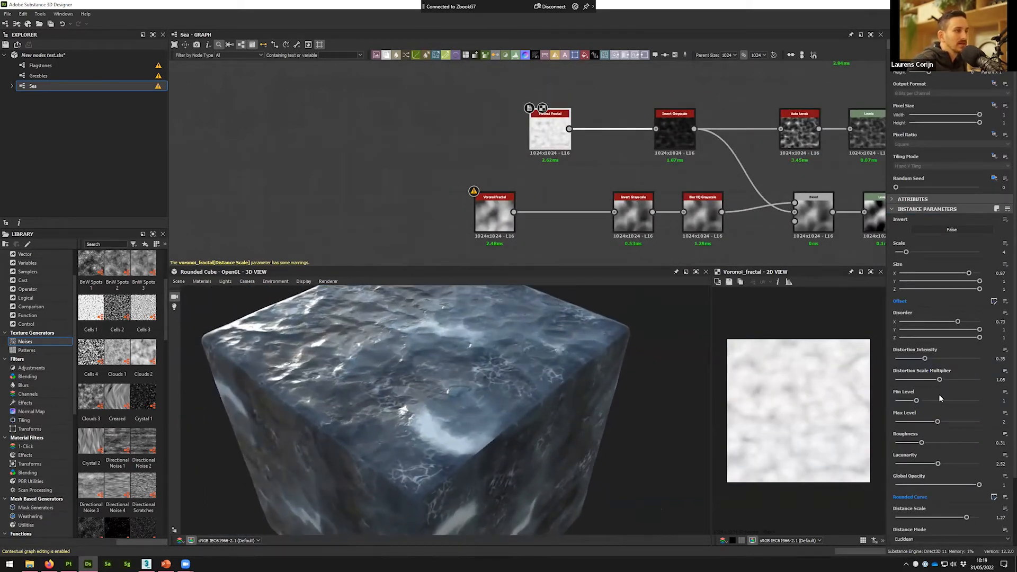
# Step: Examine the Distance Mode options of the Sea graph's Voronoi Fractal node without changing the selection
pyautogui.scroll(-3, 940, 395)
pyautogui.click(920, 462)
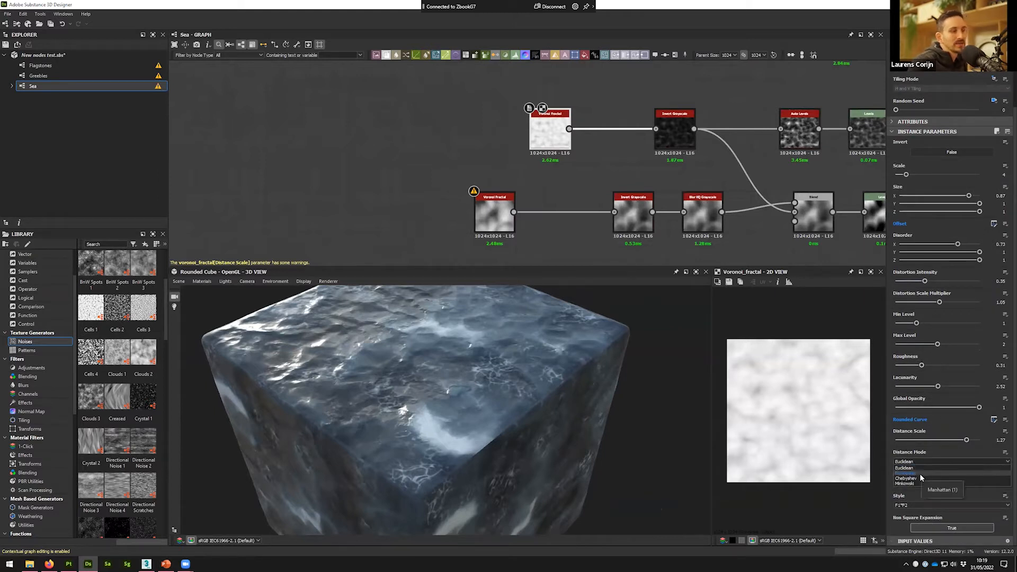
pyautogui.click(484, 421)
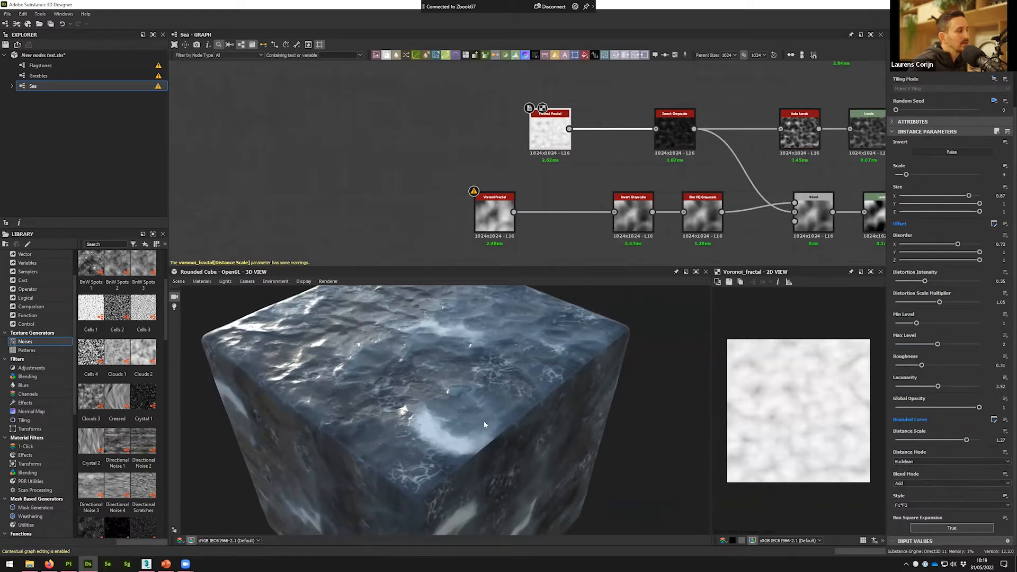
pyautogui.moveTo(412, 374); pyautogui.dragTo(456, 324)
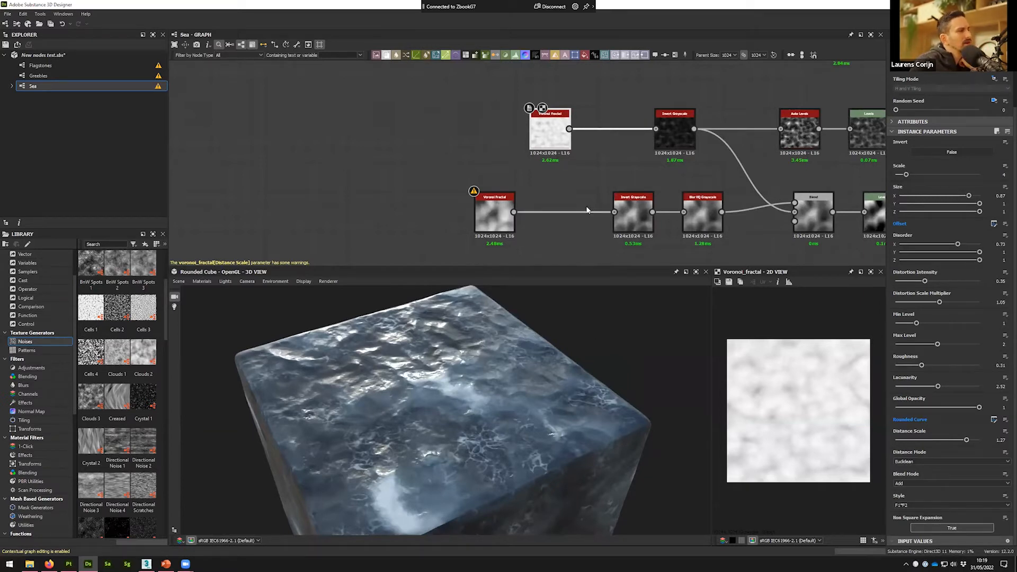
pyautogui.moveTo(582, 202); pyautogui.dragTo(565, 200, button='middle')
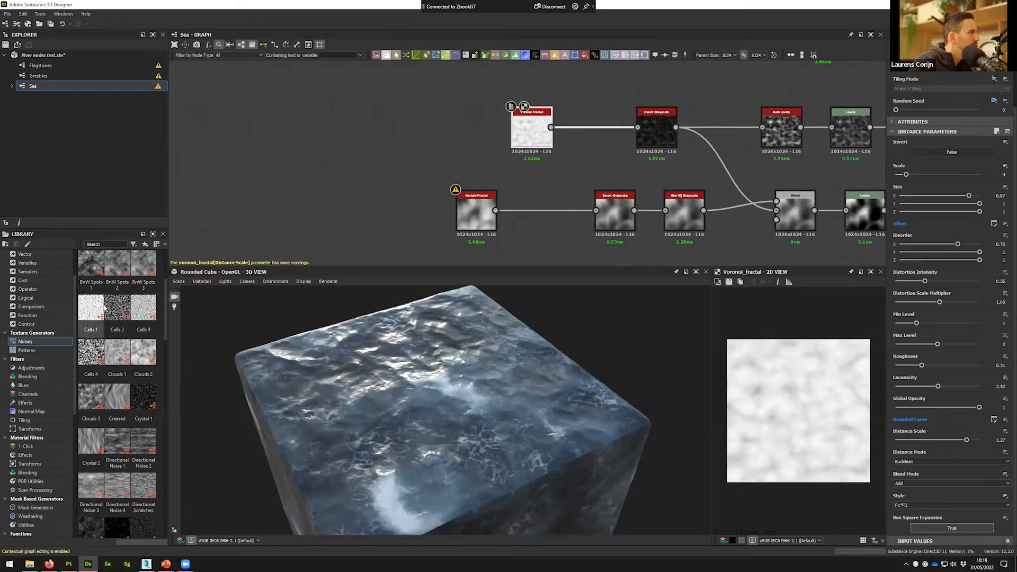
pyautogui.scroll(3, 117, 318)
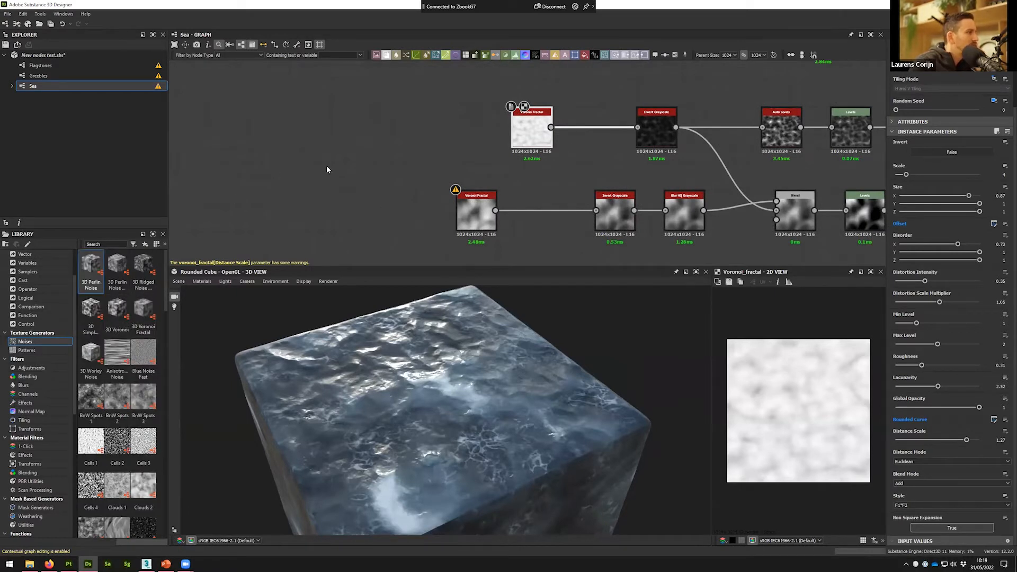
# Step: Check the New Nodes slide in PowerPoint and return to Substance 3D Designer to create a new graph from the Empty template
pyautogui.click(166, 564)
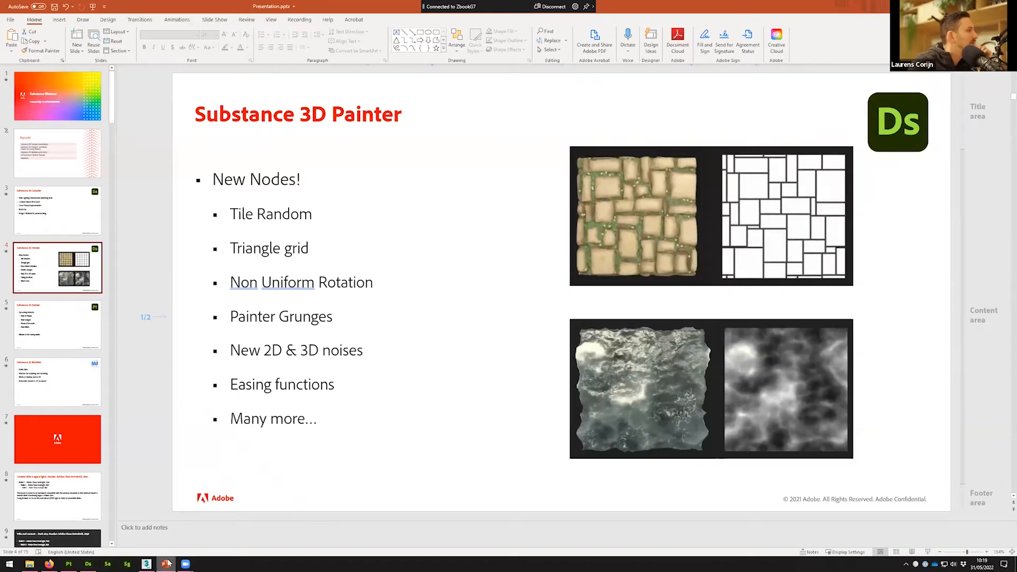
pyautogui.click(971, 6)
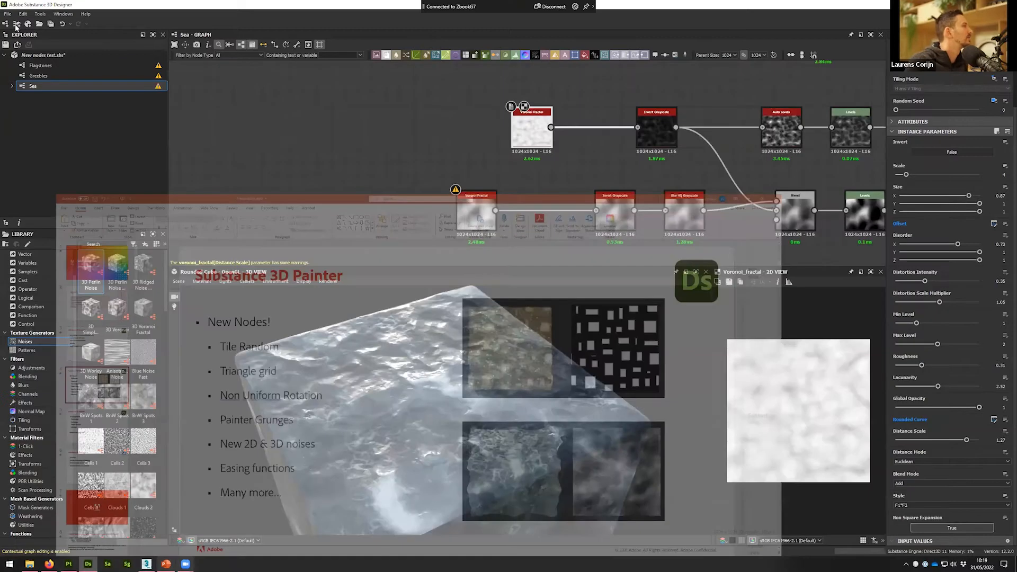
pyautogui.hotkey('ctrl', 'n')
pyautogui.click(607, 313)
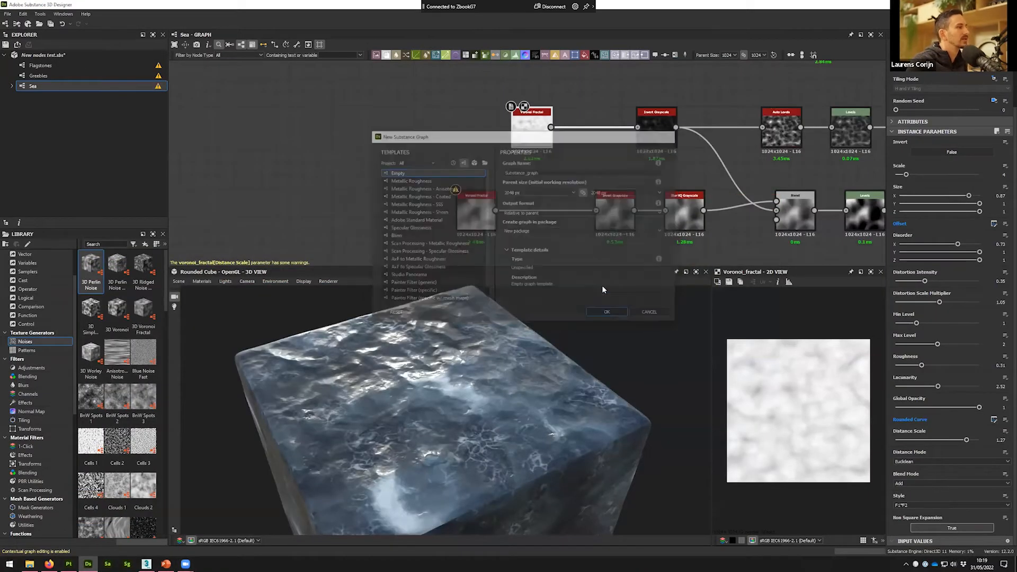
# Step: Add a Triangle Grid Grayscale node to the new graph and inspect its pattern in the 2D view
pyautogui.press('space')
pyautogui.write('tri')
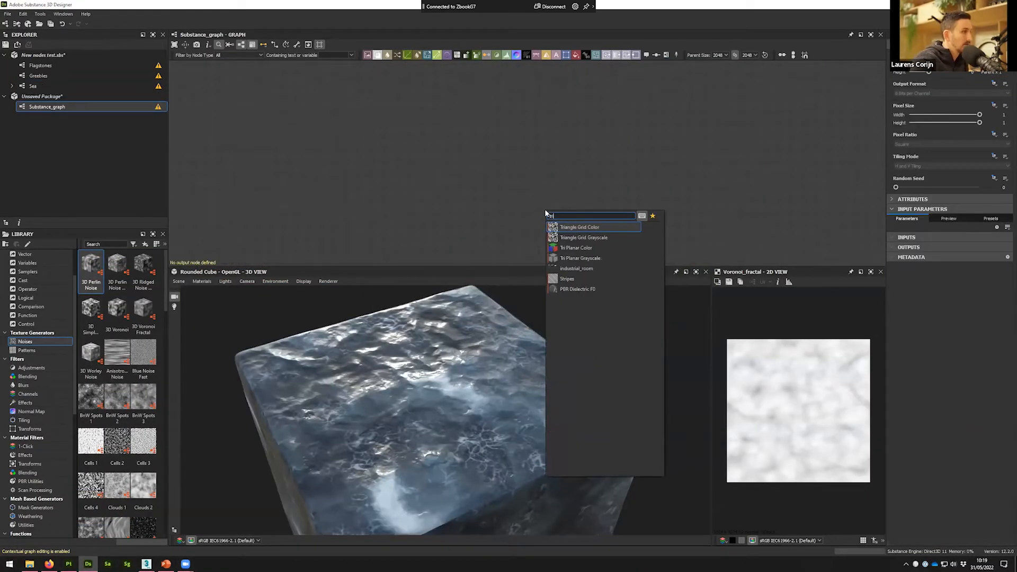
pyautogui.click(606, 248)
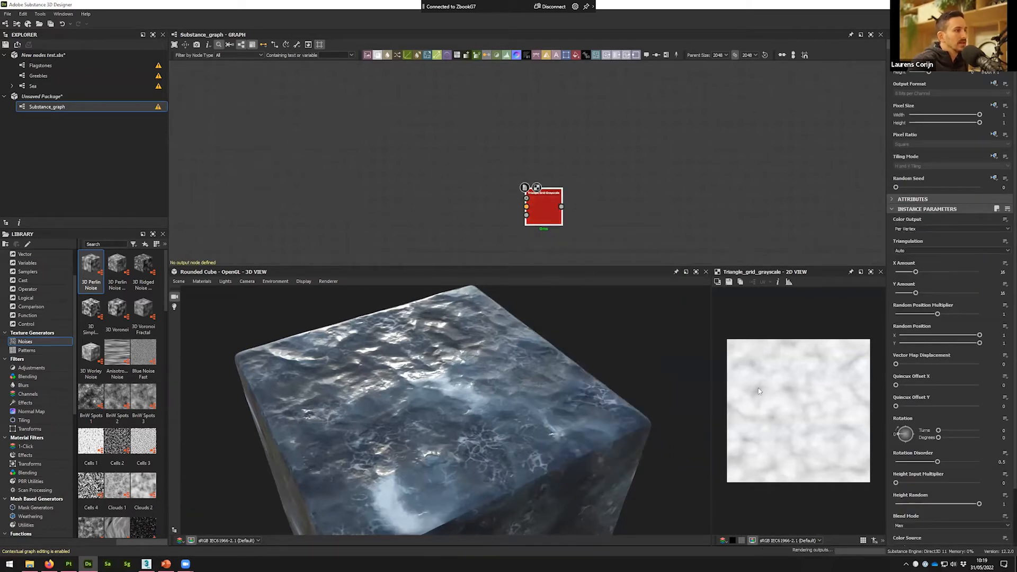
pyautogui.moveTo(801, 400); pyautogui.dragTo(795, 404, button='middle')
pyautogui.scroll(-5, 795, 404)
pyautogui.scroll(5, 795, 404)
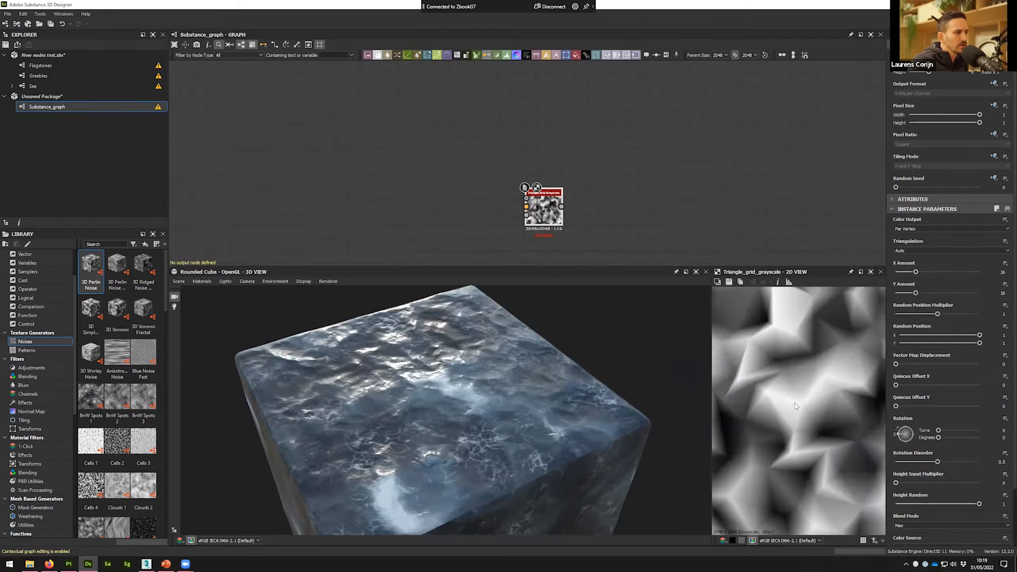
pyautogui.scroll(-5, 801, 419)
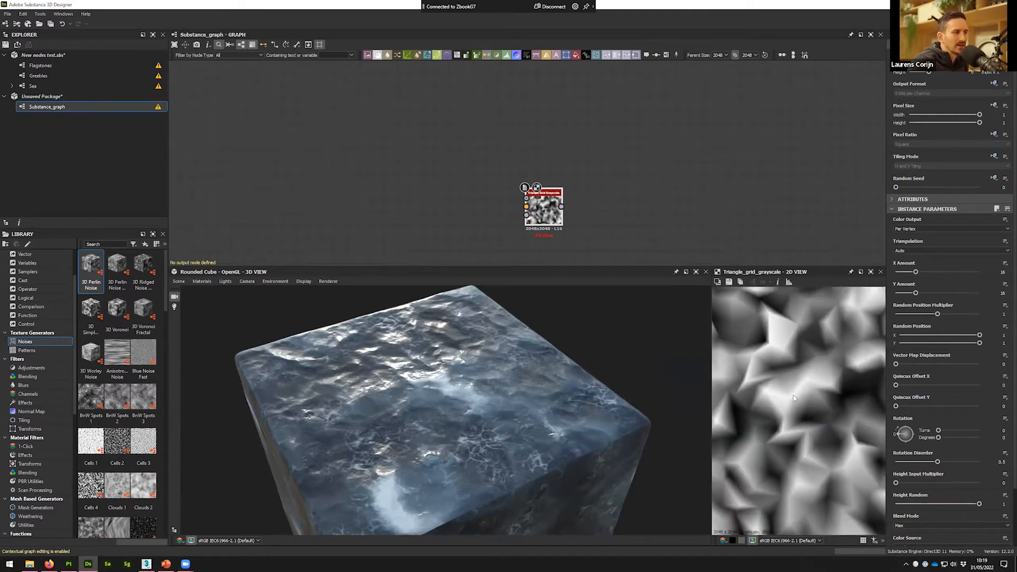
pyautogui.scroll(2, 800, 416)
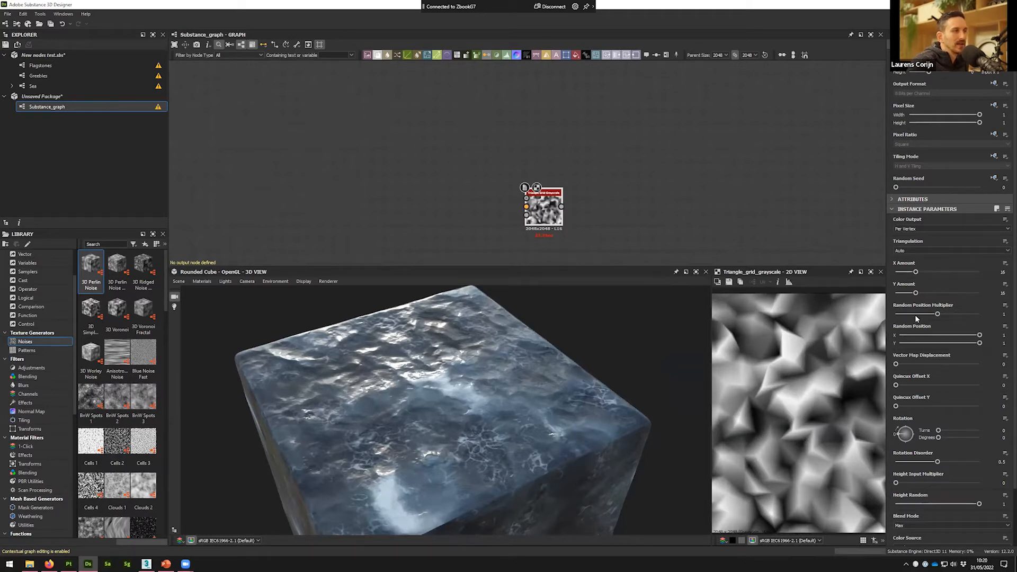
# Step: Try the Per Triangle and Thin Line options for Color Output on the Triangle Grid Grayscale node
pyautogui.click(919, 228)
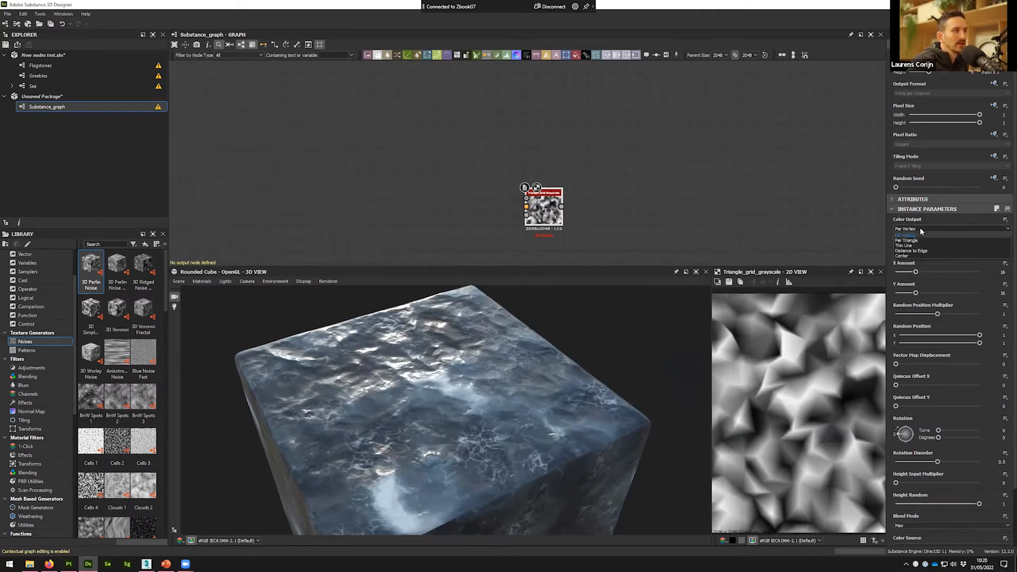
pyautogui.click(918, 240)
pyautogui.click(915, 229)
pyautogui.click(911, 247)
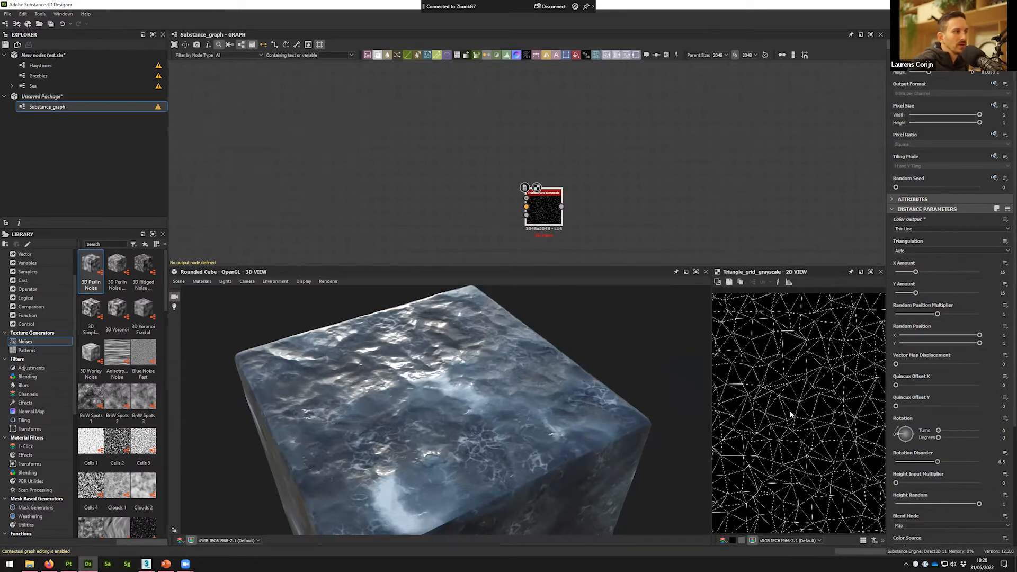
pyautogui.scroll(4, 790, 414)
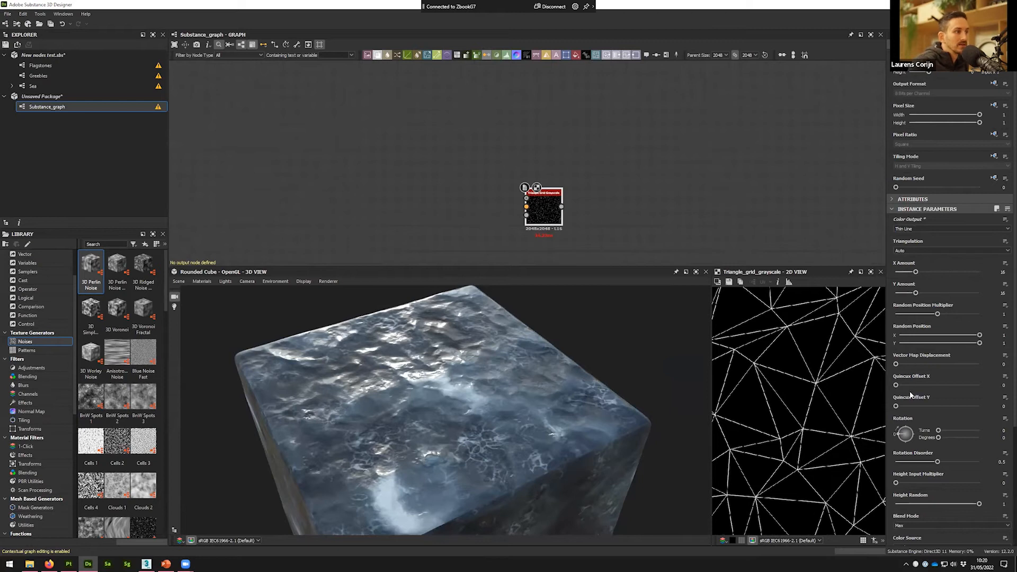
# Step: Set Height Random to 0.88 on the Triangle Grid Grayscale node and inspect its line pattern and inputs
pyautogui.scroll(-3, 910, 391)
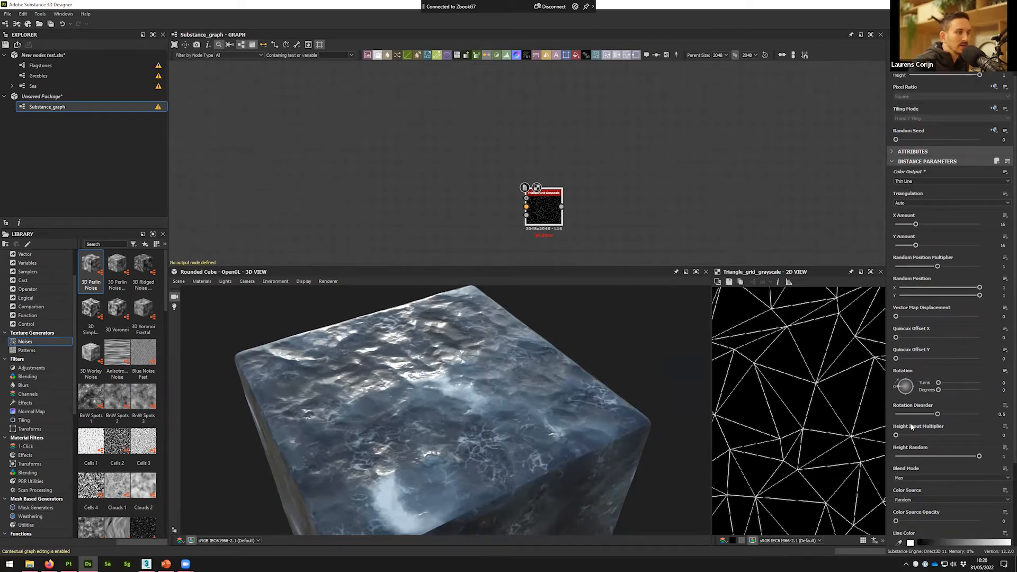
pyautogui.scroll(-5, 917, 432)
pyautogui.scroll(3, 936, 459)
pyautogui.moveTo(973, 423); pyautogui.dragTo(969, 421)
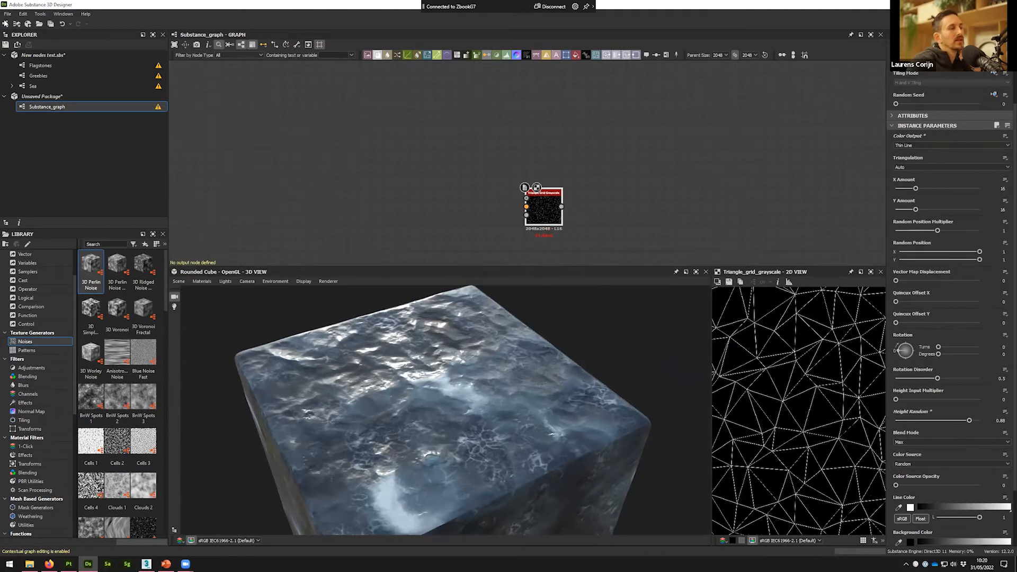
pyautogui.scroll(-2, 793, 406)
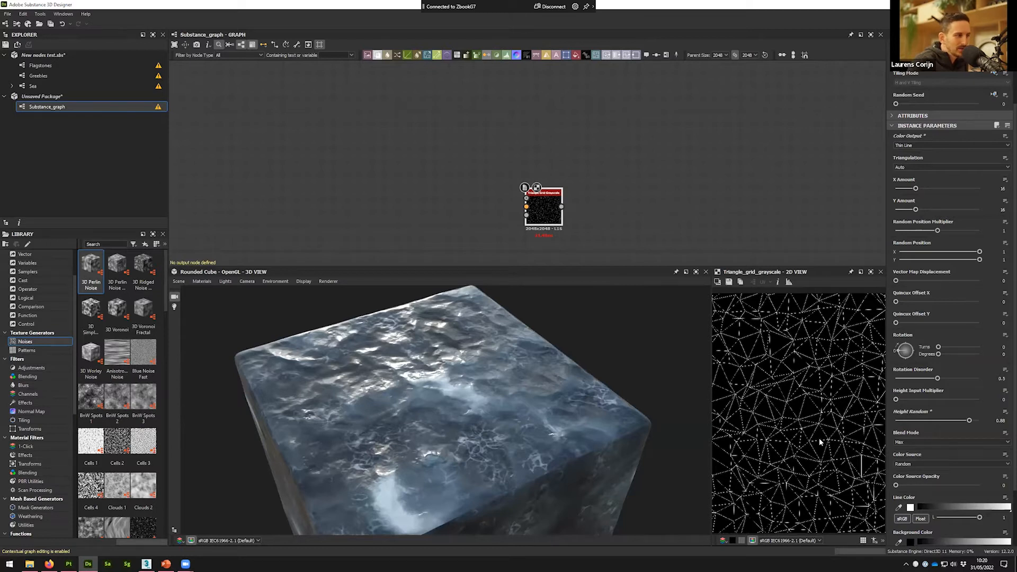
pyautogui.scroll(3, 868, 423)
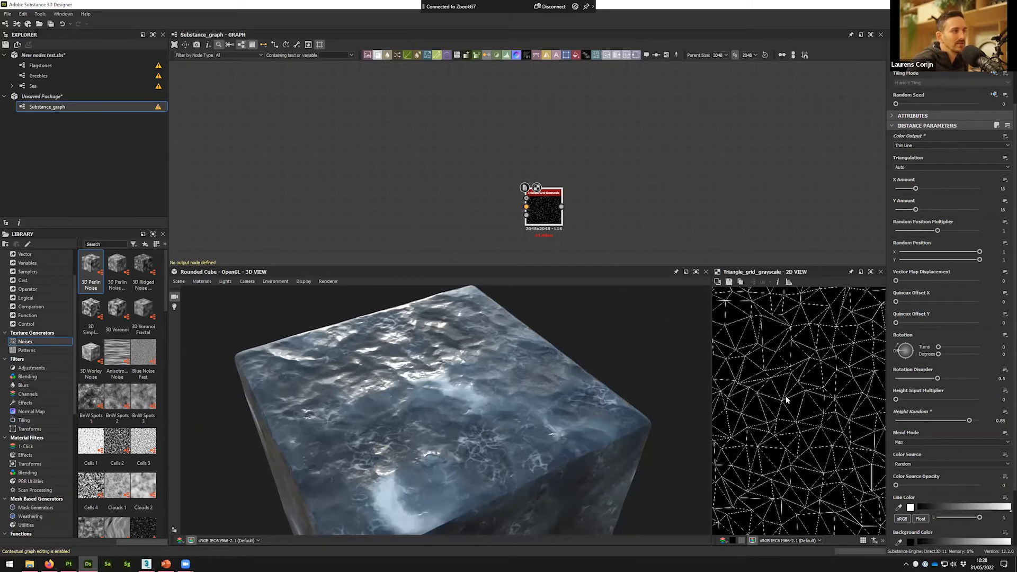
pyautogui.scroll(4, 539, 212)
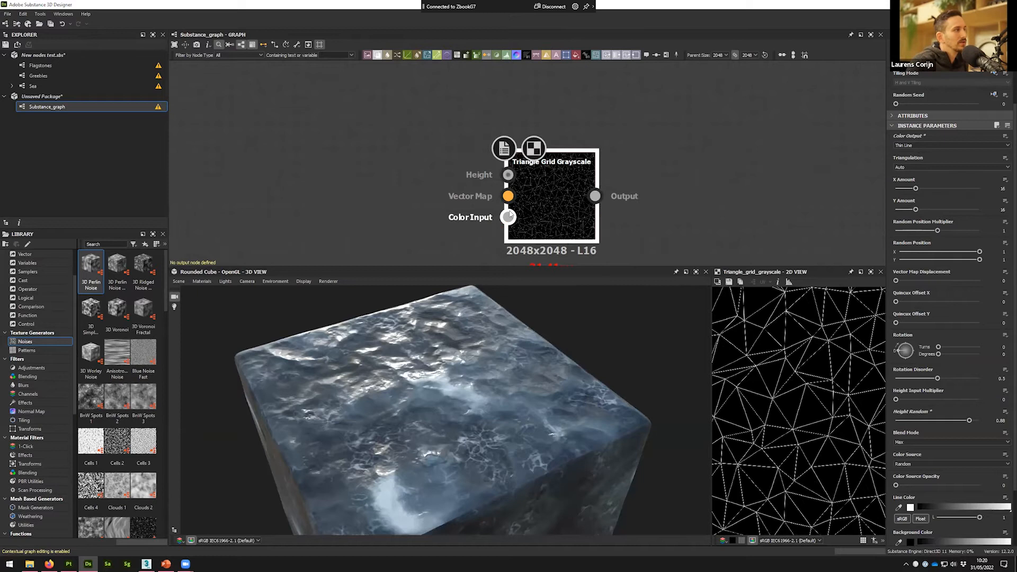
# Step: Set the triangle grid's Color Output to Per Vertex and connect a new Perlin Noise node to its Height input
pyautogui.click(933, 145)
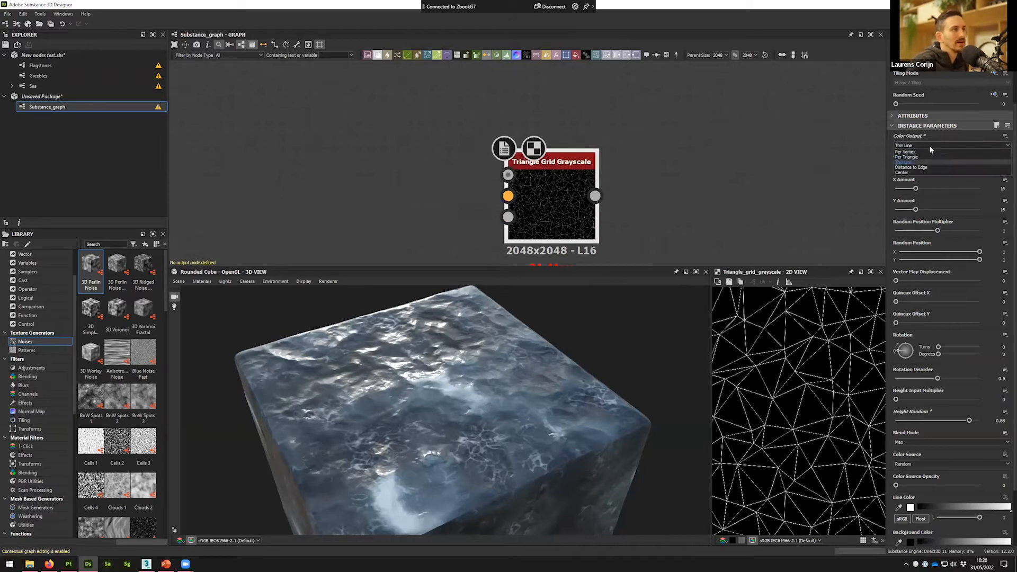
pyautogui.click(923, 149)
pyautogui.press('space')
pyautogui.write('perl')
pyautogui.click(477, 212)
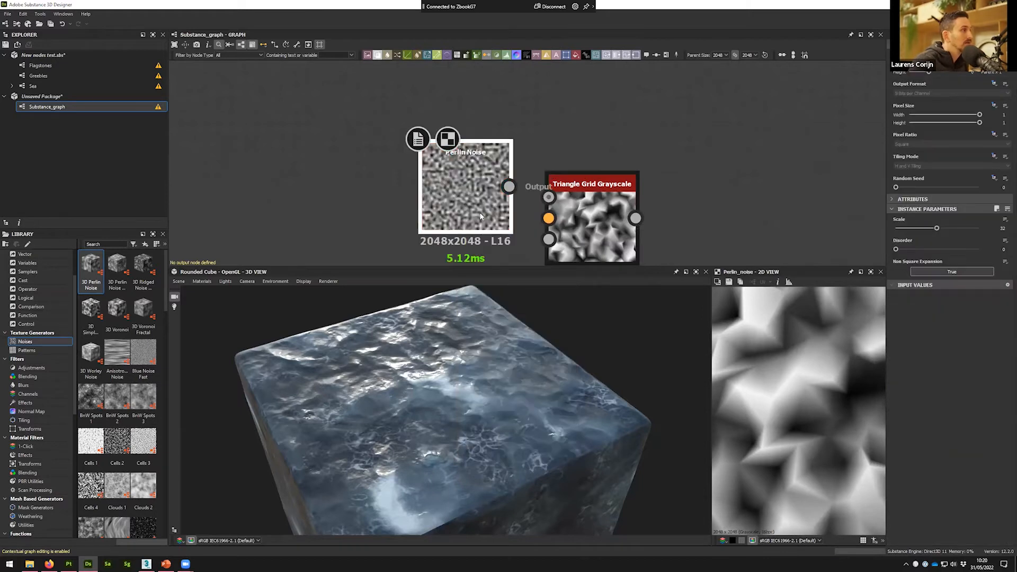
pyautogui.click(602, 221)
pyautogui.scroll(-2, 764, 362)
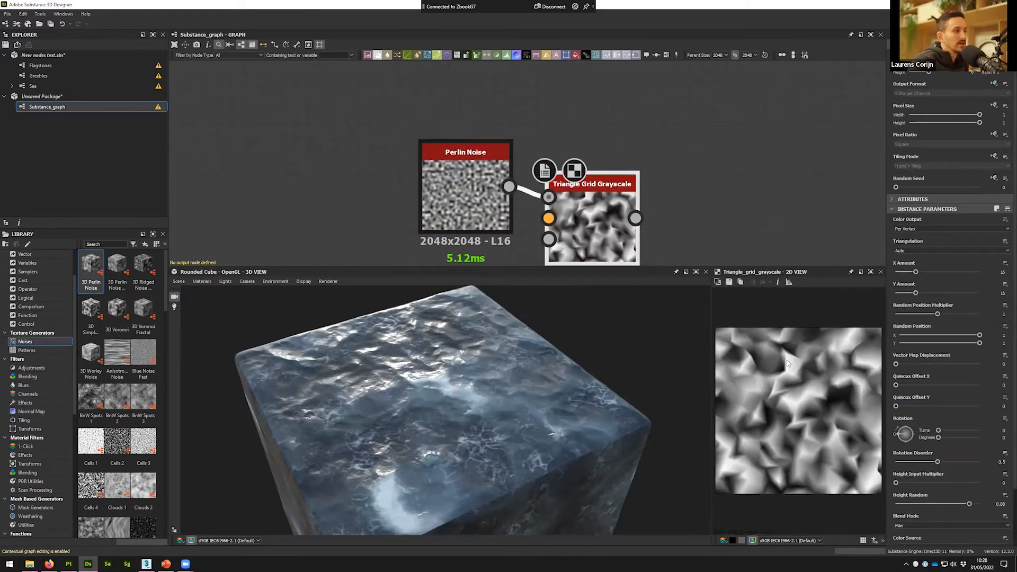
# Step: Set Color Source to Height on the Triangle Grid Grayscale node
pyautogui.click(930, 252)
pyautogui.scroll(-2, 925, 416)
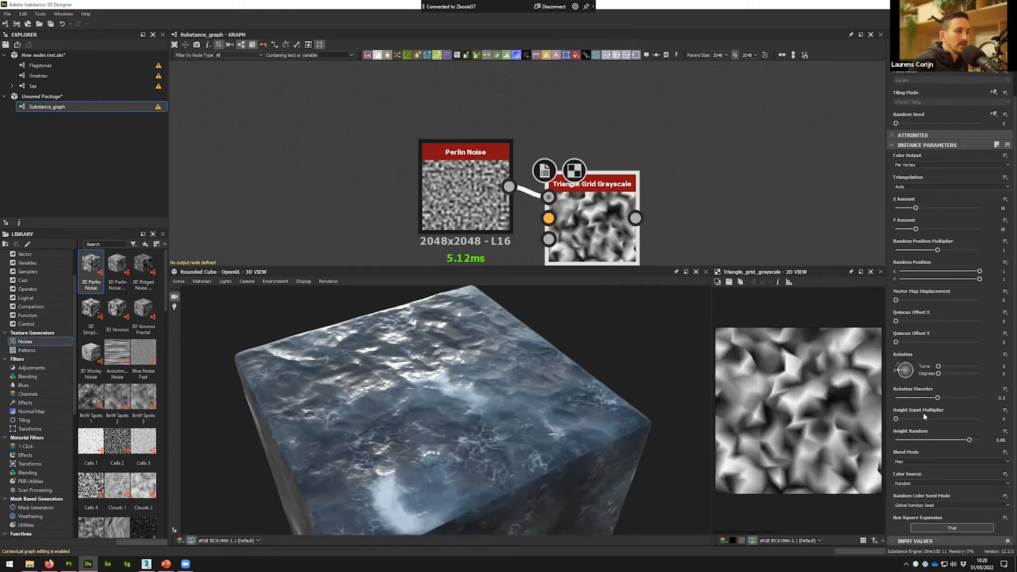
pyautogui.click(920, 483)
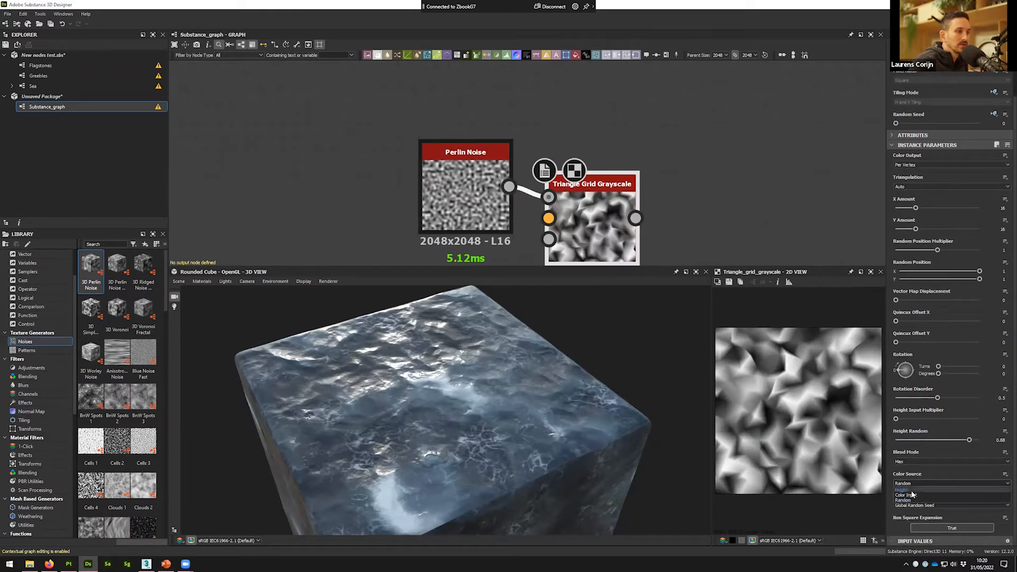
pyautogui.click(914, 495)
# Step: Set the Perlin Noise node's Scale to 12 and reselect the Triangle Grid Grayscale node
pyautogui.click(465, 191)
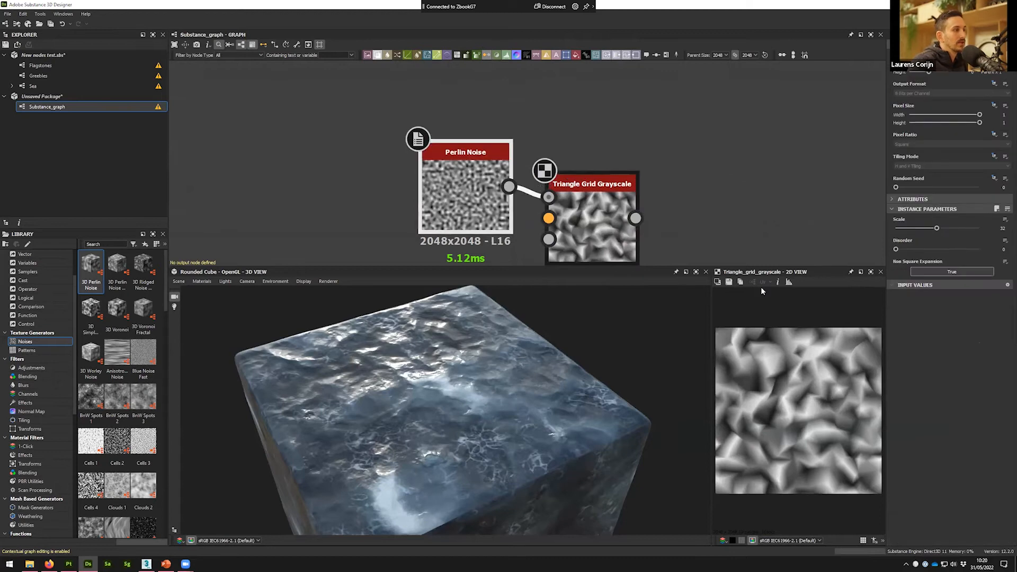
pyautogui.click(908, 228)
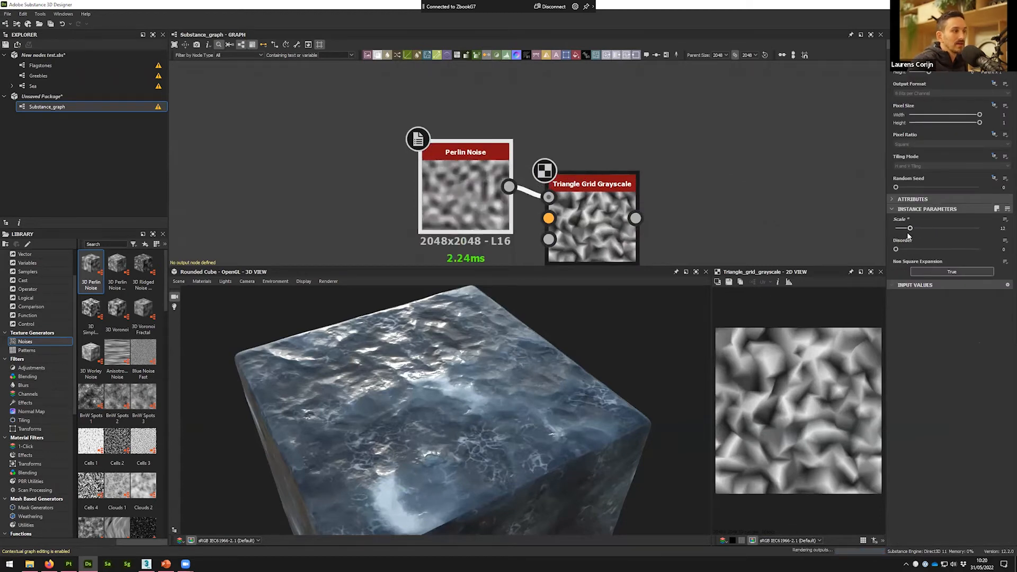
pyautogui.click(620, 238)
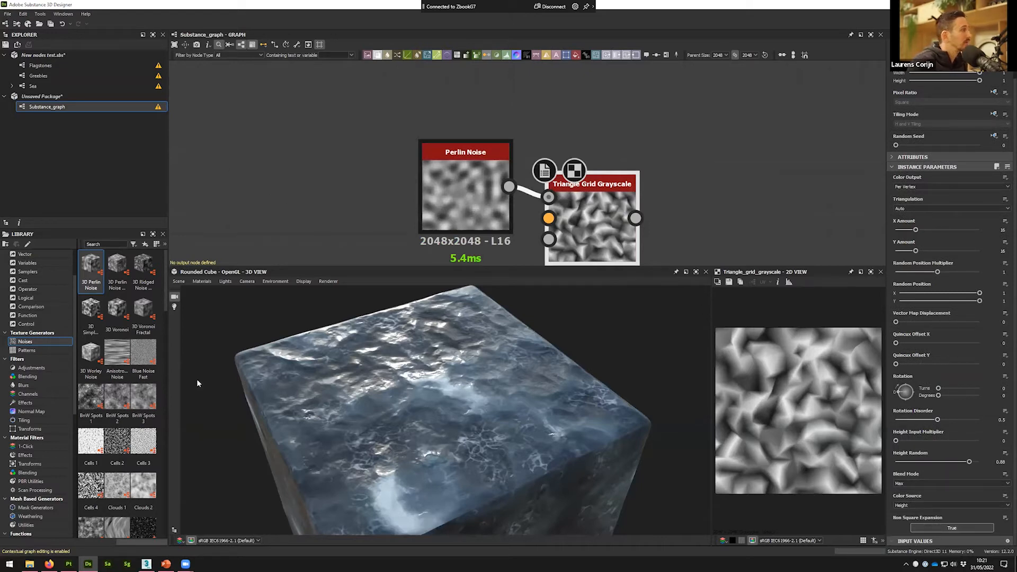
# Step: Check the New Nodes slide in PowerPoint and browse Designer's Noises library as far as the Grunge Map entries
pyautogui.click(165, 564)
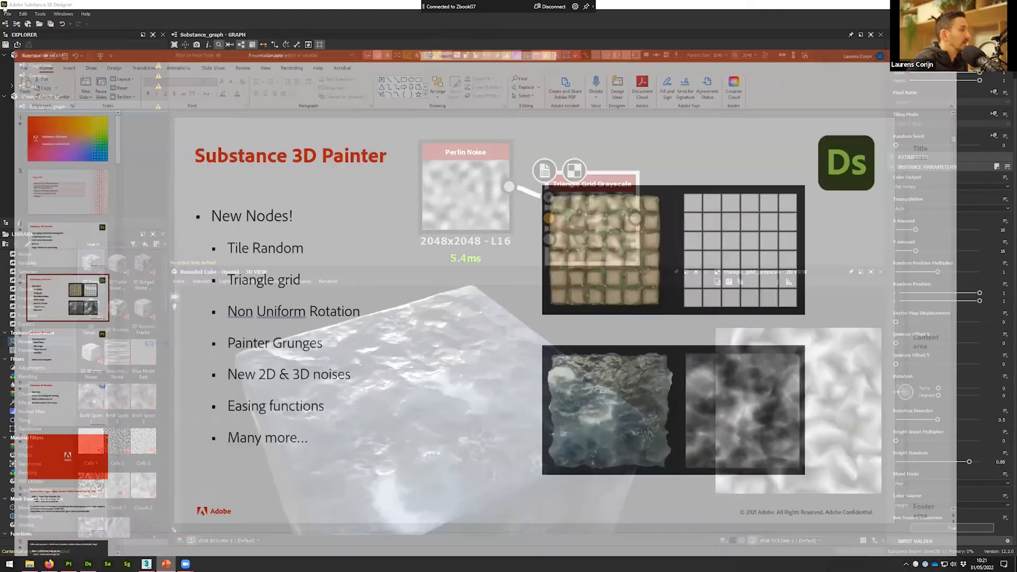
pyautogui.hotkey('alt', 'Tab')
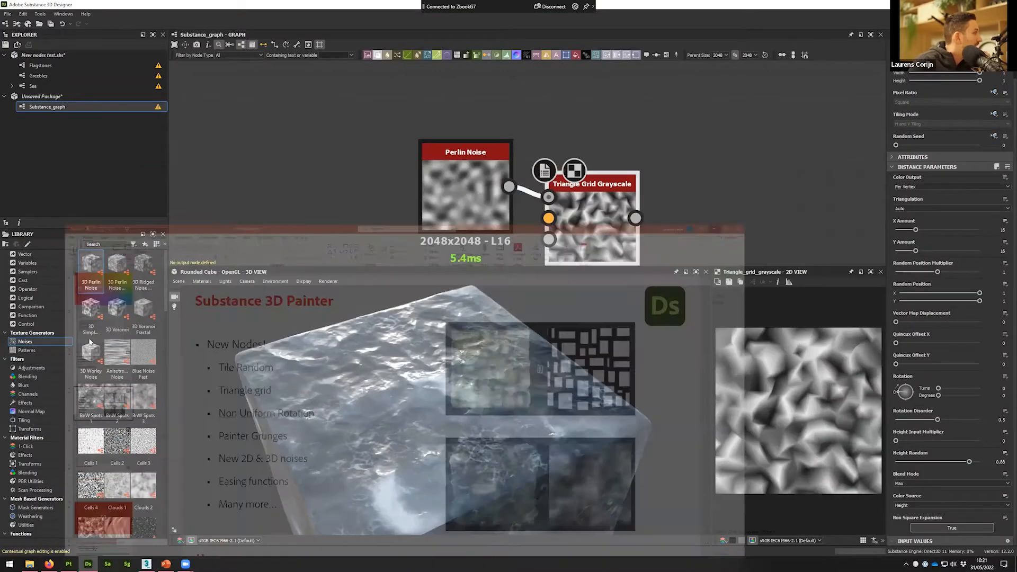
pyautogui.moveTo(166, 286); pyautogui.dragTo(161, 424)
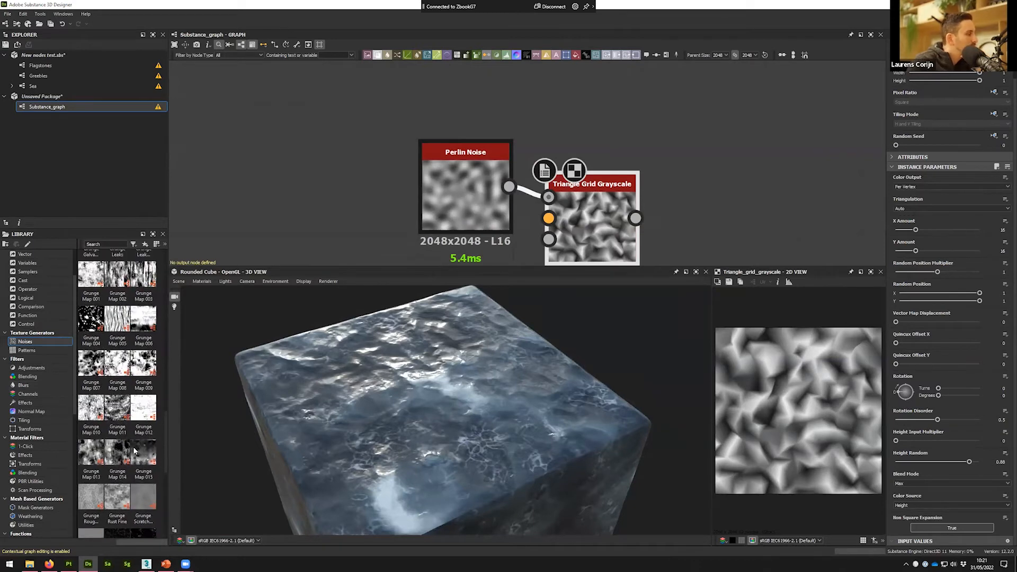
# Step: Switch to Substance 3D Painter, search its texture assets for "grunge" and look through the grunge thumbnails
pyautogui.click(69, 563)
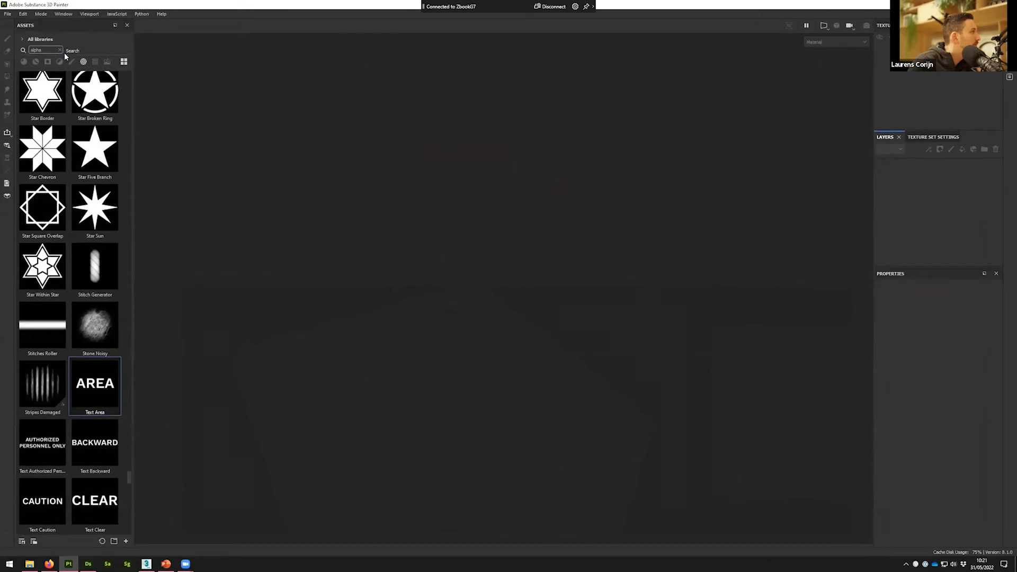
pyautogui.click(60, 49)
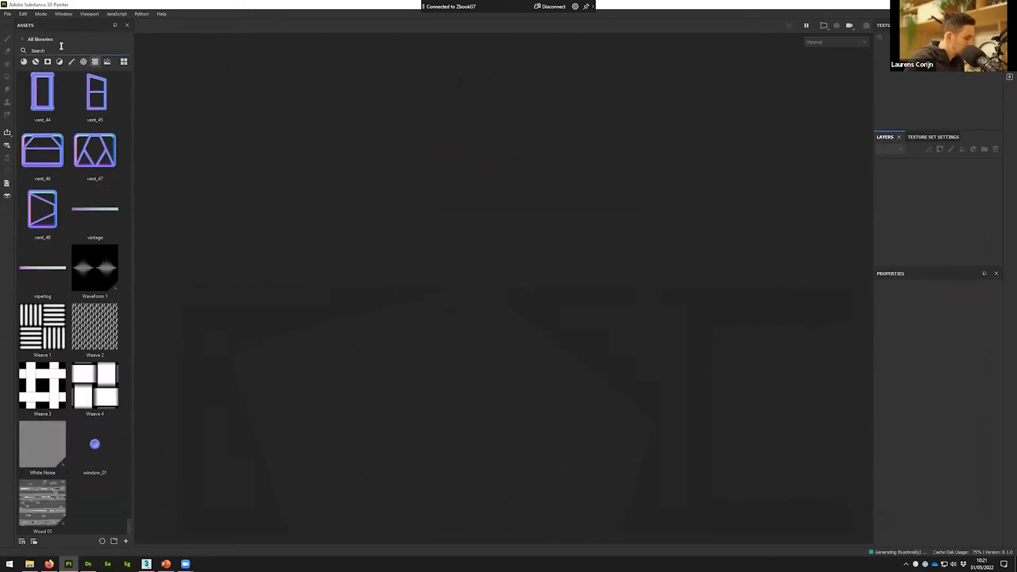
pyautogui.write('grunge')
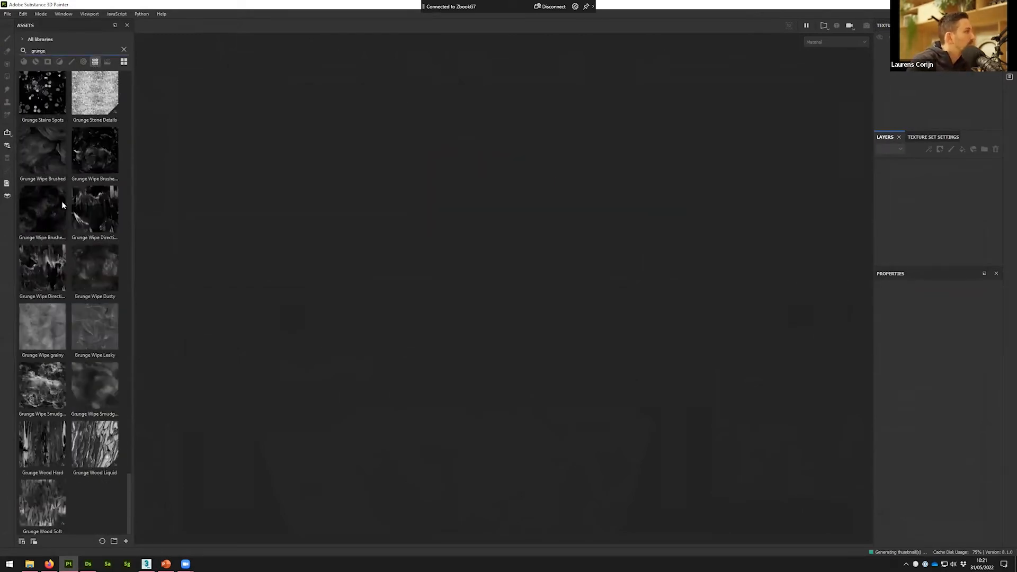
pyautogui.scroll(6, 45, 224)
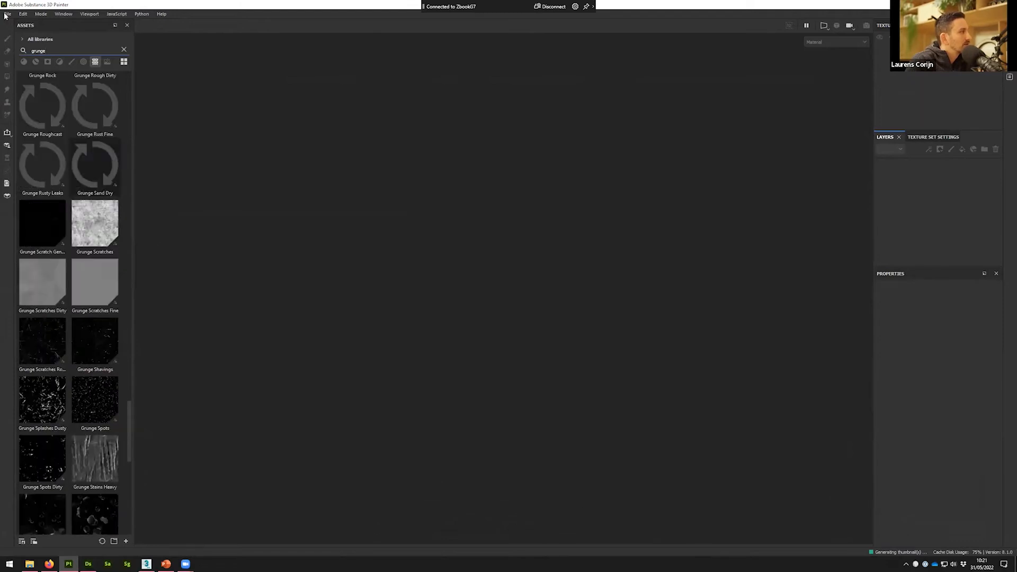
pyautogui.scroll(3, 96, 217)
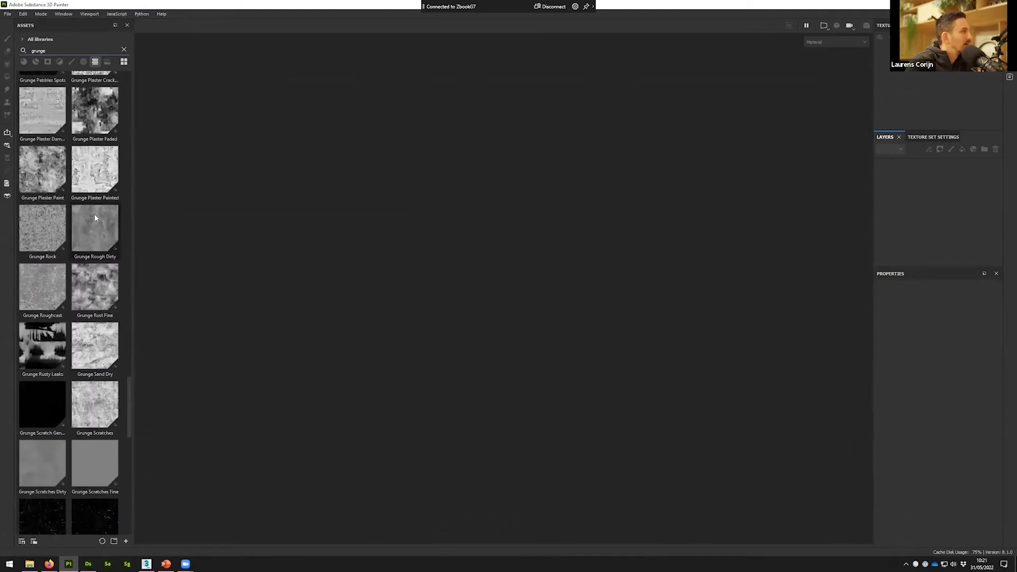
pyautogui.scroll(3, 95, 217)
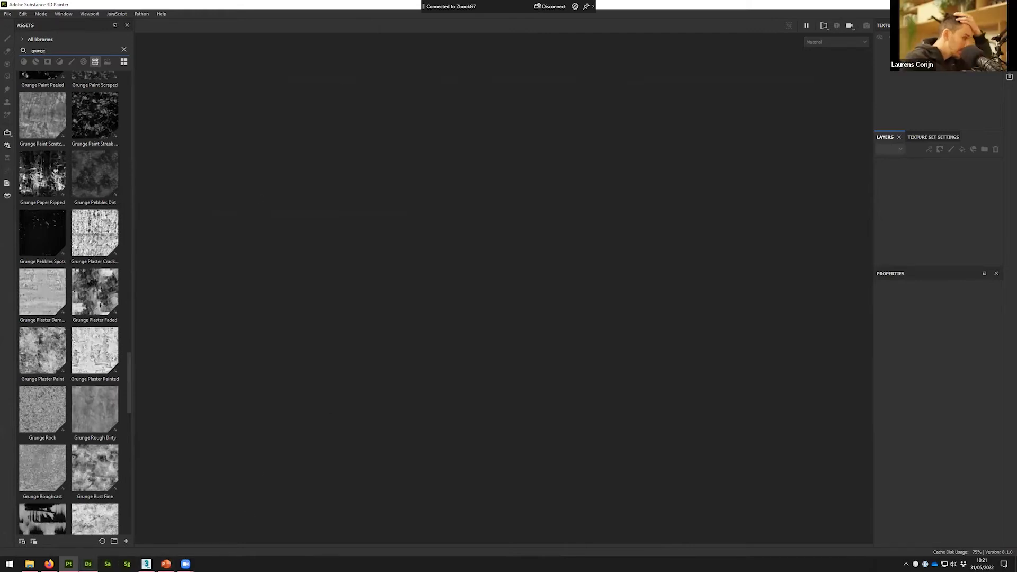
# Step: Switch back to Substance 3D Designer and open the Sea graph
pyautogui.click(88, 564)
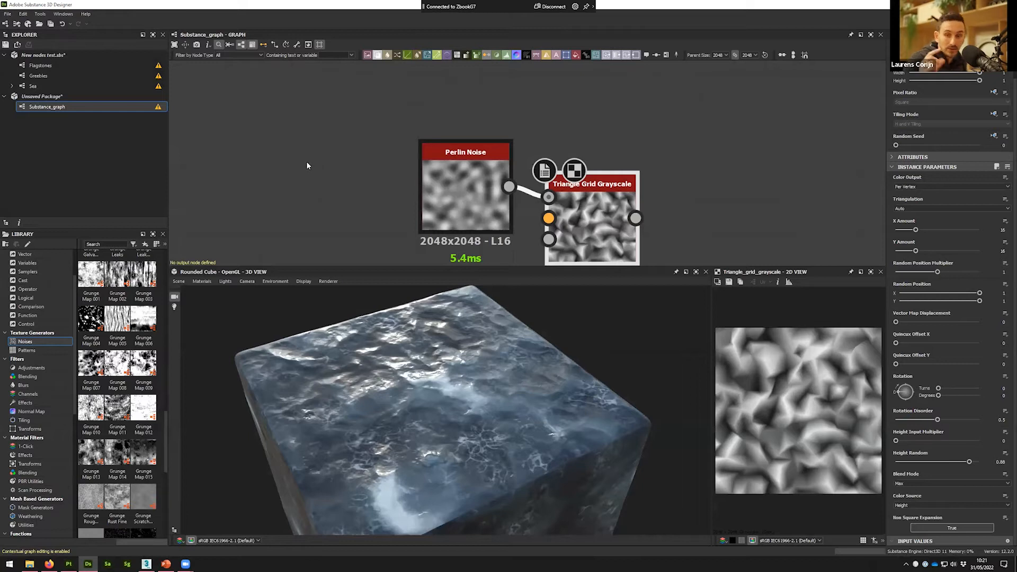
pyautogui.click(65, 86)
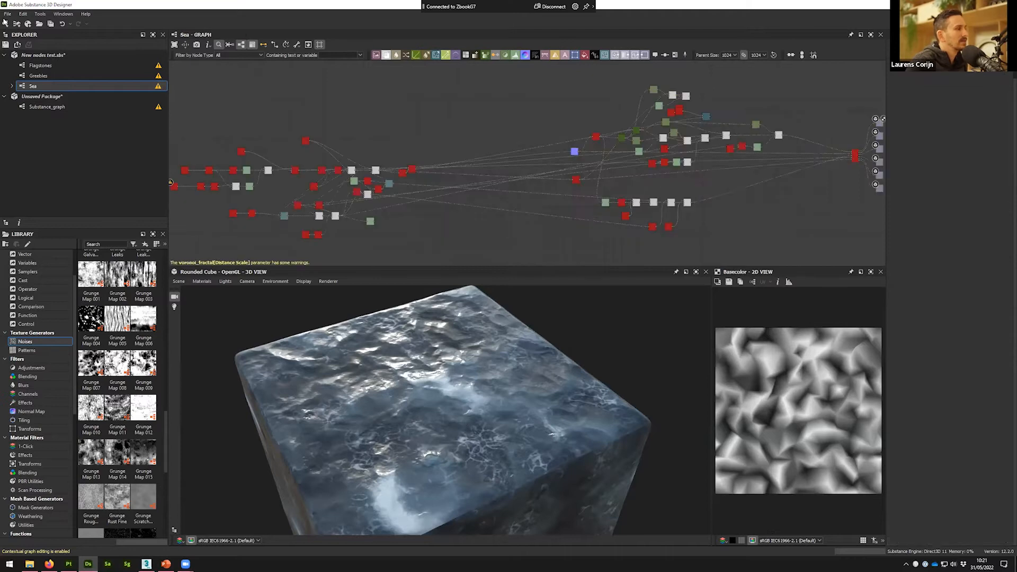
# Step: Lower the Disorder Y of the Sea graph's first Voronoi Fractal node to 0 and restore it to 1
pyautogui.scroll(5, 336, 160)
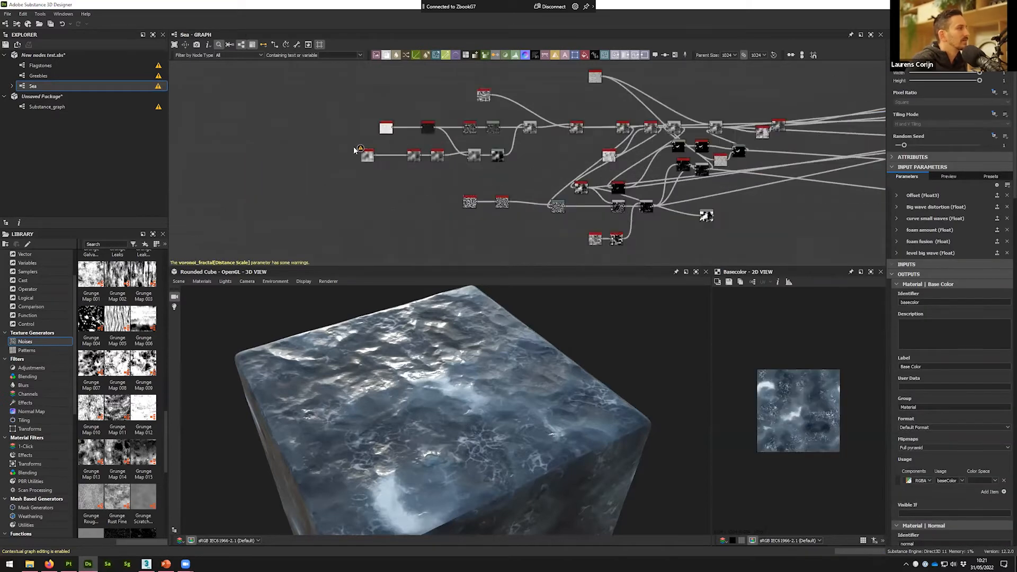
pyautogui.click(350, 149)
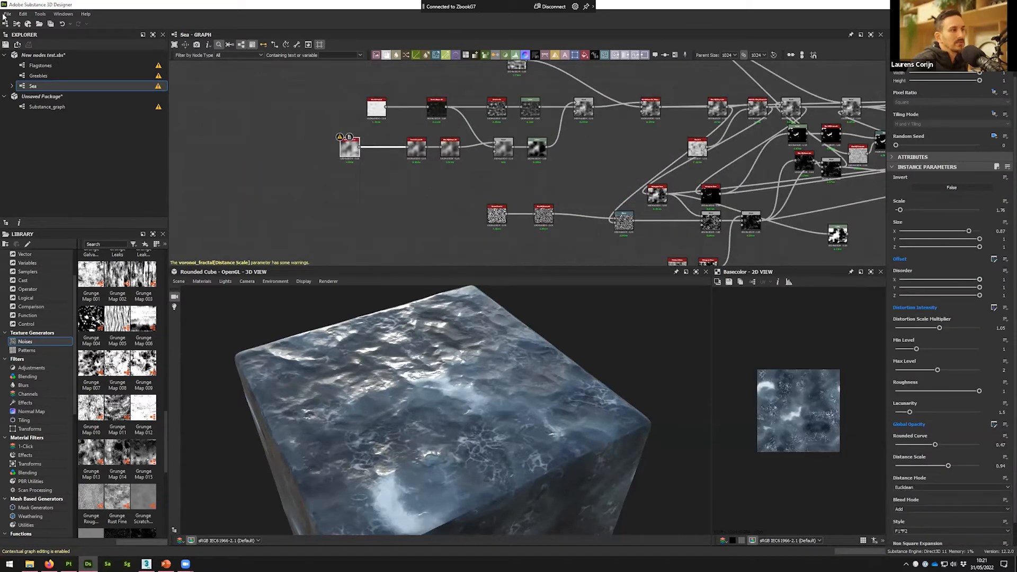
pyautogui.moveTo(980, 287); pyautogui.dragTo(909, 289)
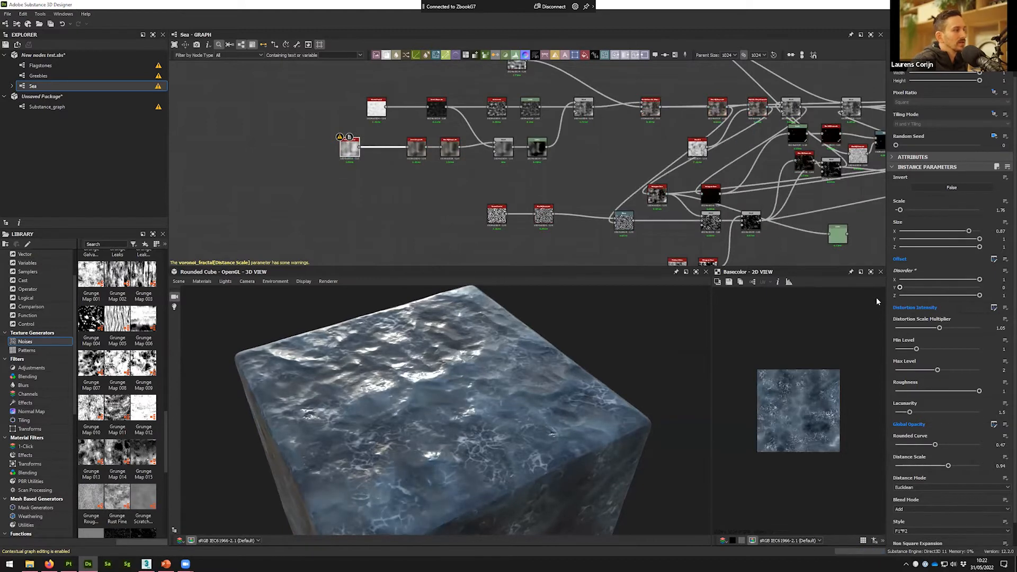
pyautogui.moveTo(909, 288); pyautogui.dragTo(984, 300)
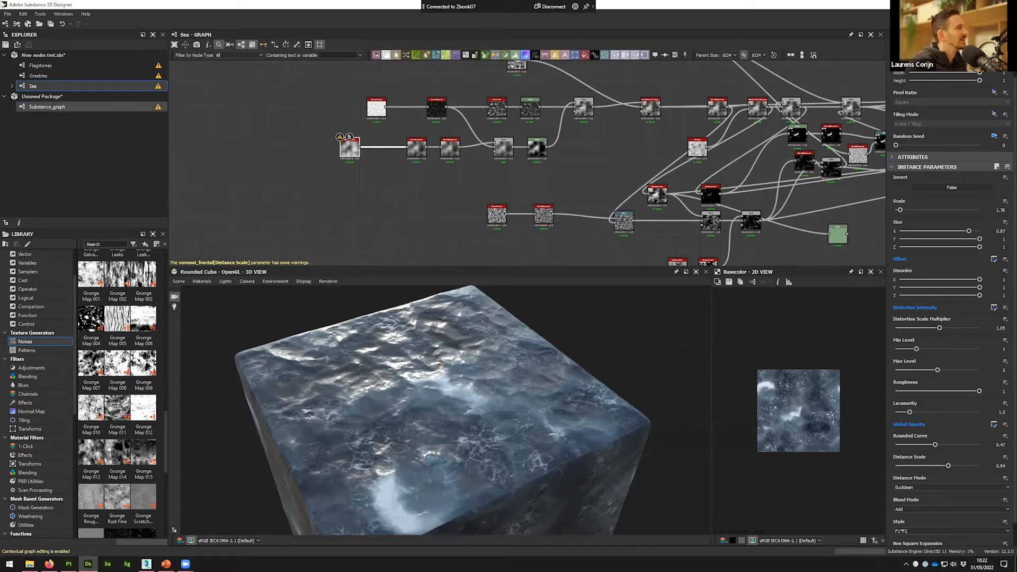
# Step: Open Substance_graph, glance at Painter's grunge textures, and add a Grunge Spots Dirty node from Designer's Noises library
pyautogui.click(47, 107)
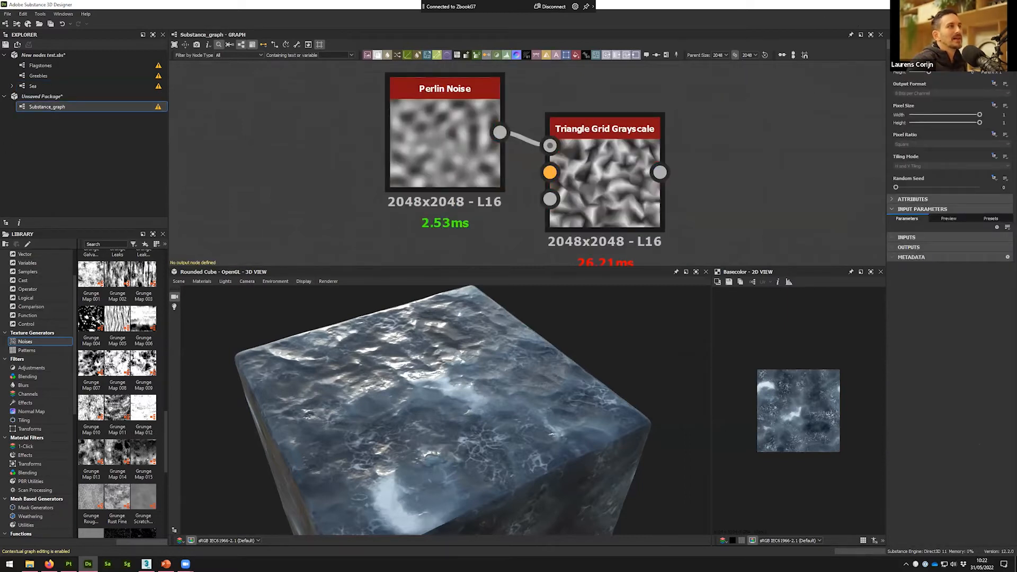
pyautogui.click(69, 565)
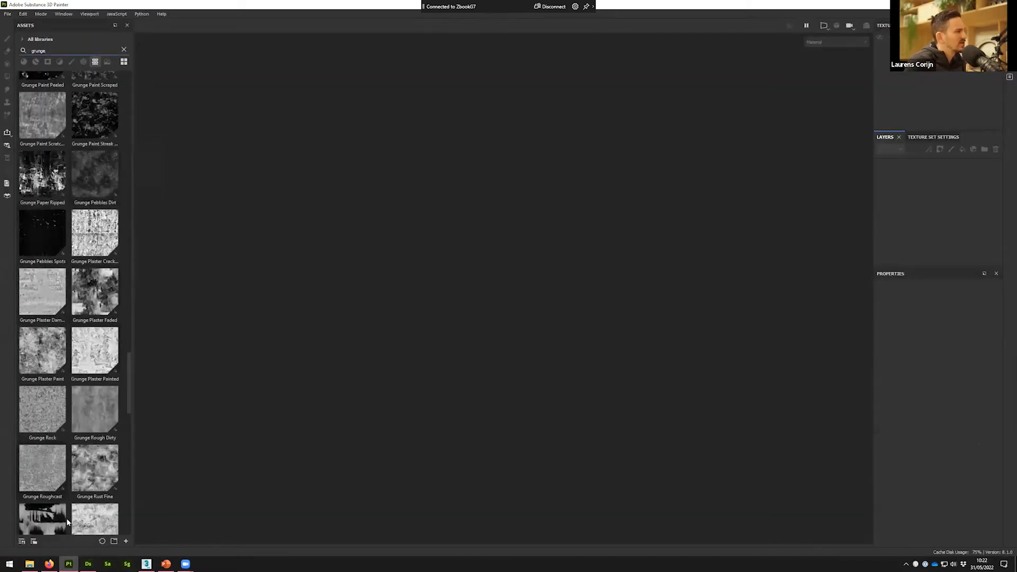
pyautogui.click(85, 563)
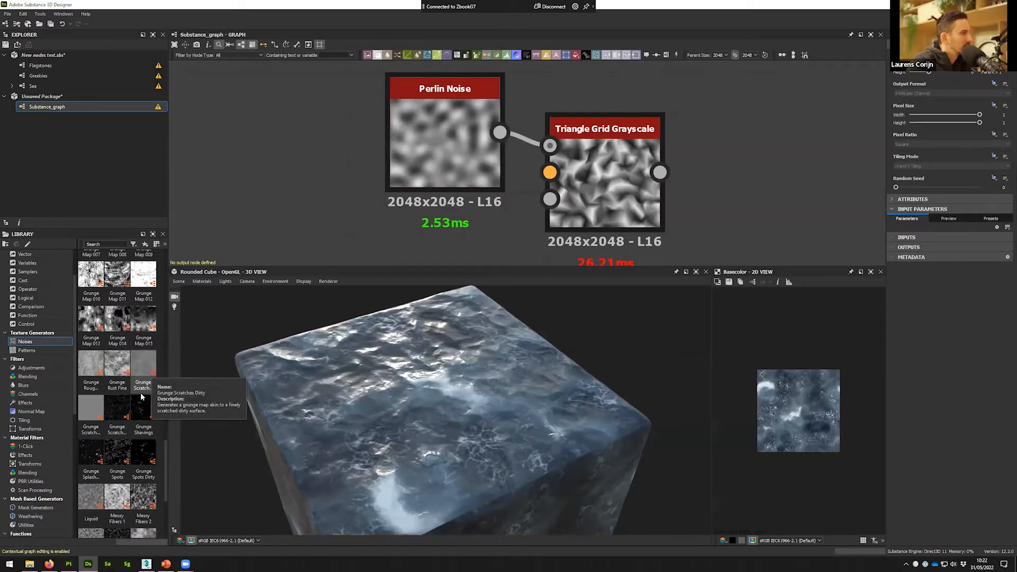
pyautogui.moveTo(144, 460); pyautogui.dragTo(287, 203)
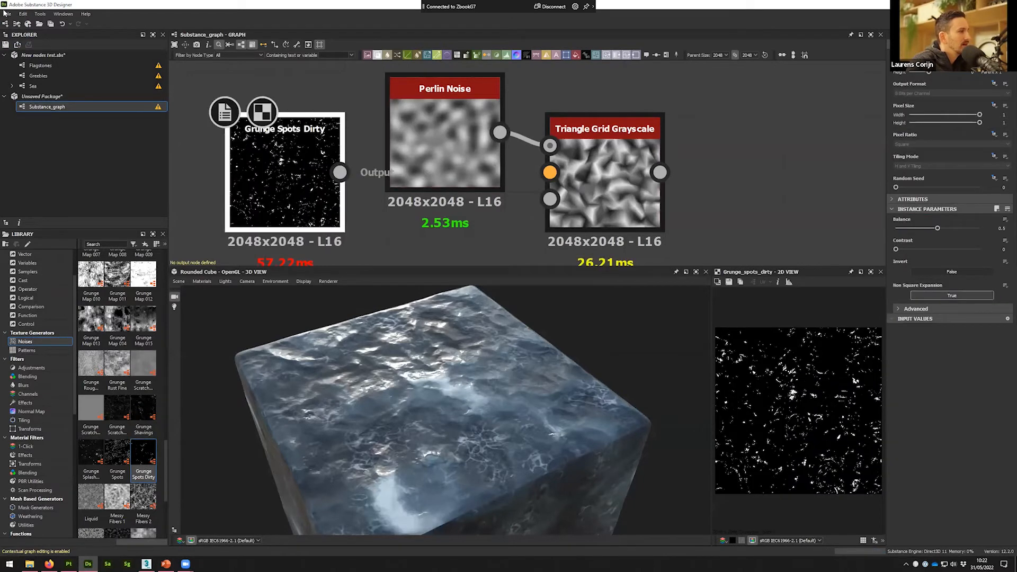
# Step: Compare with Painter's grunge assets, check the New Nodes slide in PowerPoint, and browse the 3D noises in Designer's library
pyautogui.click(68, 564)
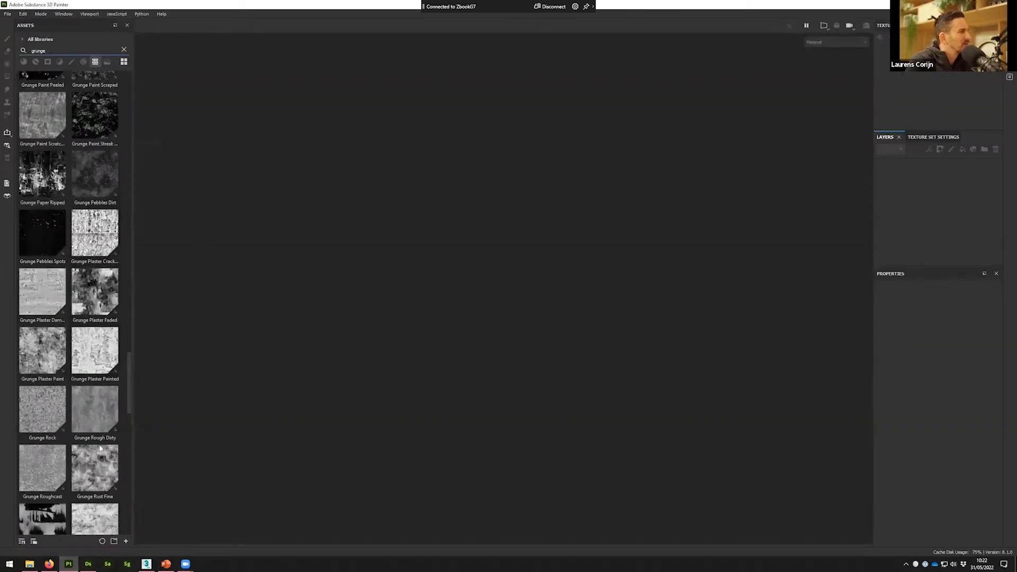
pyautogui.click(88, 564)
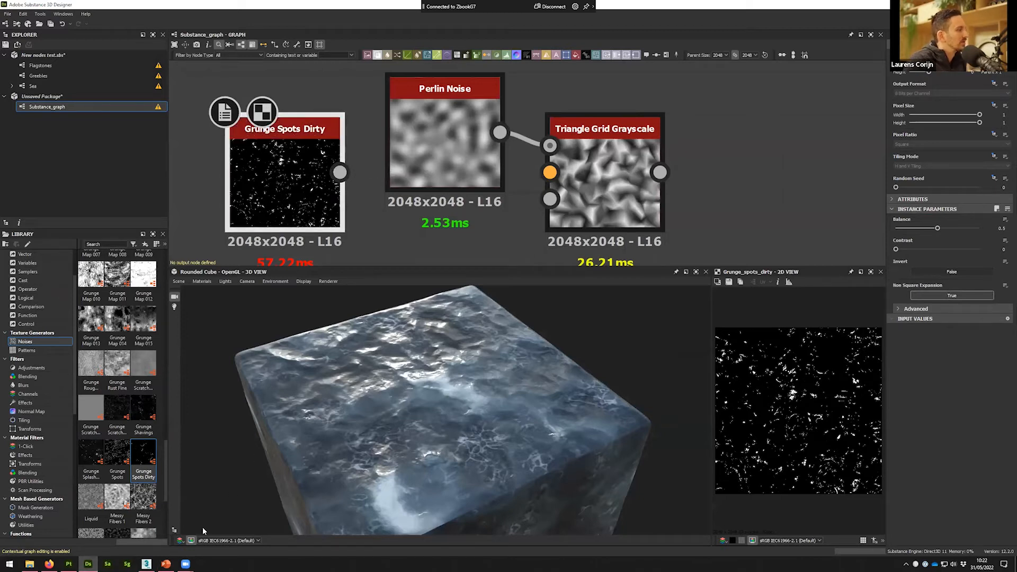
pyautogui.click(165, 564)
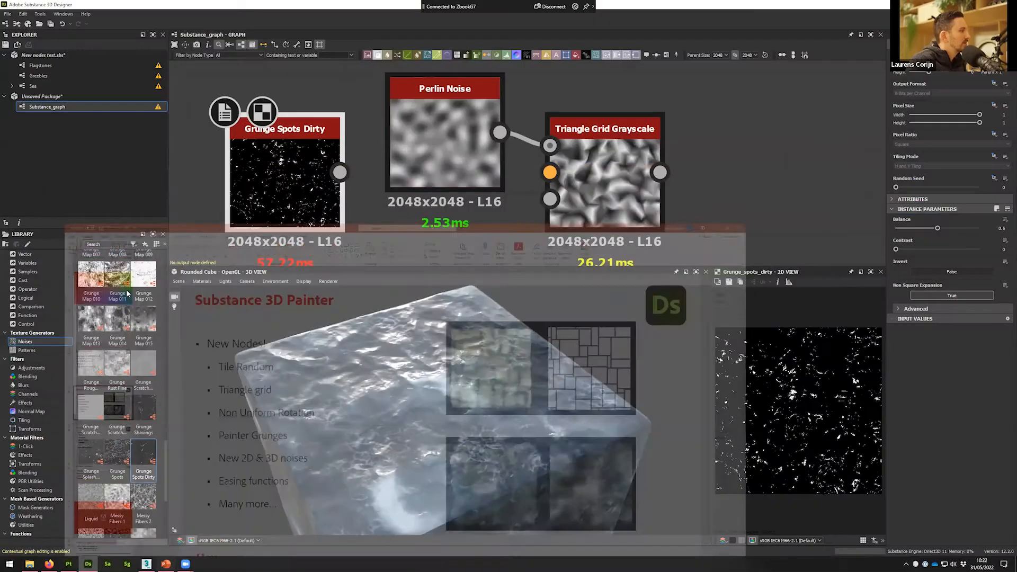
pyautogui.scroll(10, 127, 293)
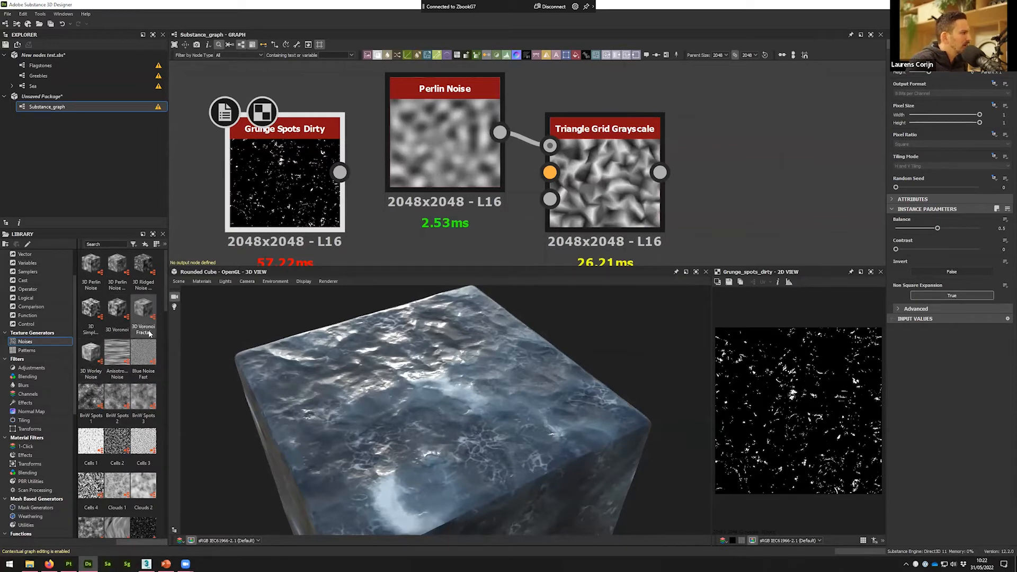
pyautogui.moveTo(138, 283)
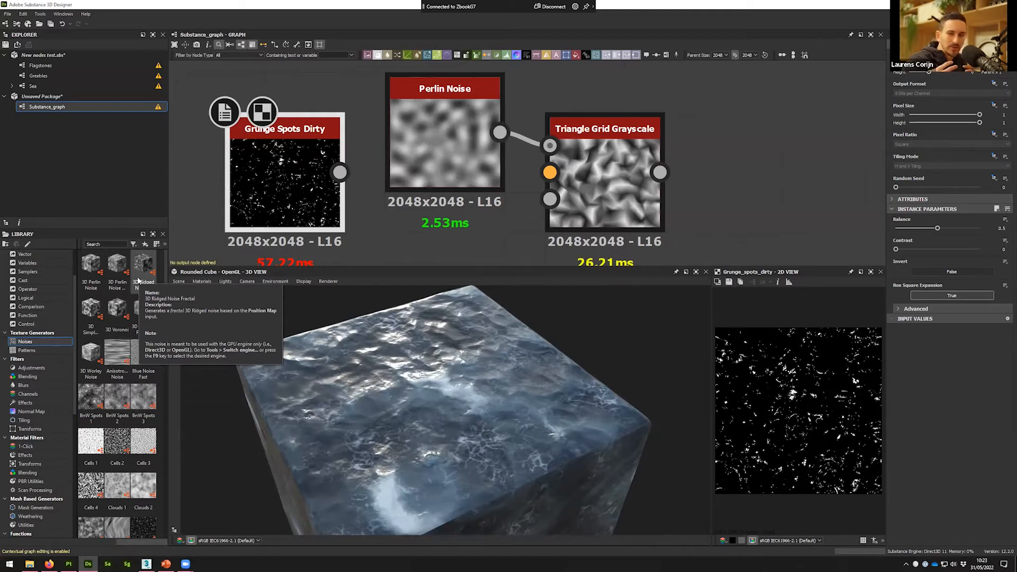
# Step: Add a 3D Voronoi Fractal node from the Noises library in an empty area of the graph
pyautogui.moveTo(693, 158); pyautogui.dragTo(587, 213, button='middle')
pyautogui.scroll(-2, 588, 213)
pyautogui.moveTo(152, 323); pyautogui.dragTo(715, 148)
pyautogui.moveTo(715, 148); pyautogui.dragTo(625, 194, button='middle')
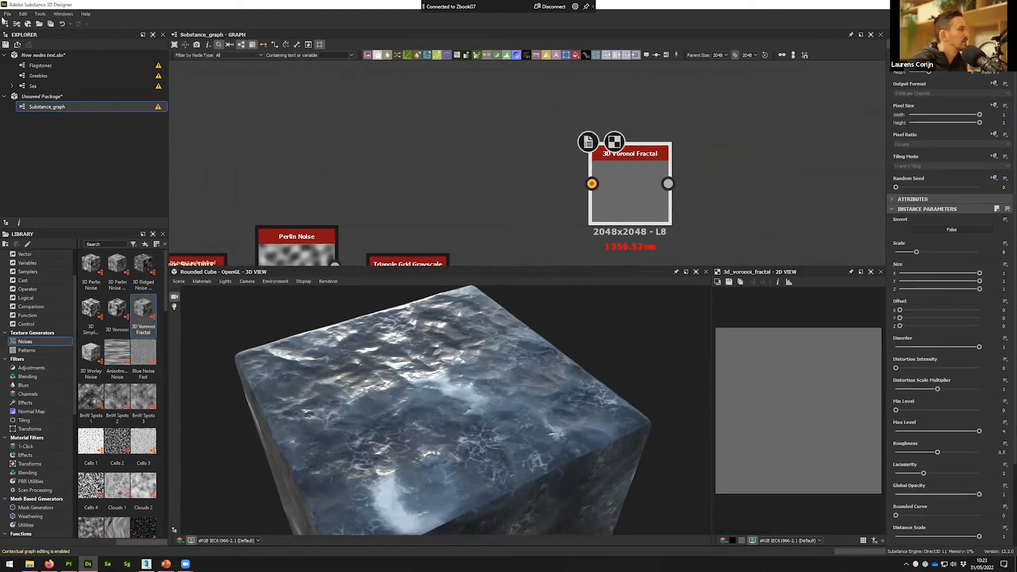
# Step: Add a Cube 3D GBuffers node, connect its first output to the 3D Voronoi Fractal input, and preview the fractal in 2D
pyautogui.press('space')
pyautogui.write('cube')
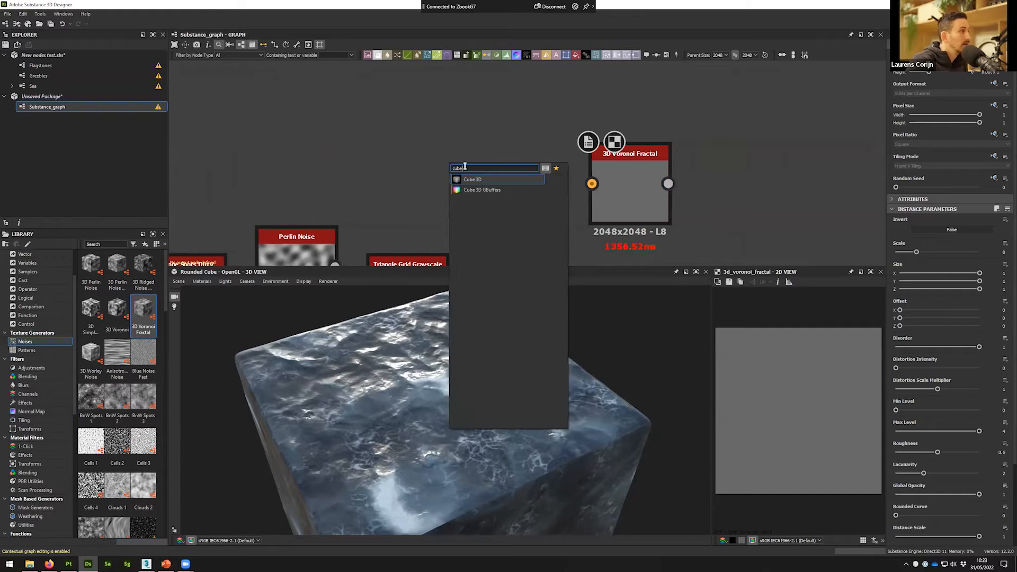
pyautogui.click(497, 190)
pyautogui.moveTo(436, 166); pyautogui.dragTo(464, 182)
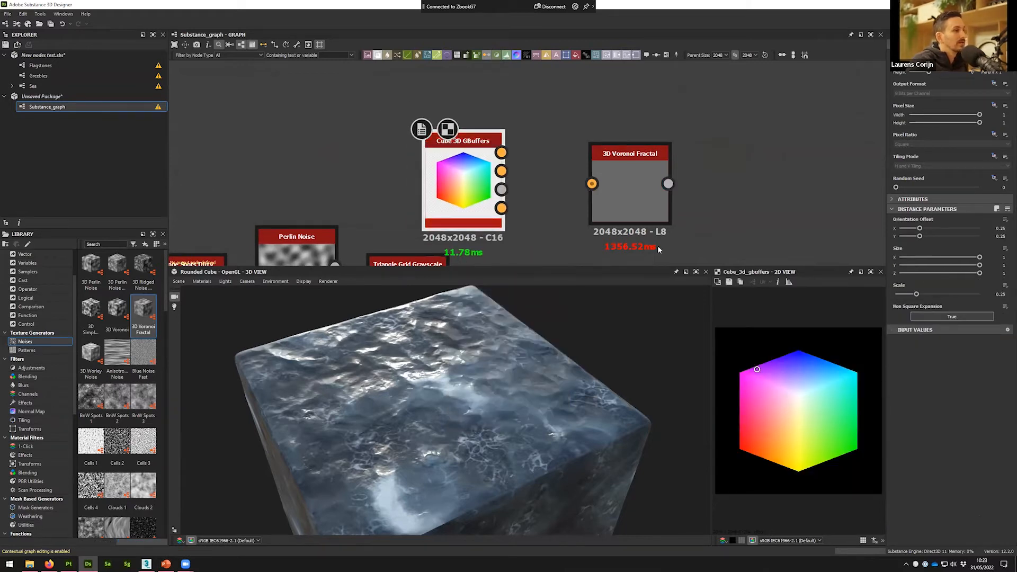
pyautogui.moveTo(500, 152); pyautogui.dragTo(592, 184)
pyautogui.doubleClick(628, 193)
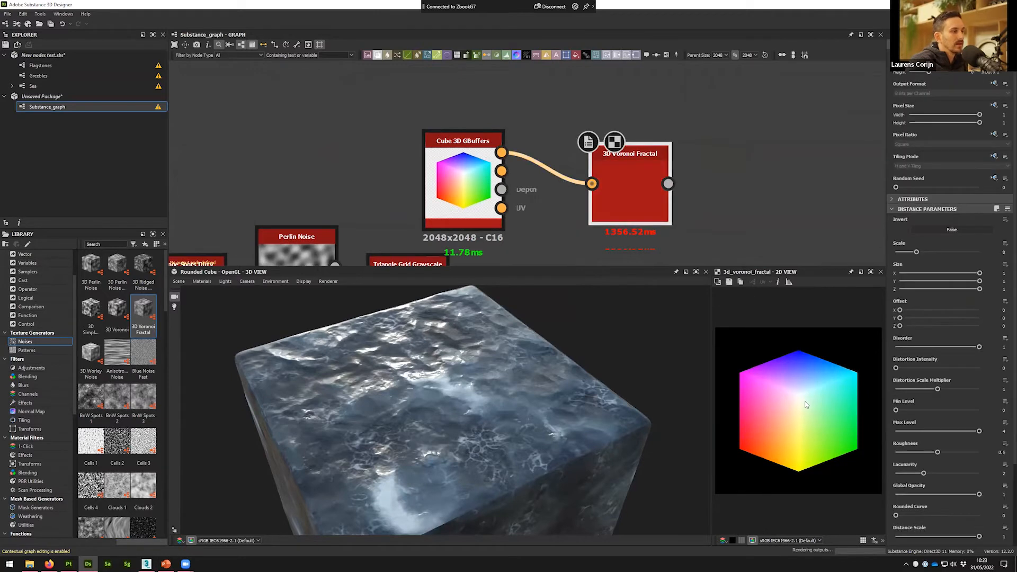
# Step: Reduce the 3D Voronoi Fractal node's Scale to about 4 and inspect the noise on the cube
pyautogui.scroll(5, 807, 397)
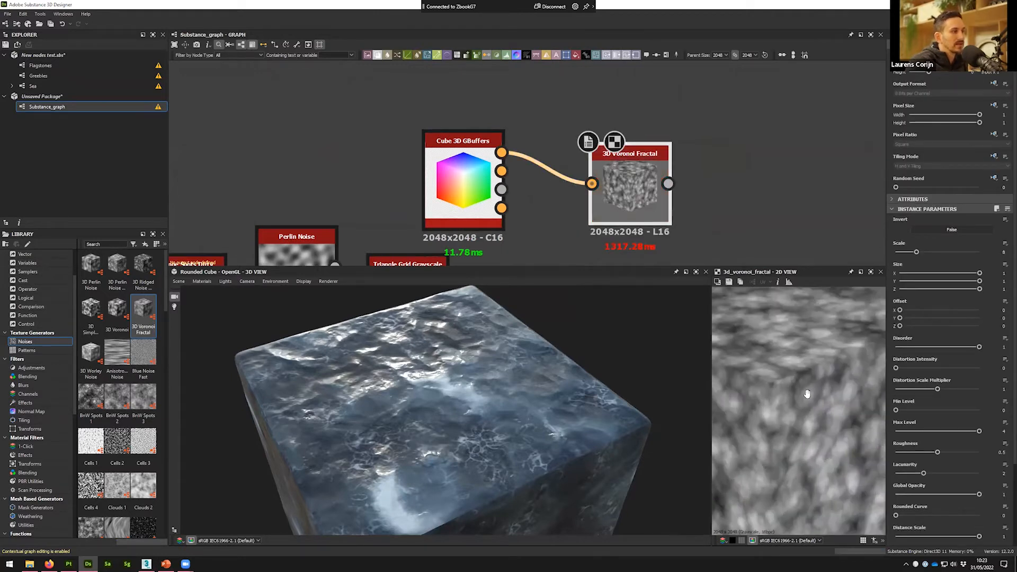
pyautogui.moveTo(807, 394); pyautogui.dragTo(816, 404, button='middle')
pyautogui.moveTo(917, 252); pyautogui.dragTo(906, 257)
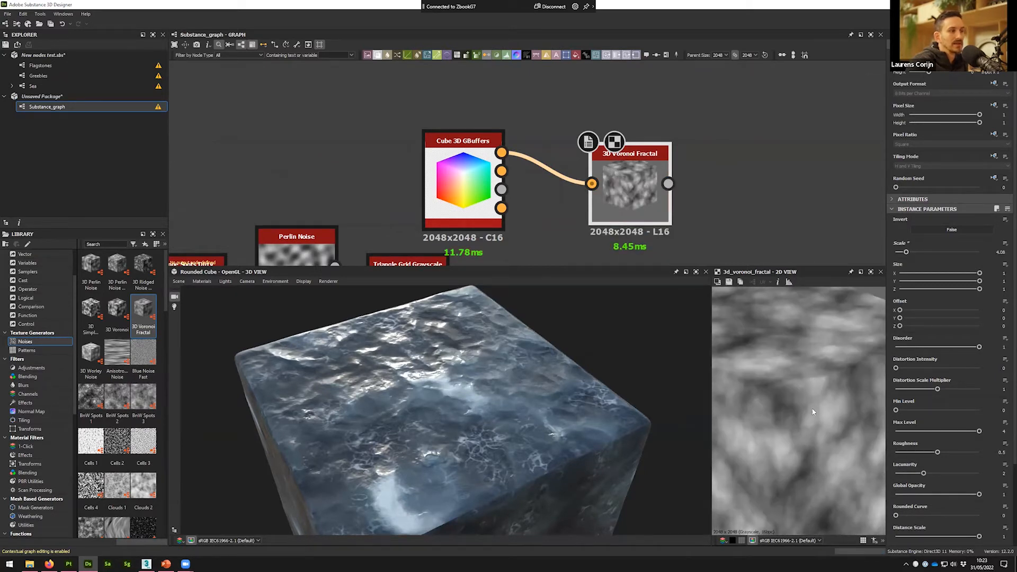
pyautogui.scroll(-5, 816, 405)
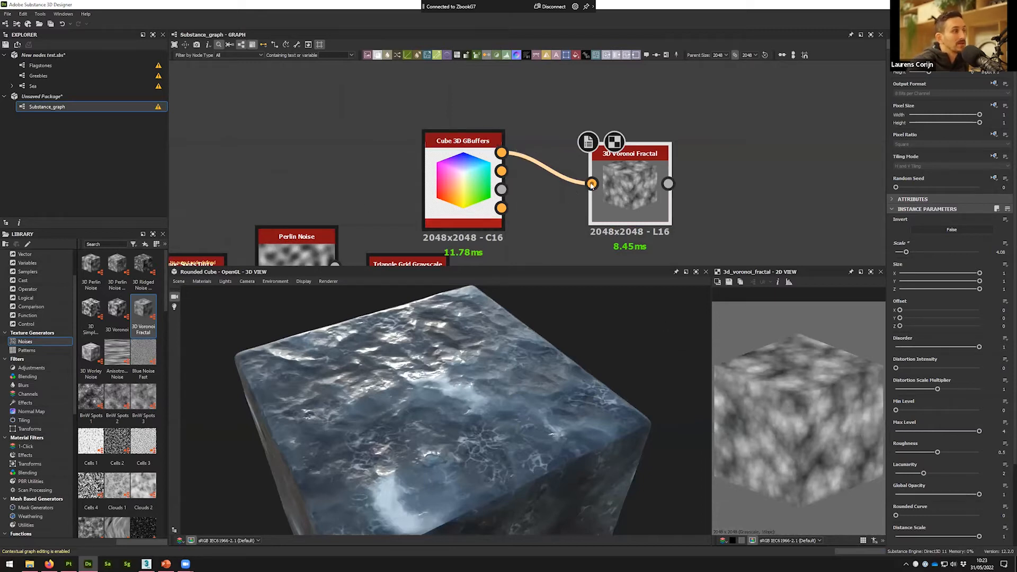
pyautogui.moveTo(621, 200)
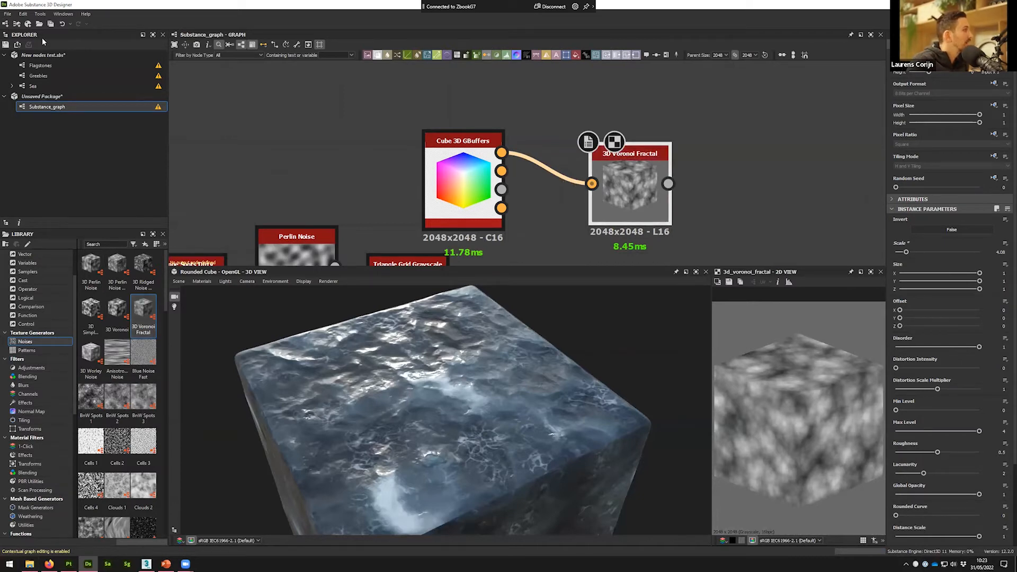
# Step: Open the recent package Easing.sbs and frame its Easing graph
pyautogui.click(8, 15)
pyautogui.moveTo(32, 44)
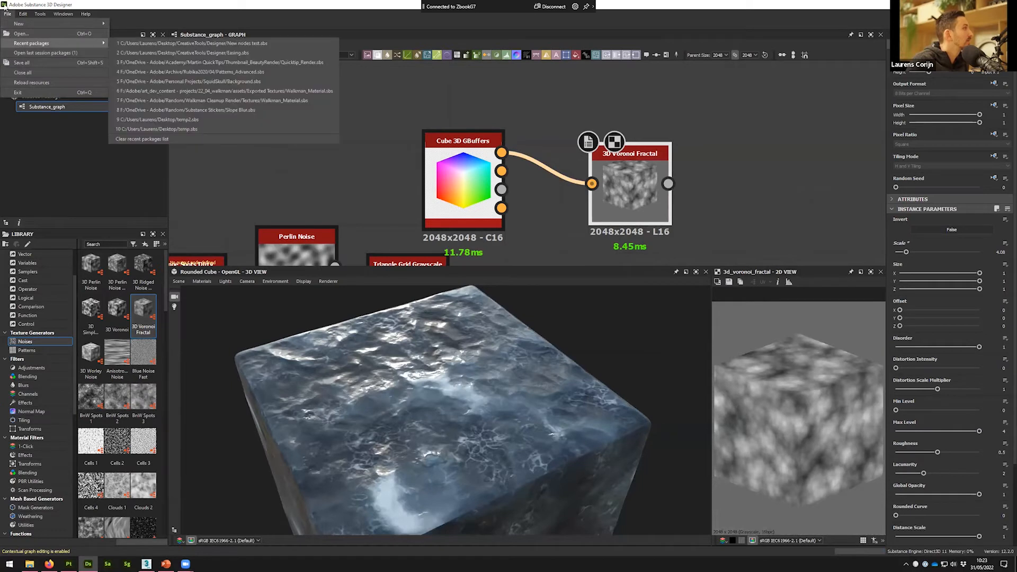
pyautogui.click(192, 53)
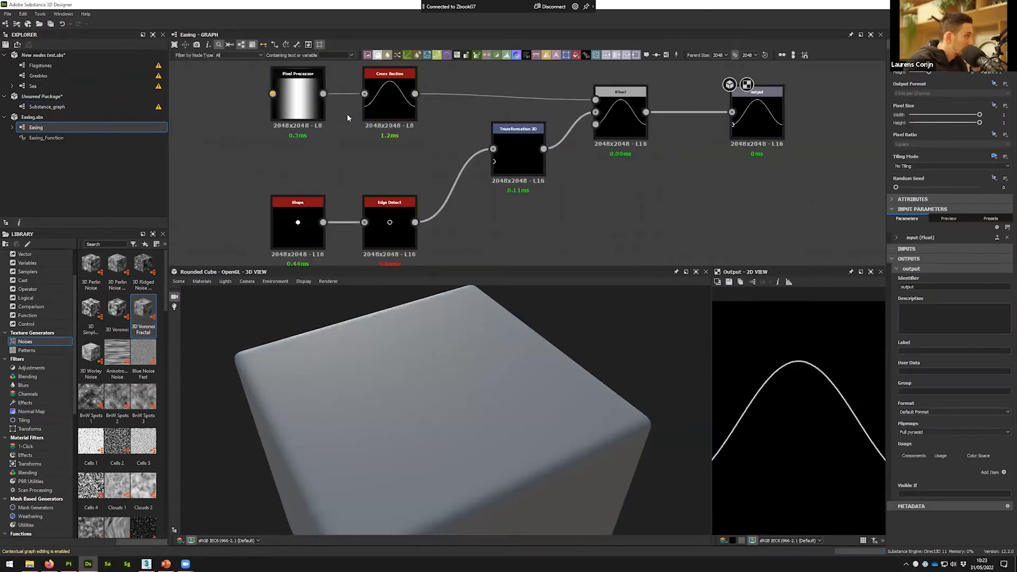
pyautogui.scroll(4, 417, 161)
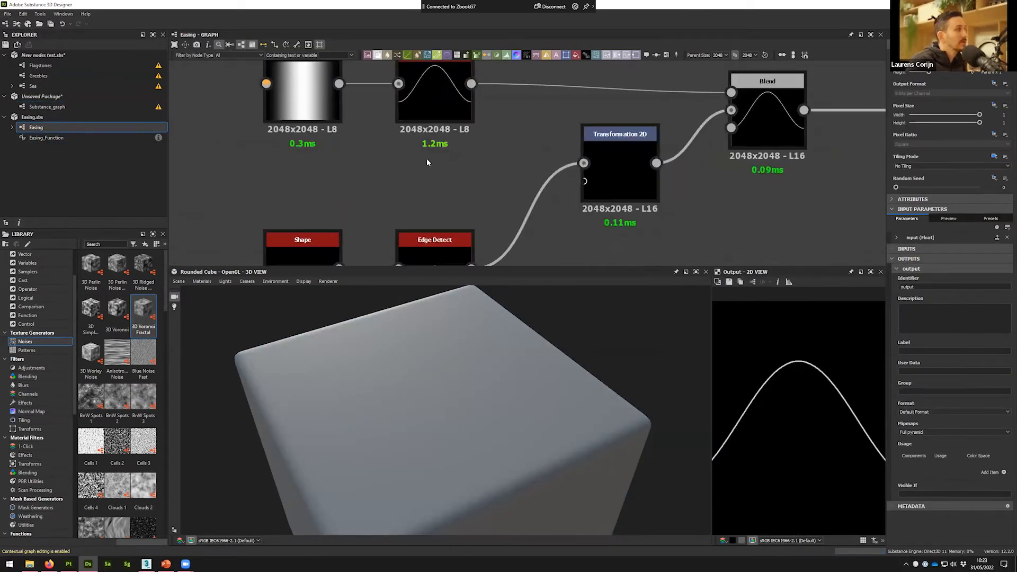
pyautogui.scroll(-2, 422, 172)
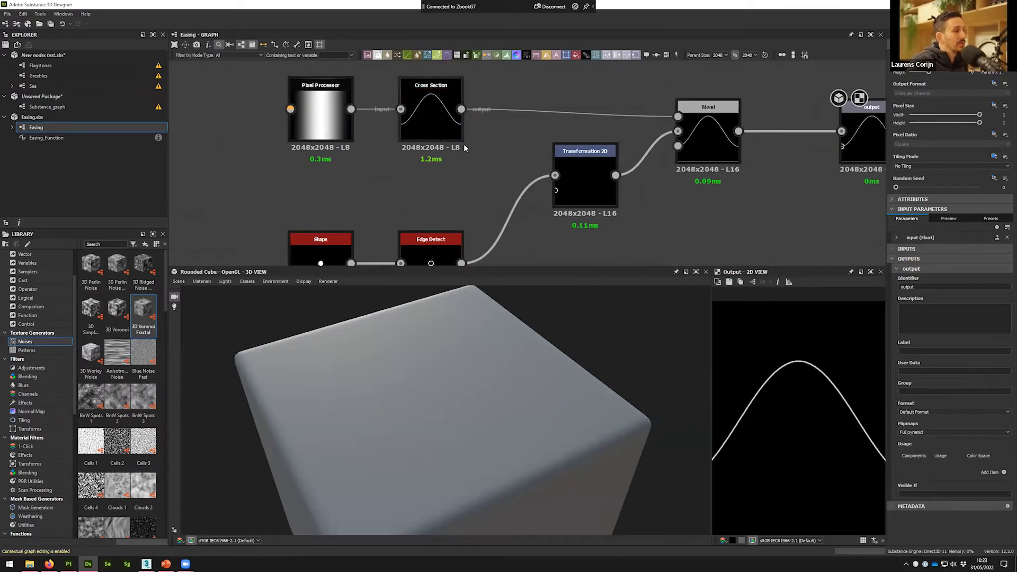
pyautogui.scroll(-1, 626, 160)
# Step: Inspect the output node's curve and raise the Easing graph's input parameter preview value to 1
pyautogui.click(792, 125)
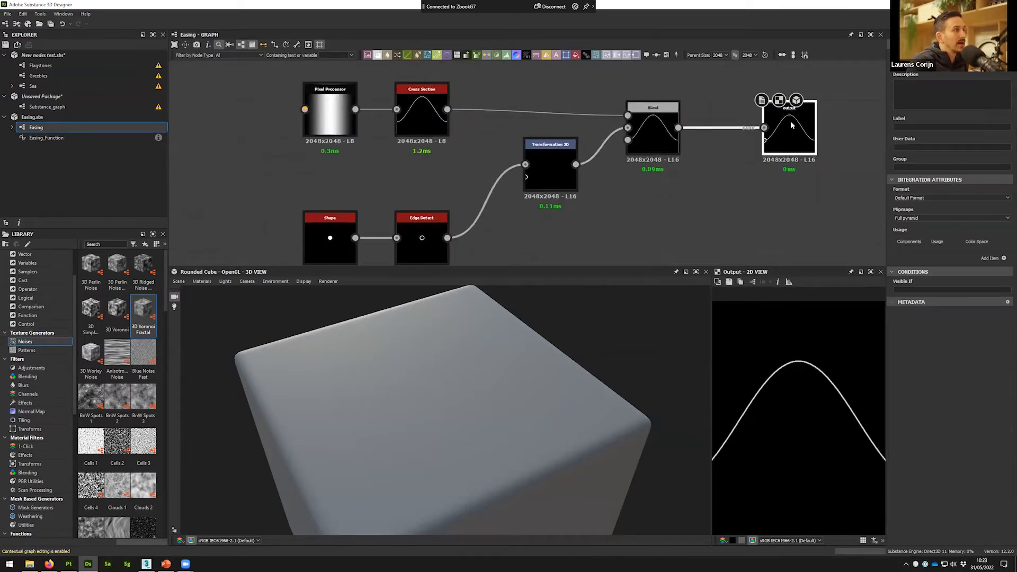
pyautogui.scroll(-2, 796, 383)
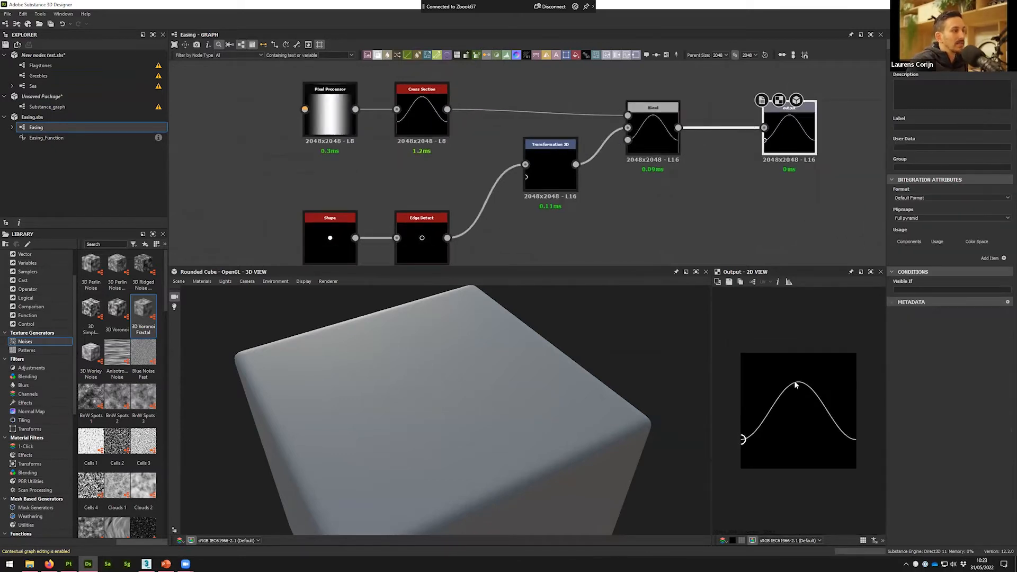
pyautogui.click(826, 230)
pyautogui.click(949, 219)
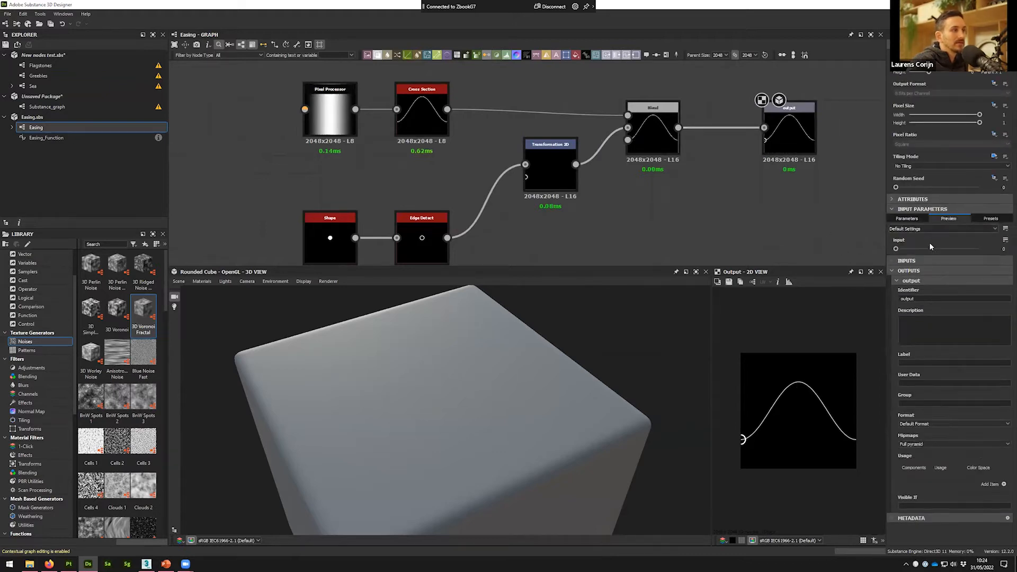
pyautogui.moveTo(897, 251); pyautogui.dragTo(983, 249)
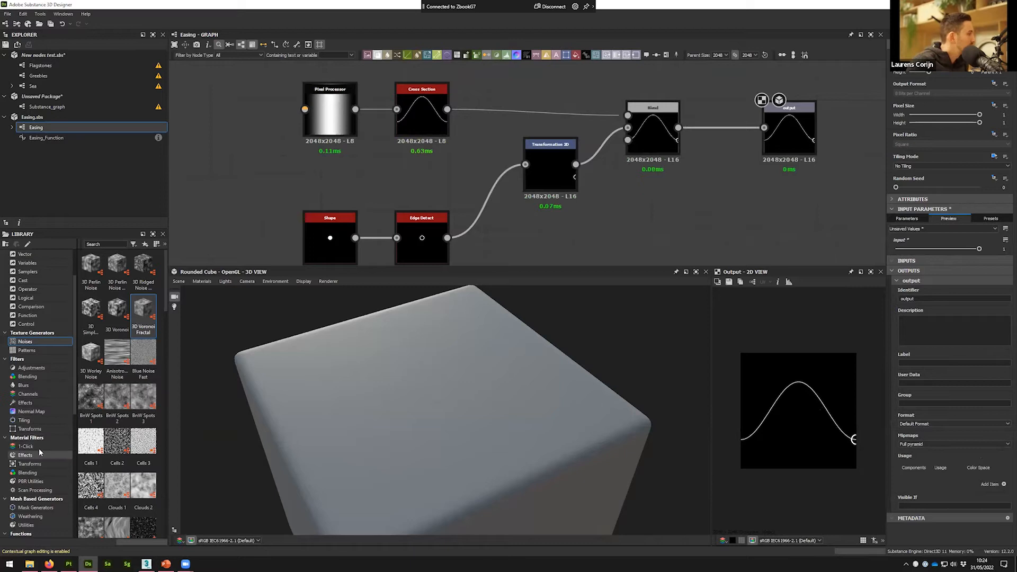
# Step: Show the Easings functions in the library and open the Easing_Function graph
pyautogui.scroll(-1, 39, 379)
pyautogui.scroll(-3, 35, 425)
pyautogui.click(27, 465)
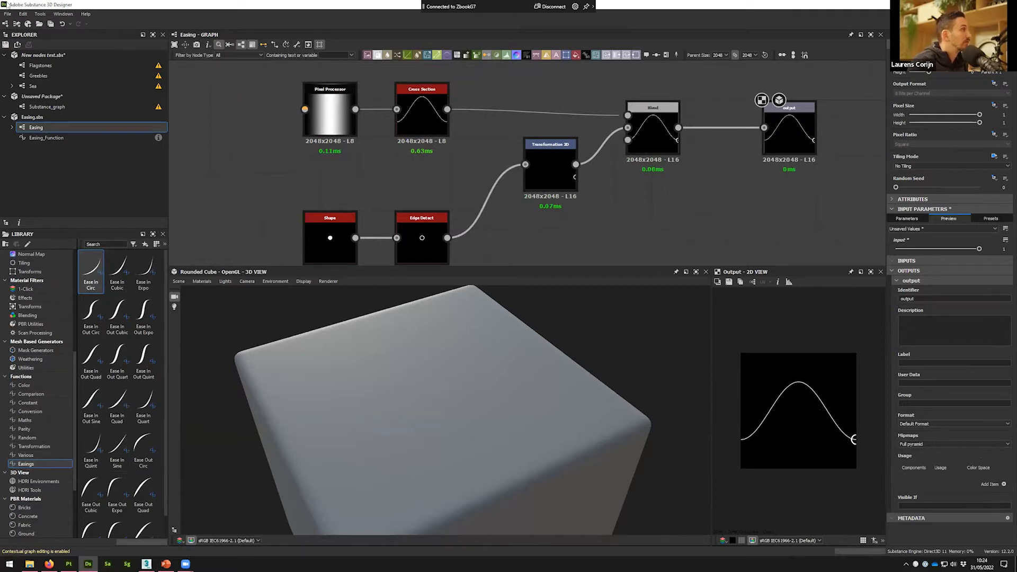
pyautogui.doubleClick(46, 138)
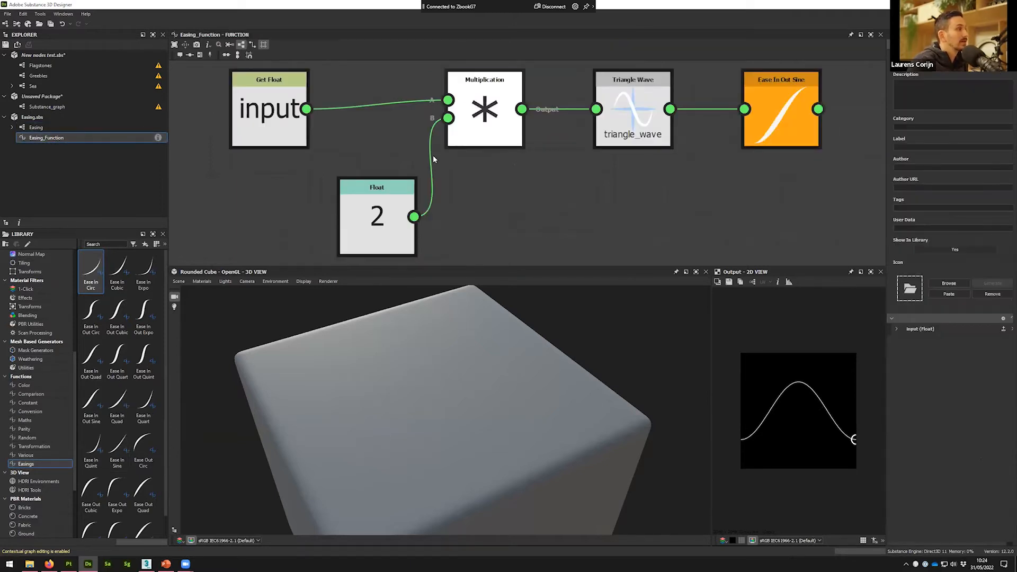
pyautogui.scroll(-2, 335, 186)
pyautogui.moveTo(451, 175); pyautogui.dragTo(441, 153, button='middle')
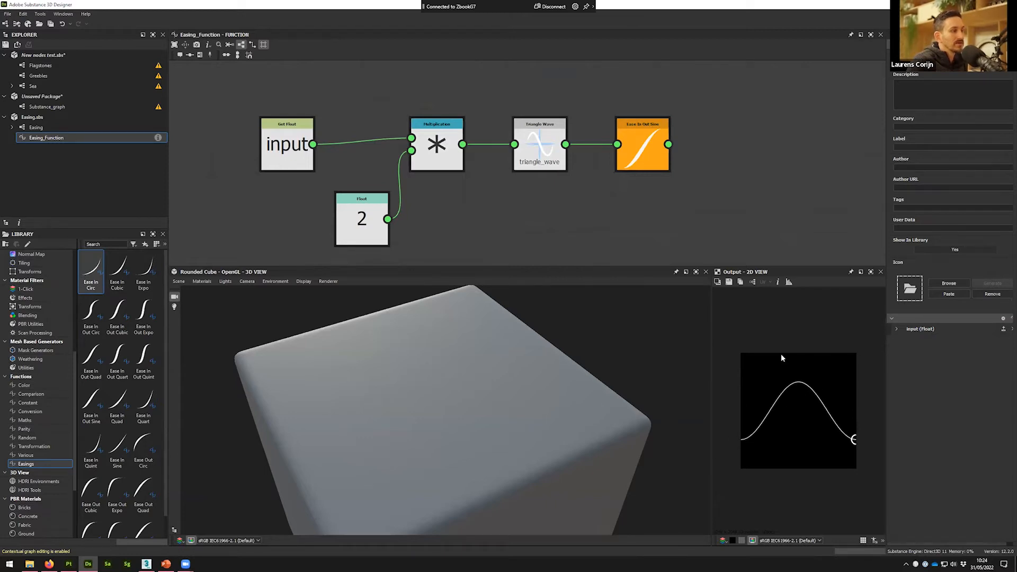
# Step: Set the Triangle Wave node as the output node of Easing_Function
pyautogui.click(540, 146)
pyautogui.rightClick(541, 142)
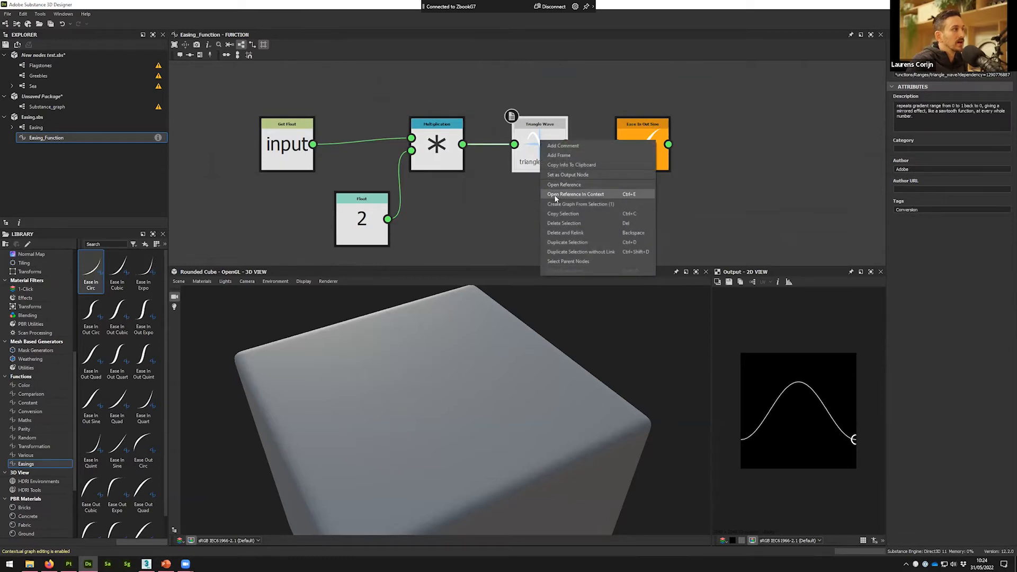
pyautogui.click(568, 174)
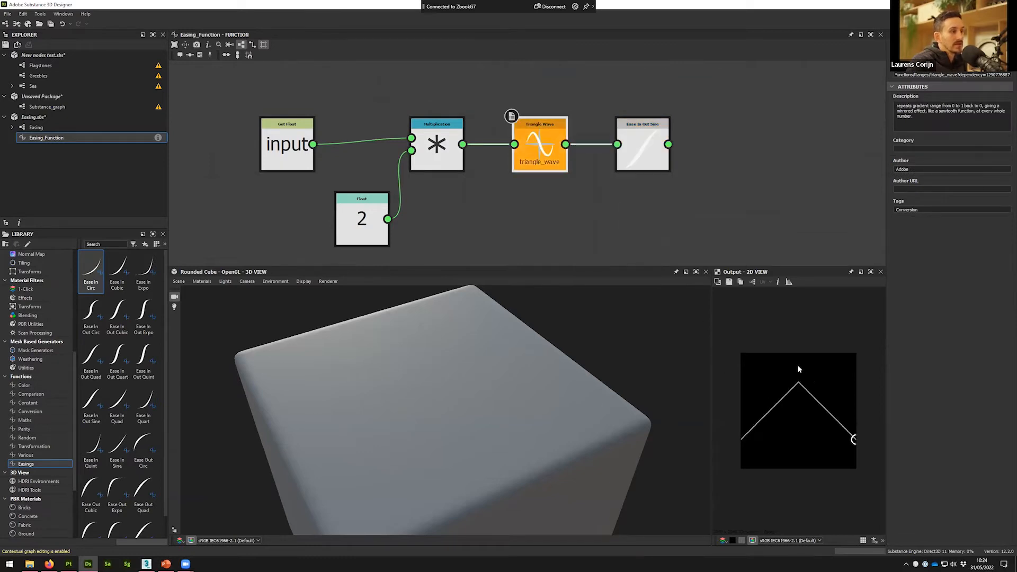
# Step: Set the Ease In Out Sine node as the output node of Easing_Function
pyautogui.click(646, 154)
pyautogui.rightClick(650, 154)
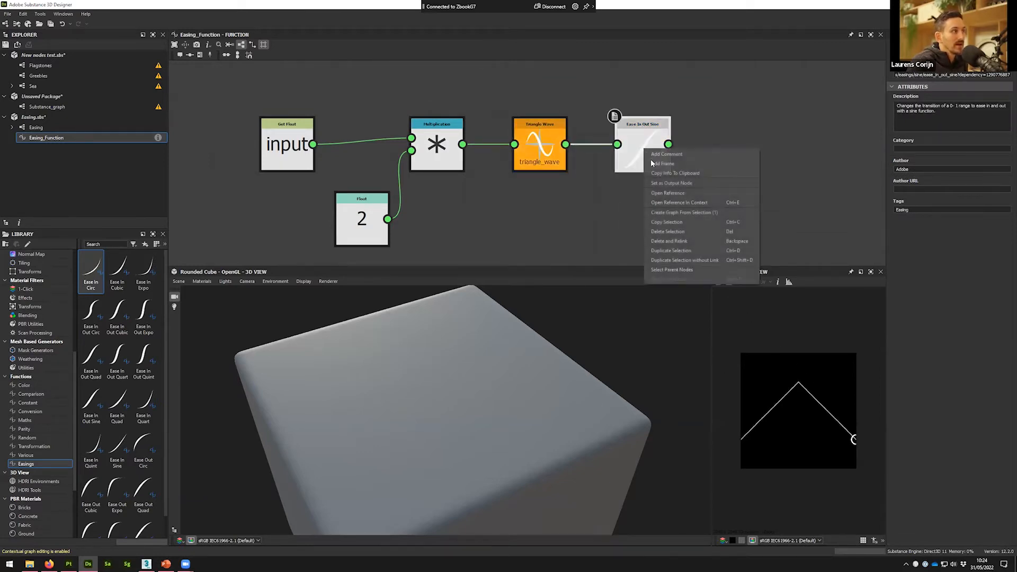
pyautogui.click(671, 183)
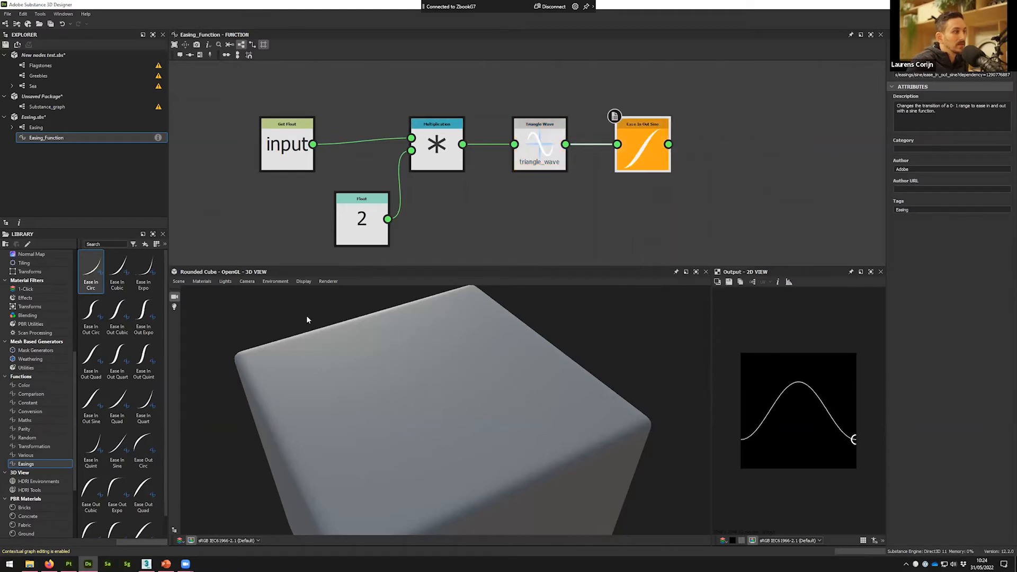
# Step: Add an Ease Out Circ node fed by the Triangle Wave node and set it as the function's output node
pyautogui.scroll(-1, 140, 427)
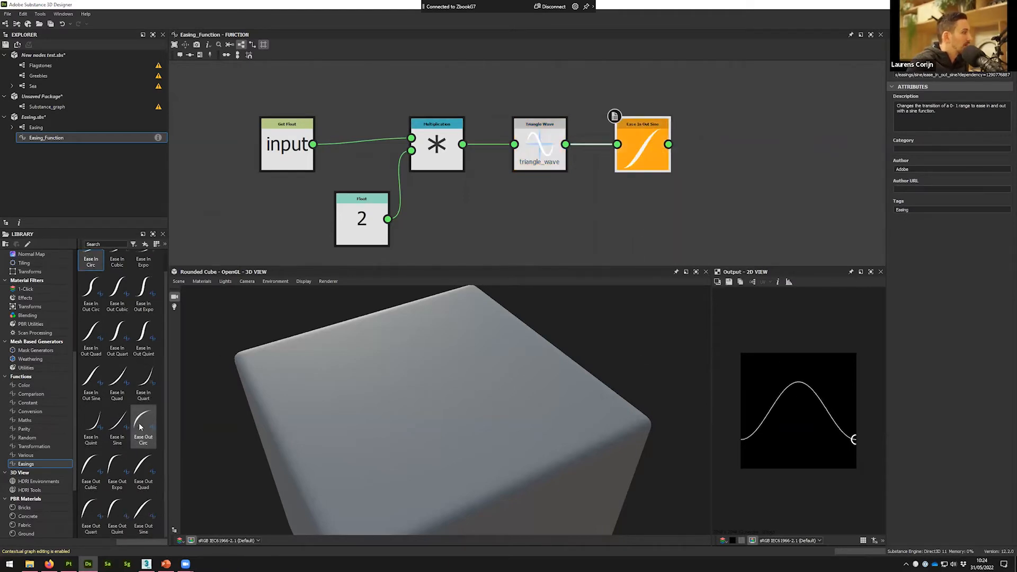
pyautogui.moveTo(152, 424); pyautogui.dragTo(633, 202)
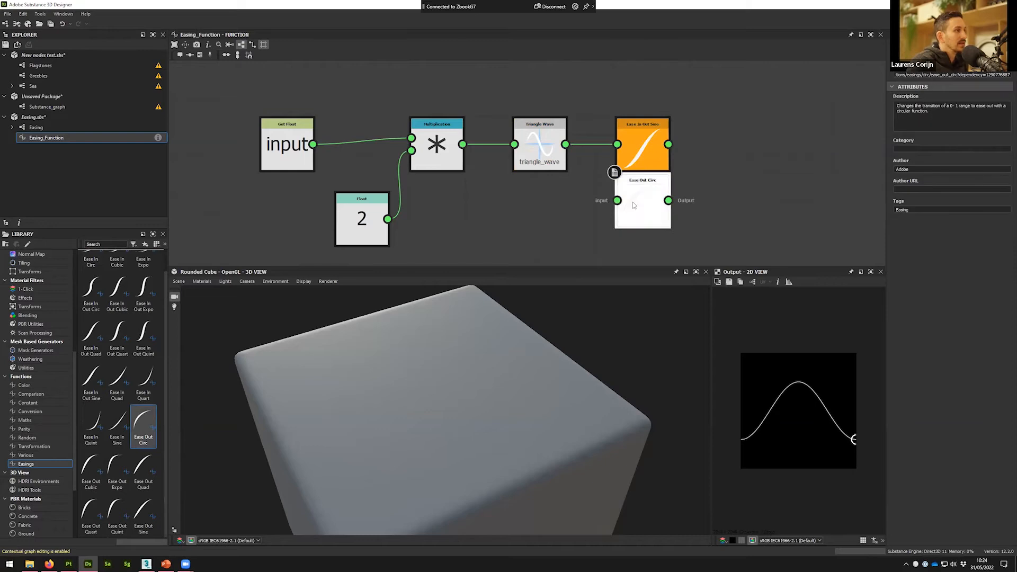
pyautogui.moveTo(566, 144); pyautogui.dragTo(617, 200)
pyautogui.rightClick(638, 206)
pyautogui.click(688, 244)
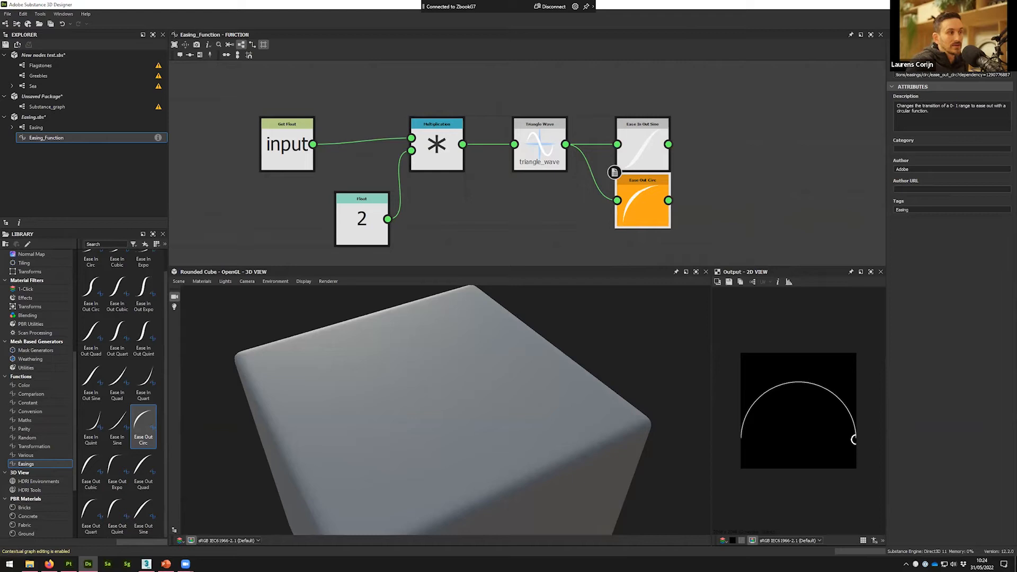
pyautogui.click(750, 172)
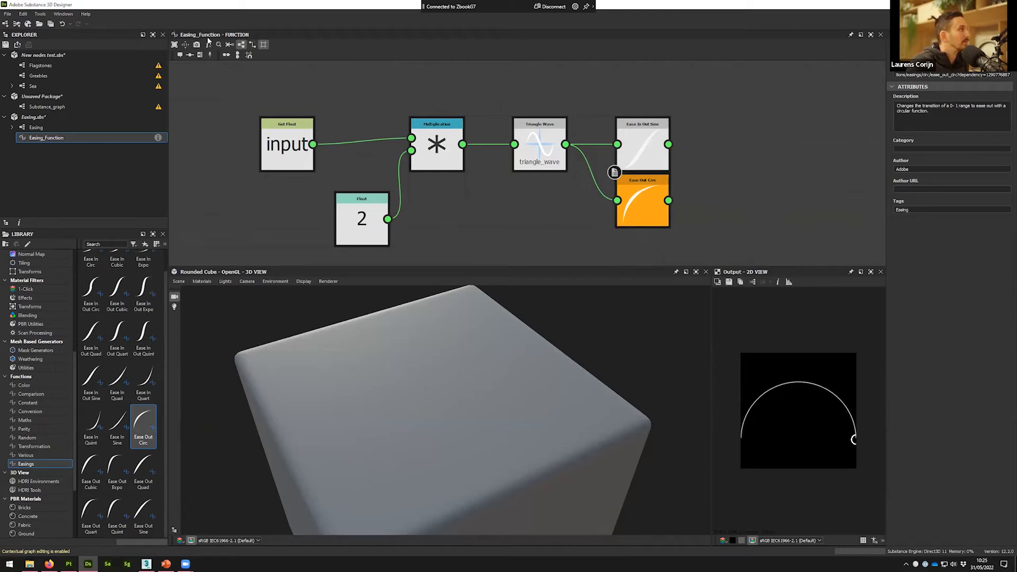
# Step: Open the Easing graph and lower its input parameter preview value to about 0.43
pyautogui.doubleClick(36, 128)
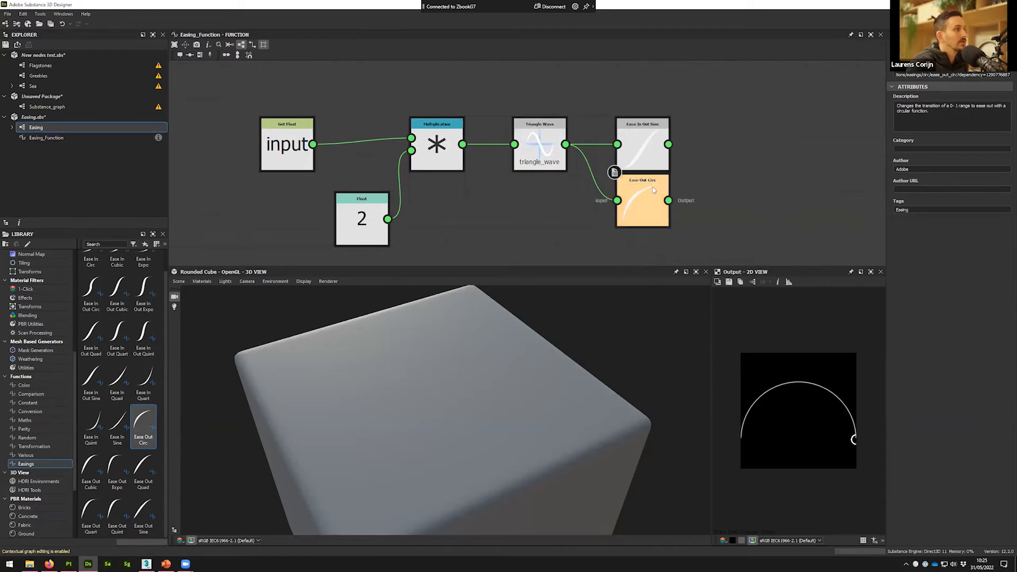
pyautogui.moveTo(979, 250); pyautogui.dragTo(932, 258)
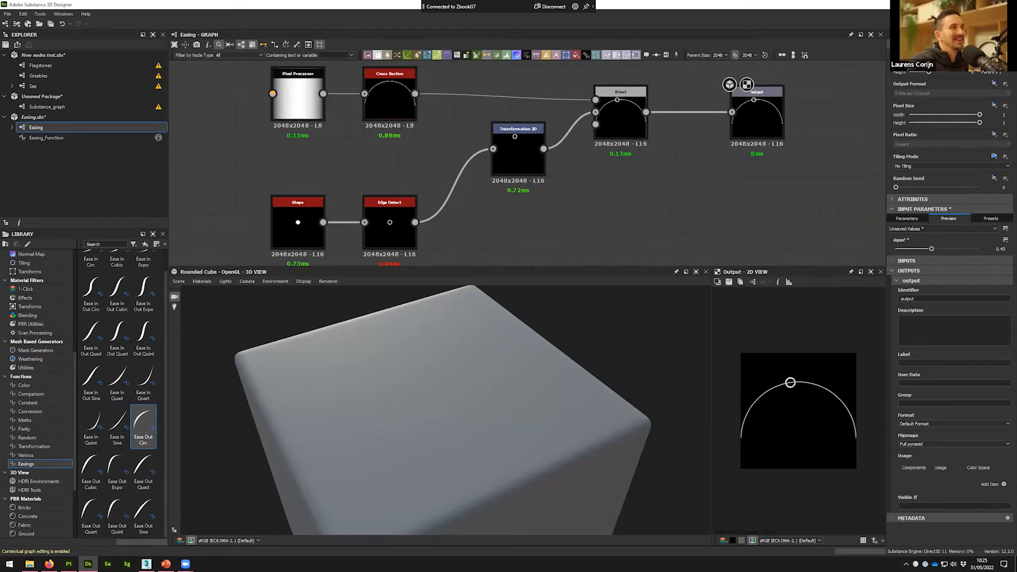
# Step: Close Substance 3D Designer, discarding the unsaved changes in every open package
pyautogui.click(1005, 5)
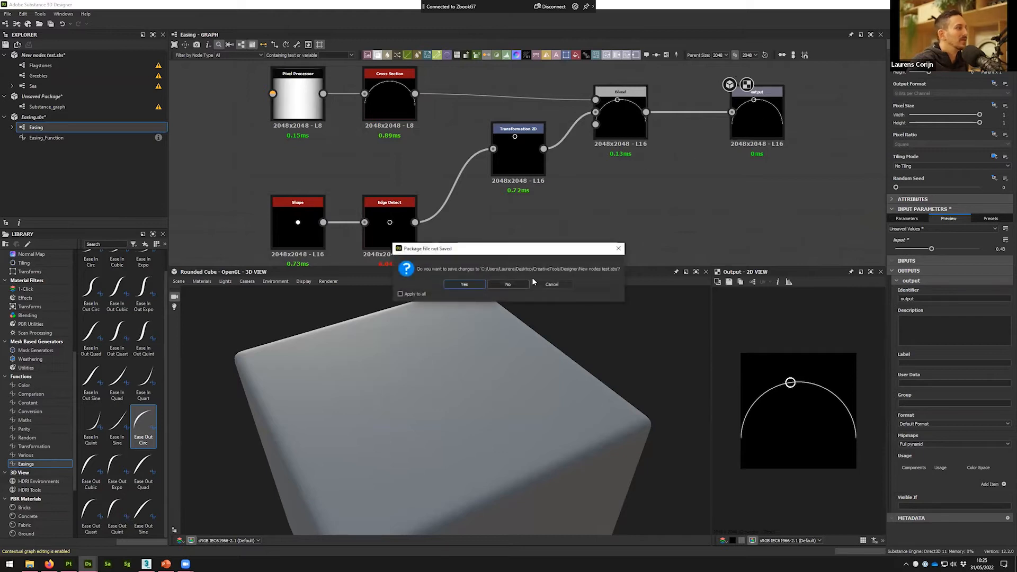
pyautogui.click(516, 283)
pyautogui.click(516, 284)
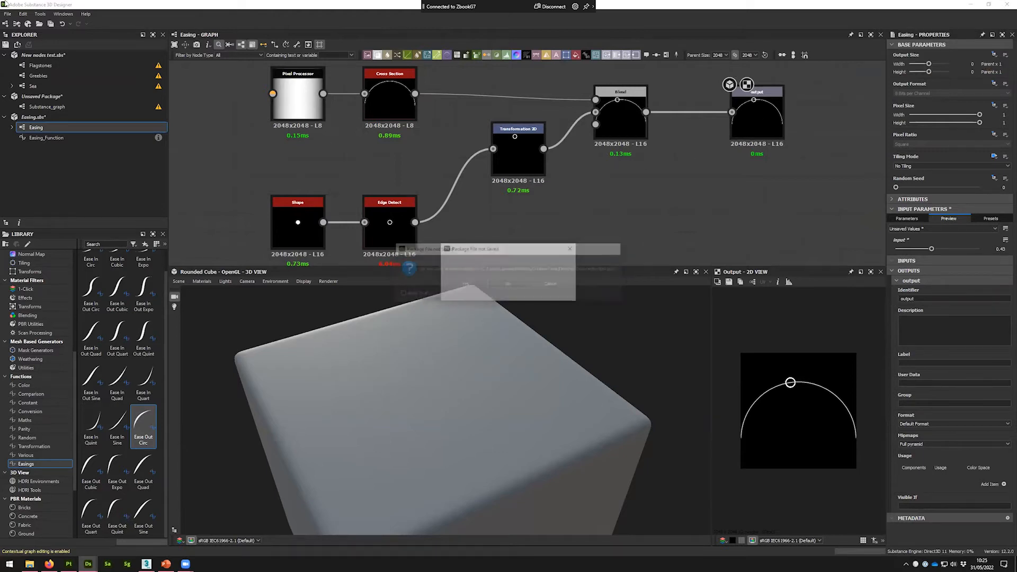
pyautogui.click(506, 285)
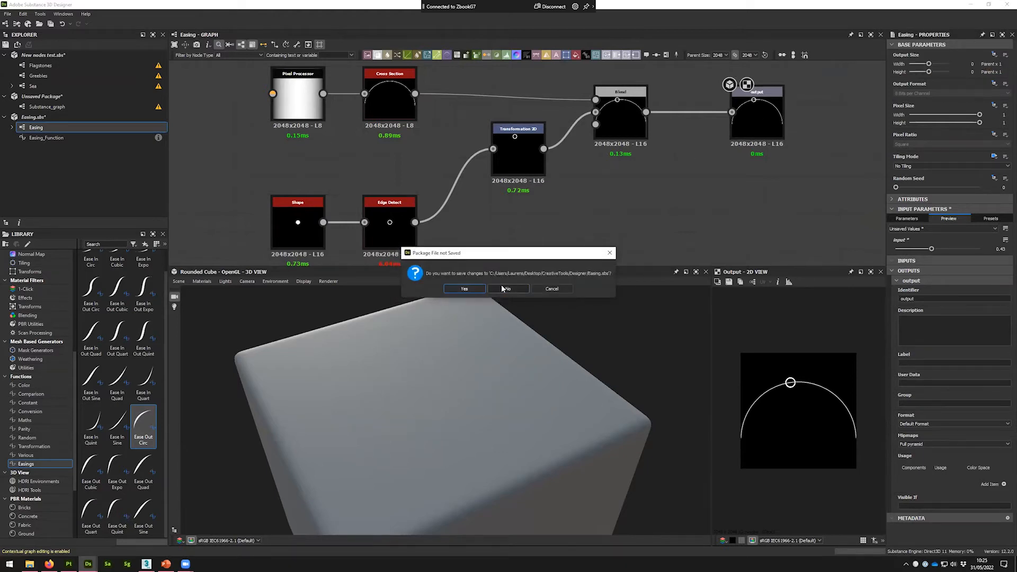
pyautogui.click(517, 290)
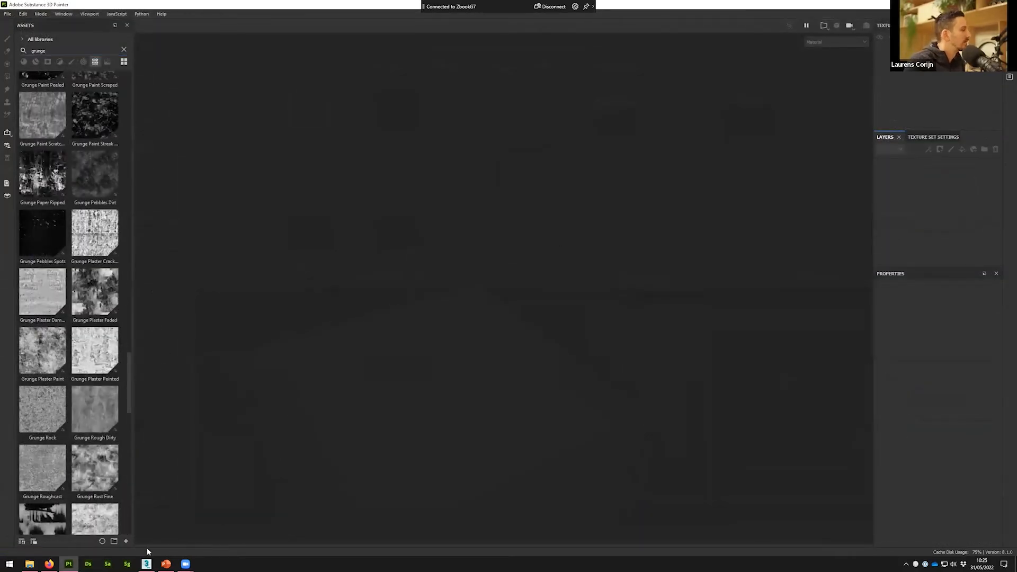
# Step: Show the slide of upcoming Substance 3D Painter features in PowerPoint, and switch back to Substance 3D Painter
pyautogui.click(165, 564)
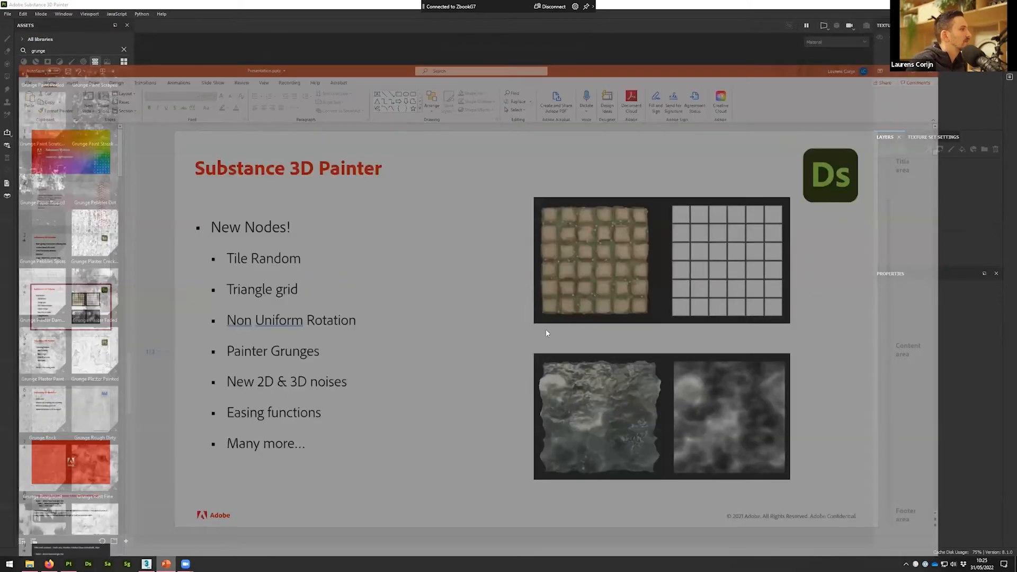
pyautogui.scroll(-1, 543, 305)
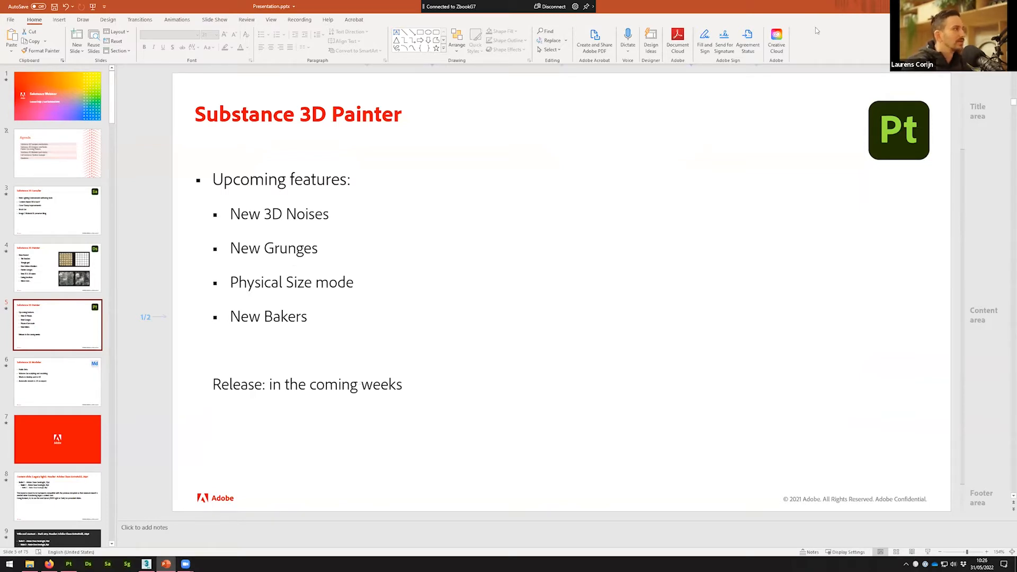
pyautogui.click(166, 564)
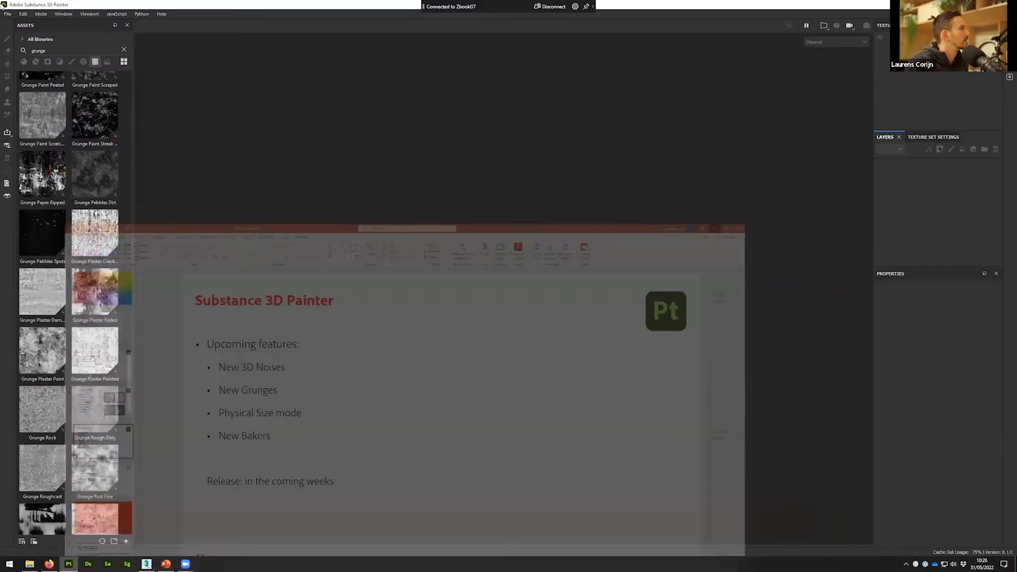
# Step: Open the PreviewSphere sample project
pyautogui.click(7, 13)
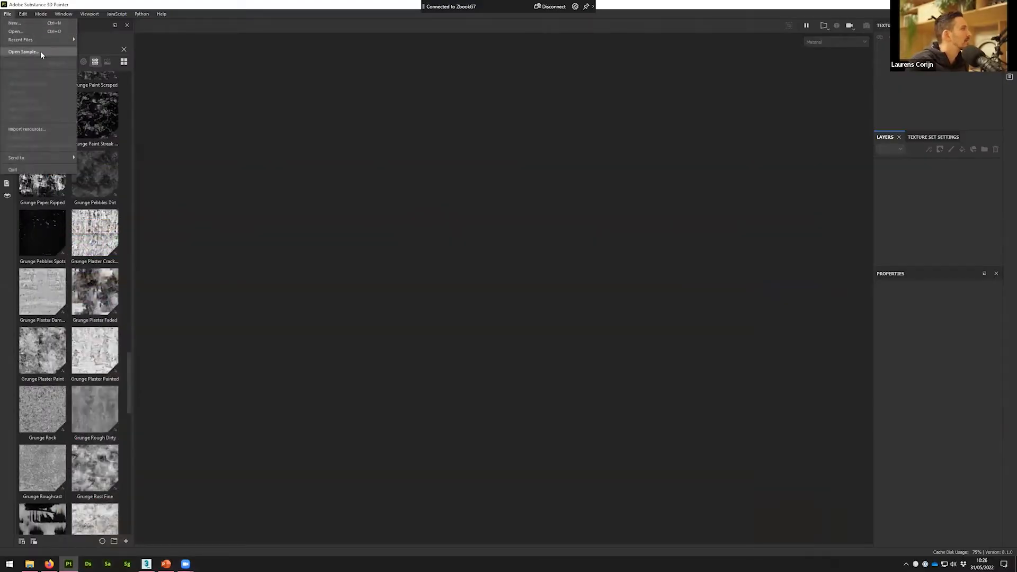
pyautogui.click(41, 51)
pyautogui.click(116, 83)
pyautogui.click(409, 282)
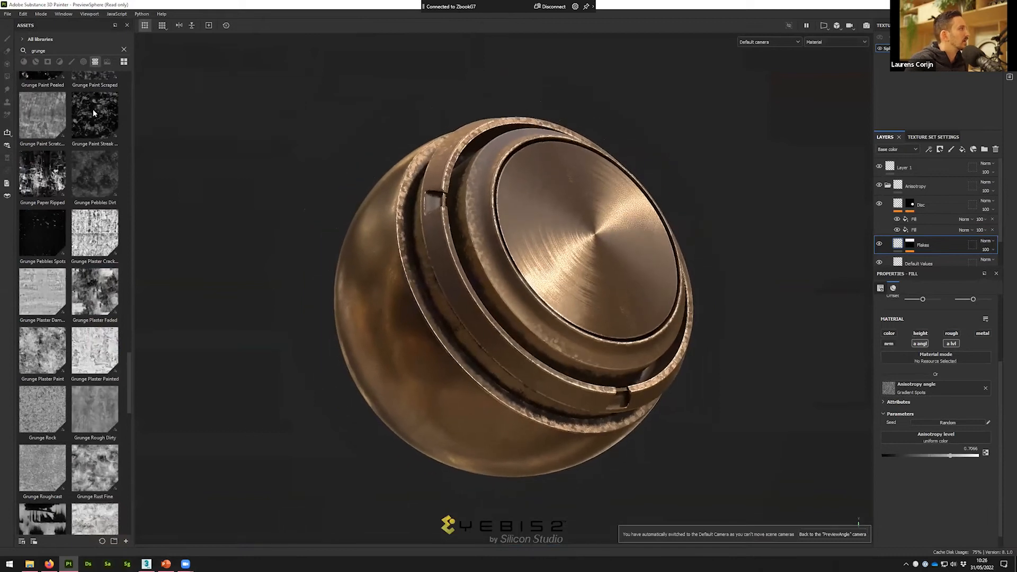
# Step: Clear the grunge asset filter and add a fill layer above Layer 1 with 3D Voronoi Fractal as its base color
pyautogui.click(123, 50)
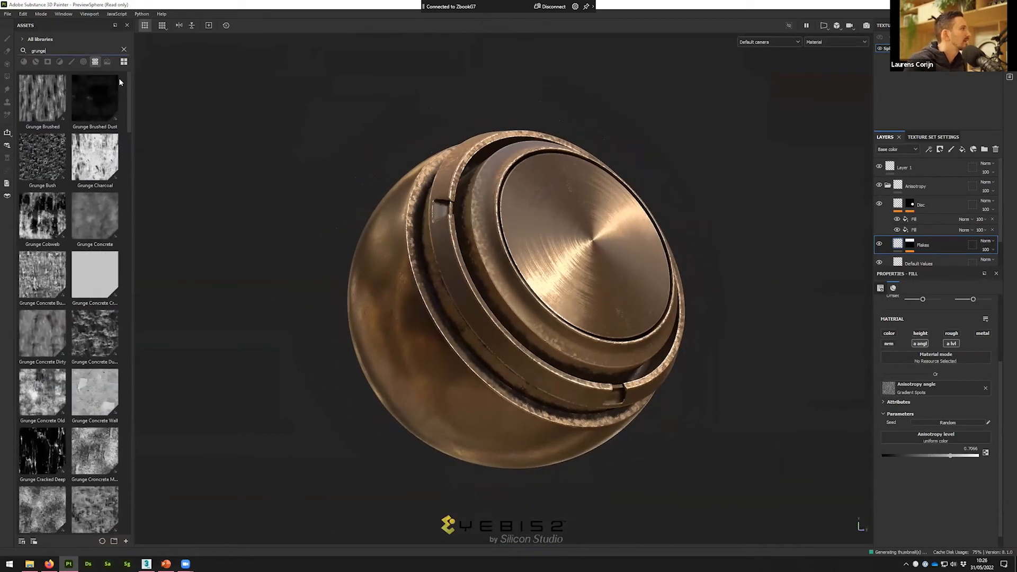
pyautogui.click(948, 171)
pyautogui.click(962, 150)
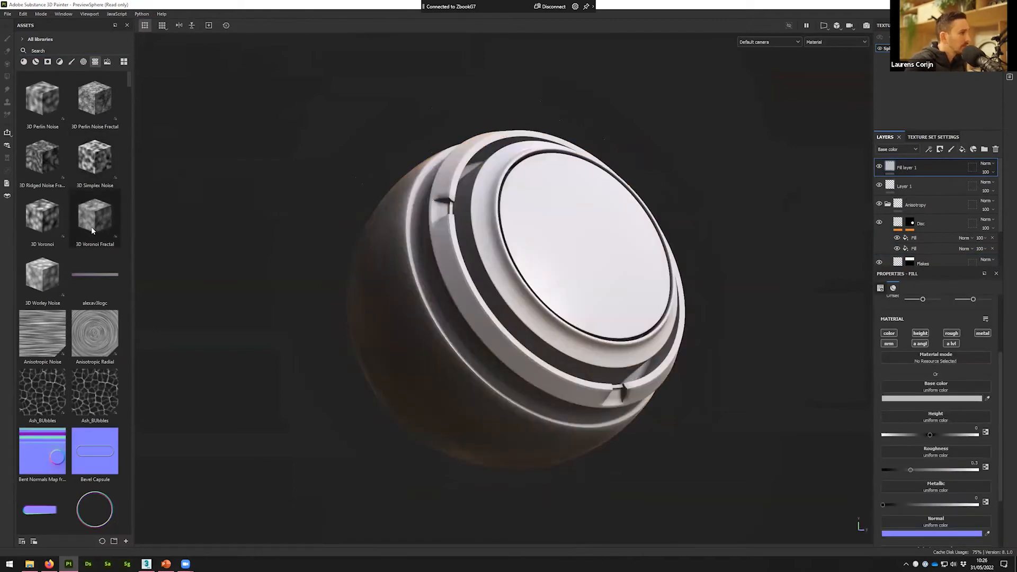
pyautogui.moveTo(91, 228); pyautogui.dragTo(935, 386)
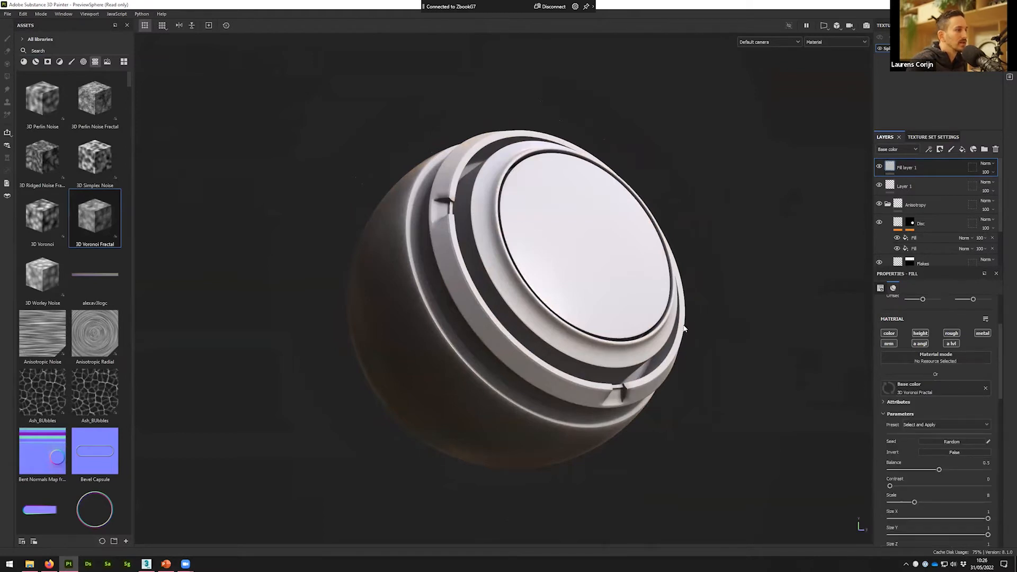
# Step: Examine the 3D Voronoi Fractal noise on the sphere from several angles and close up across its grooves
pyautogui.keyDown('alt'); pyautogui.moveTo(577, 332); pyautogui.dragTo(665, 258); pyautogui.keyUp('alt')
pyautogui.keyDown('alt'); pyautogui.moveTo(665, 258); pyautogui.dragTo(452, 339, button='middle'); pyautogui.keyUp('alt')
pyautogui.keyDown('alt'); pyautogui.moveTo(452, 339); pyautogui.dragTo(577, 384, button='right'); pyautogui.keyUp('alt')
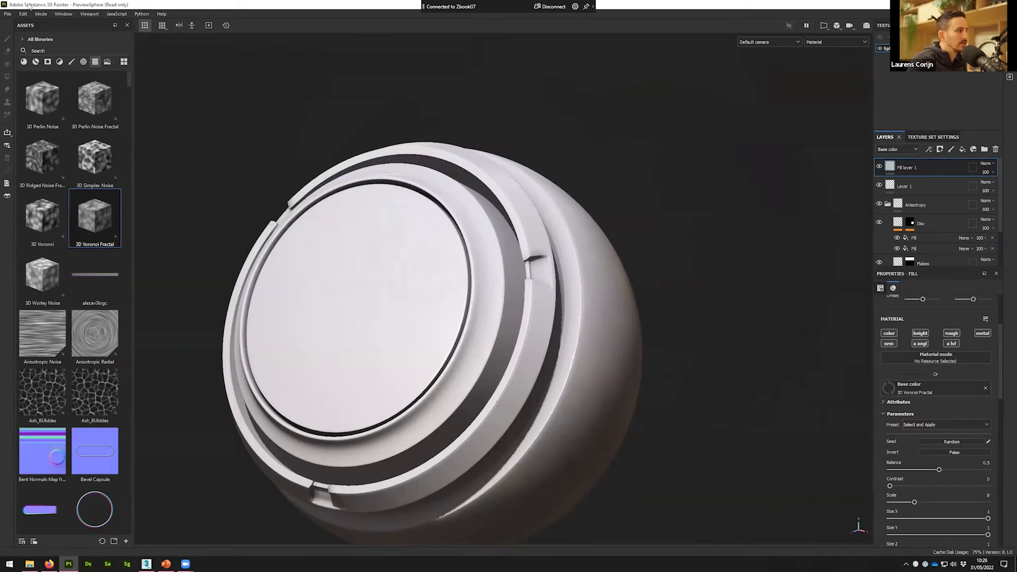
pyautogui.click(72, 562)
pyautogui.click(74, 563)
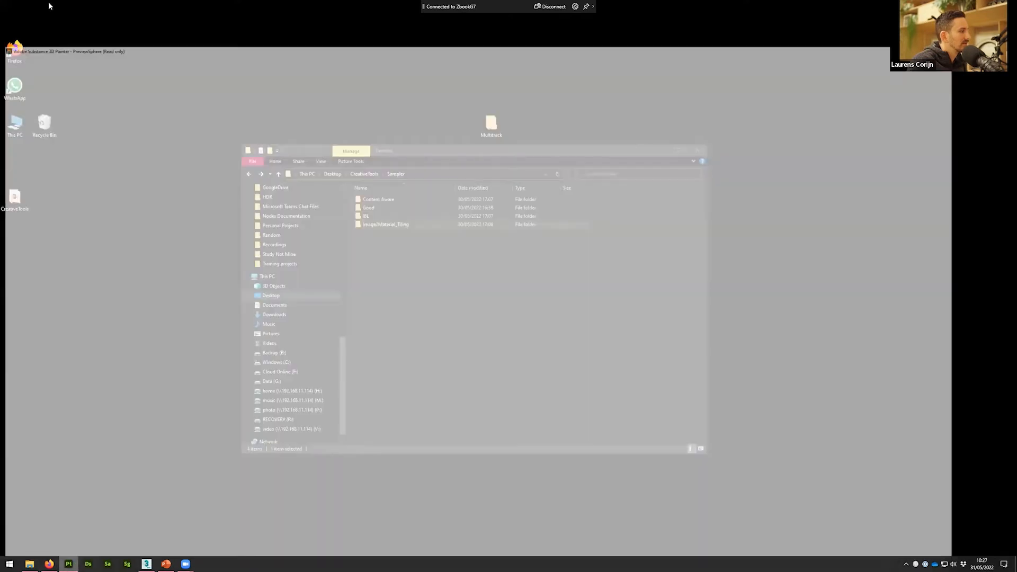
pyautogui.moveTo(538, 331)
pyautogui.keyDown('alt'); pyautogui.mouseDown()
pyautogui.moveTo(560, 277)
pyautogui.moveTo(571, 372)
pyautogui.moveTo(584, 398)
pyautogui.mouseUp(); pyautogui.keyUp('alt')
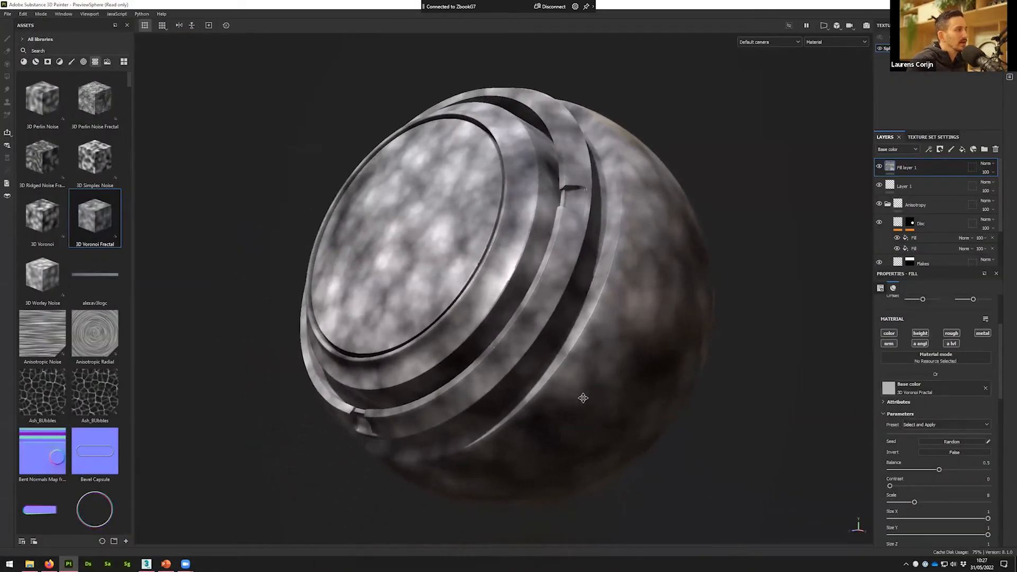
pyautogui.keyDown('alt'); pyautogui.moveTo(583, 398); pyautogui.dragTo(606, 488, button='right'); pyautogui.keyUp('alt')
pyautogui.keyDown('alt'); pyautogui.moveTo(611, 413); pyautogui.dragTo(625, 497, button='middle'); pyautogui.keyUp('alt')
pyautogui.keyDown('alt'); pyautogui.moveTo(625, 498); pyautogui.dragTo(629, 375, button='right'); pyautogui.keyUp('alt')
pyautogui.keyDown('alt'); pyautogui.moveTo(629, 374); pyautogui.dragTo(615, 259, button='middle'); pyautogui.keyUp('alt')
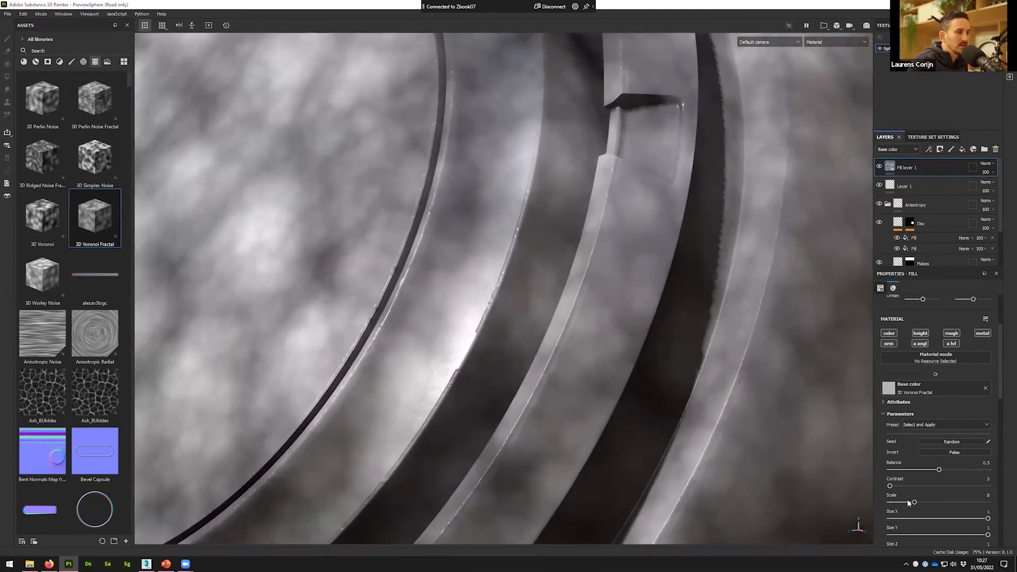
# Step: Reduce the 3D Voronoi Fractal noise scale to 2.72
pyautogui.moveTo(914, 503); pyautogui.dragTo(903, 503)
pyautogui.keyDown('alt'); pyautogui.moveTo(586, 450); pyautogui.dragTo(644, 254, button='right'); pyautogui.keyUp('alt')
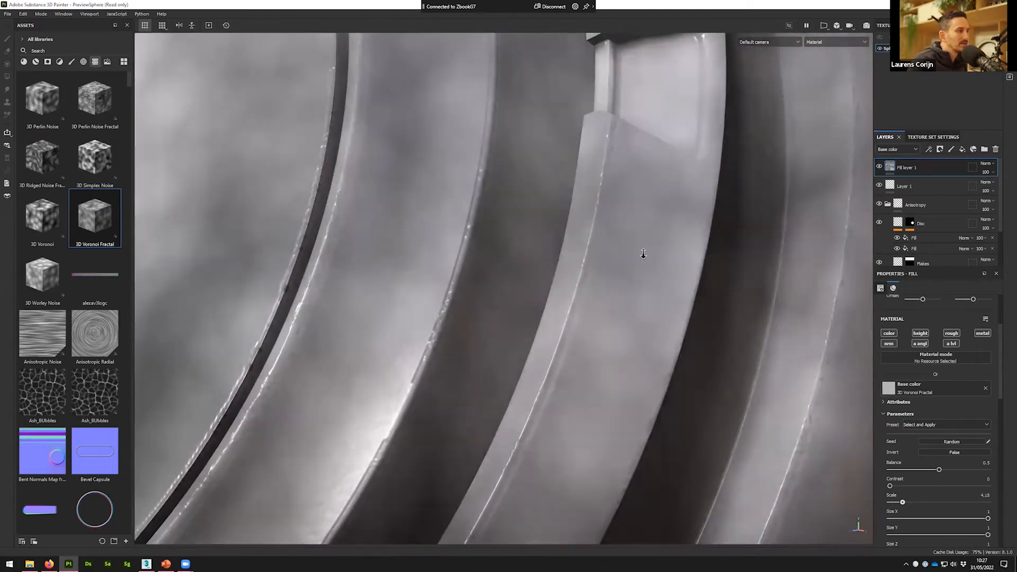
pyautogui.moveTo(903, 503); pyautogui.dragTo(898, 503)
pyautogui.keyDown('alt'); pyautogui.moveTo(729, 332); pyautogui.dragTo(563, 171, button='right'); pyautogui.keyUp('alt')
# Step: Display only the base color channel in the viewport and examine the noise's continuity around the sphere
pyautogui.keyDown('alt'); pyautogui.moveTo(636, 129); pyautogui.dragTo(824, 43); pyautogui.keyUp('alt')
pyautogui.press('c')
pyautogui.click(825, 42)
pyautogui.click(824, 77)
pyautogui.keyDown('alt'); pyautogui.moveTo(567, 329); pyautogui.dragTo(652, 419); pyautogui.keyUp('alt')
pyautogui.keyDown('alt'); pyautogui.moveTo(652, 419); pyautogui.dragTo(597, 360, button='middle'); pyautogui.keyUp('alt')
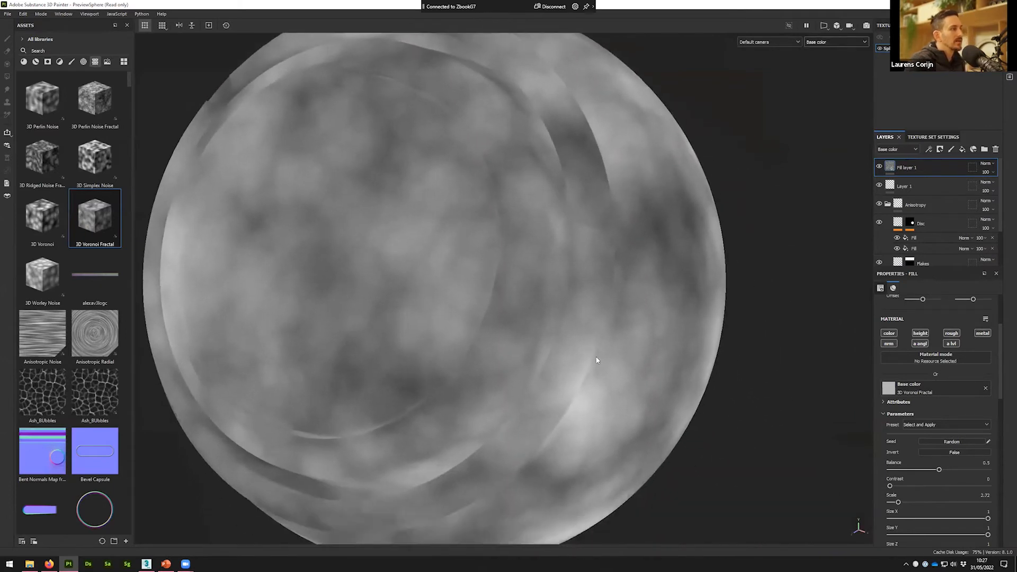
pyautogui.keyDown('alt'); pyautogui.moveTo(597, 360); pyautogui.dragTo(571, 337, button='right'); pyautogui.keyUp('alt')
pyautogui.keyDown('alt'); pyautogui.moveTo(572, 337); pyautogui.dragTo(524, 345); pyautogui.keyUp('alt')
pyautogui.keyDown('alt'); pyautogui.moveTo(525, 345); pyautogui.dragTo(470, 291, button='middle'); pyautogui.keyUp('alt')
pyautogui.keyDown('alt'); pyautogui.moveTo(470, 291); pyautogui.dragTo(758, 389); pyautogui.keyUp('alt')
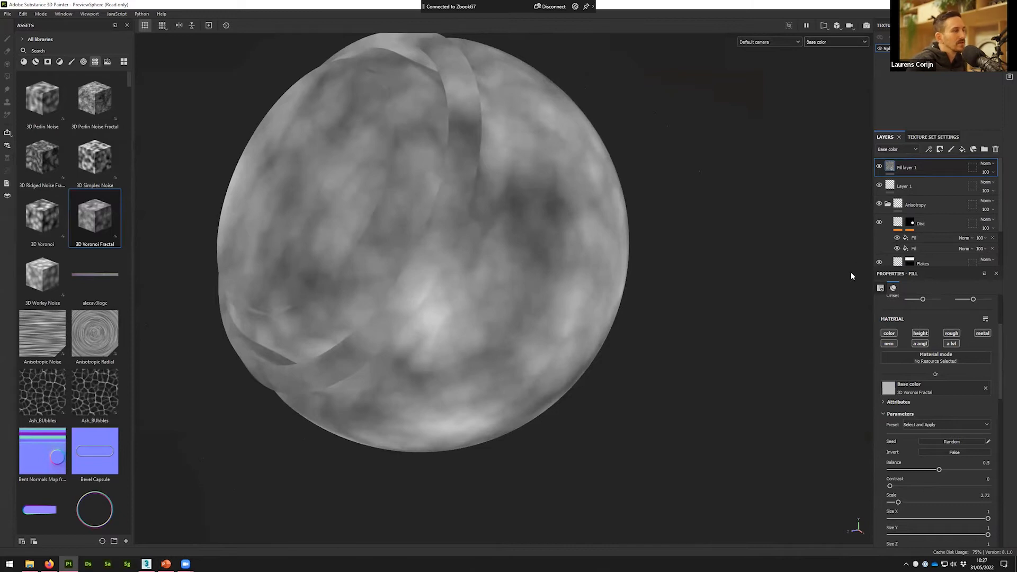
# Step: Inspect the 3D Voronoi Fractal base color on the preview sphere from several angles
pyautogui.keyDown('alt'); pyautogui.moveTo(588, 293); pyautogui.dragTo(563, 175); pyautogui.keyUp('alt')
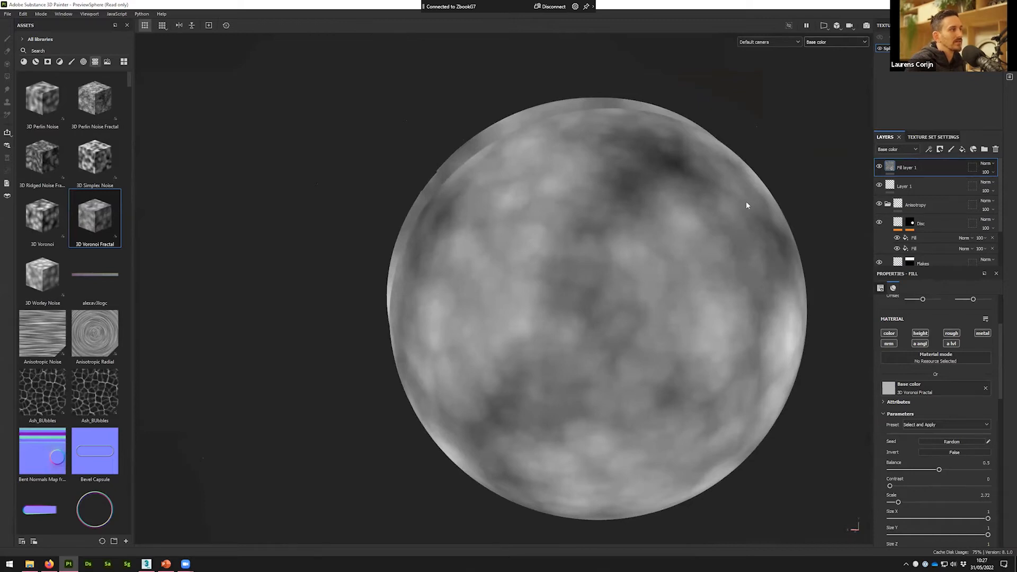
pyautogui.keyDown('alt'); pyautogui.moveTo(568, 164); pyautogui.dragTo(659, 167); pyautogui.keyUp('alt')
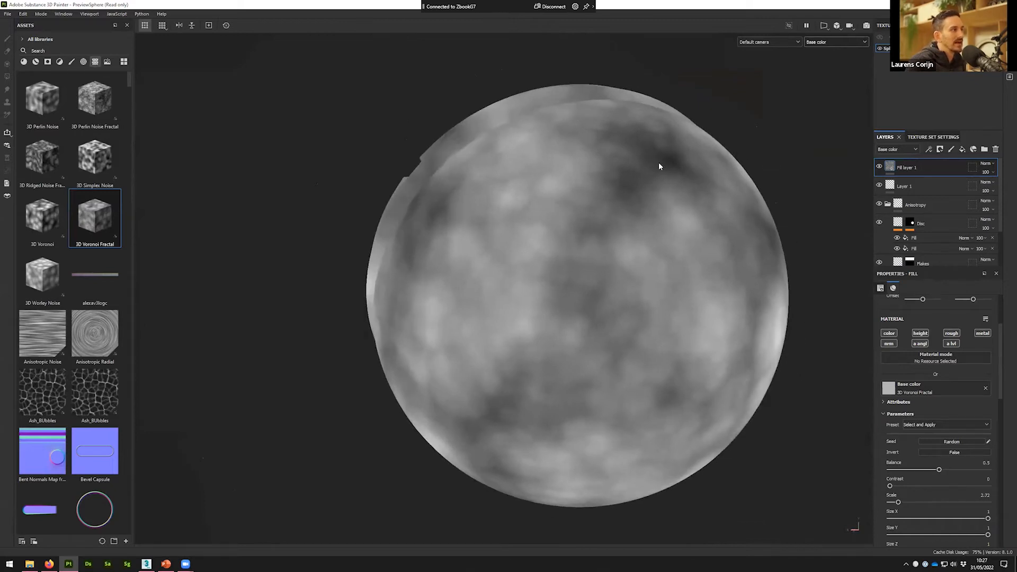
pyautogui.keyDown('alt'); pyautogui.moveTo(672, 363); pyautogui.dragTo(570, 375); pyautogui.keyUp('alt')
pyautogui.keyDown('alt'); pyautogui.moveTo(570, 374); pyautogui.dragTo(568, 406, button='right'); pyautogui.keyUp('alt')
pyautogui.click(819, 42)
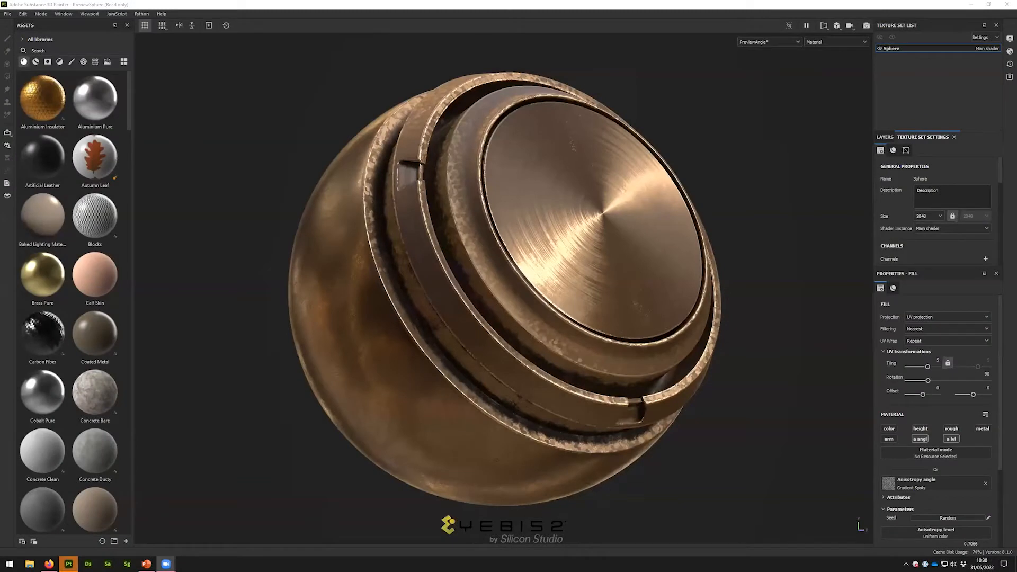
# Step: Switch to PowerPoint, open the AutoRecovered version of Presentation.pptx and view the Substance 3D Painter upcoming features slide
pyautogui.click(148, 563)
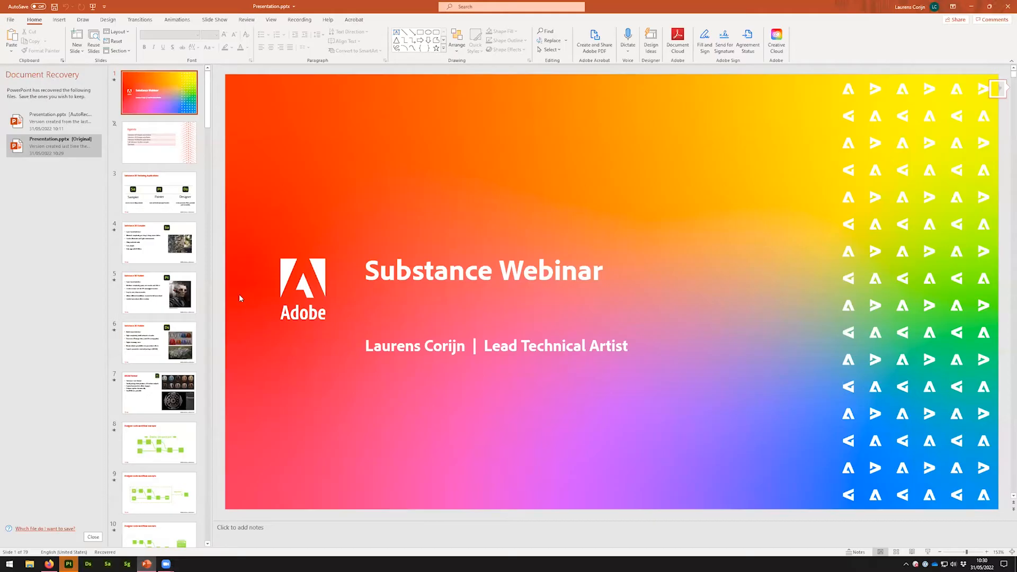
pyautogui.click(51, 119)
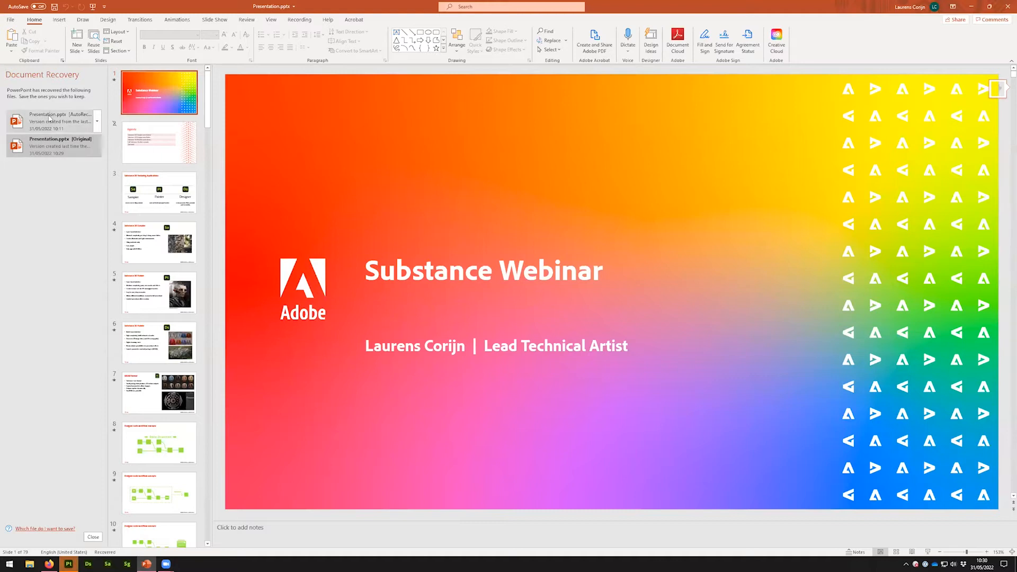
pyautogui.scroll(-3, 228, 371)
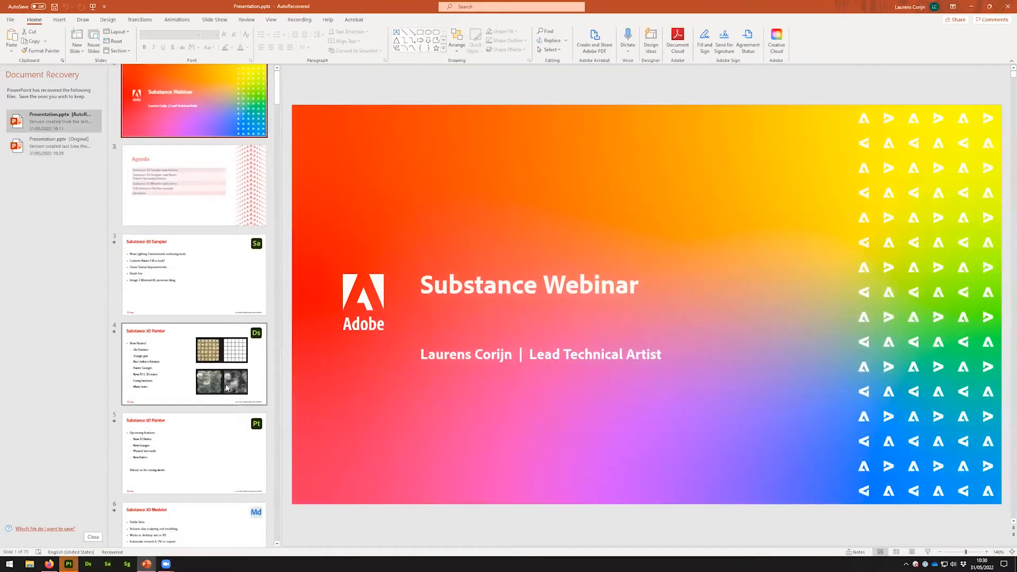
pyautogui.click(229, 382)
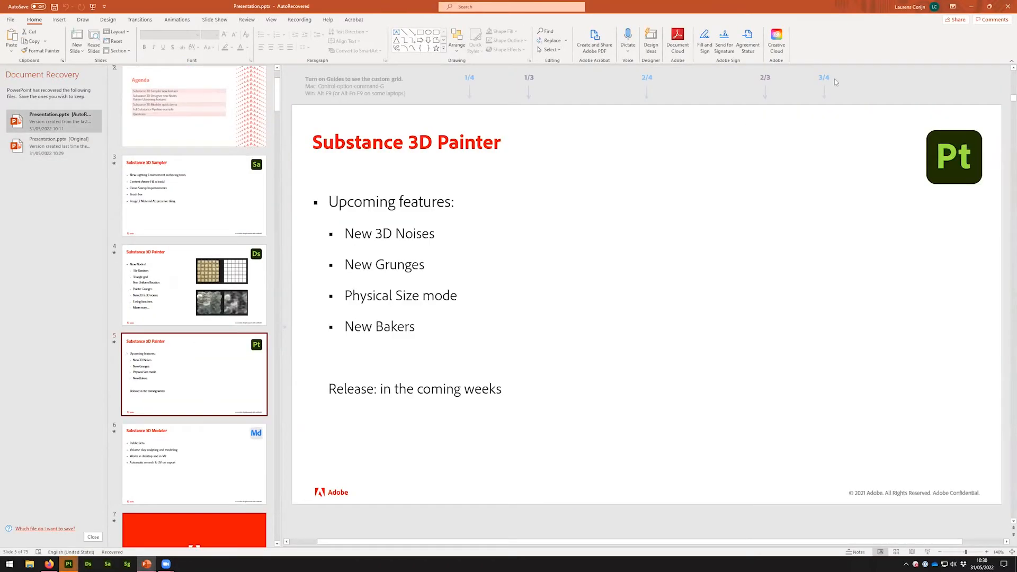
pyautogui.click(973, 7)
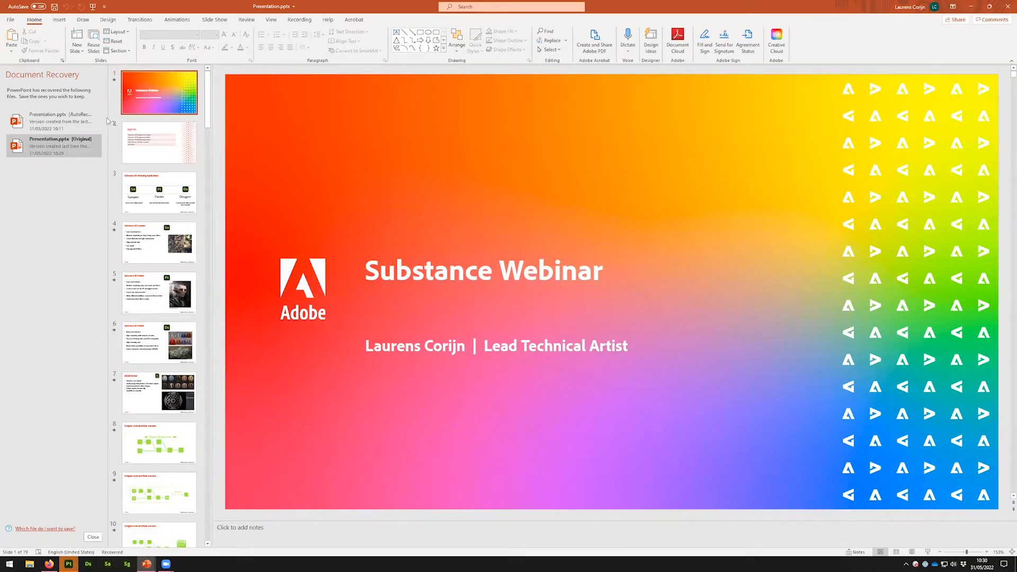
# Step: Switch back to Substance 3D Painter and search the texture assets for "grunge" to browse the available grunge maps
pyautogui.hotkey('alt', 'Tab')
pyautogui.click(95, 62)
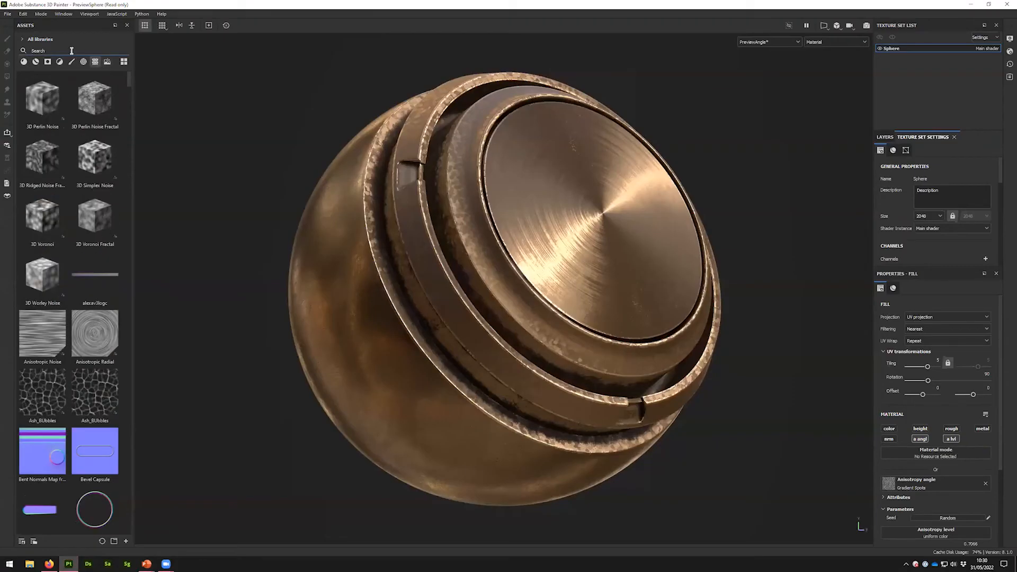
pyautogui.click(71, 51)
pyautogui.write('grunge')
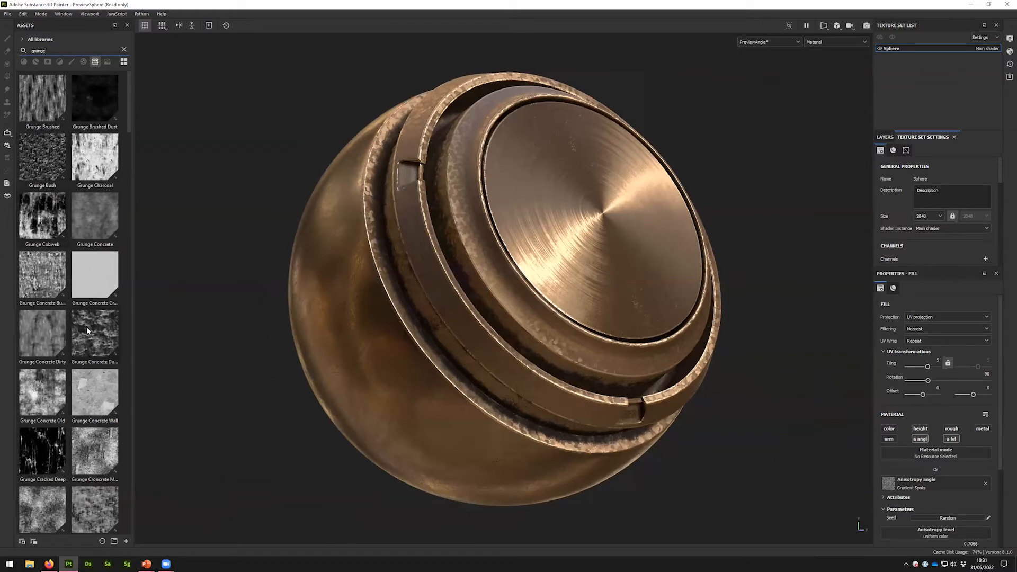
pyautogui.scroll(-10, 85, 324)
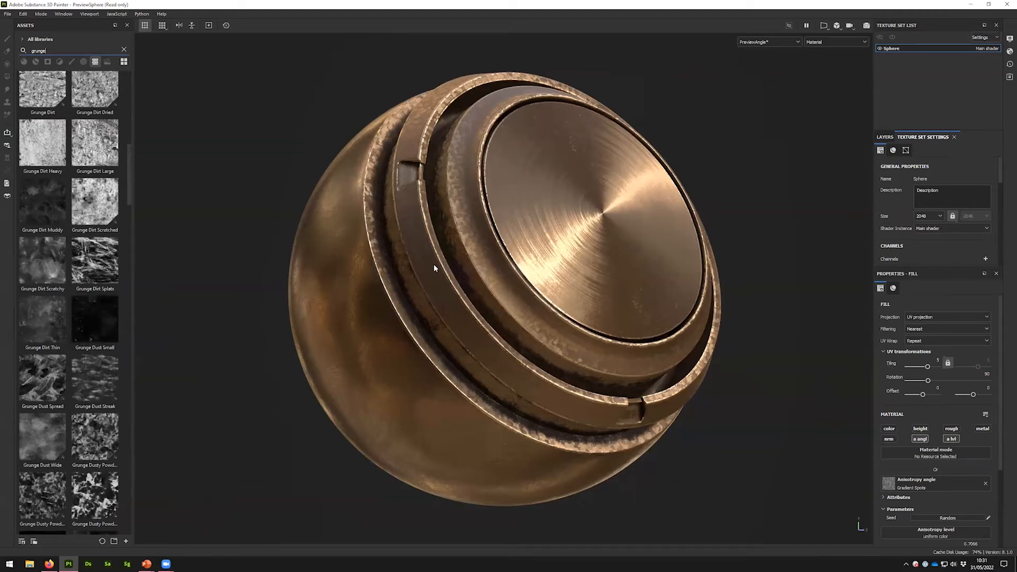
# Step: Examine the Height, Bent normals and Opacity baker parameters in the mesh map baking settings
pyautogui.hotkey('ctrl', 'shift', 'b')
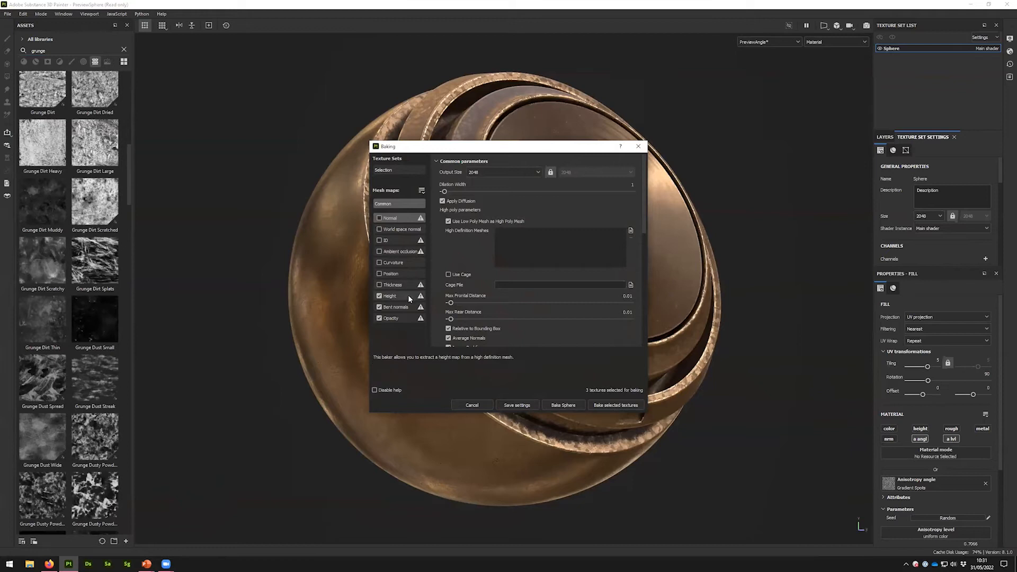
pyautogui.moveTo(406, 321)
pyautogui.moveTo(396, 297)
pyautogui.click(396, 296)
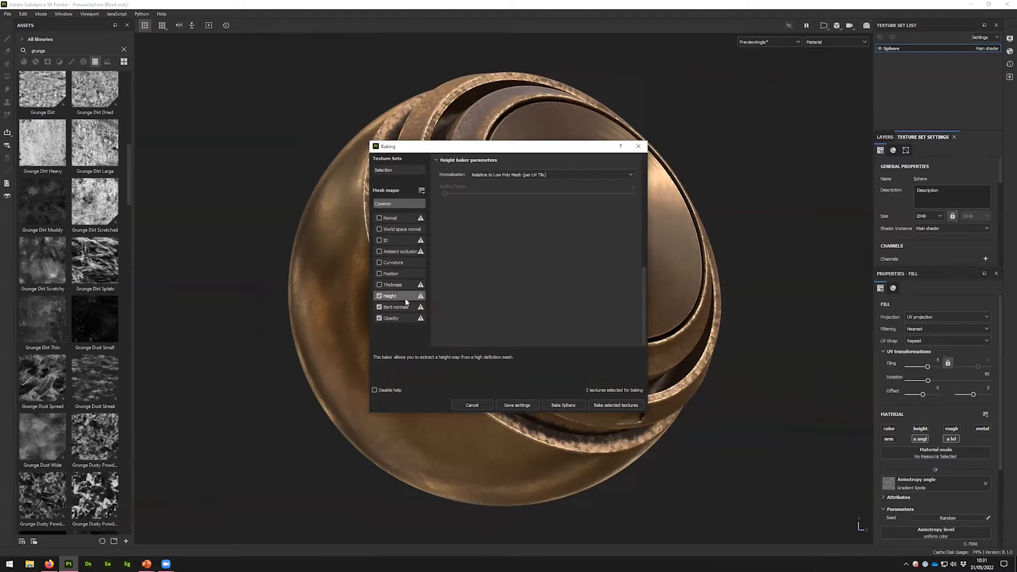
pyautogui.click(402, 309)
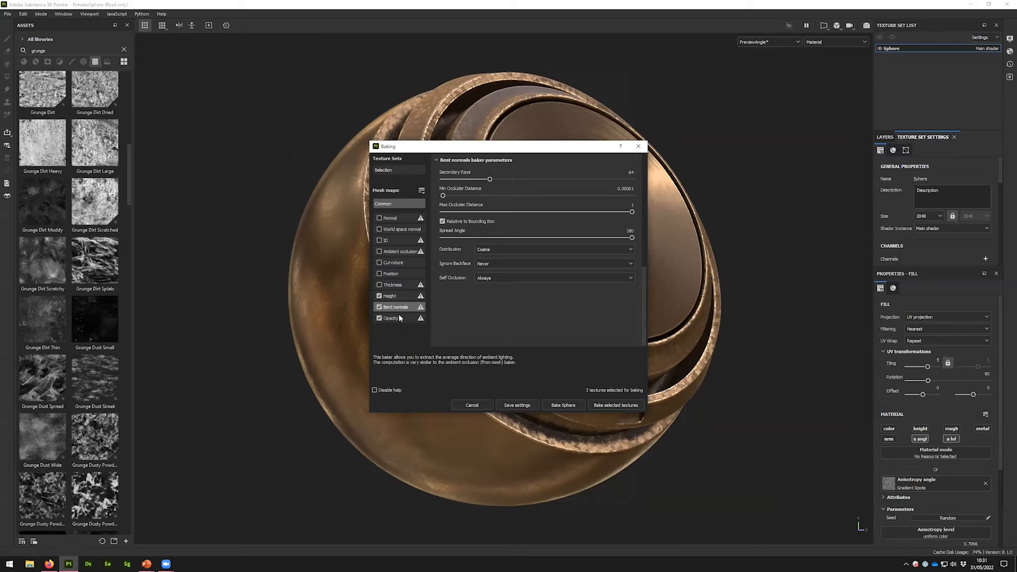
pyautogui.click(398, 318)
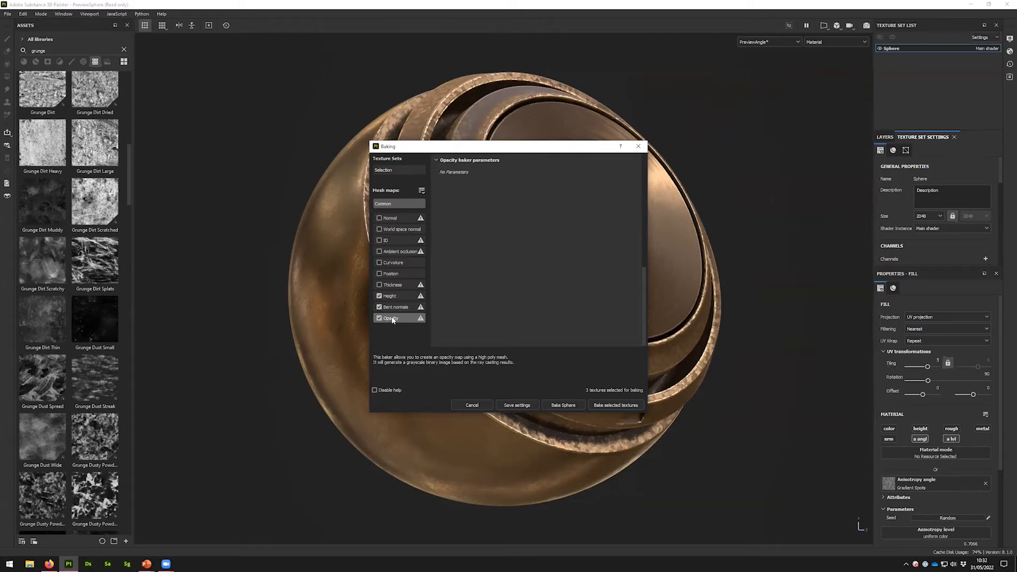
pyautogui.click(395, 296)
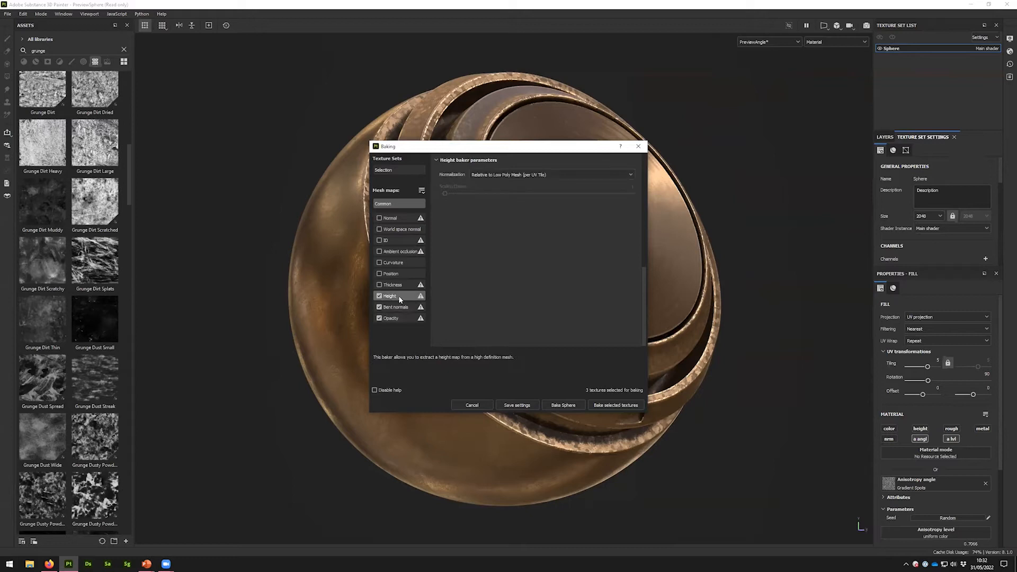
pyautogui.click(476, 407)
pyautogui.moveTo(147, 564)
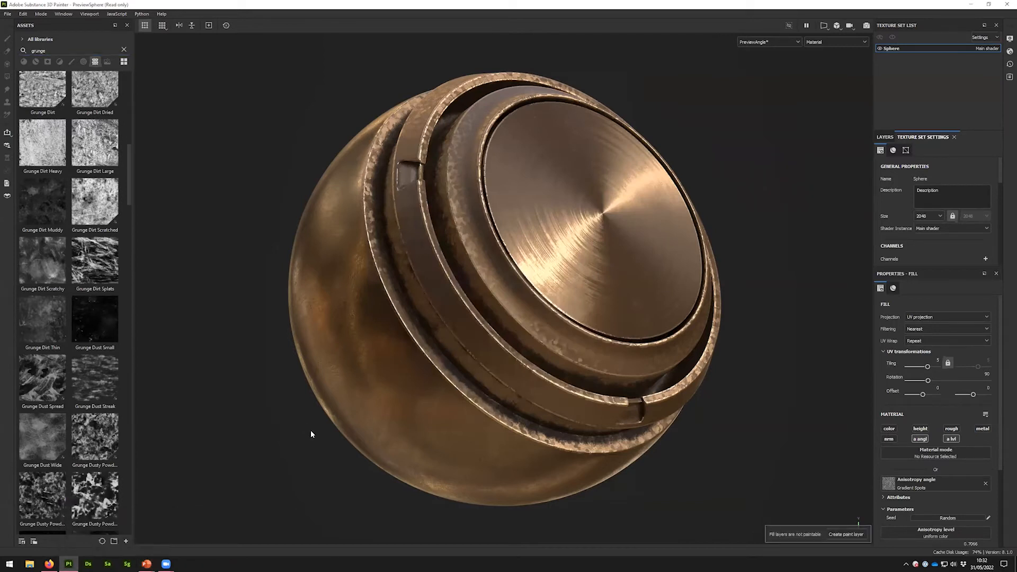
pyautogui.hotkey('ctrl', 'shift', 'b')
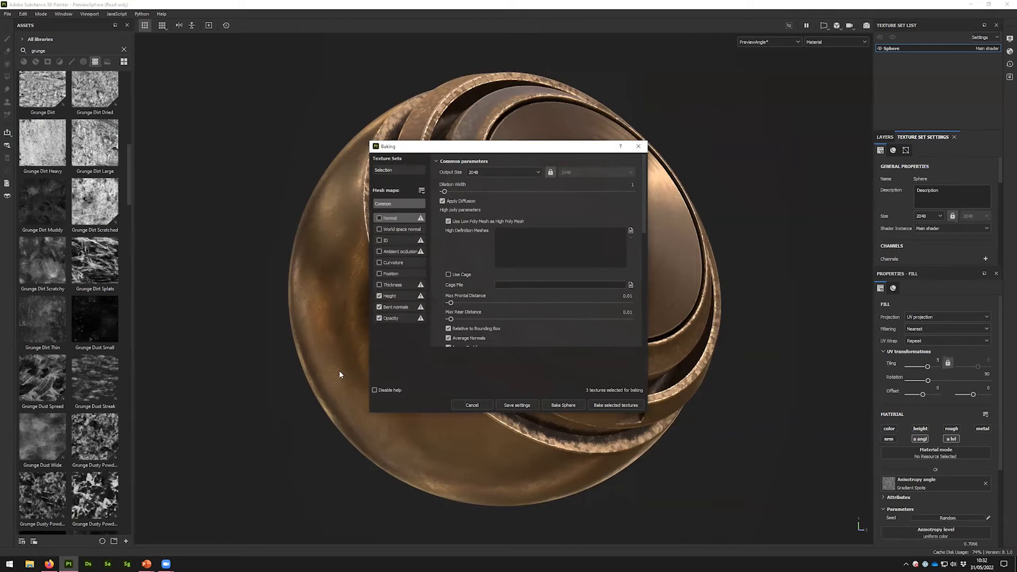
# Step: Switch to Substance 3D Designer and create a new Substance graph
pyautogui.click(88, 564)
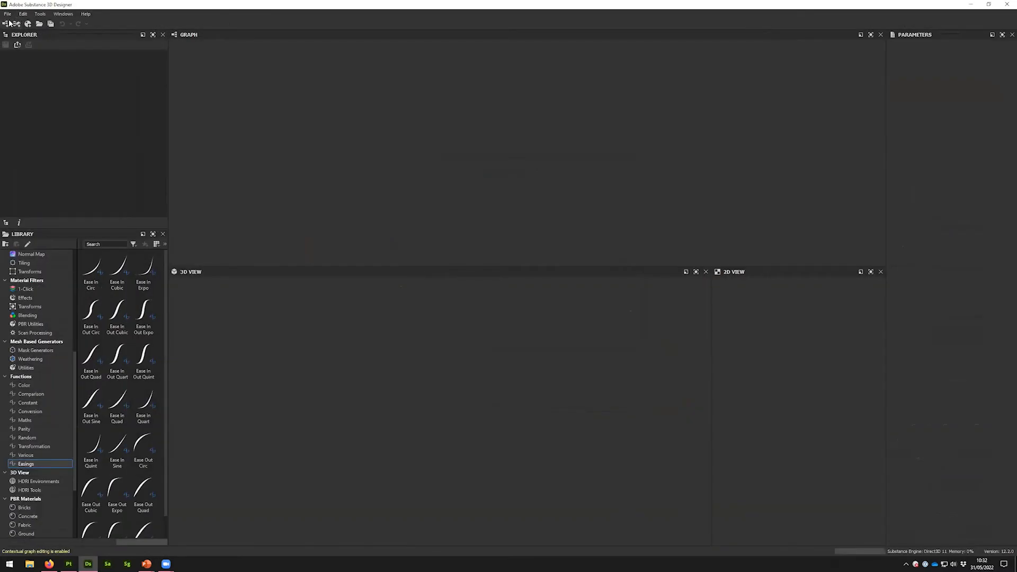
pyautogui.click(9, 22)
pyautogui.click(622, 315)
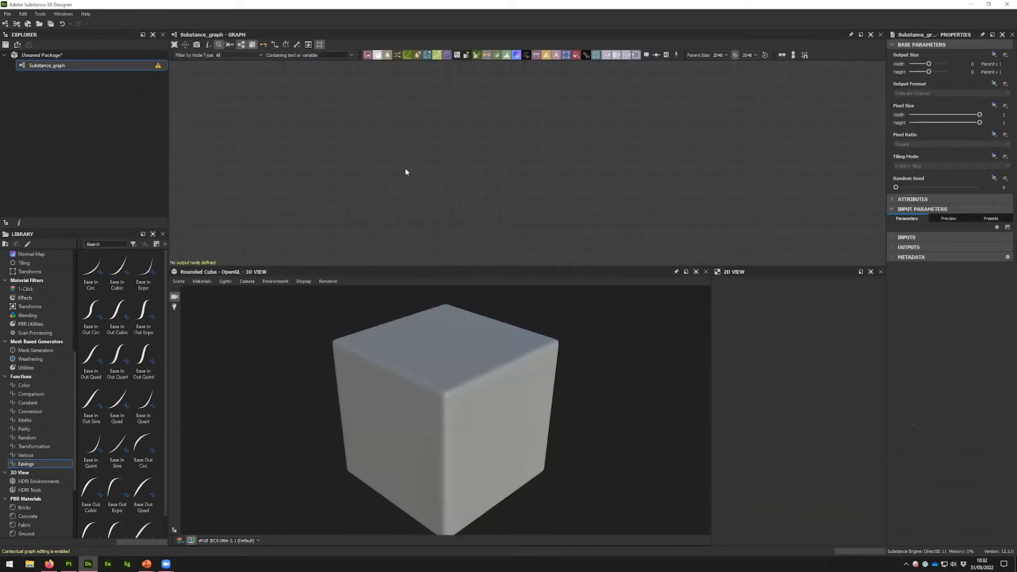
# Step: Add a Shape node with the Disc pattern and a scale of about 0.69
pyautogui.press('space')
pyautogui.write('shape')
pyautogui.click(457, 187)
pyautogui.click(921, 250)
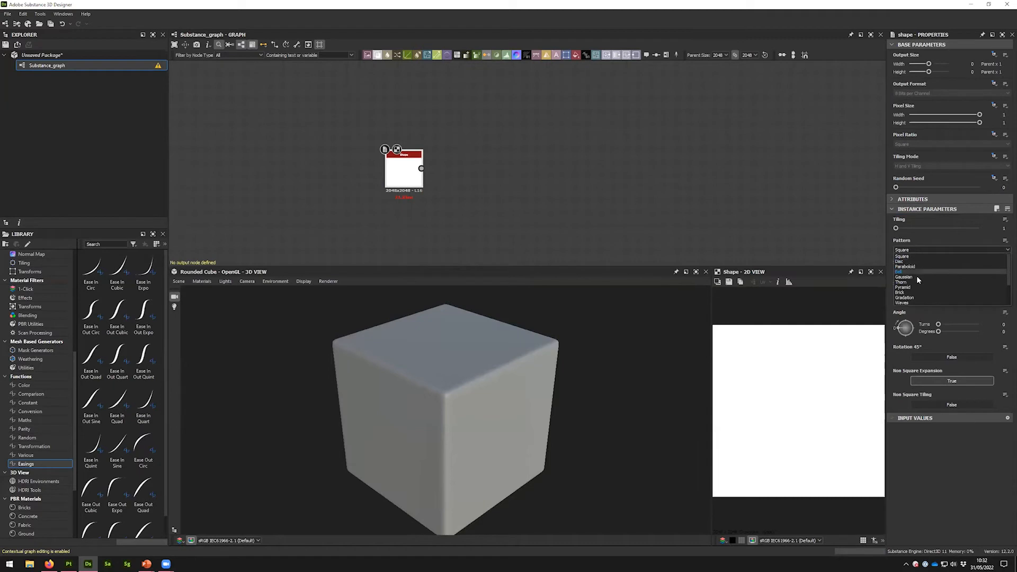
pyautogui.click(912, 261)
pyautogui.moveTo(980, 271); pyautogui.dragTo(953, 271)
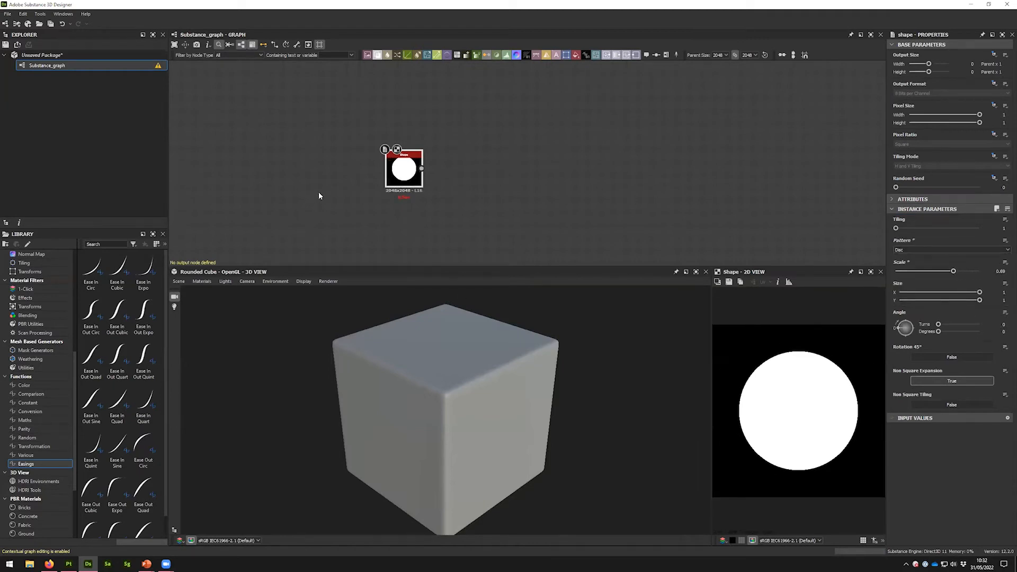
# Step: Add a Normal node fed by the Shape output and leave extra space between the two nodes
pyautogui.scroll(3, 434, 154)
pyautogui.moveTo(518, 60); pyautogui.dragTo(520, 184)
pyautogui.moveTo(408, 183); pyautogui.dragTo(494, 183)
pyautogui.scroll(5, 771, 368)
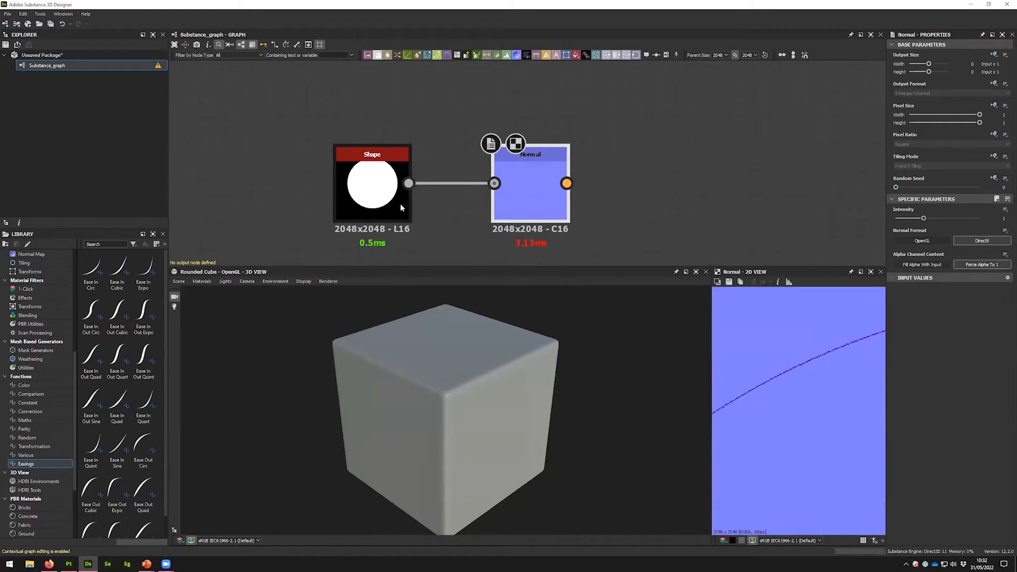
pyautogui.moveTo(401, 208); pyautogui.dragTo(322, 208)
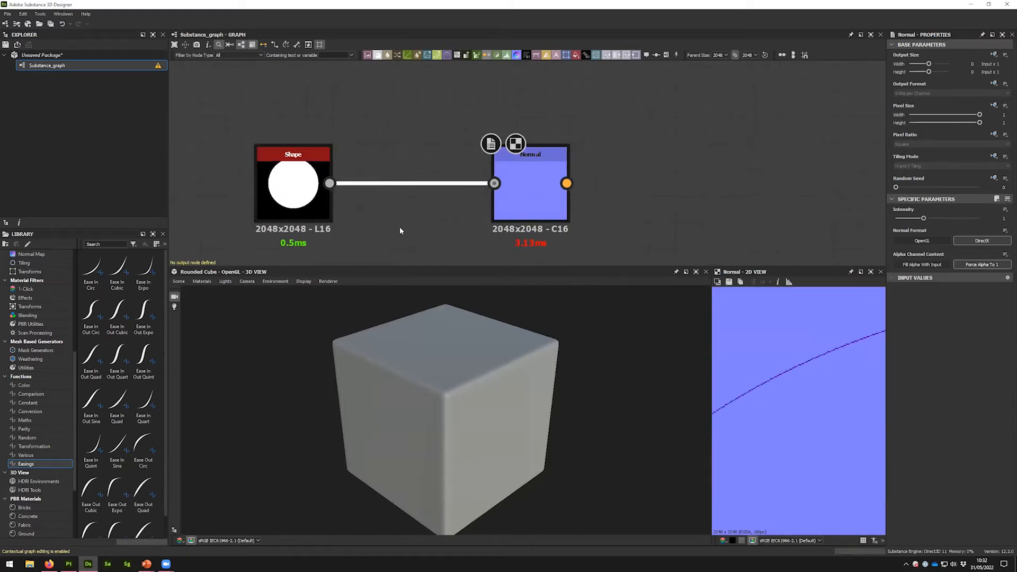
# Step: Insert a Blur HQ Grayscale node between the Shape and Normal nodes
pyautogui.press('space')
pyautogui.write('hq')
pyautogui.click(444, 245)
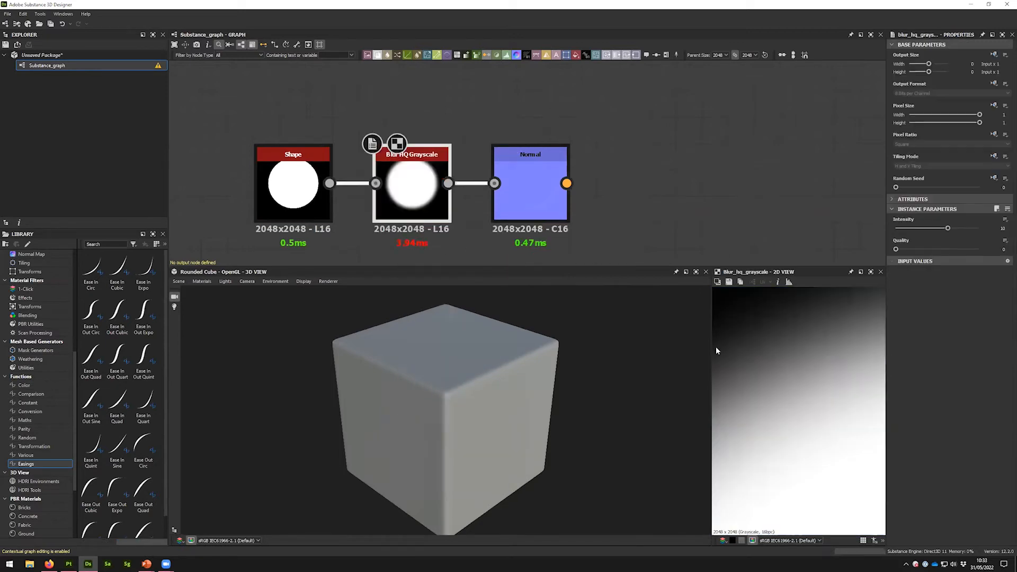
# Step: Set the Normal node's intensity to 10 and the Blur HQ Grayscale intensity to about 2.19
pyautogui.click(538, 205)
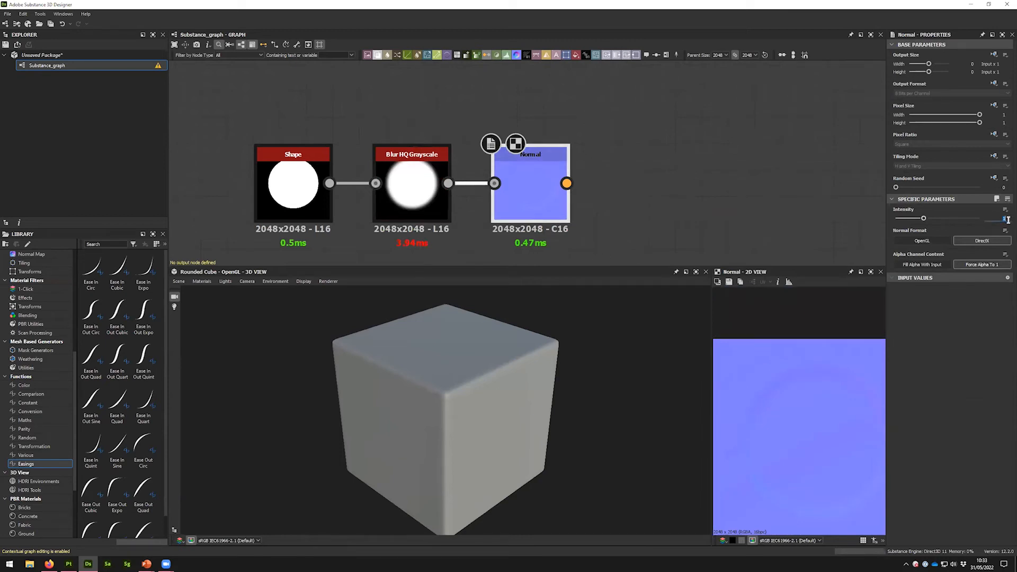
pyautogui.write('10')
pyautogui.press('Return')
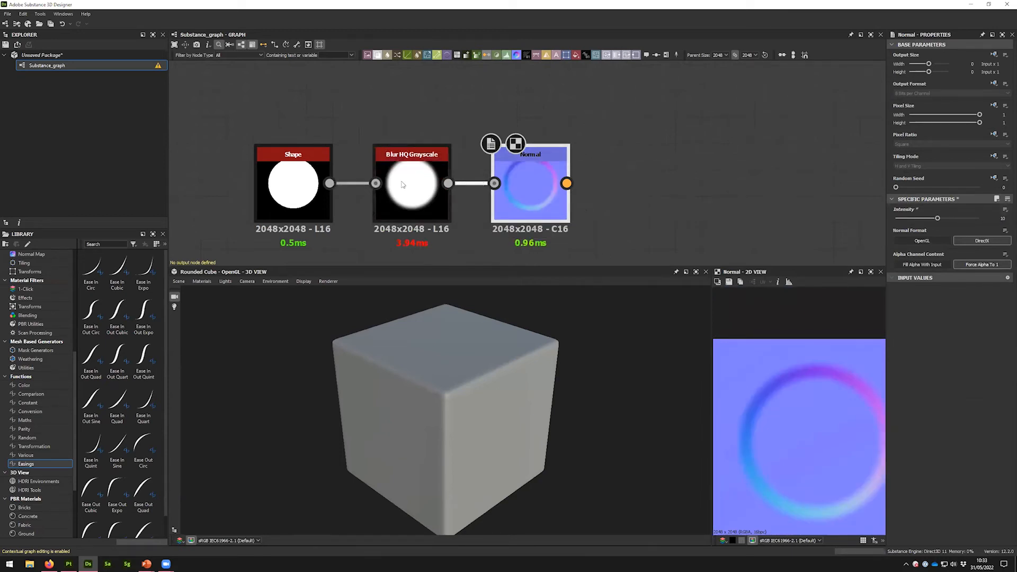
pyautogui.click(402, 184)
pyautogui.moveTo(948, 228); pyautogui.dragTo(907, 228)
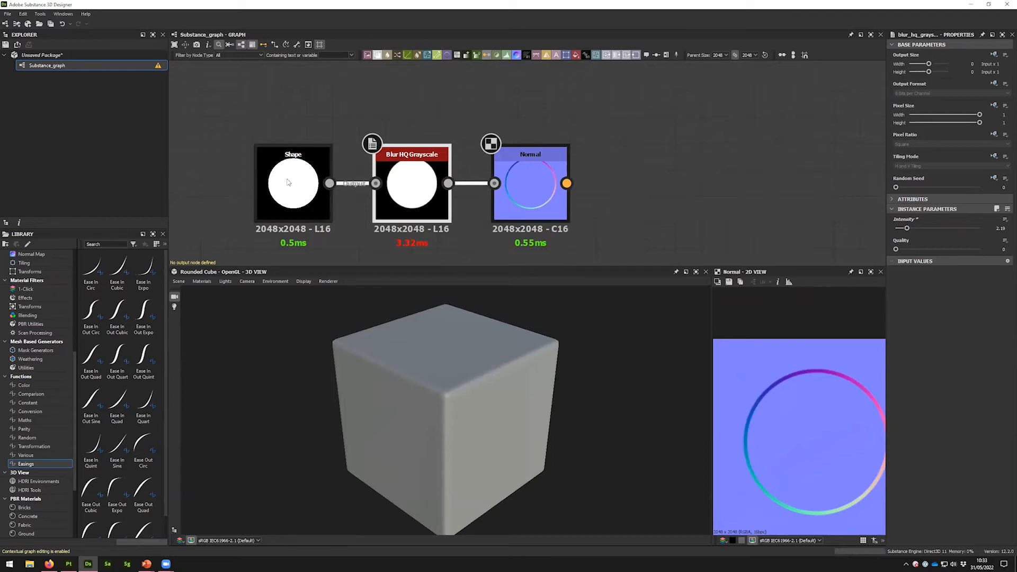
# Step: Space the nodes further apart and remove the Blur HQ Grayscale node, keeping Shape linked to Normal
pyautogui.moveTo(289, 182); pyautogui.dragTo(195, 182)
pyautogui.moveTo(396, 183); pyautogui.dragTo(471, 181, button='middle')
pyautogui.moveTo(484, 171); pyautogui.dragTo(446, 222)
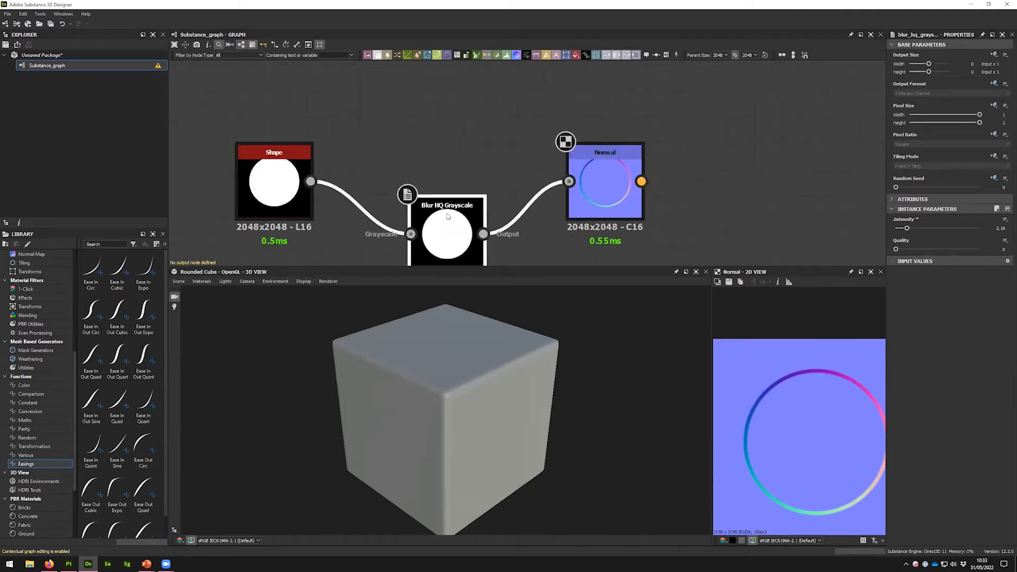
pyautogui.press('BackSpace')
# Step: Insert a Bevel node between the Shape and Normal nodes, and delete the Normal node
pyautogui.moveTo(426, 143); pyautogui.dragTo(456, 205)
pyautogui.press('space')
pyautogui.write('bev')
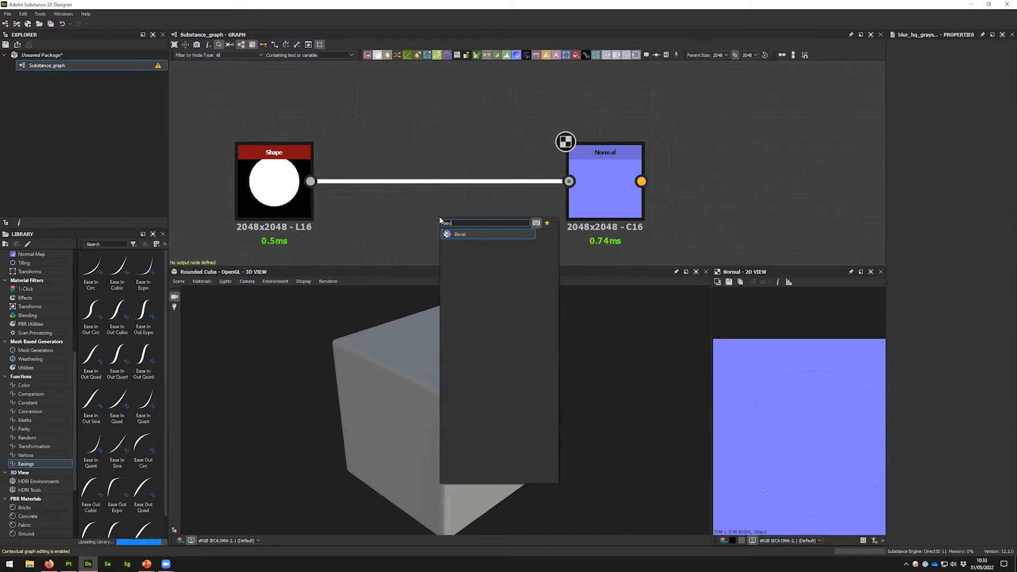
pyautogui.click(488, 235)
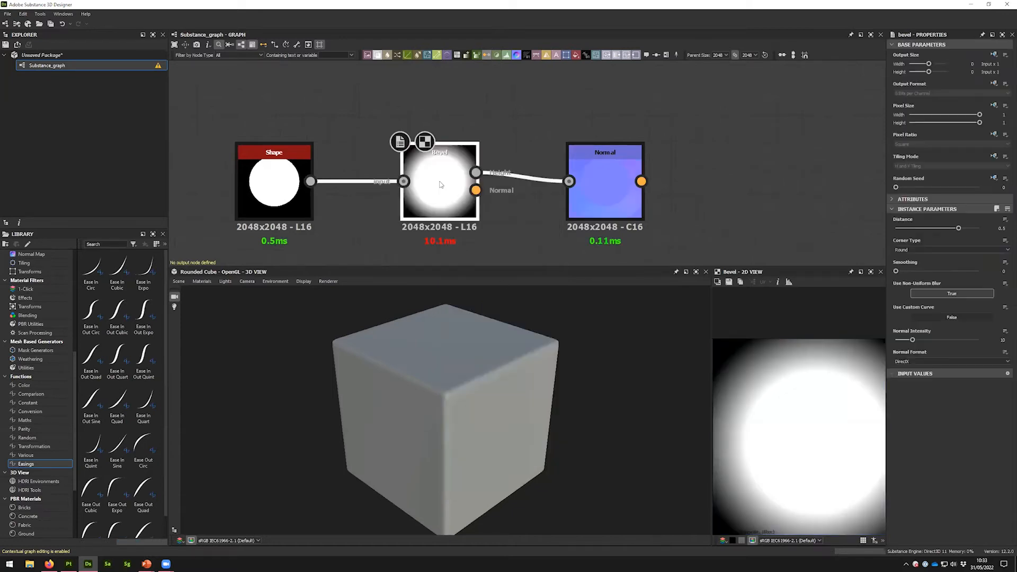
pyautogui.click(605, 190)
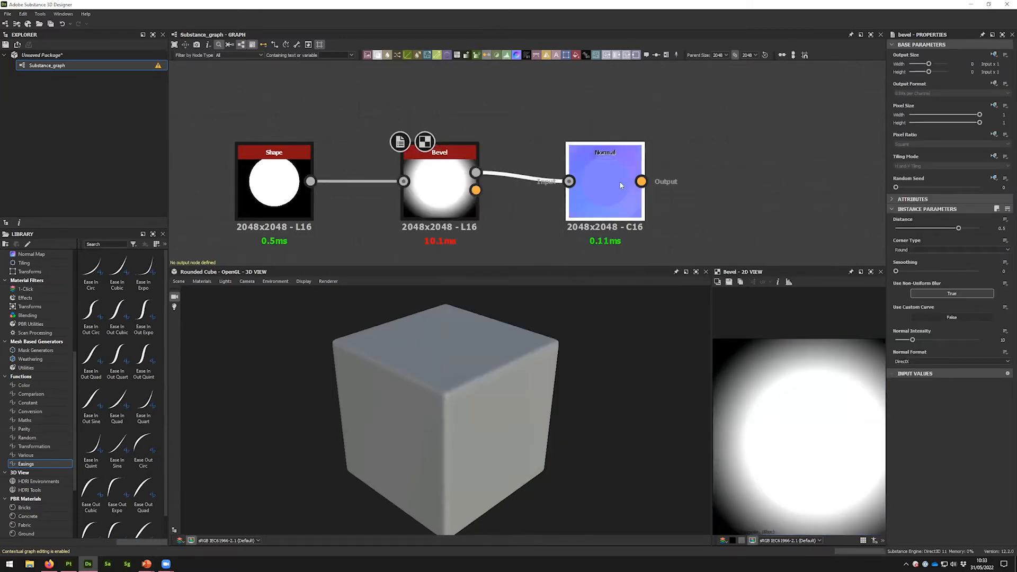
pyautogui.press('Delete')
# Step: Preview the Bevel node's Normal output in the 2D view and set the bevel distance to about 0.13
pyautogui.moveTo(476, 189); pyautogui.dragTo(829, 383)
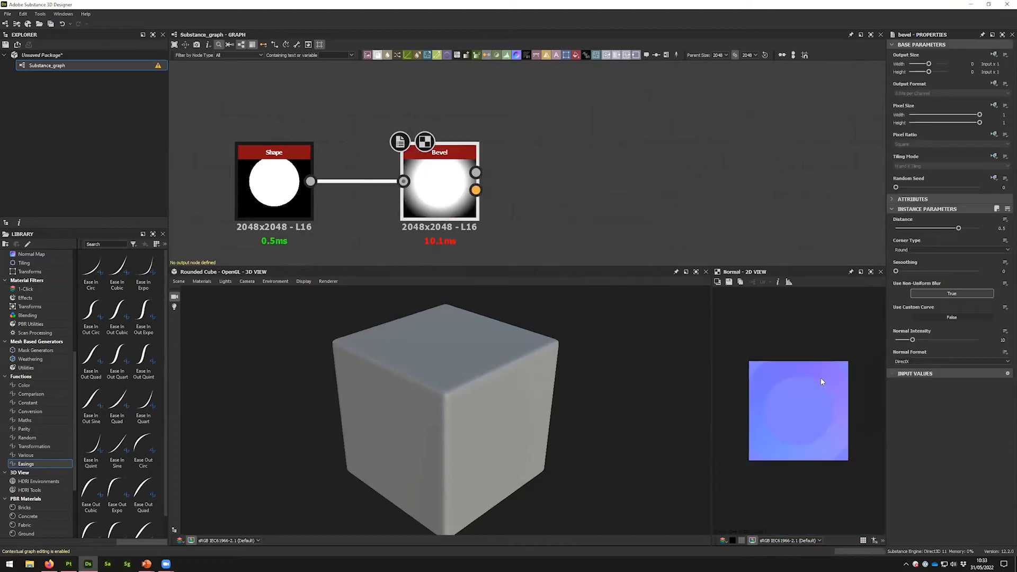
pyautogui.scroll(5, 825, 374)
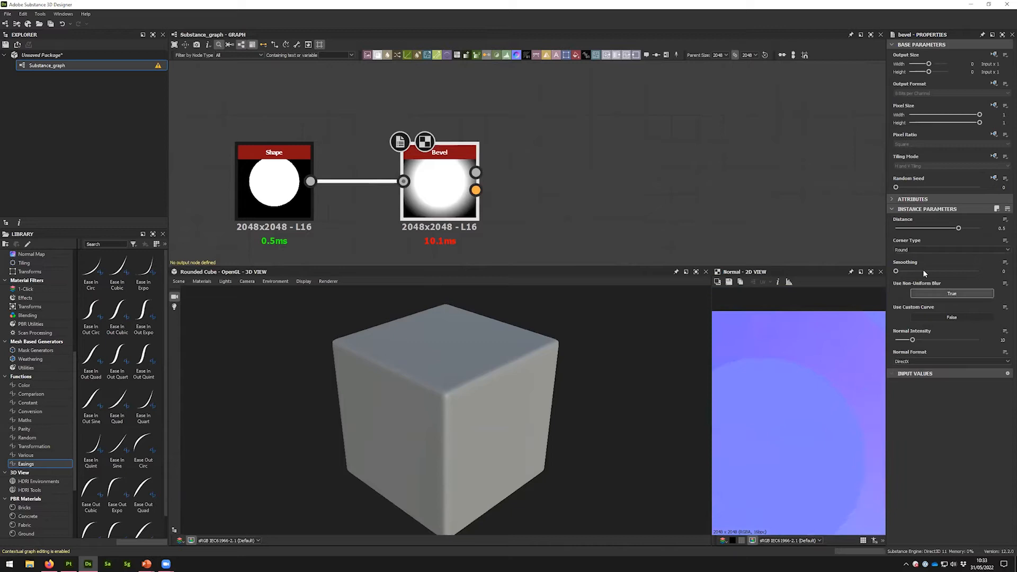
pyautogui.moveTo(958, 228)
pyautogui.mouseDown()
pyautogui.moveTo(933, 231)
pyautogui.moveTo(944, 232)
pyautogui.mouseUp()
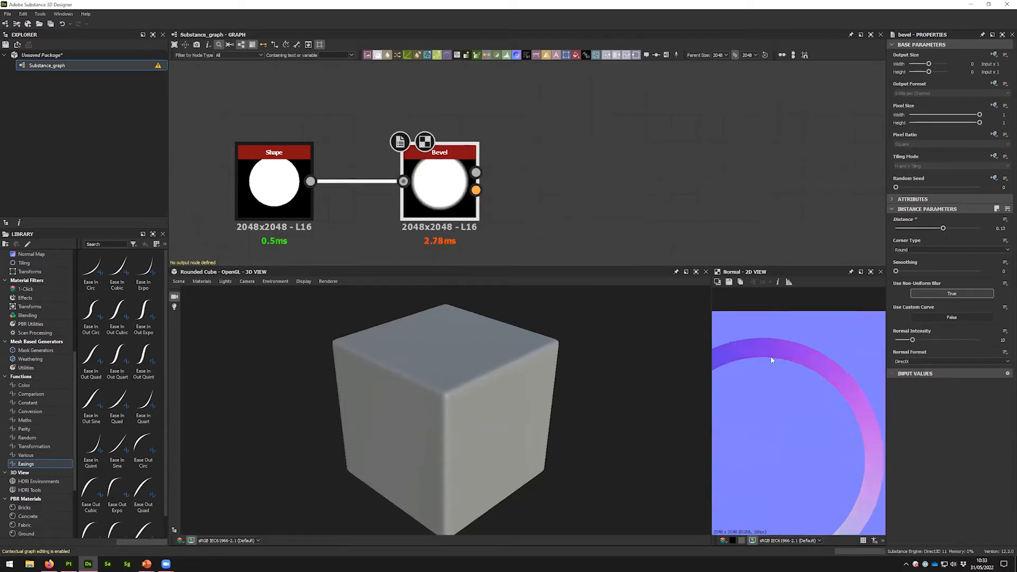
# Step: Insert a Blur node between the Shape and Bevel nodes and set its intensity to about 0.94
pyautogui.scroll(5, 807, 366)
pyautogui.moveTo(807, 366); pyautogui.dragTo(802, 364, button='middle')
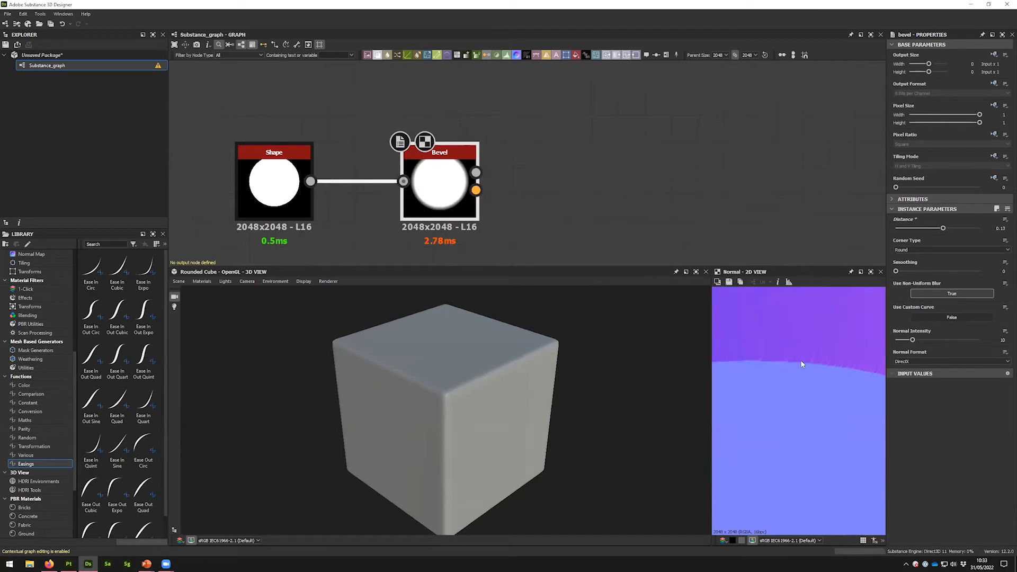
pyautogui.press('space')
pyautogui.write('blur')
pyautogui.click(377, 226)
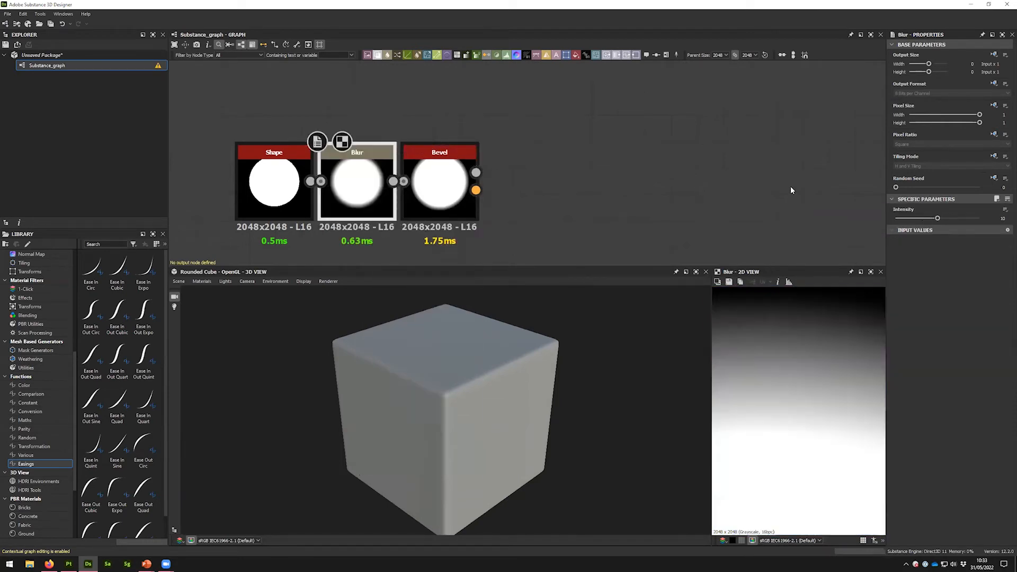
pyautogui.moveTo(937, 218); pyautogui.dragTo(899, 224)
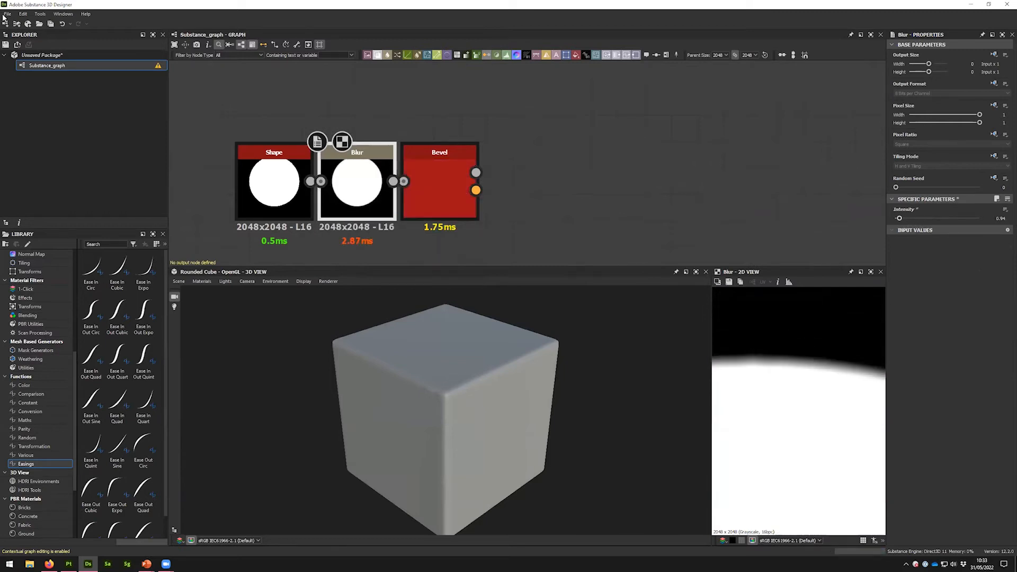
# Step: Set the Blur intensity to about 0.76 while previewing the Bevel node's Normal output, and move the Bevel node further from Blur
pyautogui.doubleClick(432, 198)
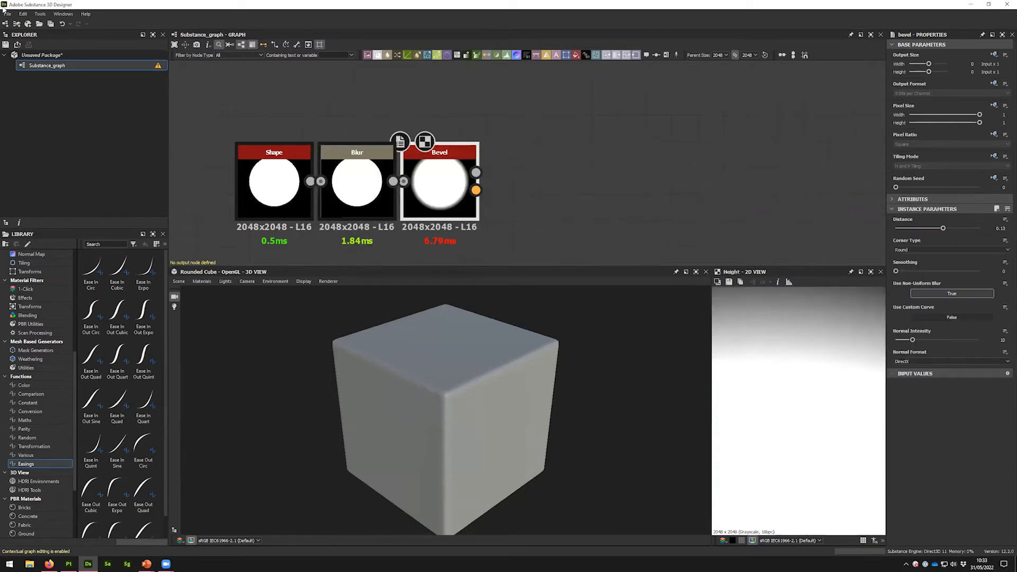
pyautogui.click(476, 190)
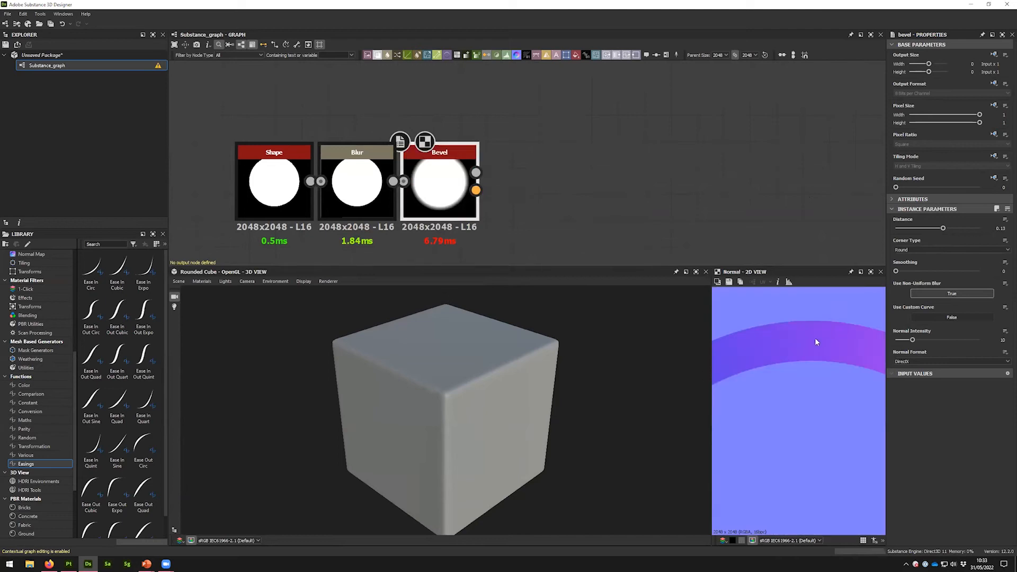
pyautogui.scroll(-2, 815, 338)
pyautogui.moveTo(944, 218); pyautogui.dragTo(960, 218)
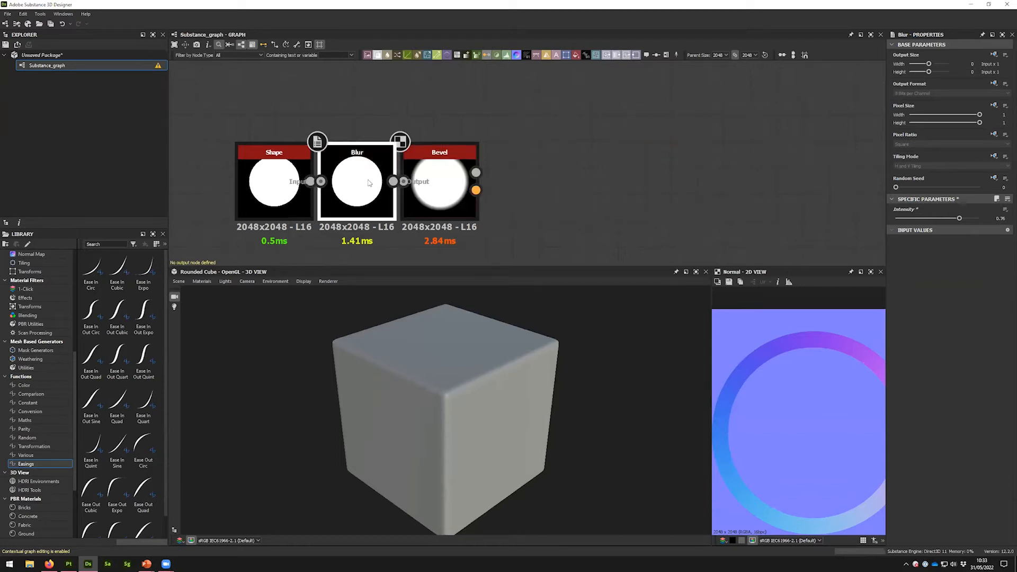
pyautogui.moveTo(448, 183); pyautogui.dragTo(508, 182)
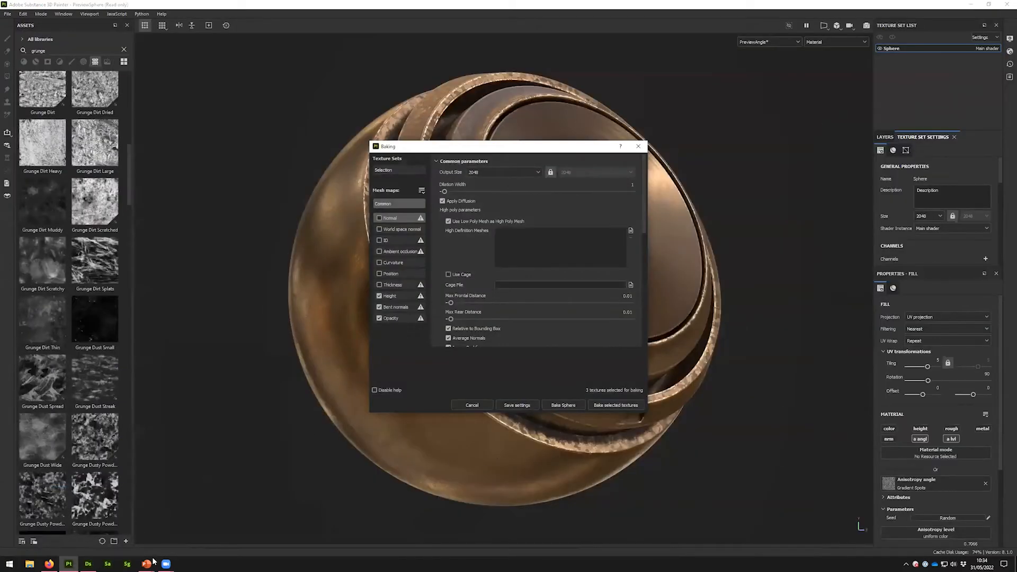
# Step: Review the Position baker parameters and the common parameters in Substance 3D Painter's Baking dialog
pyautogui.click(147, 564)
pyautogui.click(185, 535)
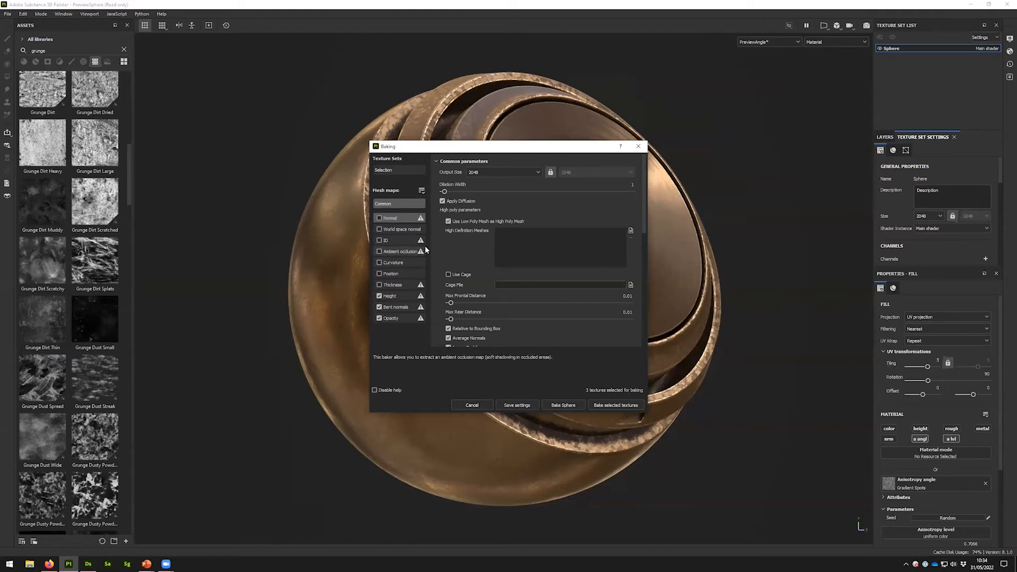
pyautogui.click(420, 273)
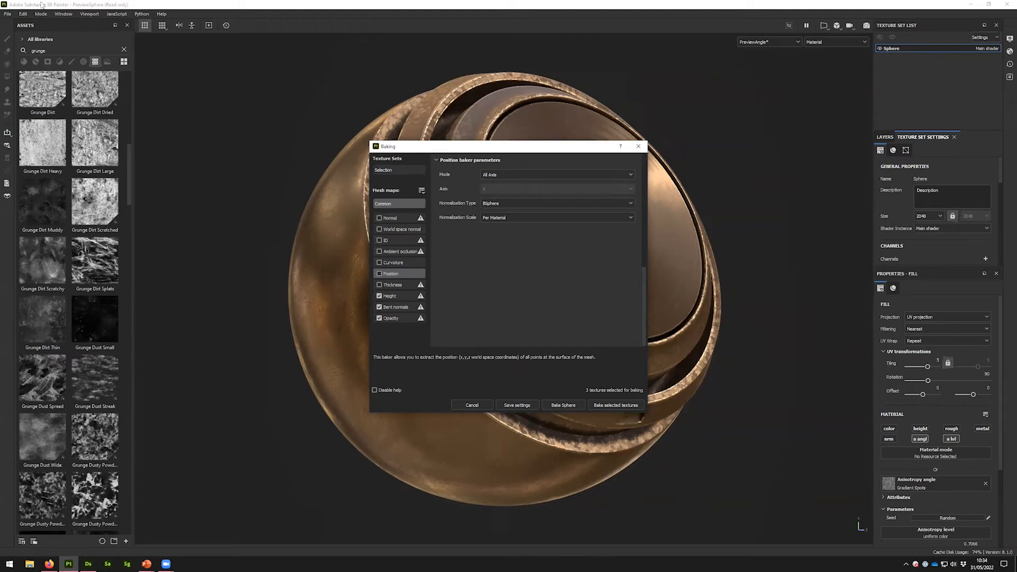
pyautogui.click(392, 204)
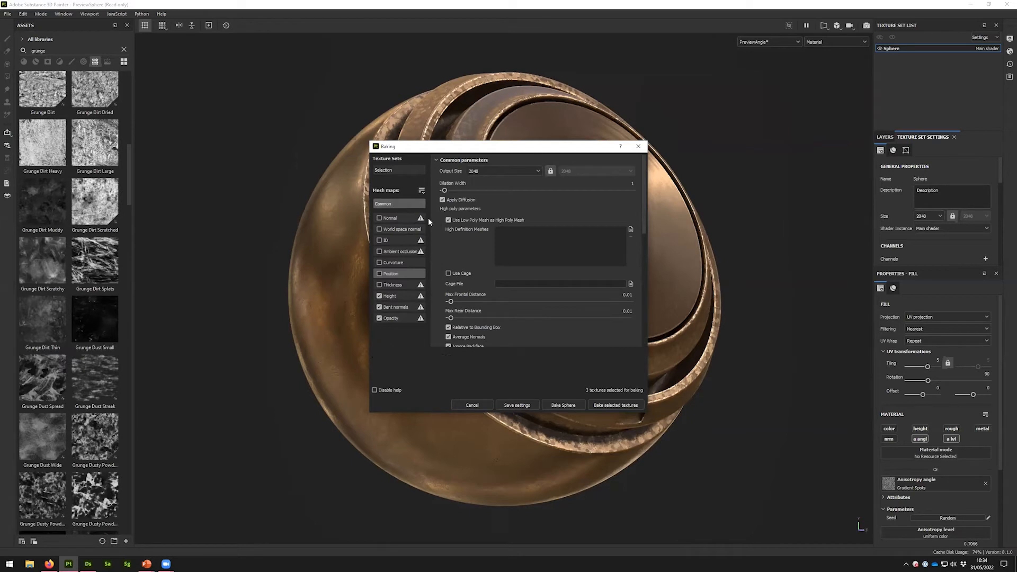
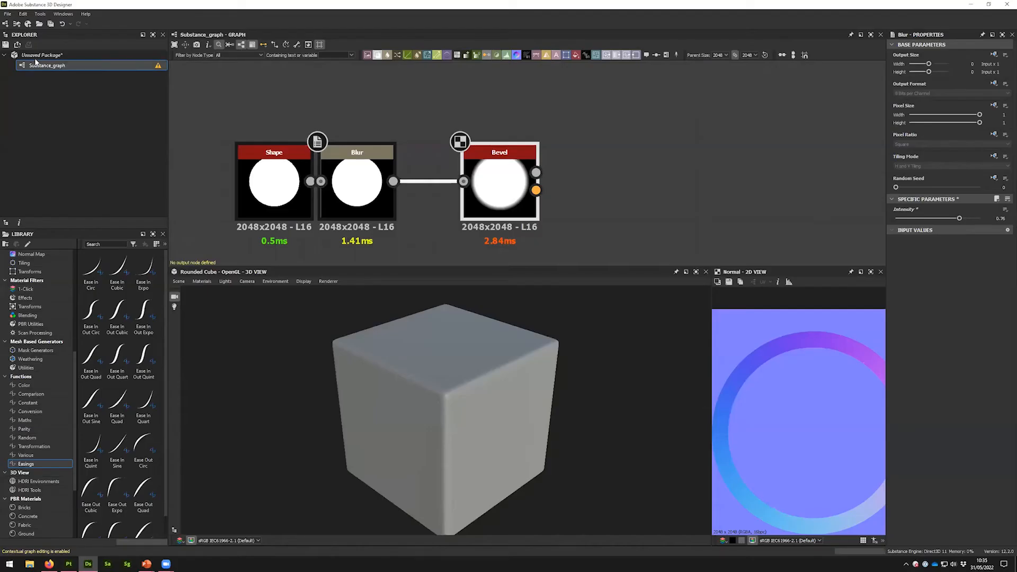
# Step: Open File Explorer and browse to the CreativeTools folder on the Desktop
pyautogui.click(29, 564)
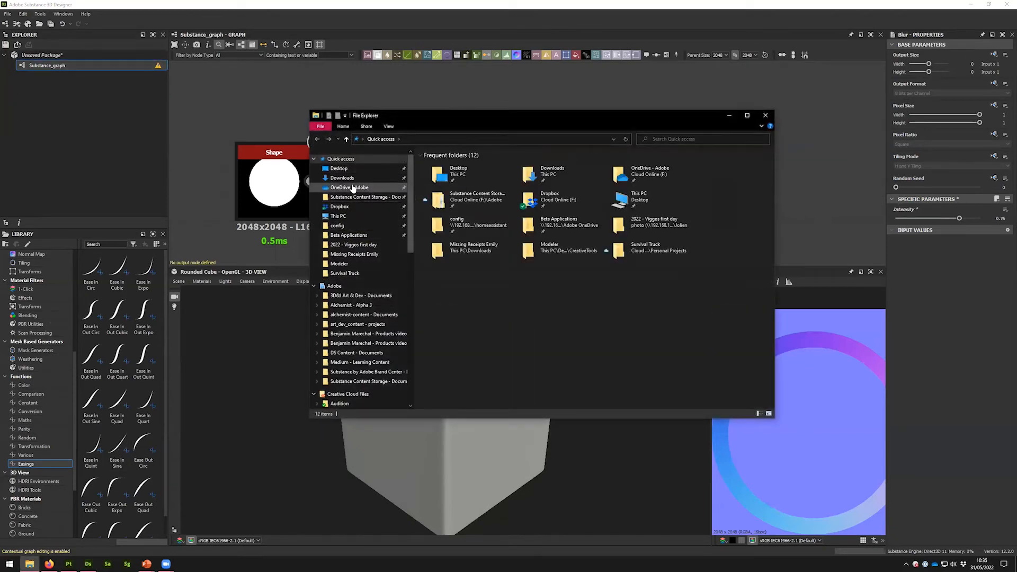
pyautogui.scroll(-7, 359, 303)
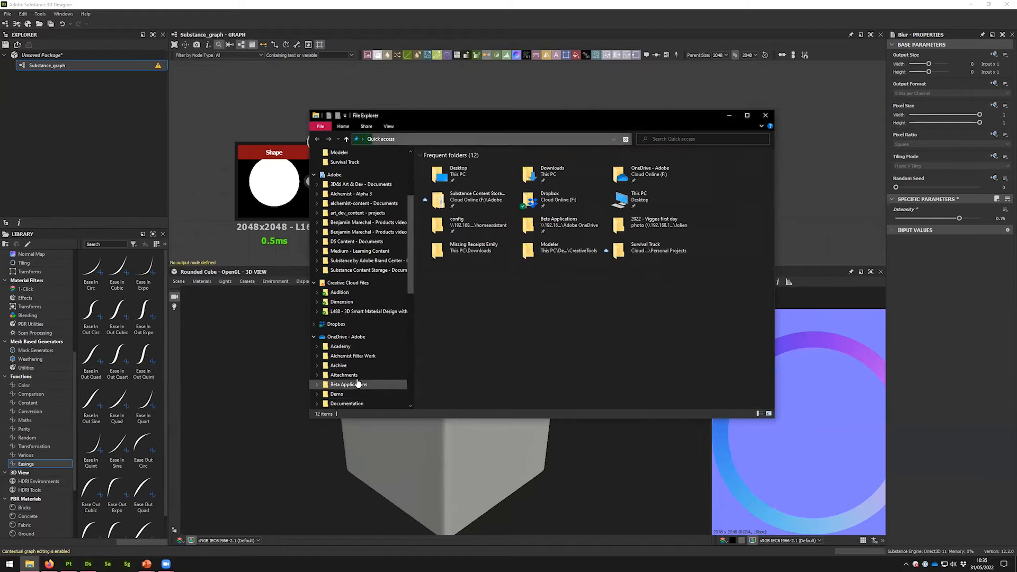
pyautogui.scroll(6, 368, 339)
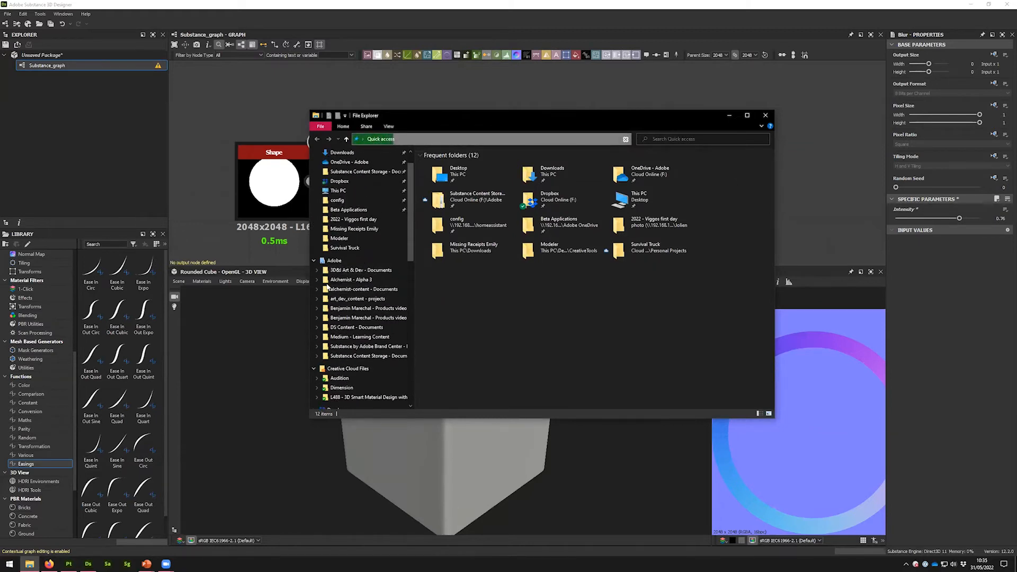
pyautogui.scroll(1, 371, 196)
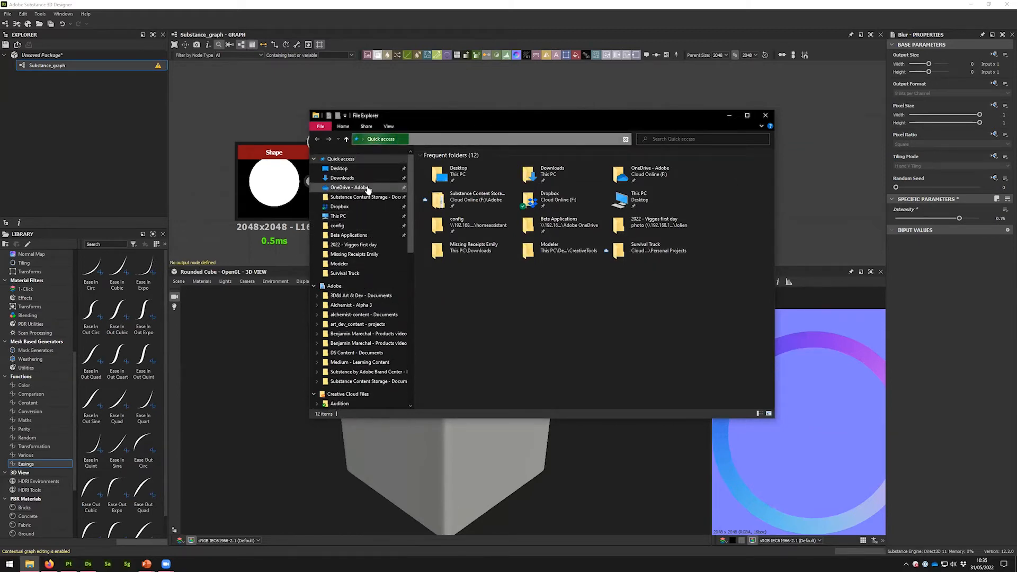
pyautogui.click(339, 169)
pyautogui.doubleClick(456, 175)
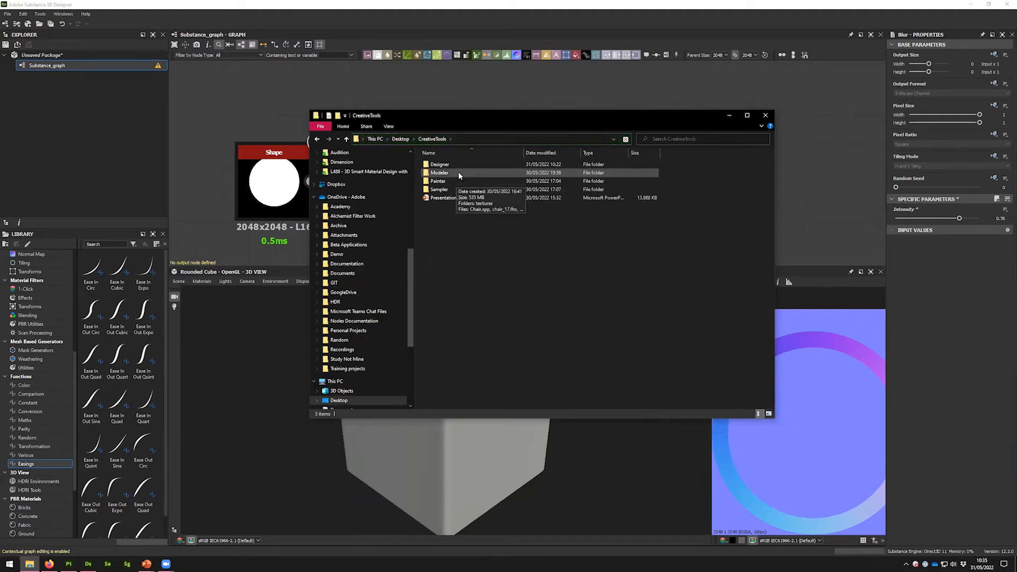
# Step: Add Wheel_UV.fbx from the Modeler\Wheel folder to the unsaved Designer package as a resource
pyautogui.doubleClick(452, 166)
pyautogui.hotkey('alt', 'Left')
pyautogui.click(439, 190)
pyautogui.doubleClick(446, 173)
pyautogui.doubleClick(451, 164)
pyautogui.hotkey('alt', 'Left')
pyautogui.click(449, 173)
pyautogui.moveTo(446, 181); pyautogui.dragTo(74, 59)
pyautogui.moveTo(444, 183); pyautogui.dragTo(65, 71)
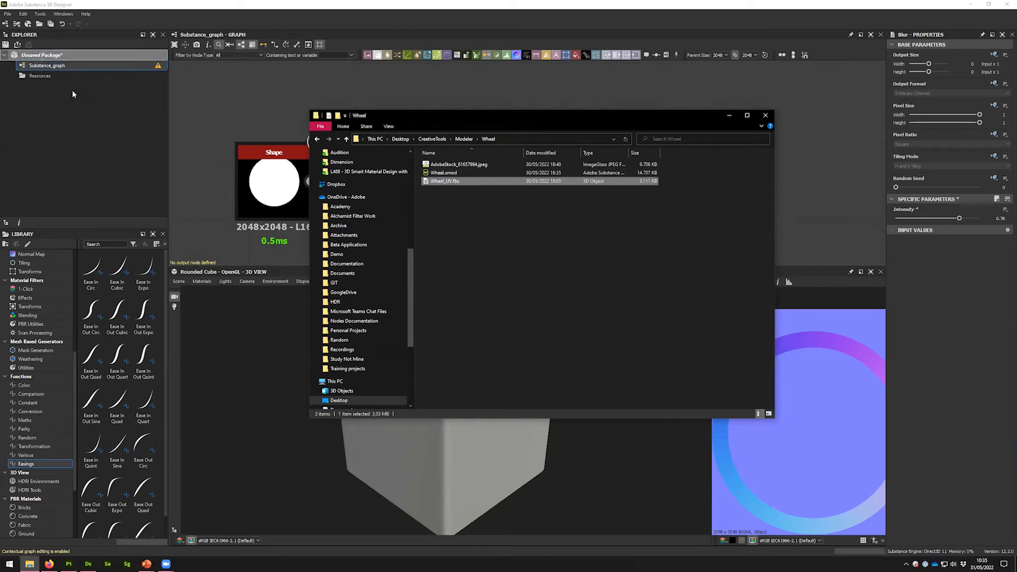
# Step: Examine the list of available bakers in the baking window for the Wheel_UV mesh and close the window
pyautogui.click(42, 84)
pyautogui.rightClick(42, 85)
pyautogui.click(80, 169)
pyautogui.click(83, 276)
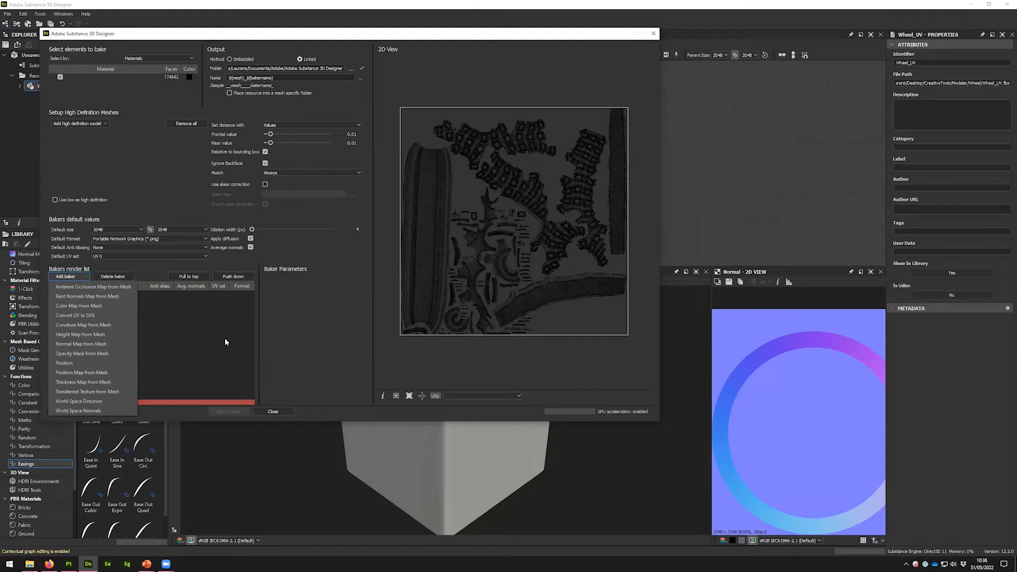
pyautogui.click(265, 347)
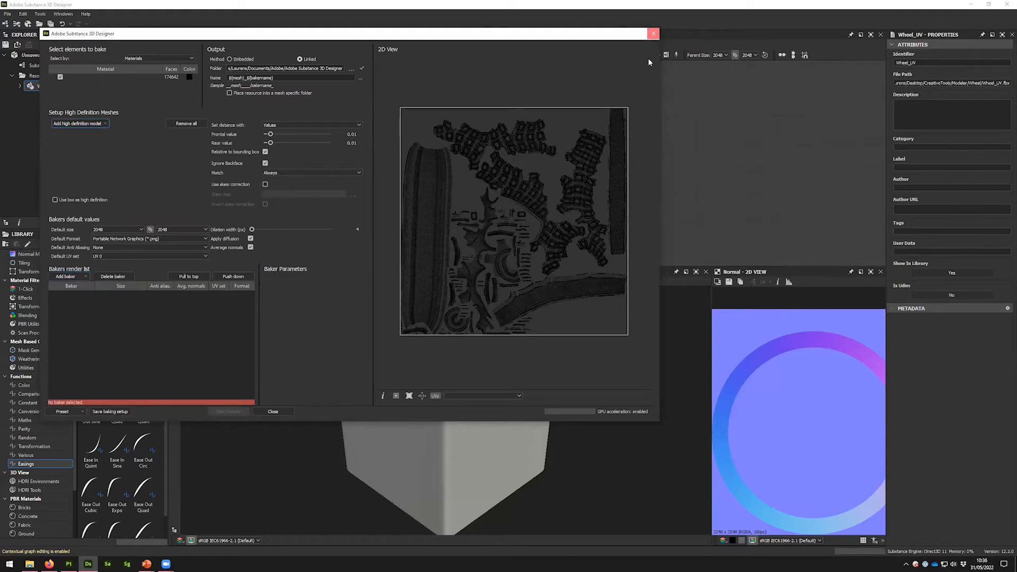
pyautogui.click(653, 33)
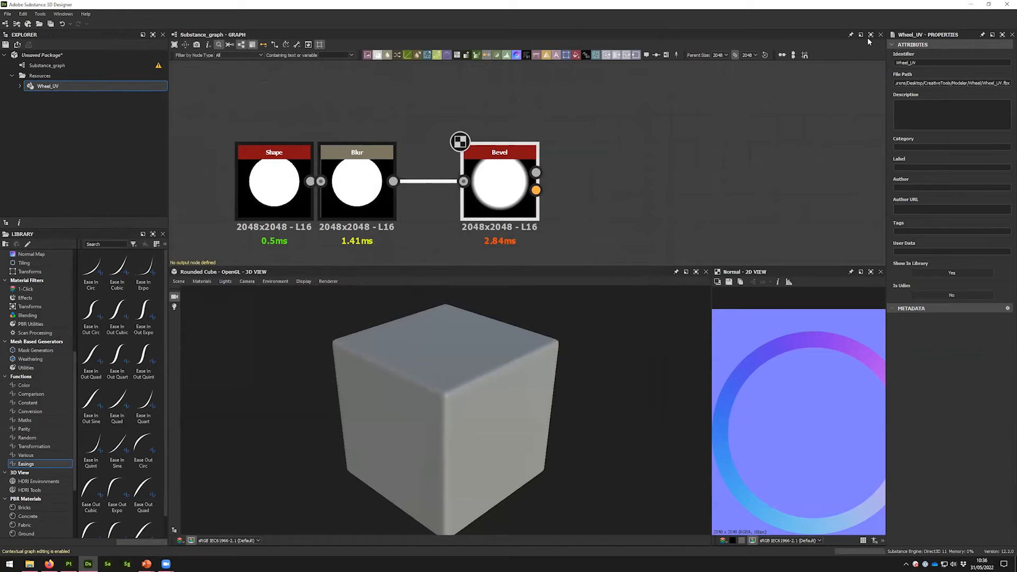
# Step: Switch to Substance 3D Painter, dismiss the Baking dialog and open the recent Chair.spp project
pyautogui.click(963, 6)
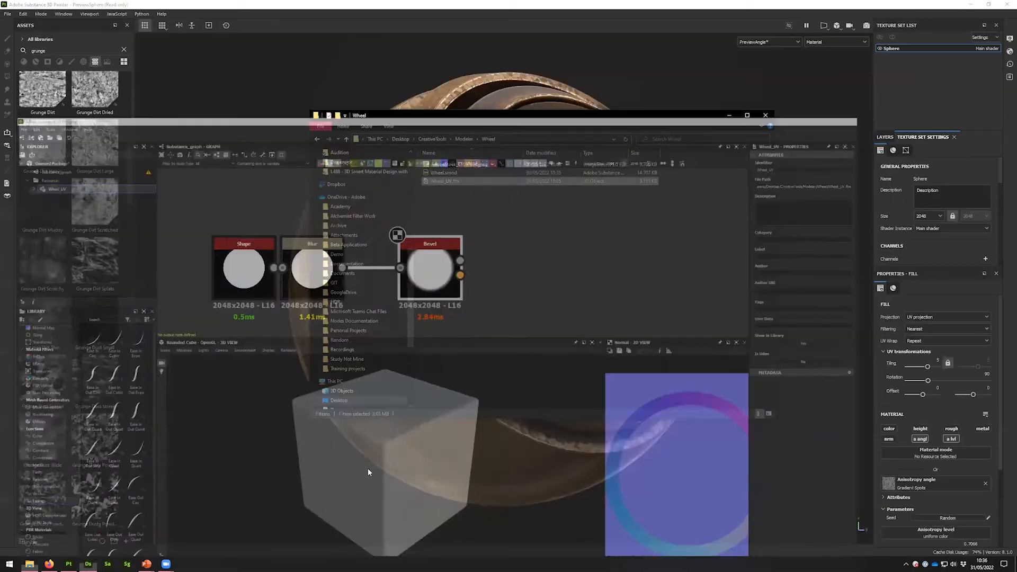
pyautogui.click(349, 487)
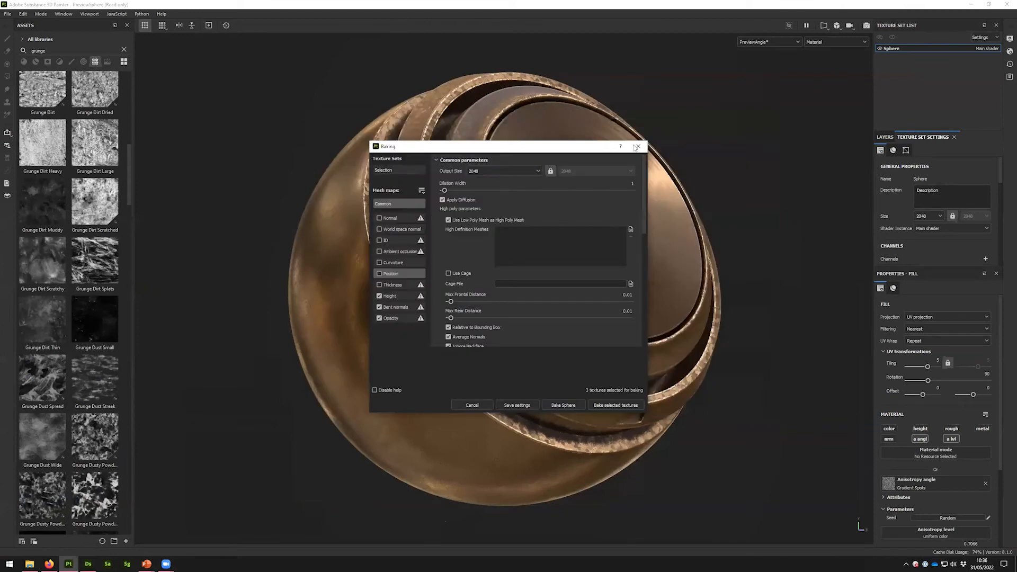
pyautogui.click(640, 146)
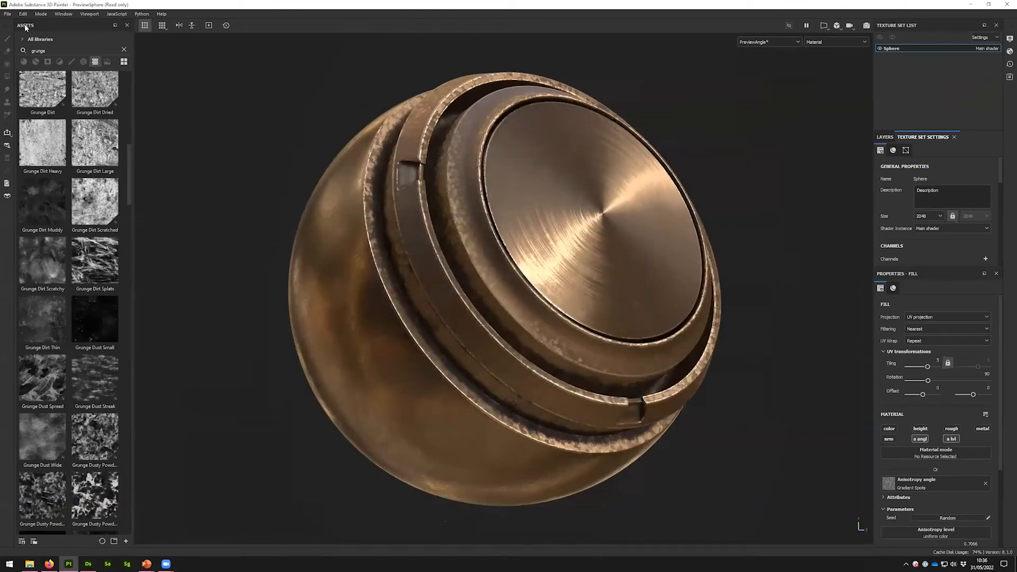
pyautogui.click(7, 14)
pyautogui.moveTo(24, 39)
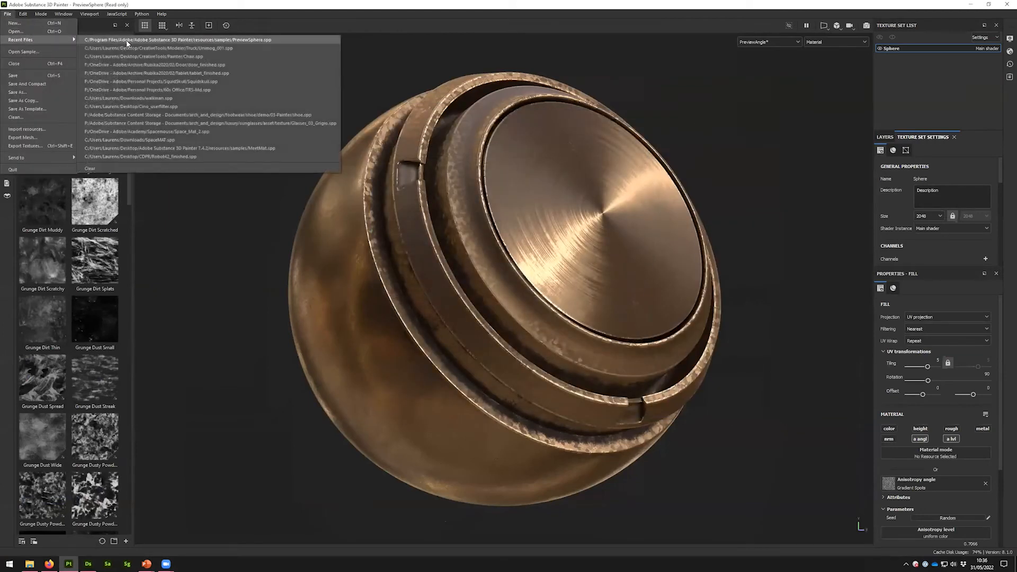
# Step: Watch Physical_Size_Display_Compare.mp4 from the CreativeTools\Painter folder in a maximized VLC window and close the player
pyautogui.click(35, 563)
pyautogui.hotkey('alt', 'Left')
pyautogui.hotkey('alt', 'Left')
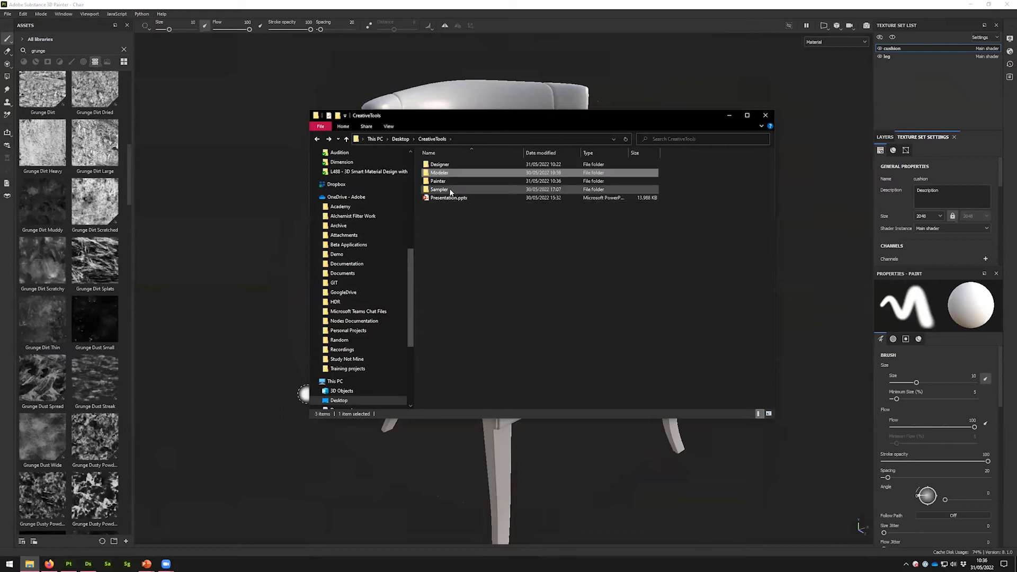
pyautogui.doubleClick(443, 181)
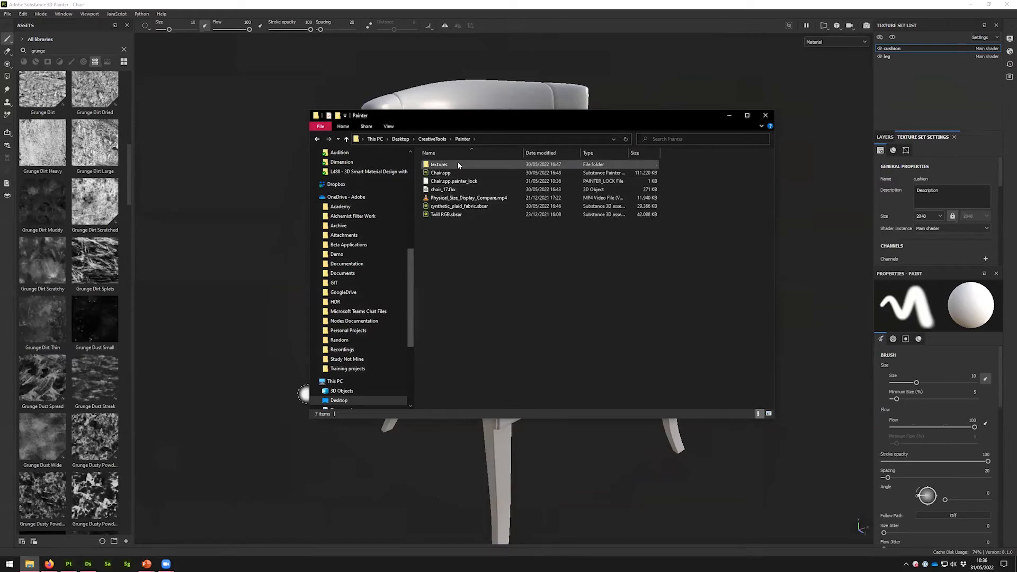
pyautogui.doubleClick(469, 198)
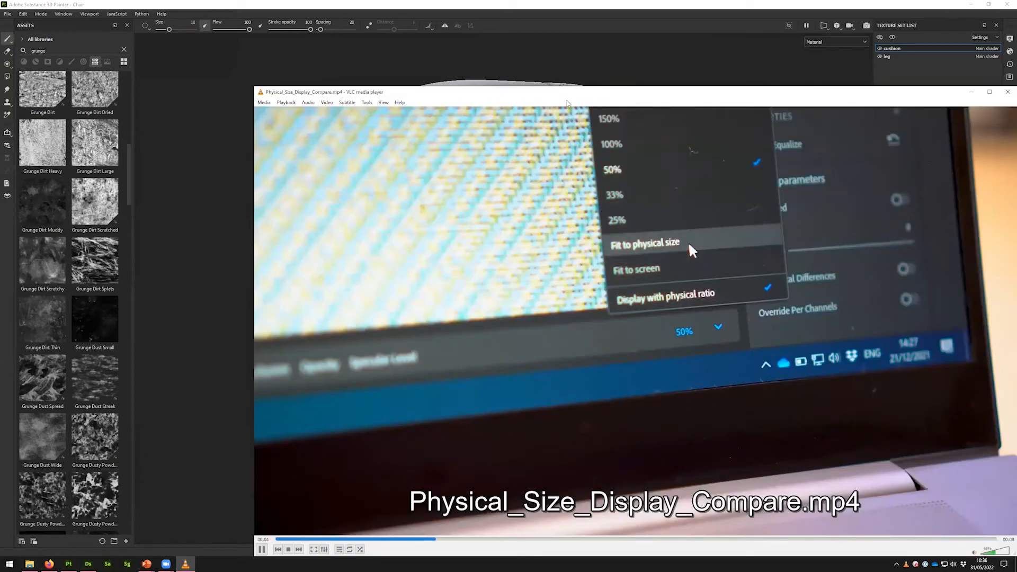
pyautogui.doubleClick(565, 94)
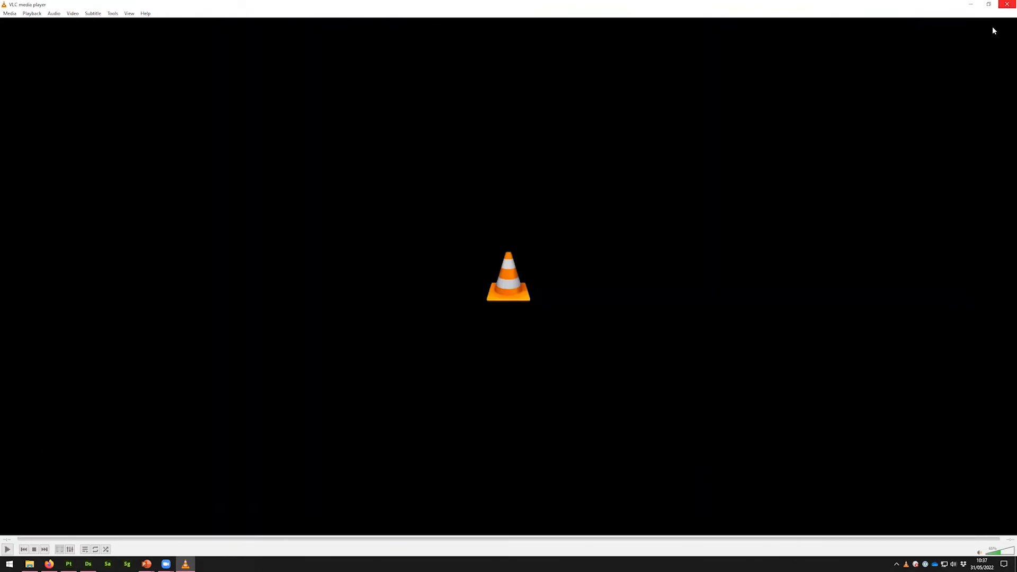
pyautogui.click(1007, 4)
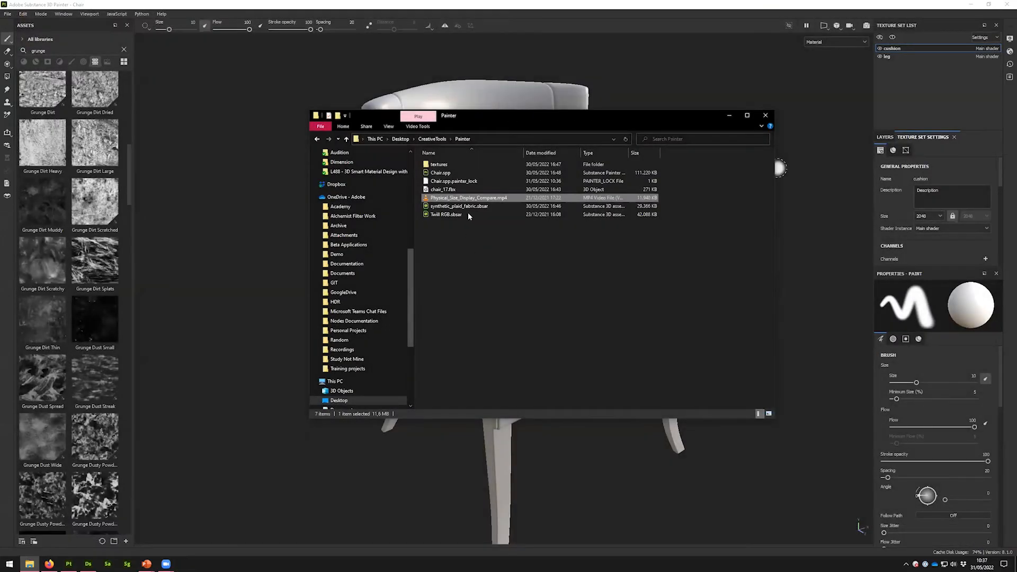
# Step: Switch to Substance 3D Designer, add Twill RGB.sbsar to the graph and preview its Physical Size output in the 2D view
pyautogui.click(88, 564)
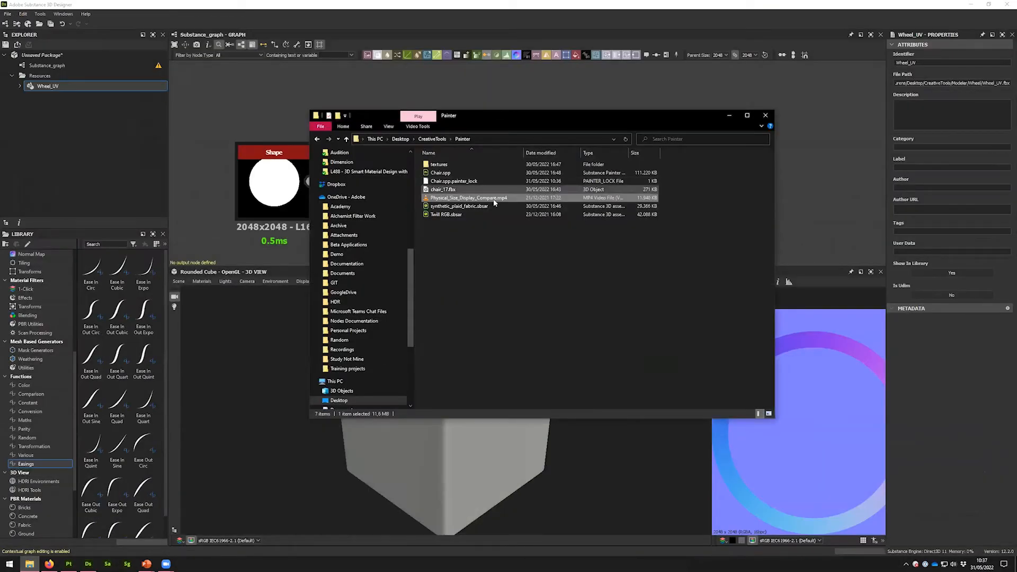
pyautogui.moveTo(460, 215); pyautogui.dragTo(815, 117)
pyautogui.moveTo(555, 111); pyautogui.dragTo(497, 91, button='middle')
pyautogui.moveTo(742, 227); pyautogui.dragTo(563, 144, button='middle')
pyautogui.scroll(3, 610, 218)
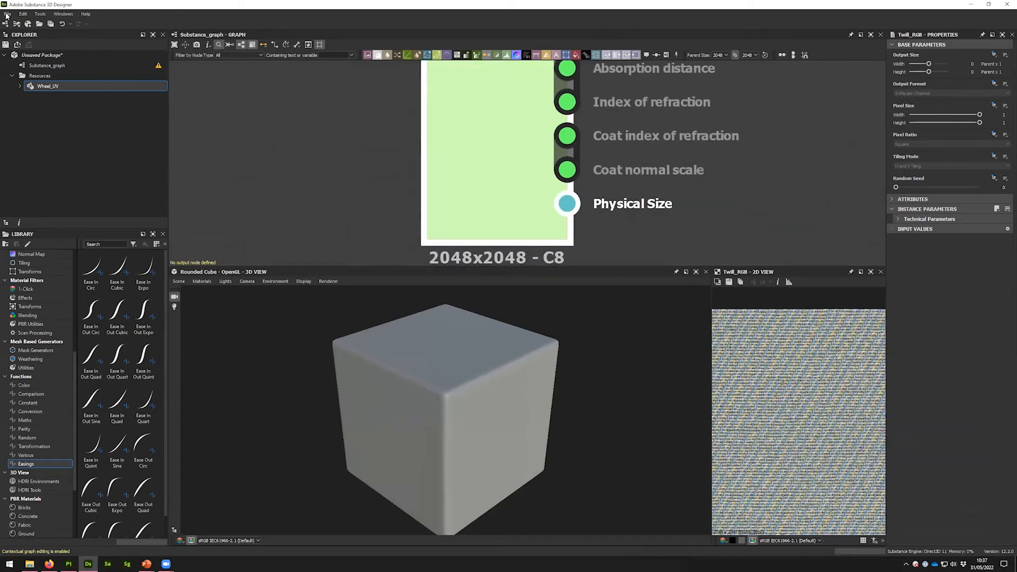
pyautogui.click(567, 205)
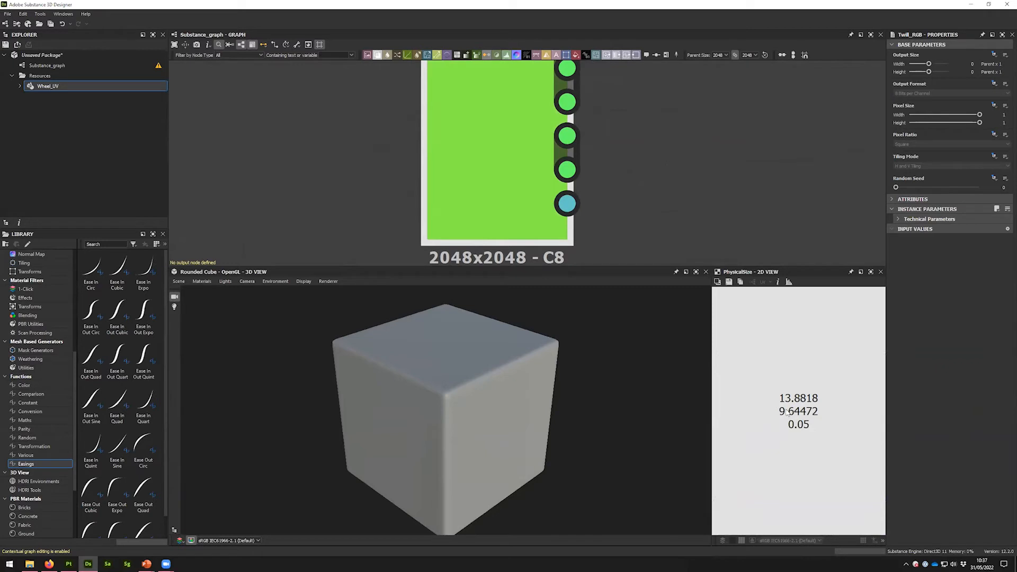
# Step: Switch to Substance 3D Painter and bring synthetic_plaid_fabric.sbsar and Twill RGB.sbsar from the Painter folder into the asset library
pyautogui.click(971, 7)
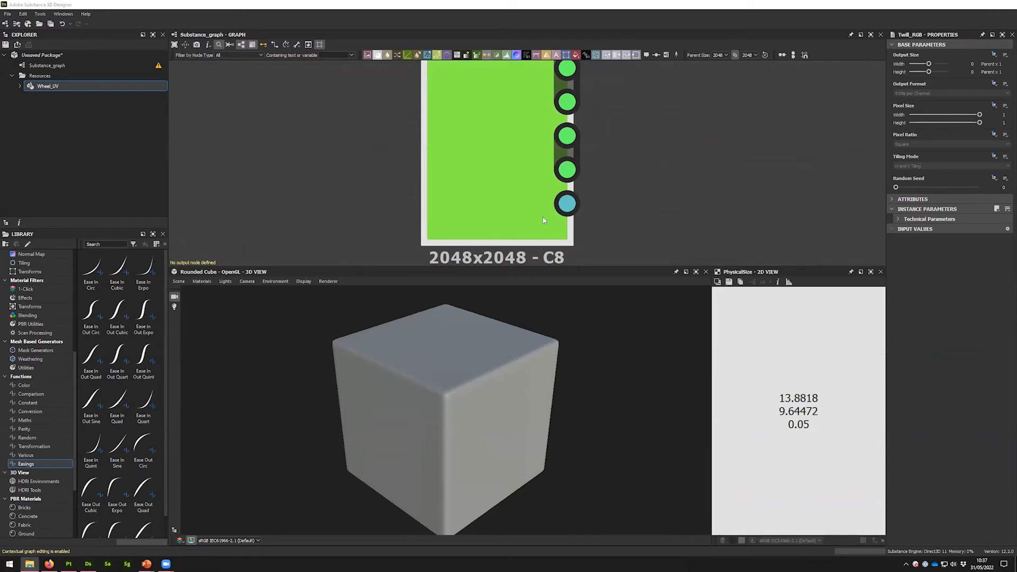
pyautogui.keyDown('ctrl'); pyautogui.click(455, 206); pyautogui.keyUp('ctrl')
pyautogui.moveTo(456, 206); pyautogui.dragTo(65, 262)
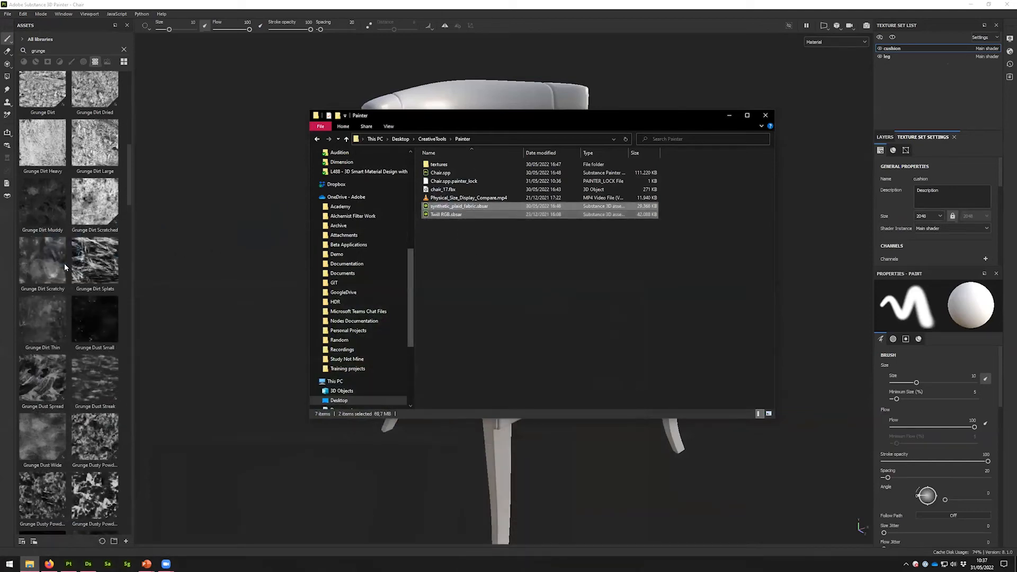
pyautogui.click(727, 118)
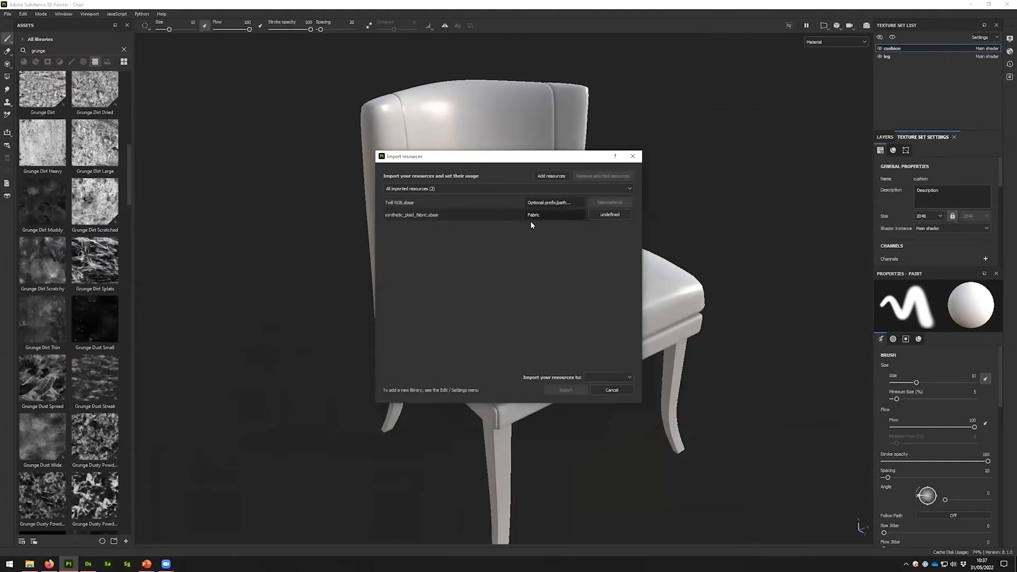
# Step: Set the usage of synthetic_plaid_fabric.sbsar to basematerial, choose an import destination and import both fabric resources
pyautogui.click(627, 217)
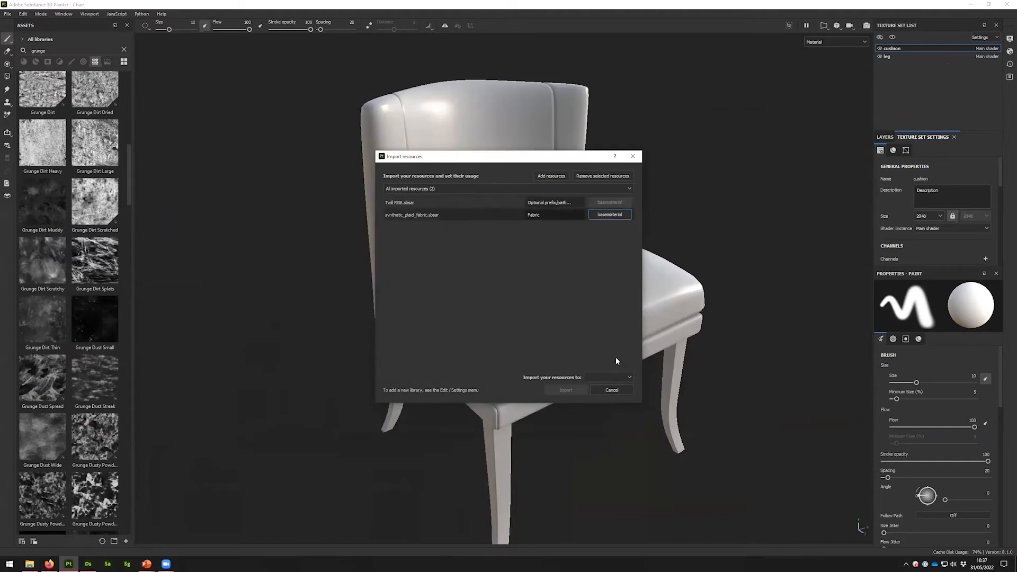
pyautogui.click(609, 377)
pyautogui.click(607, 390)
pyautogui.click(566, 390)
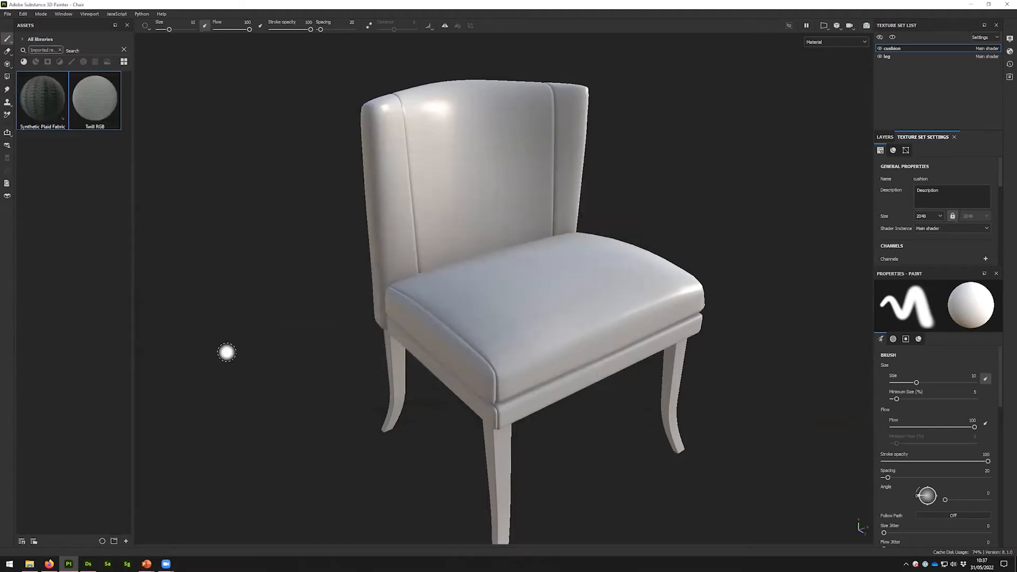
# Step: Apply the Twill RGB material to the chair cushion and set its fill to tri-planar projection with Physical size scale
pyautogui.click(96, 123)
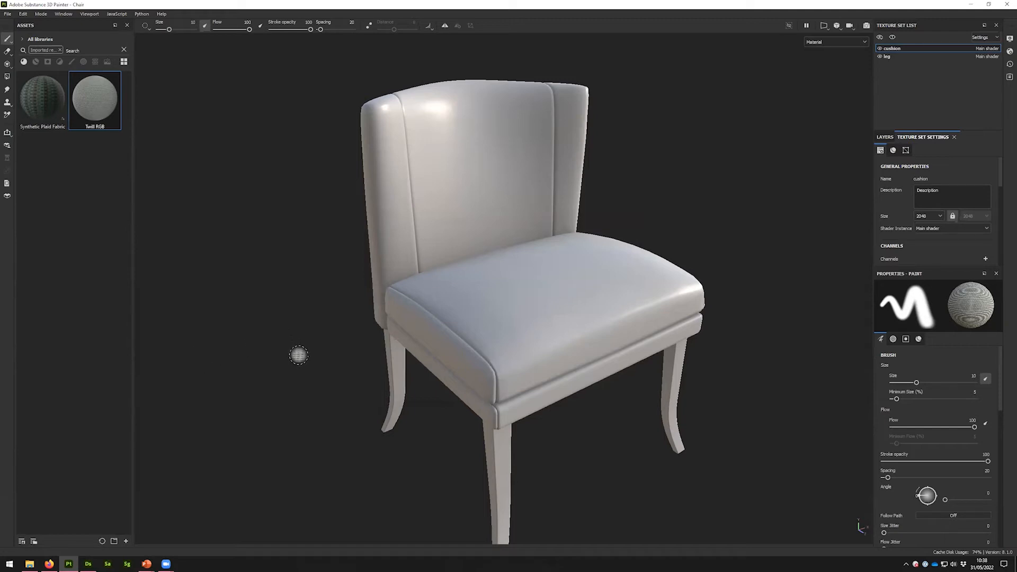
pyautogui.moveTo(101, 94); pyautogui.dragTo(537, 324)
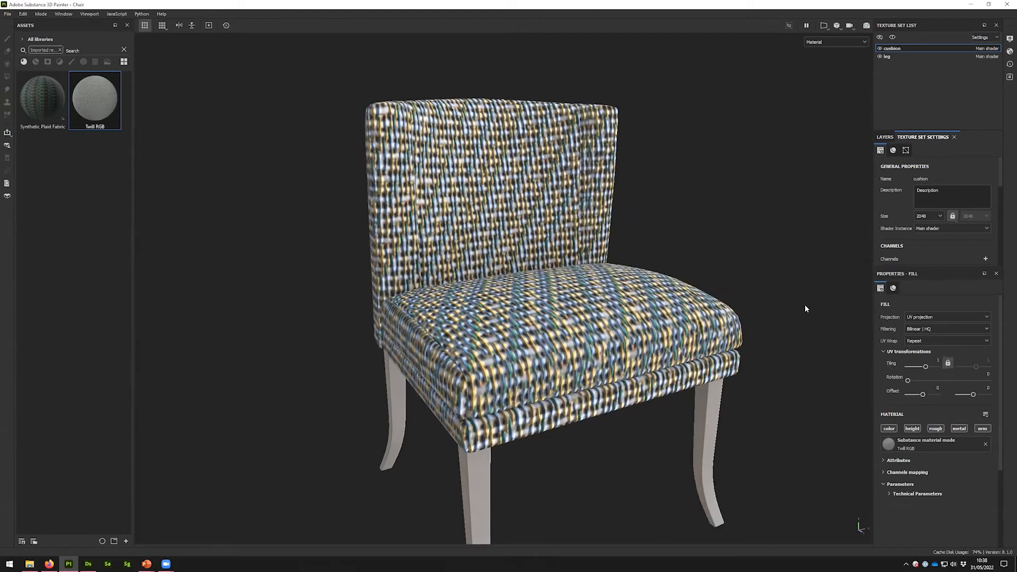
pyautogui.click(938, 316)
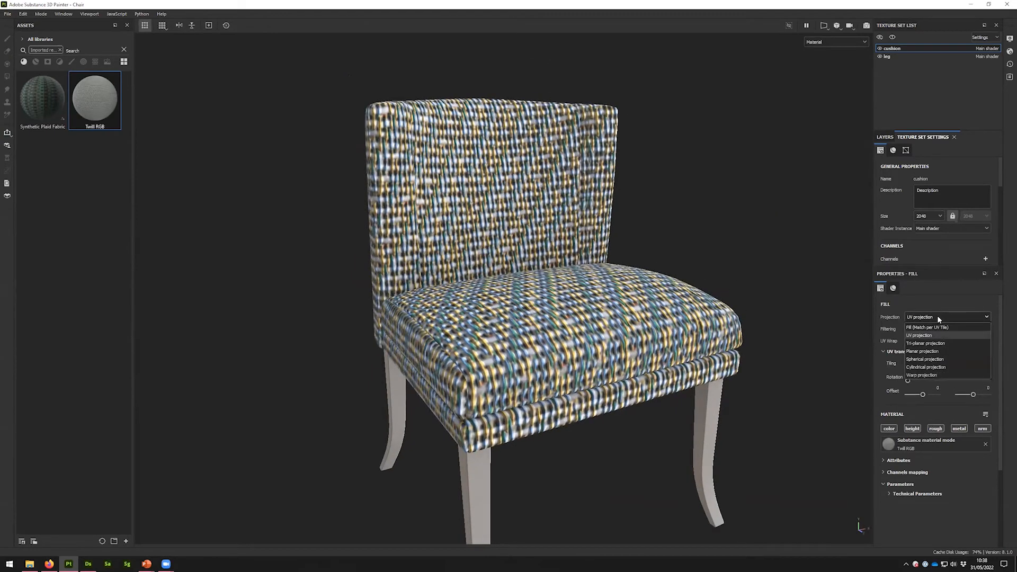
pyautogui.click(926, 344)
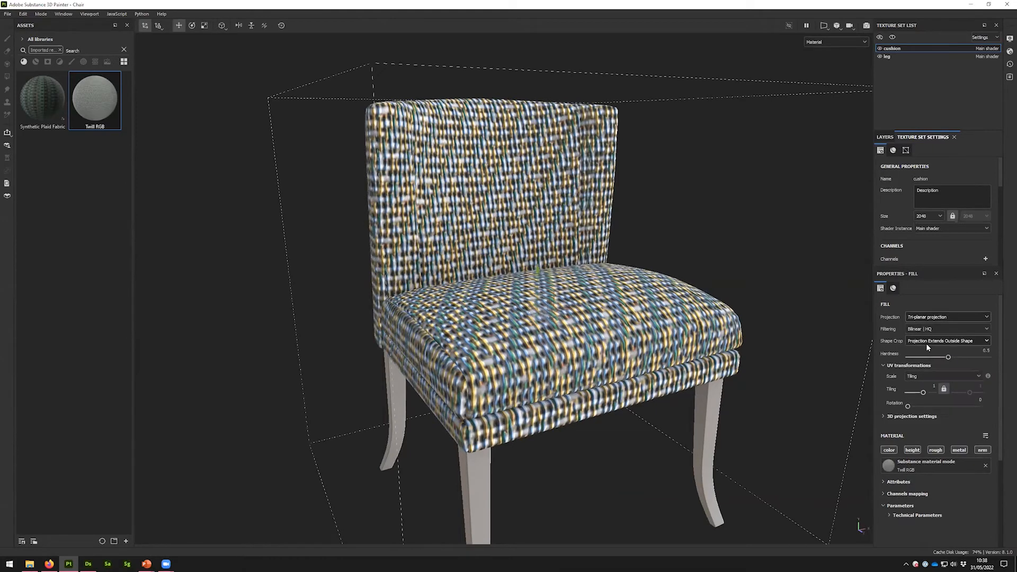
pyautogui.click(925, 376)
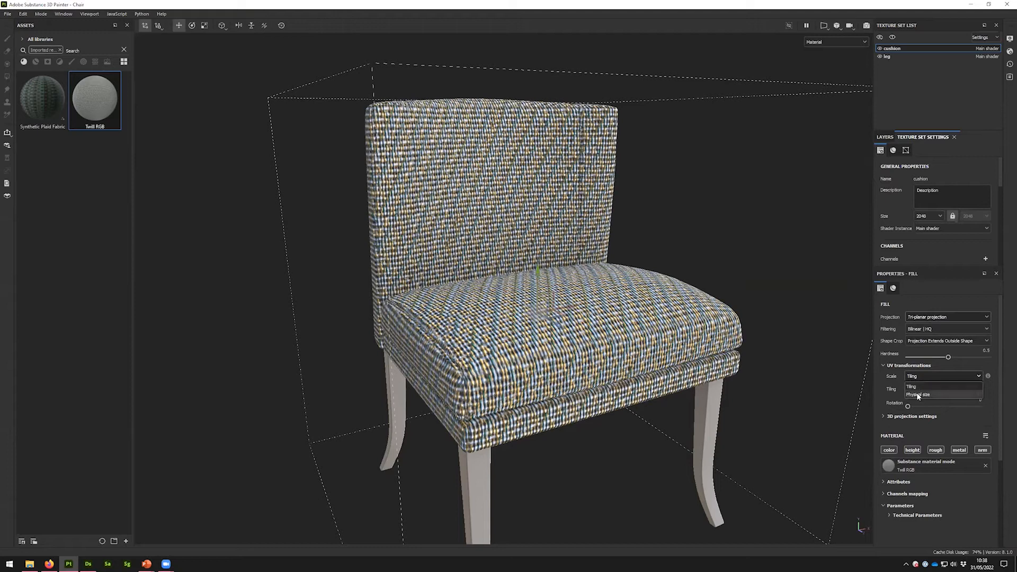
pyautogui.click(919, 396)
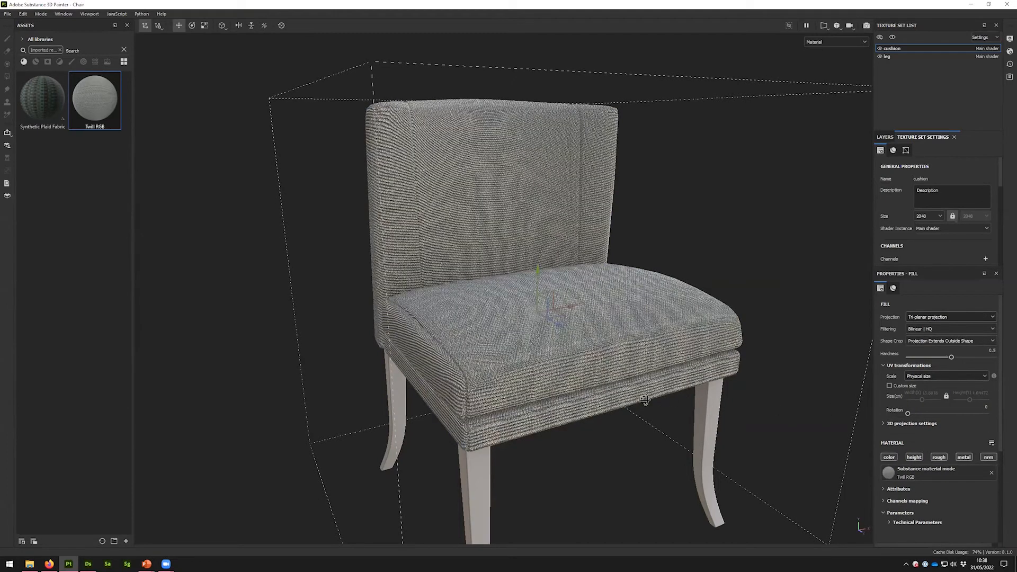
pyautogui.keyDown('alt'); pyautogui.moveTo(834, 395); pyautogui.dragTo(896, 373); pyautogui.keyUp('alt')
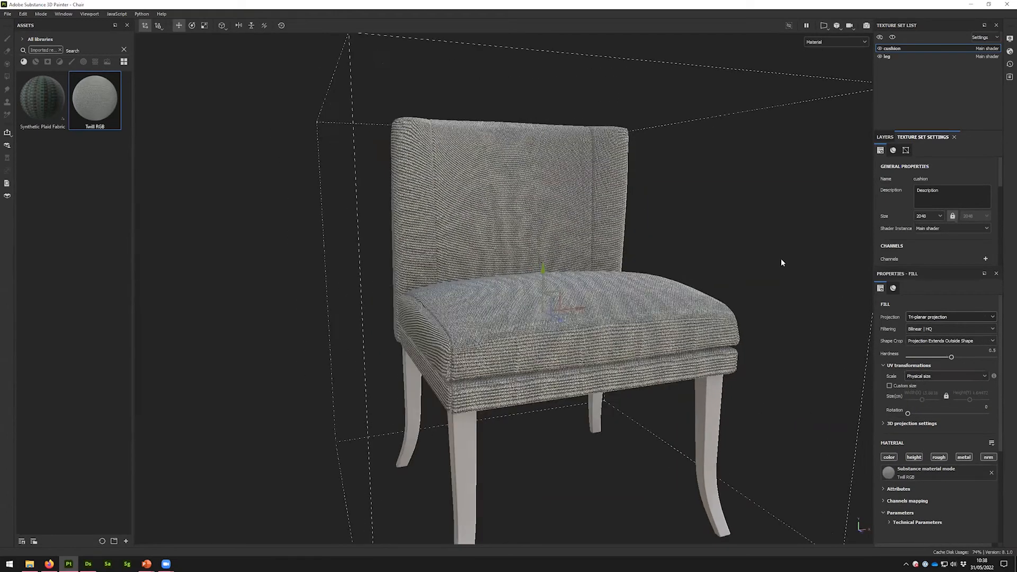
pyautogui.keyDown('alt'); pyautogui.moveTo(627, 371); pyautogui.dragTo(660, 448, button='right'); pyautogui.keyUp('alt')
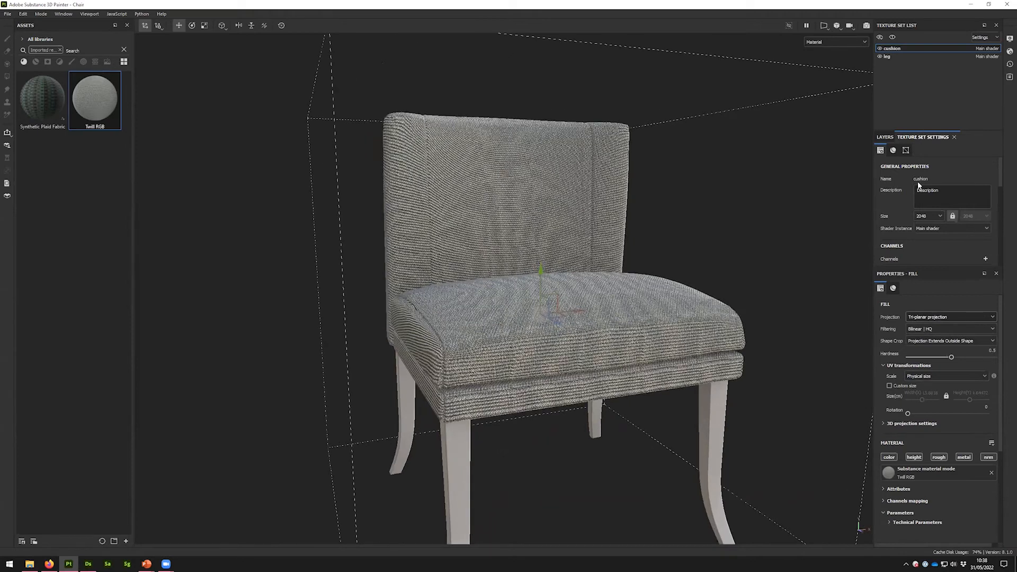
pyautogui.keyDown('alt'); pyautogui.moveTo(604, 230); pyautogui.dragTo(547, 487, button='right'); pyautogui.keyUp('alt')
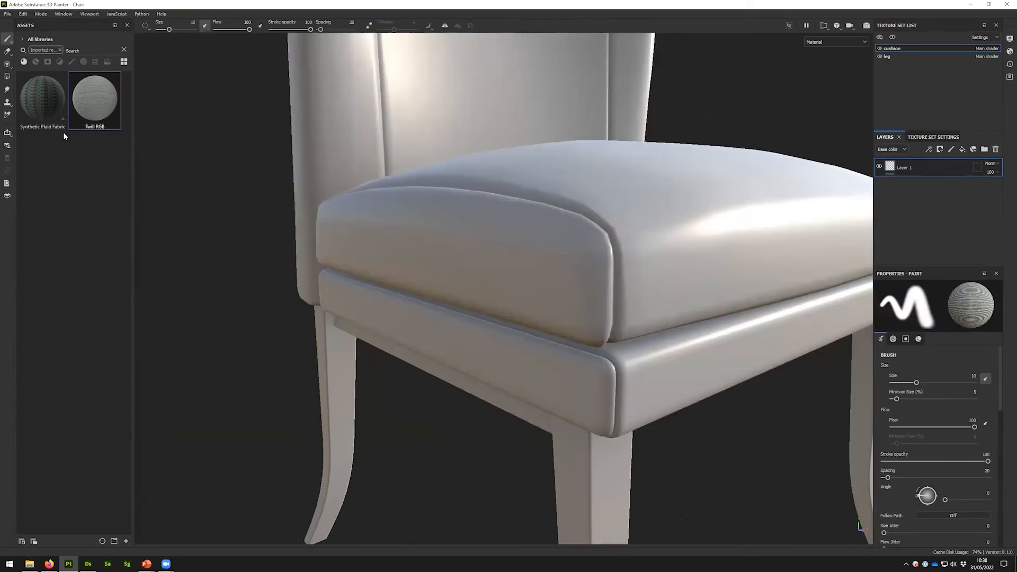
# Step: Apply the Synthetic Plaid Fabric material to the chair cushion and set its fill to tri-planar projection with Physical size scale
pyautogui.moveTo(42, 98); pyautogui.dragTo(621, 250)
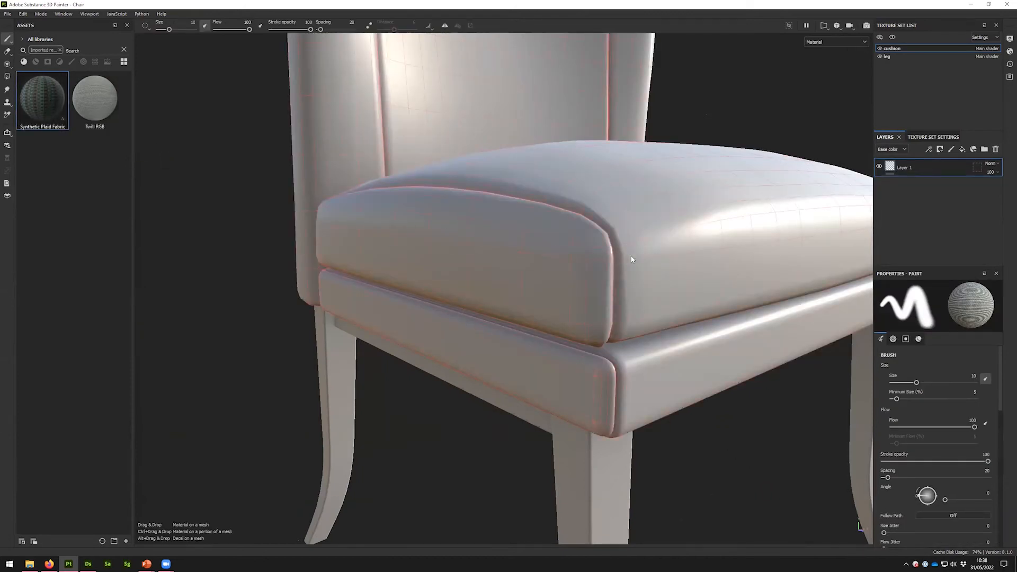
pyautogui.keyDown('alt'); pyautogui.moveTo(515, 306); pyautogui.dragTo(497, 300, button='middle'); pyautogui.keyUp('alt')
pyautogui.keyDown('alt'); pyautogui.moveTo(492, 116); pyautogui.dragTo(530, 193); pyautogui.keyUp('alt')
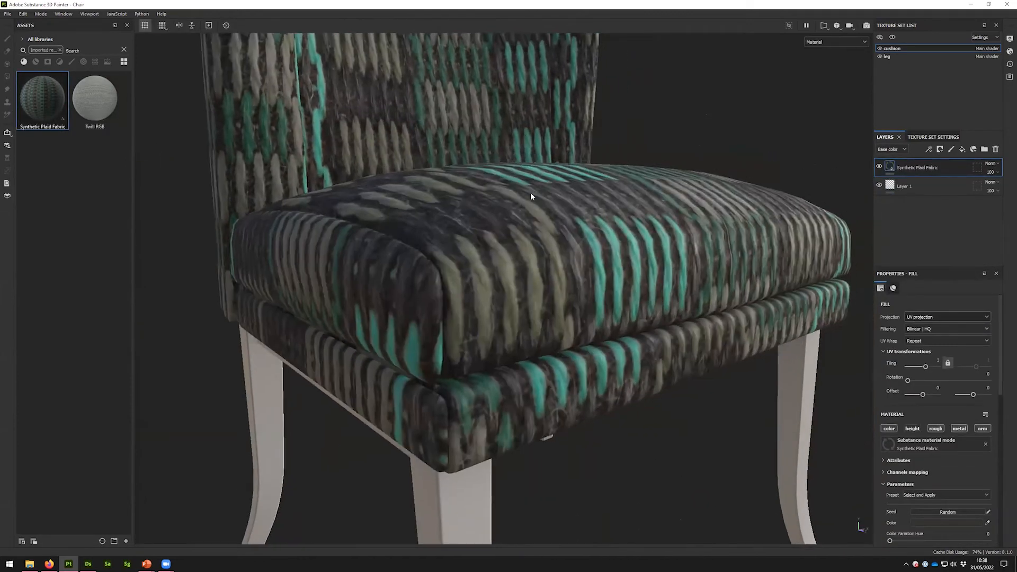
pyautogui.keyDown('alt'); pyautogui.moveTo(530, 193); pyautogui.dragTo(498, 273, button='right'); pyautogui.keyUp('alt')
pyautogui.press('f')
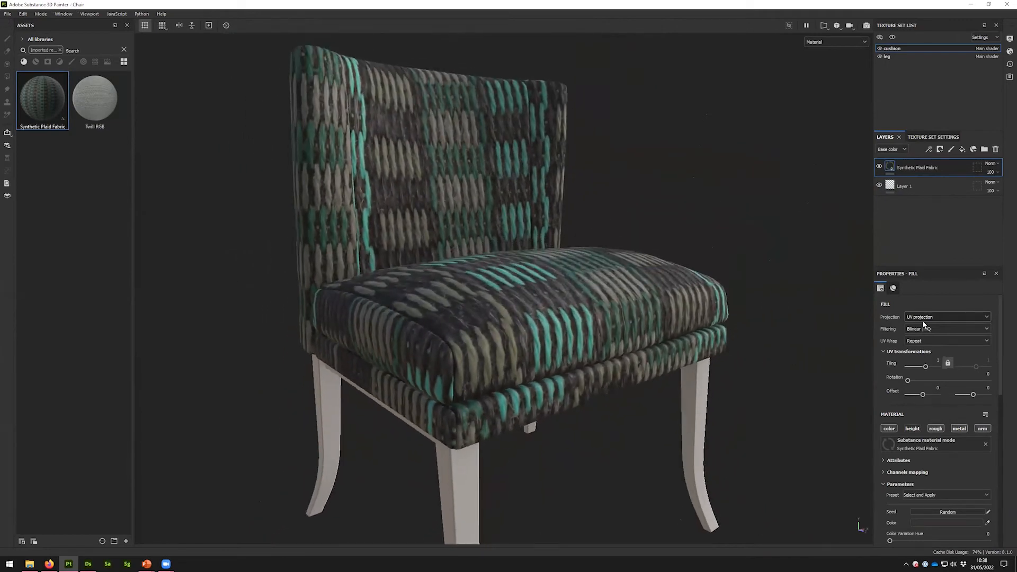
pyautogui.click(925, 316)
pyautogui.click(929, 343)
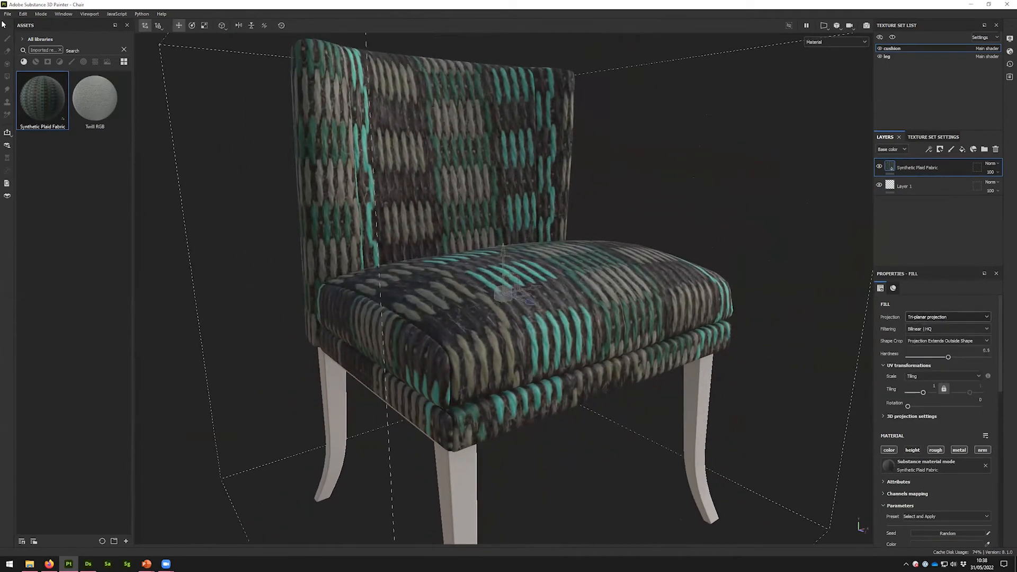
pyautogui.click(916, 376)
pyautogui.click(921, 395)
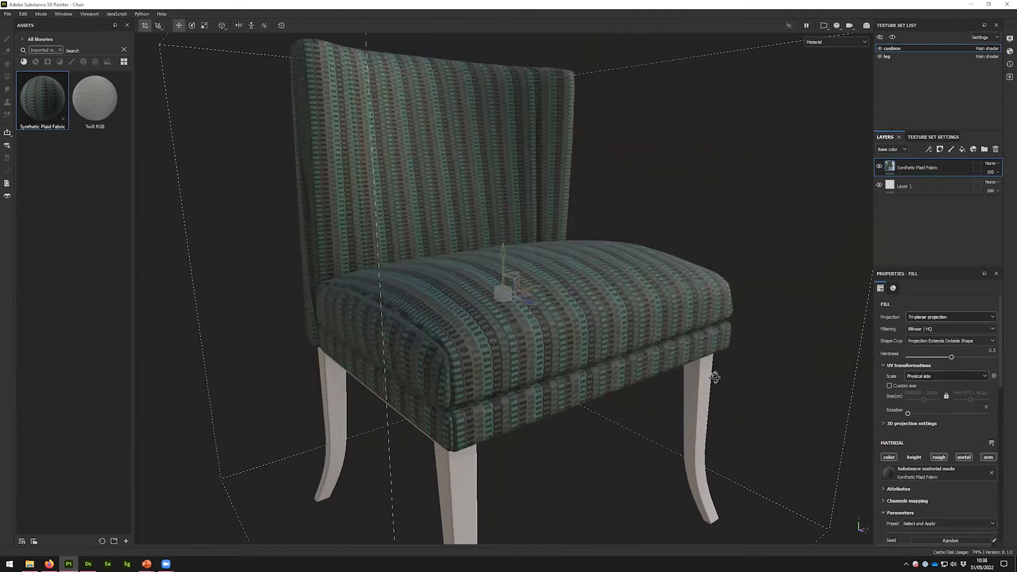
# Step: Examine the plaid fabric's pattern scale on the chair's seat and backrest from several angles and distances
pyautogui.scroll(5, 585, 396)
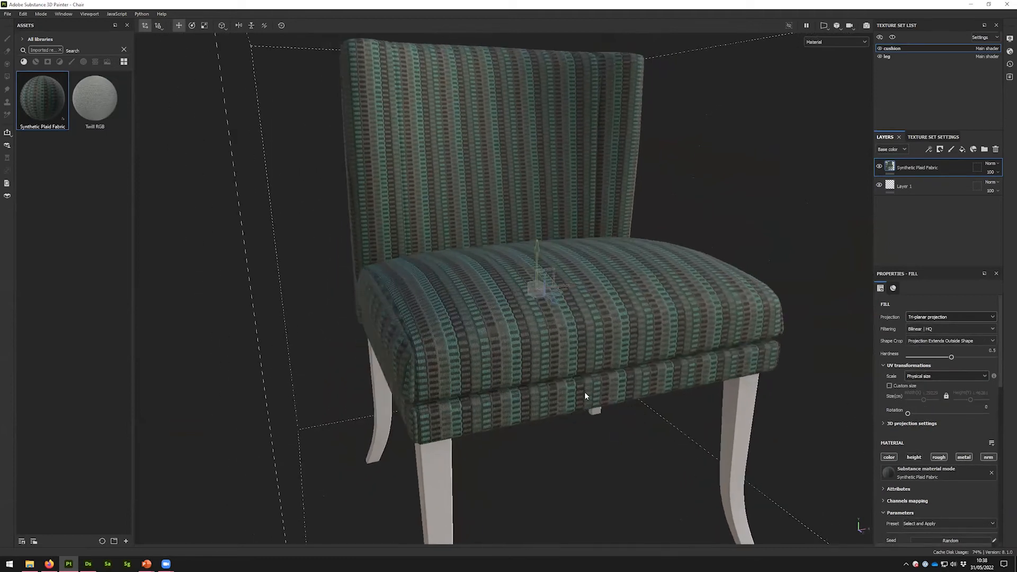
pyautogui.keyDown('alt'); pyautogui.moveTo(585, 396); pyautogui.dragTo(350, 198); pyautogui.keyUp('alt')
pyautogui.keyDown('alt'); pyautogui.moveTo(350, 197); pyautogui.dragTo(643, 487, button='right'); pyautogui.keyUp('alt')
pyautogui.keyDown('alt'); pyautogui.moveTo(536, 233); pyautogui.dragTo(641, 222); pyautogui.keyUp('alt')
pyautogui.keyDown('alt'); pyautogui.moveTo(641, 223); pyautogui.dragTo(577, 312, button='right'); pyautogui.keyUp('alt')
pyautogui.keyDown('alt'); pyautogui.moveTo(578, 313); pyautogui.dragTo(511, 366); pyautogui.keyUp('alt')
pyautogui.moveTo(604, 328)
pyautogui.keyDown('alt'); pyautogui.mouseDown()
pyautogui.moveTo(599, 341)
pyautogui.moveTo(591, 329)
pyautogui.mouseUp(); pyautogui.keyUp('alt')
pyautogui.keyDown('alt'); pyautogui.moveTo(495, 492); pyautogui.dragTo(498, 450, button='middle'); pyautogui.keyUp('alt')
pyautogui.keyDown('alt'); pyautogui.moveTo(498, 449); pyautogui.dragTo(472, 436, button='right'); pyautogui.keyUp('alt')
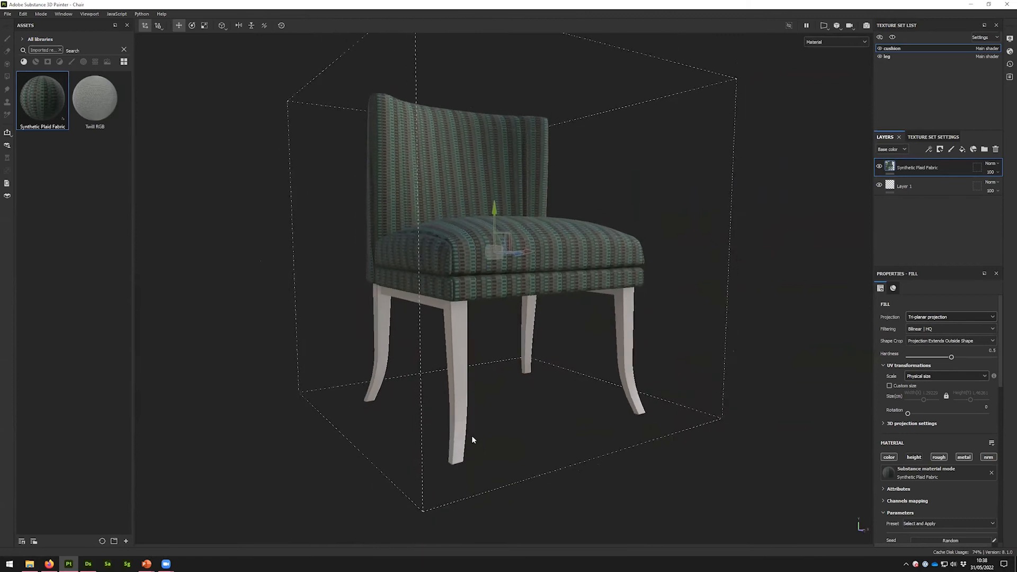
pyautogui.keyDown('alt'); pyautogui.moveTo(512, 158); pyautogui.dragTo(513, 373); pyautogui.keyUp('alt')
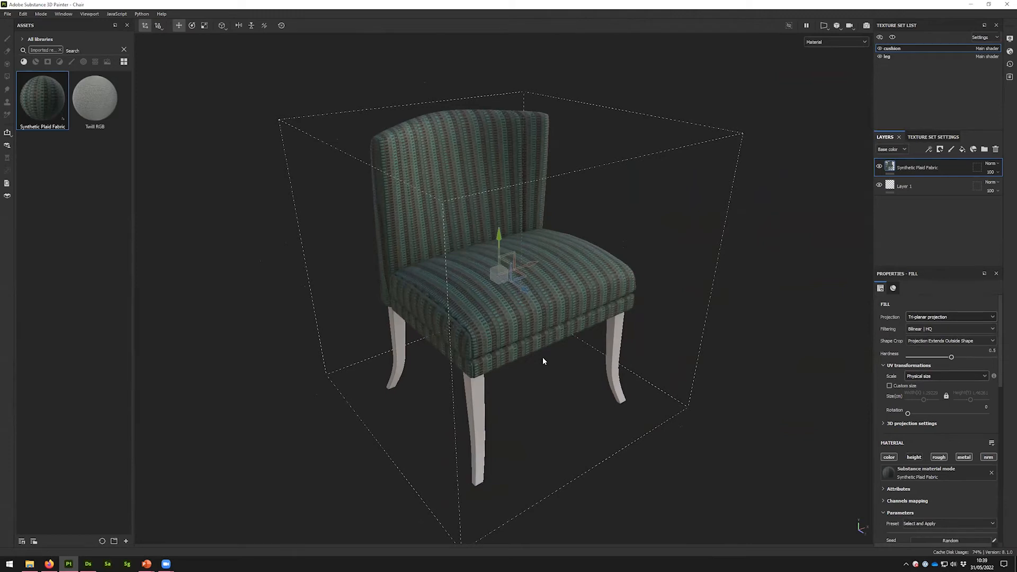
pyautogui.keyDown('alt'); pyautogui.moveTo(585, 386); pyautogui.dragTo(562, 377); pyautogui.keyUp('alt')
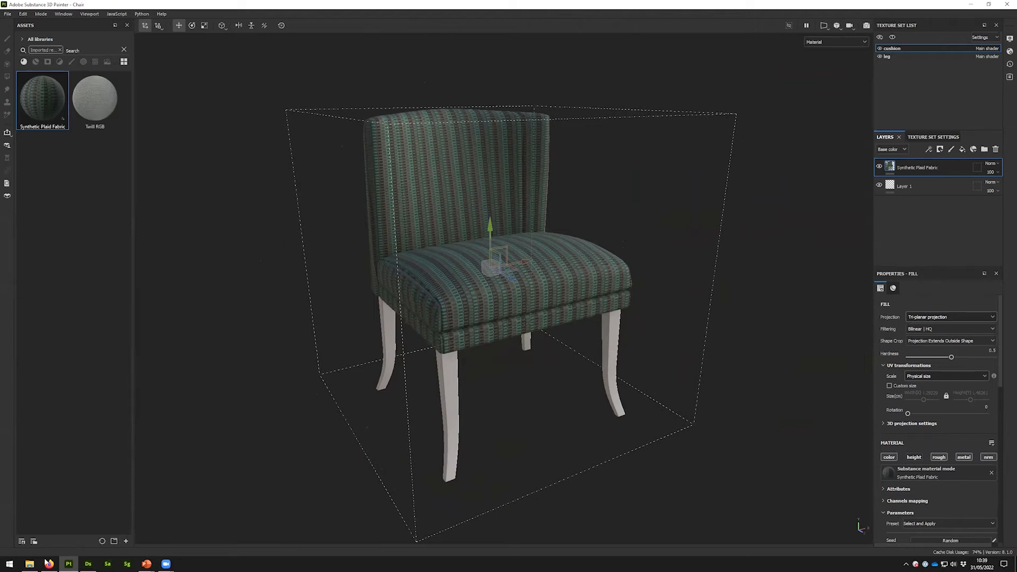
# Step: Launch Substance 3D Modeler, get the Oculus window out of the way and create a new project
pyautogui.click(9, 564)
pyautogui.moveTo(83, 560)
pyautogui.write('mode')
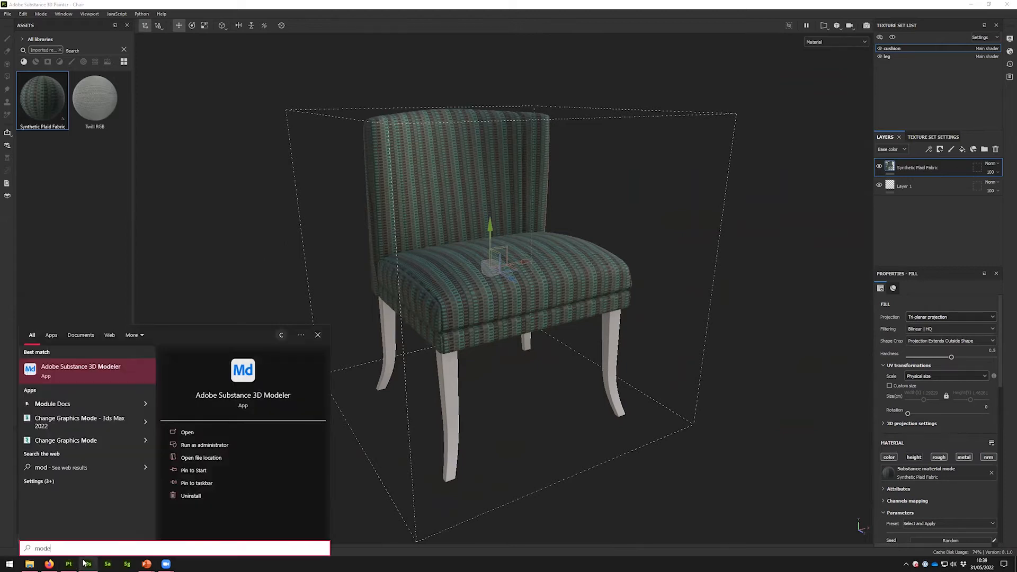
pyautogui.press('Return')
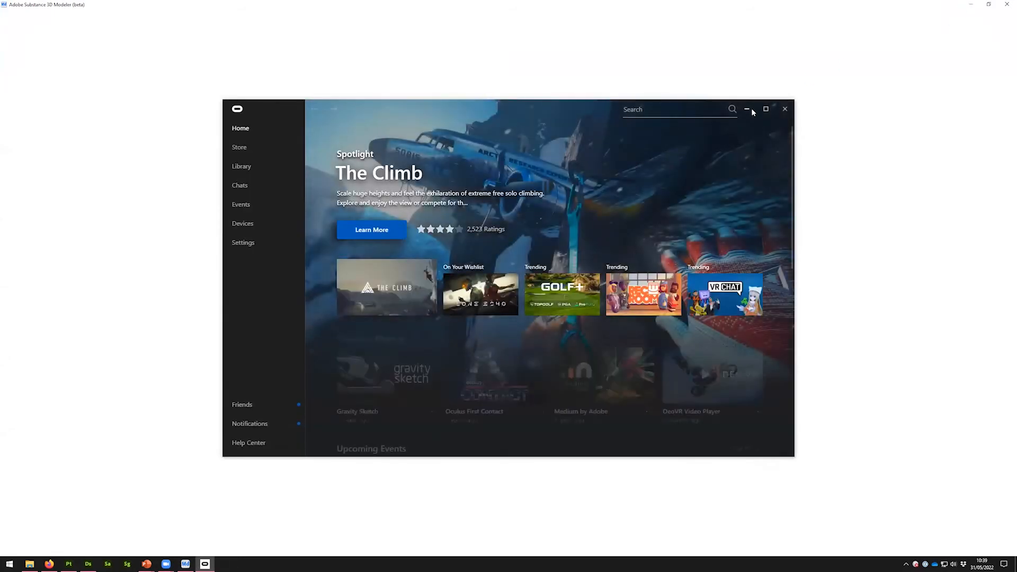
pyautogui.click(751, 109)
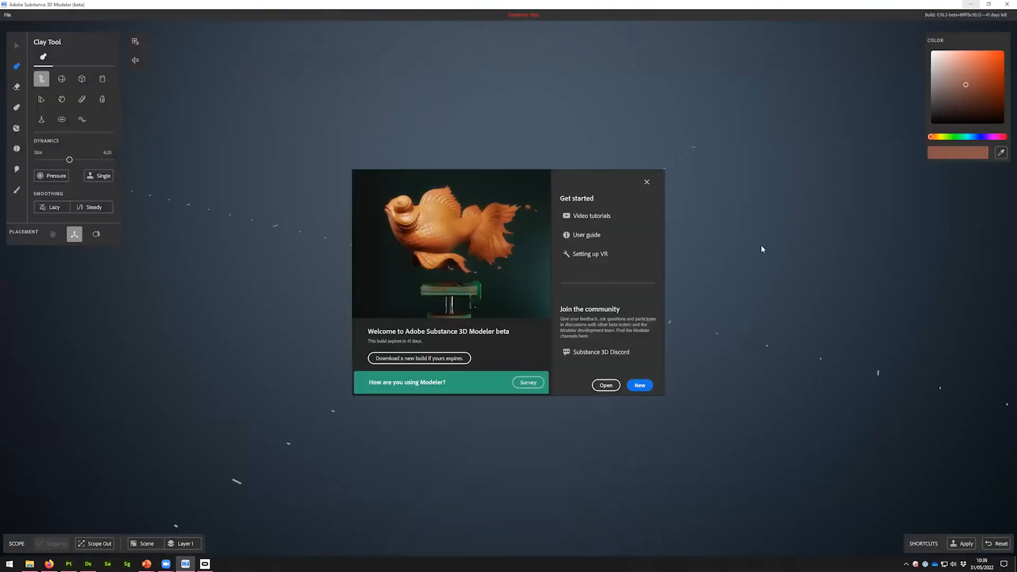
pyautogui.click(639, 385)
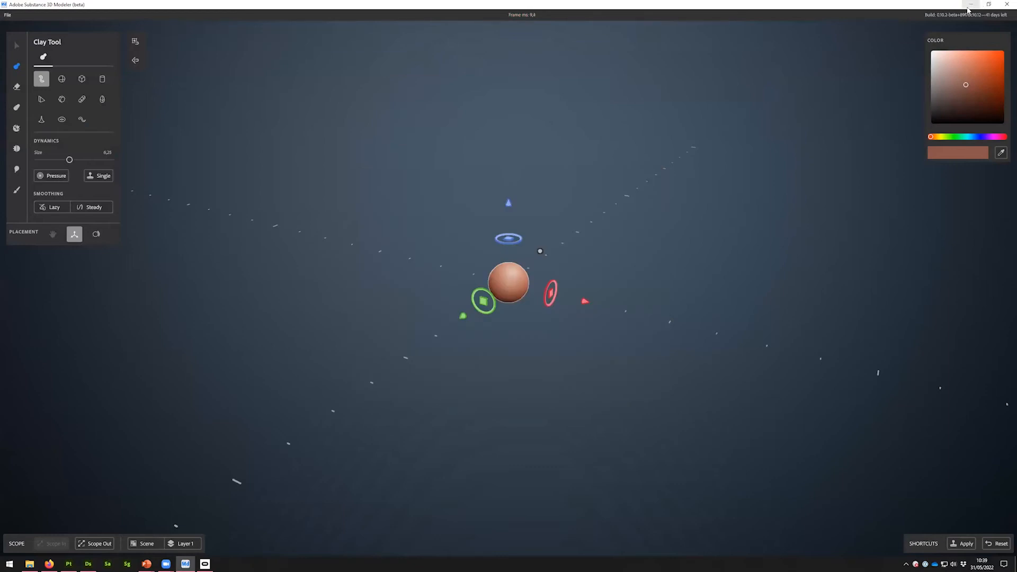
# Step: Switch to Substance 3D Designer and search the graph's node list for "grayscale"
pyautogui.click(969, 6)
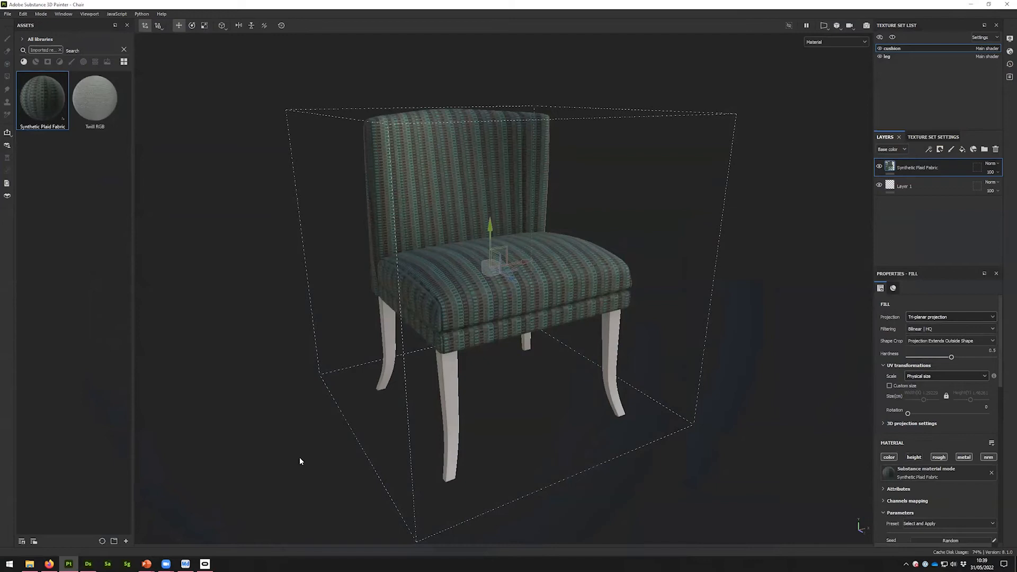
pyautogui.click(88, 564)
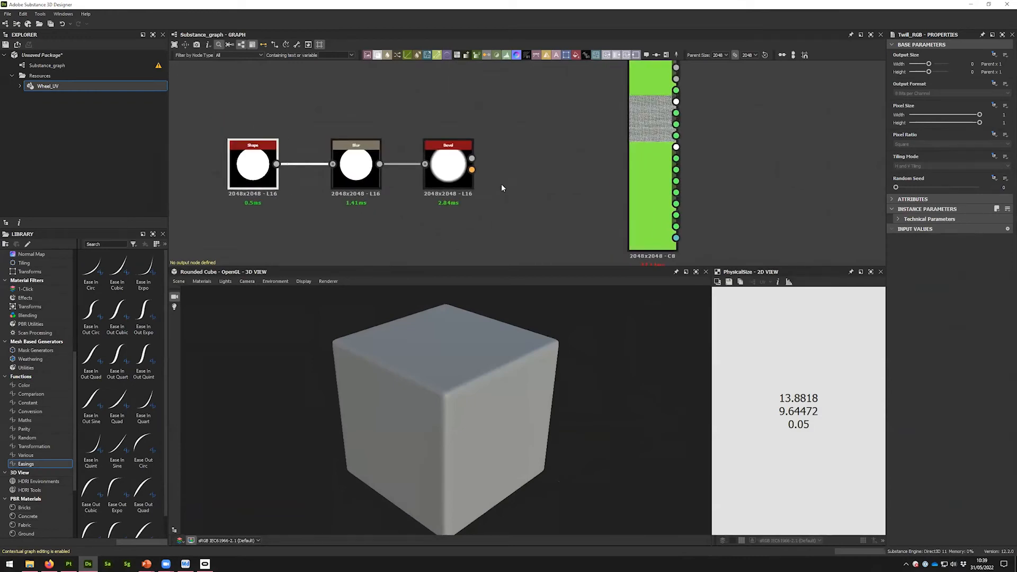
pyautogui.press('space')
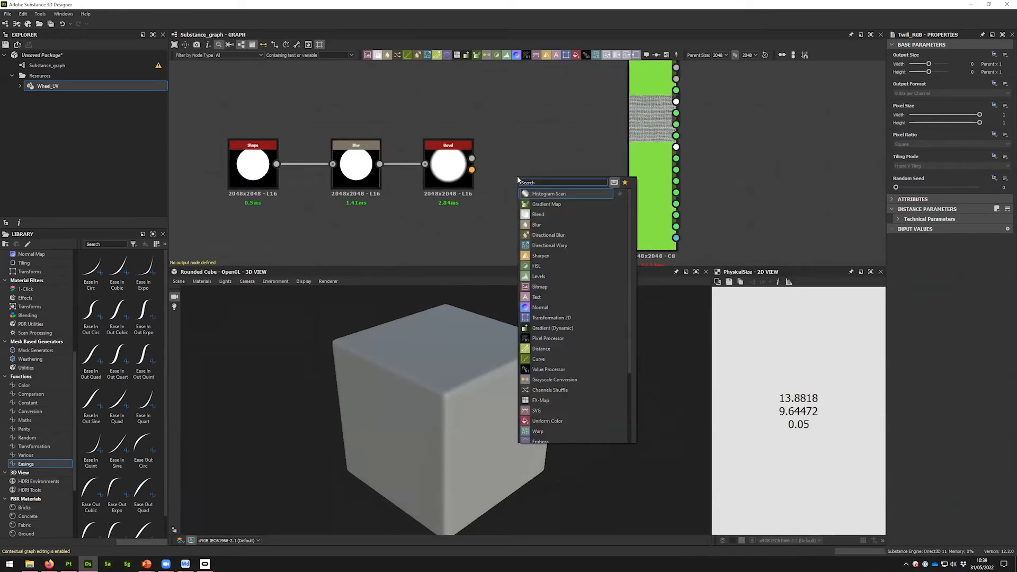
pyautogui.write('gr')
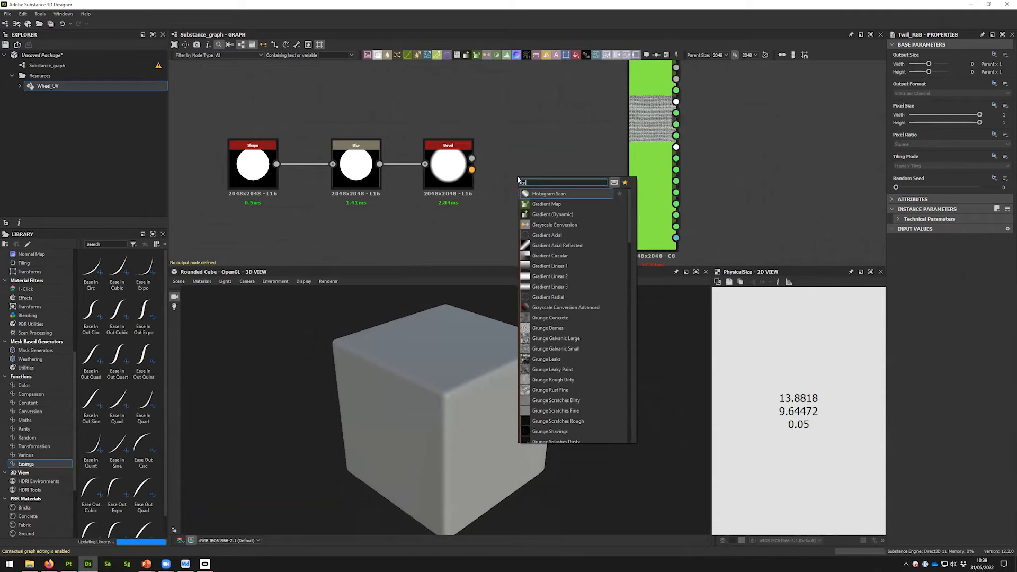
pyautogui.write('ayscale')
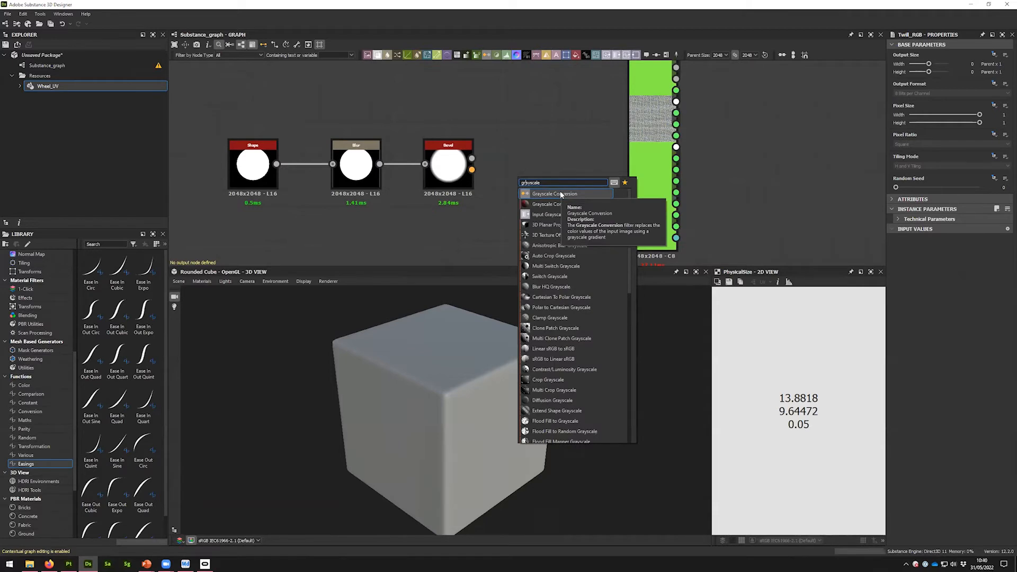
# Step: Search the node list with the spelling "greyscale", clear the search and close the list
pyautogui.press('Delete')
pyautogui.write('e')
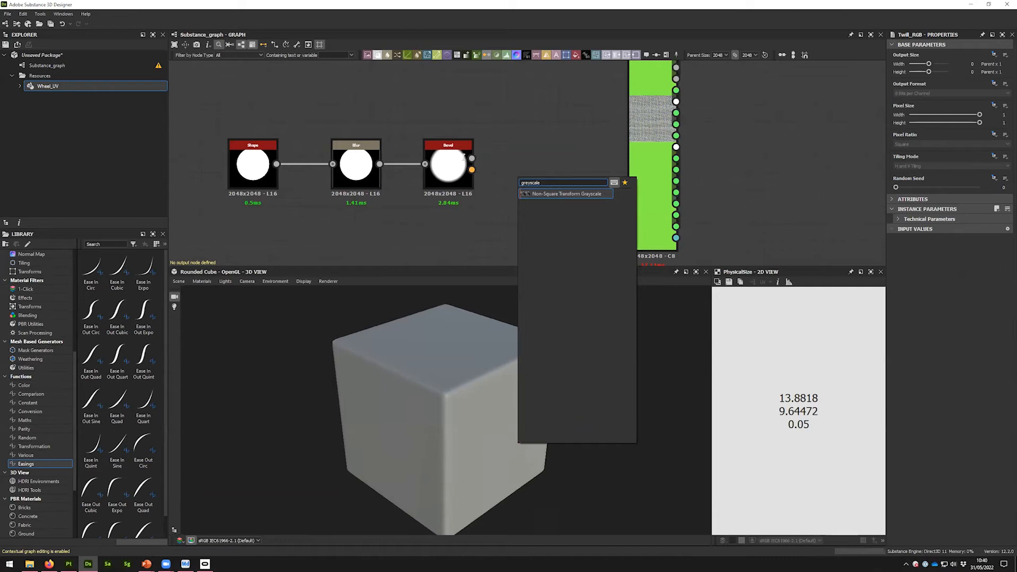
pyautogui.press('BackSpace')
pyautogui.press('BackSpace')
pyautogui.press('BackSpace')
pyautogui.press('BackSpace')
pyautogui.press('BackSpace')
pyautogui.press('BackSpace')
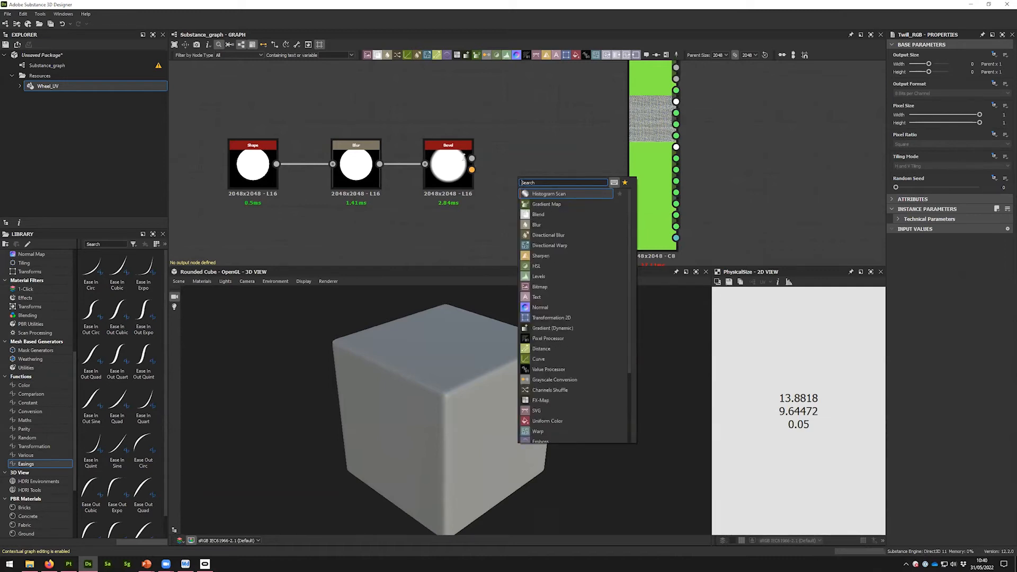
pyautogui.click(505, 146)
pyautogui.moveTo(514, 177); pyautogui.dragTo(523, 214, button='middle')
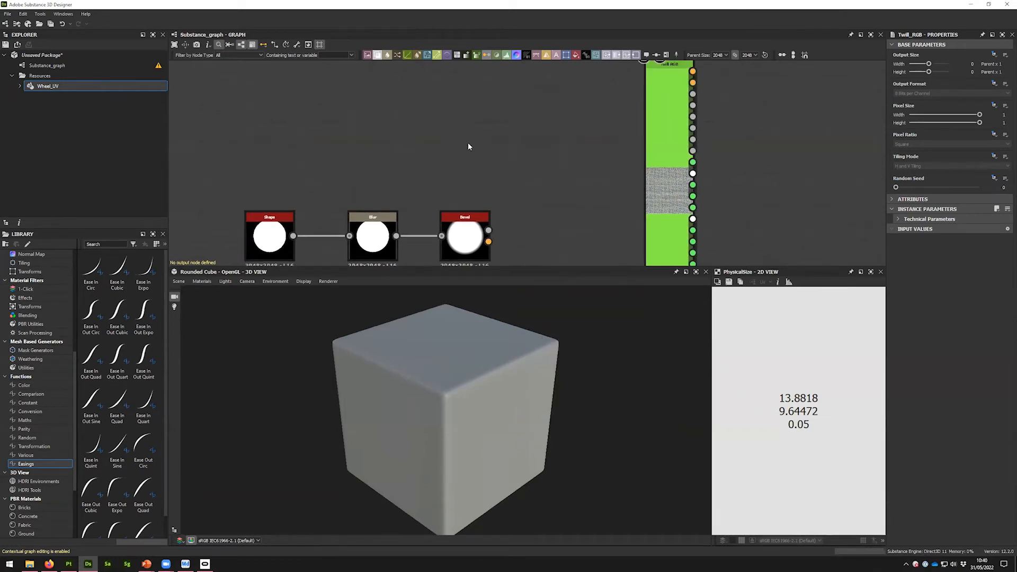
# Step: Add an Auto Levels node above the Bevel node and search the nodes compatible with it for "tile"
pyautogui.press('space')
pyautogui.write('leve')
pyautogui.click(501, 170)
pyautogui.scroll(4, 561, 153)
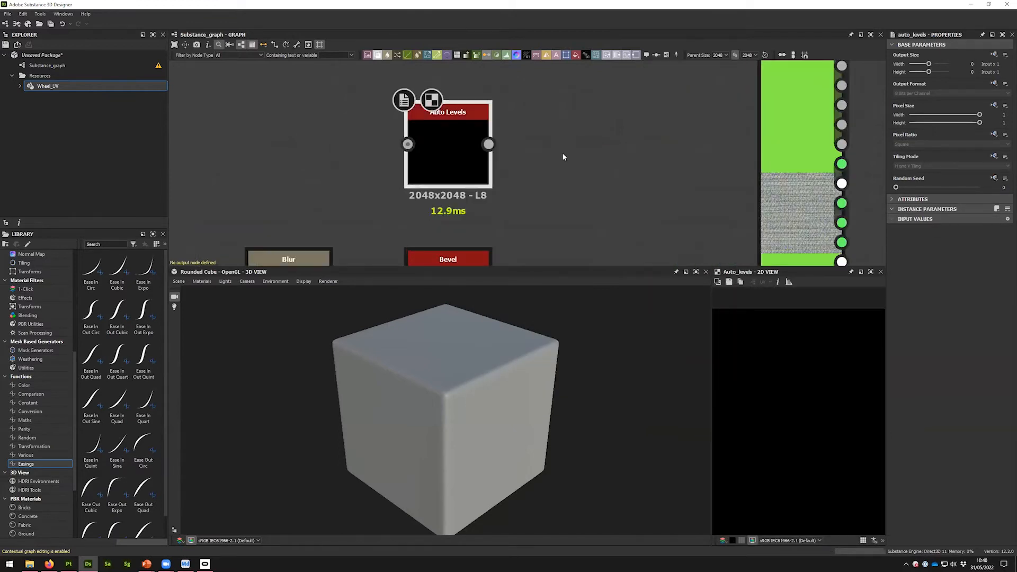
pyautogui.press('space')
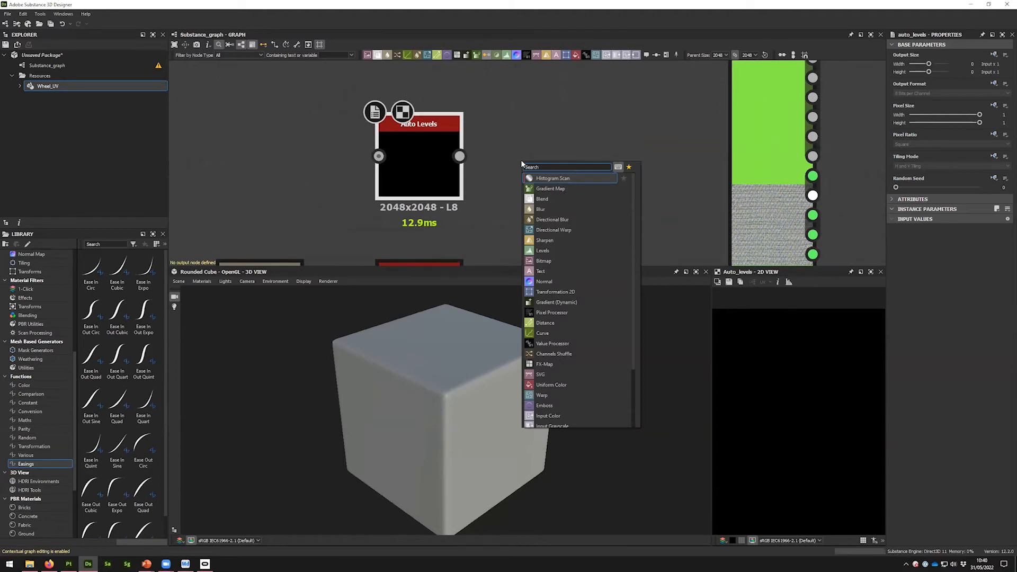
pyautogui.write('tile')
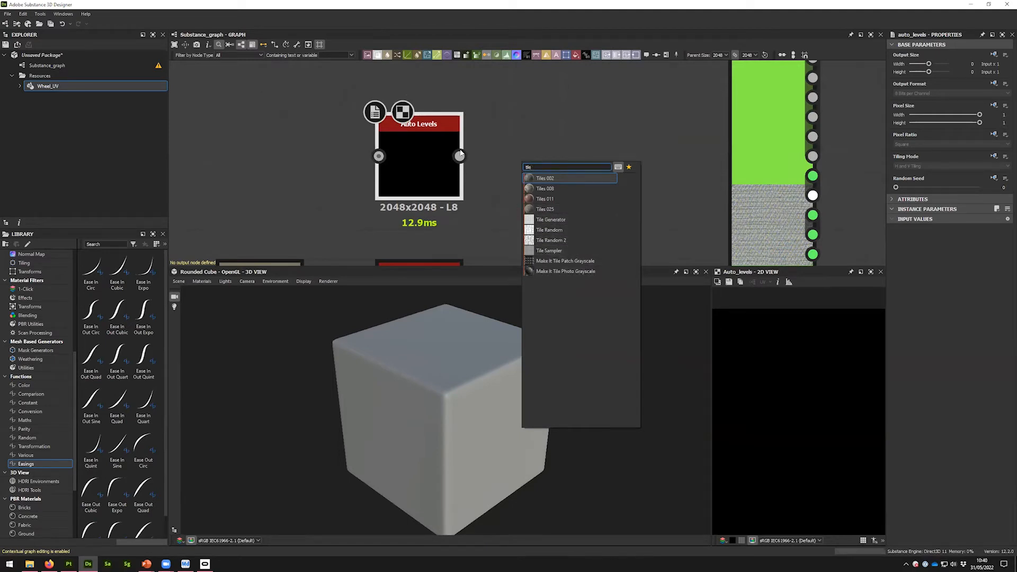
# Step: Add a Gradient Map node above Auto Levels and search the nodes compatible with its color output for "tile"
pyautogui.moveTo(495, 150); pyautogui.dragTo(519, 213, button='middle')
pyautogui.click(478, 57)
pyautogui.press('space')
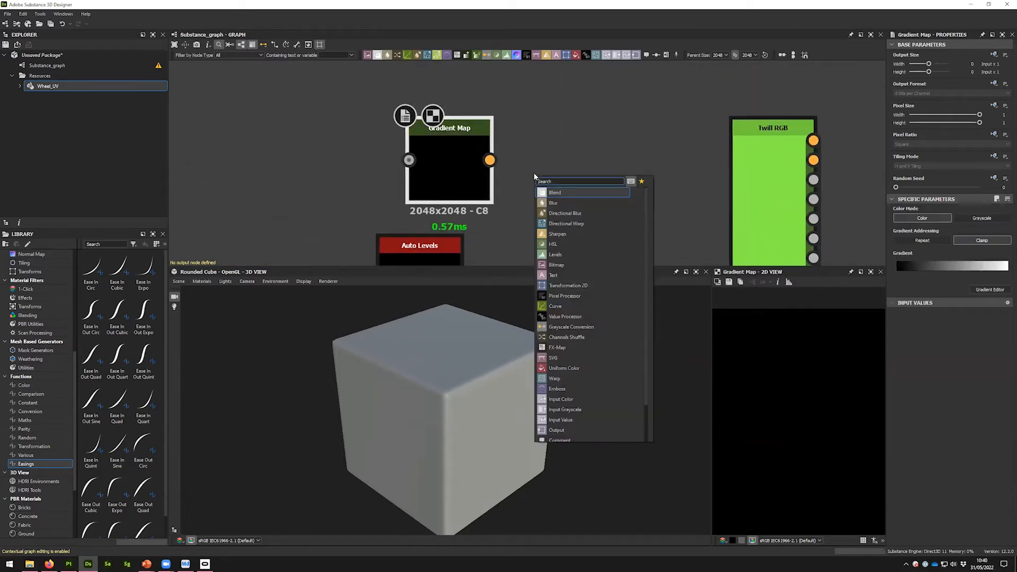
pyautogui.write('tile')
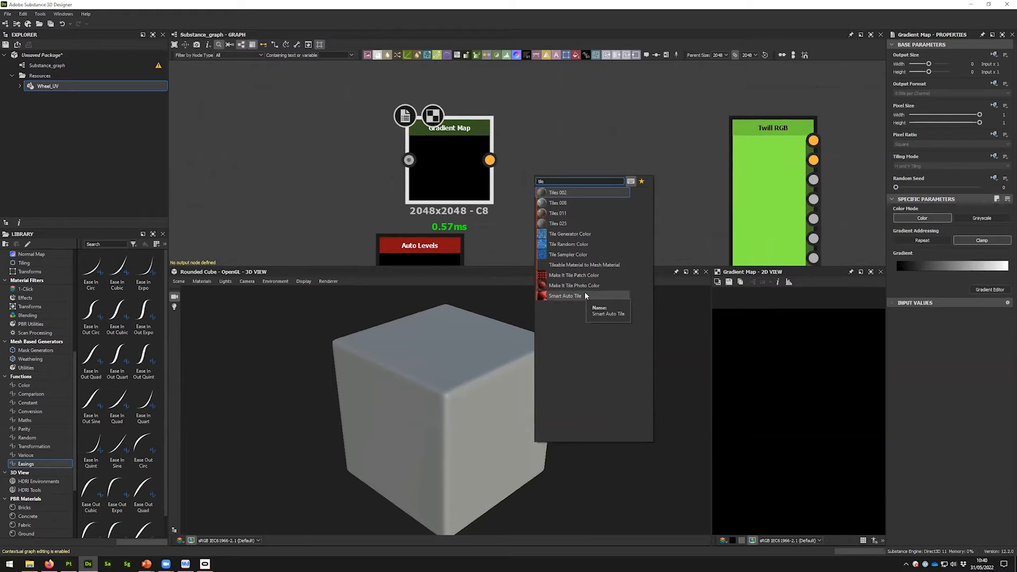
pyautogui.click(569, 151)
pyautogui.click(466, 186)
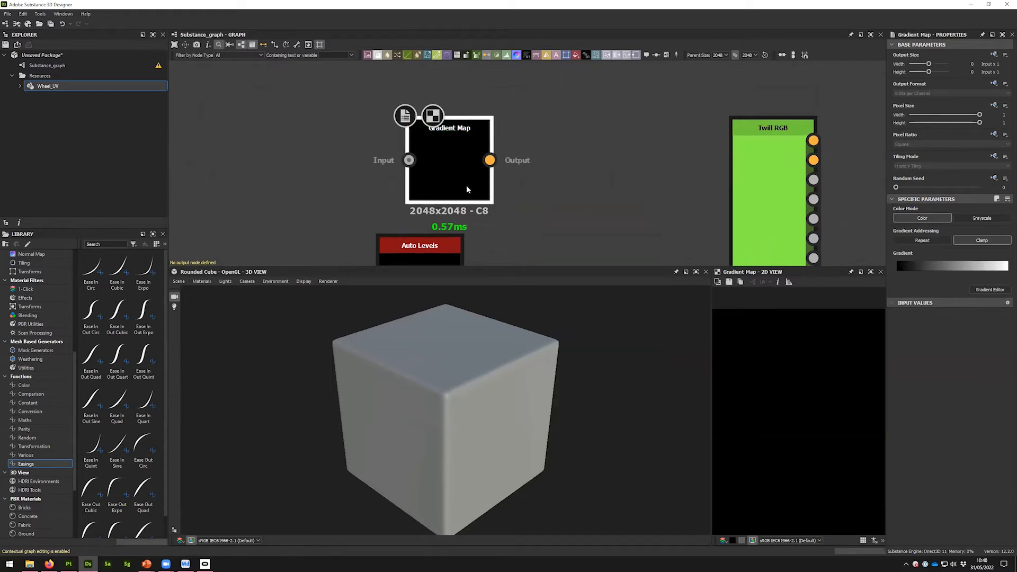
pyautogui.moveTo(520, 204); pyautogui.dragTo(566, 119, button='middle')
pyautogui.click(487, 174)
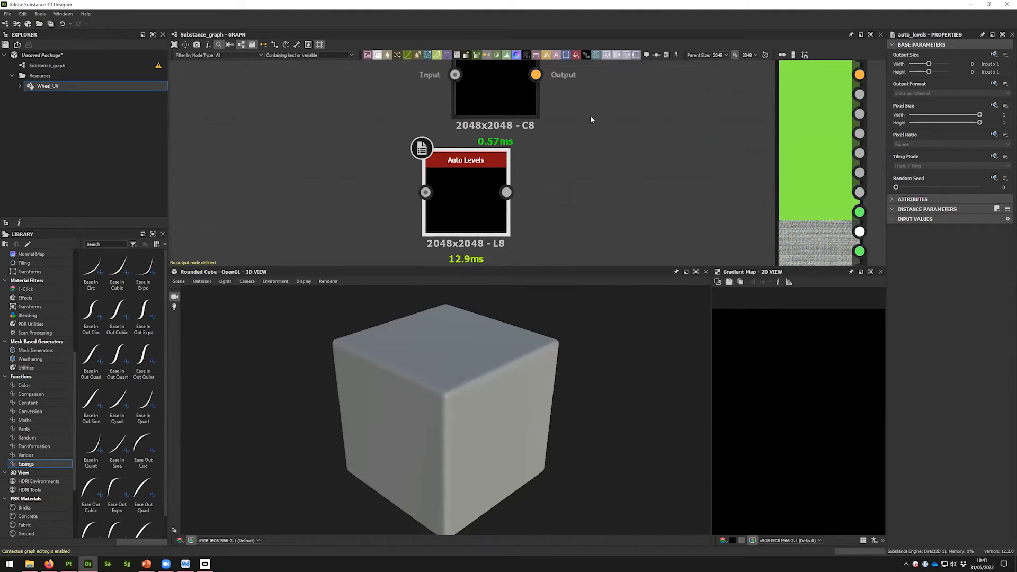
# Step: Close Substance 3D Designer without saving the package, and close Substance 3D Painter
pyautogui.click(1006, 5)
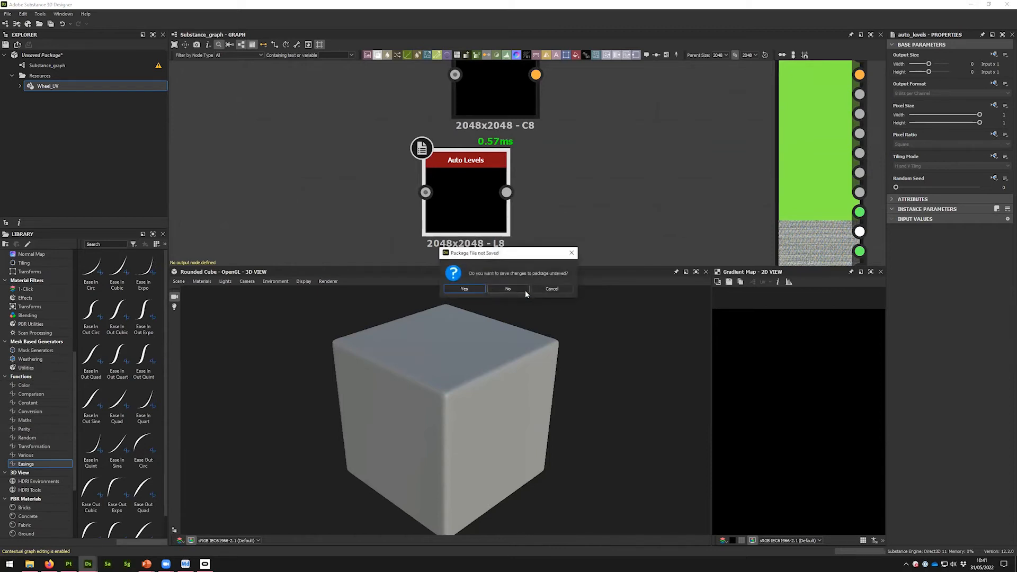
pyautogui.click(95, 563)
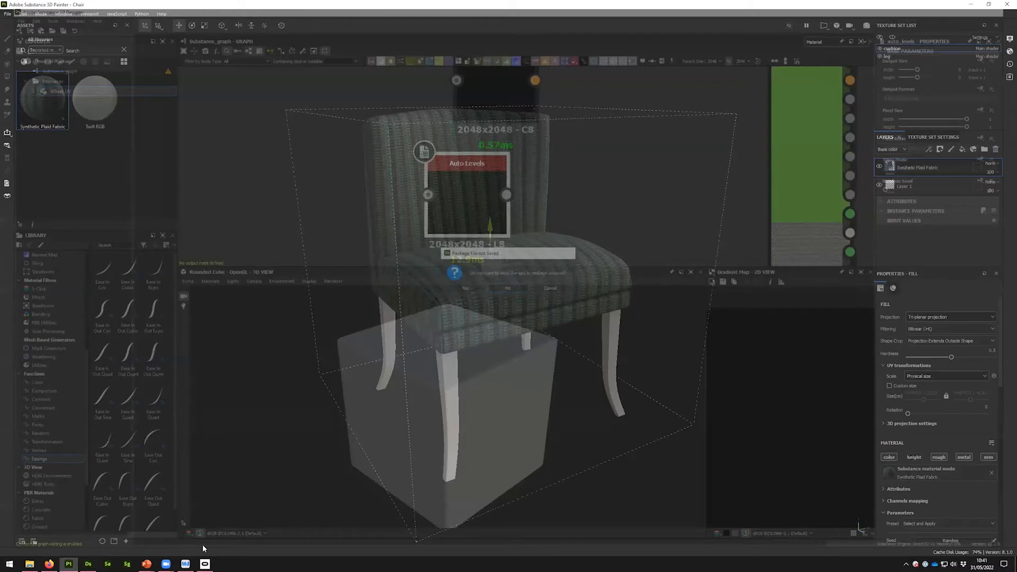
pyautogui.click(65, 563)
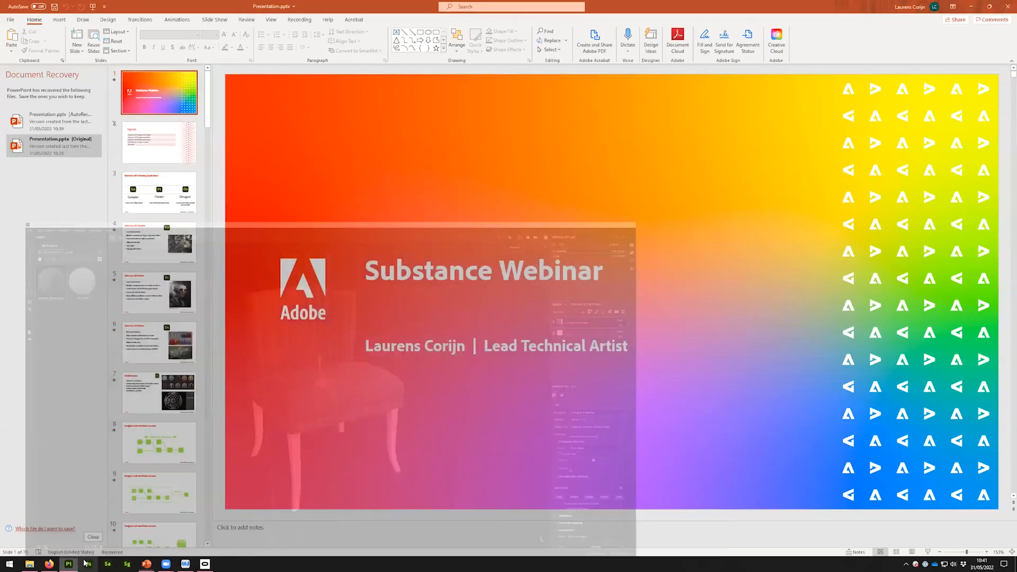
pyautogui.click(64, 563)
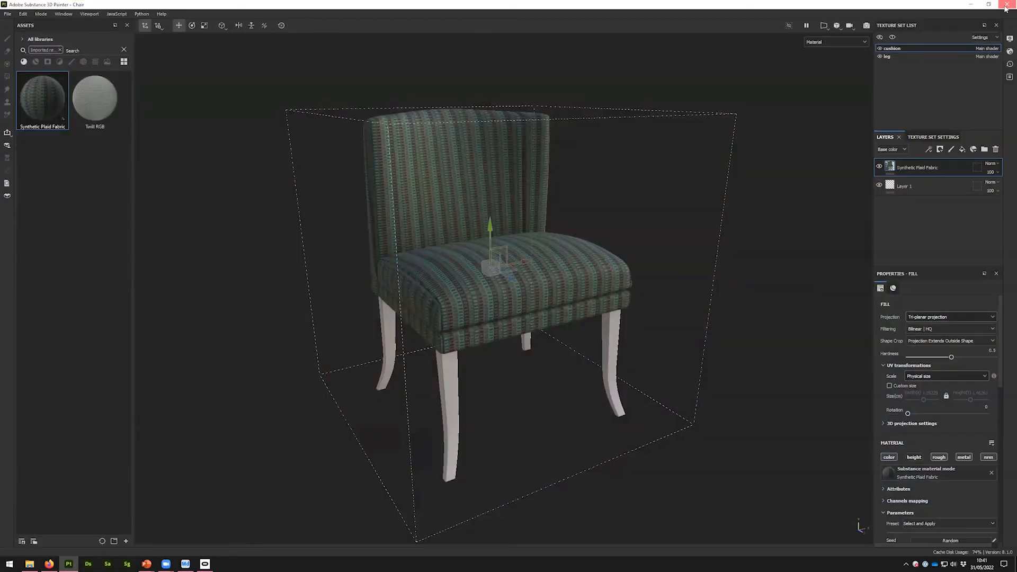
pyautogui.click(474, 296)
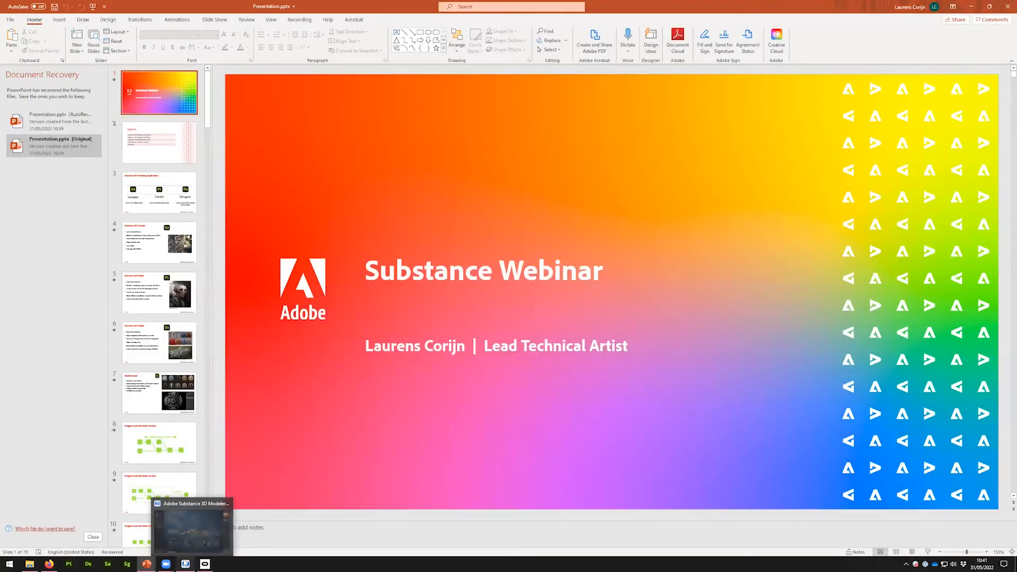
# Step: Show the Substance 3D Modeler slide in the PowerPoint presentation
pyautogui.click(185, 564)
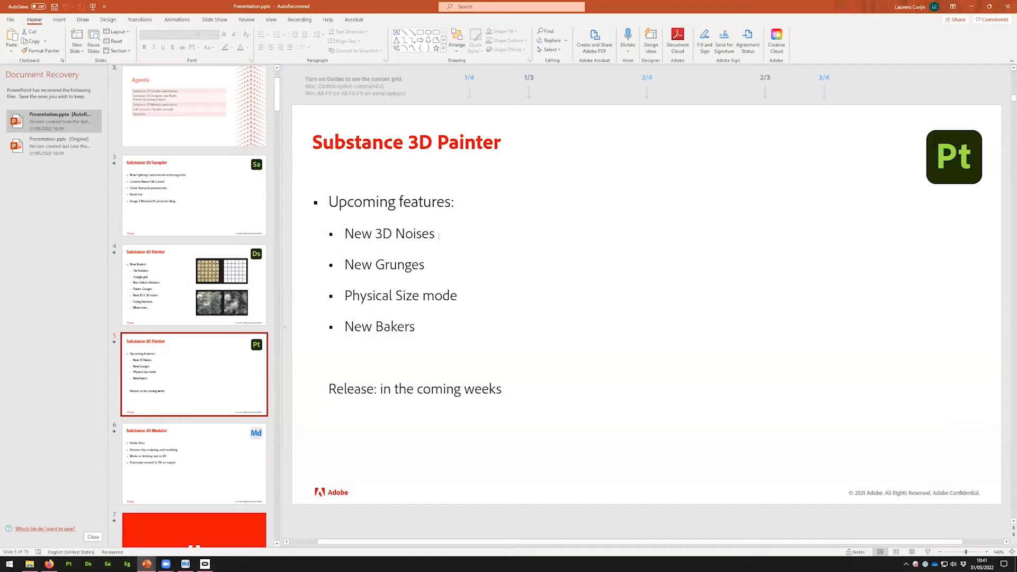
pyautogui.press('Down')
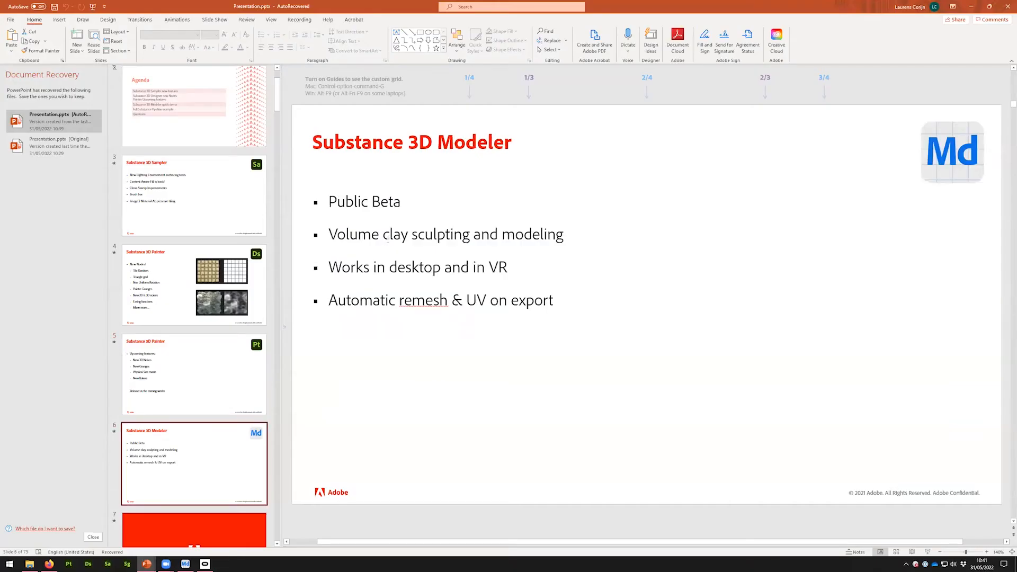
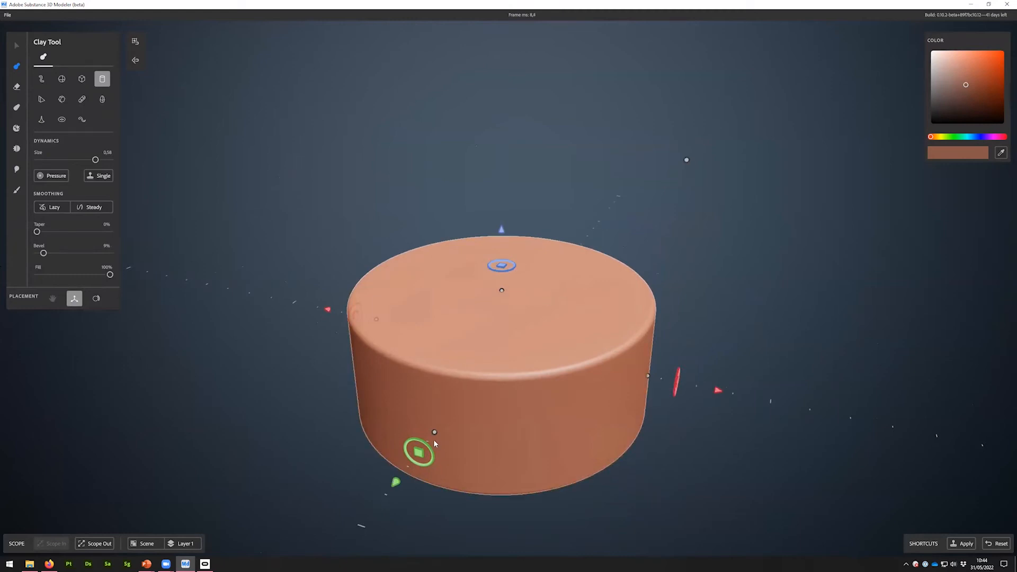
# Step: Undo the clay cylinder's displacement, enlarge the cylinder brush to 0.63 and fit its height around the existing cylinder
pyautogui.moveTo(441, 439); pyautogui.dragTo(712, 268)
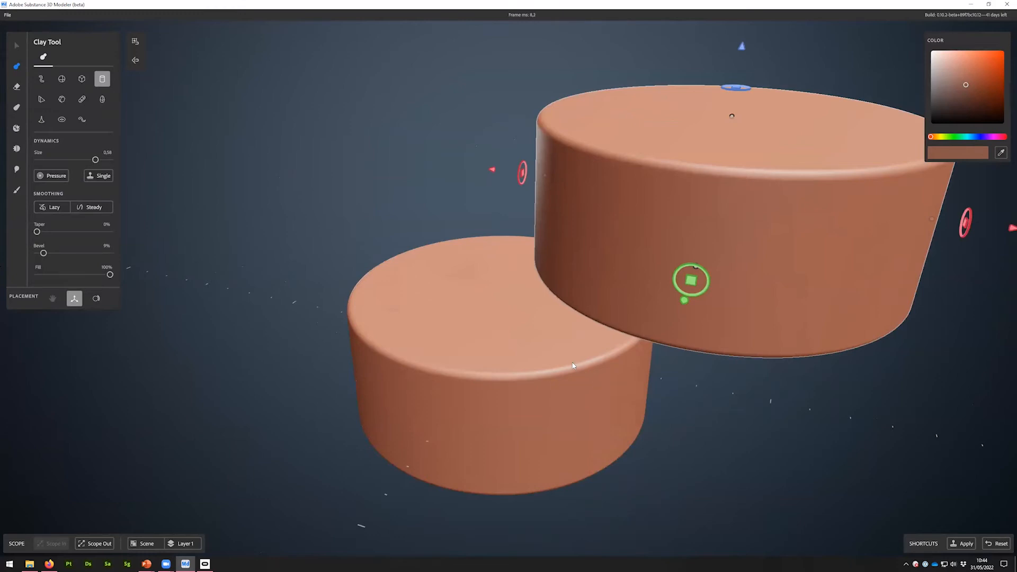
pyautogui.hotkey('ctrl', 'z')
pyautogui.moveTo(573, 365); pyautogui.dragTo(547, 313, button='middle')
pyautogui.moveTo(533, 267); pyautogui.dragTo(535, 290)
pyautogui.moveTo(750, 121); pyautogui.dragTo(783, 99)
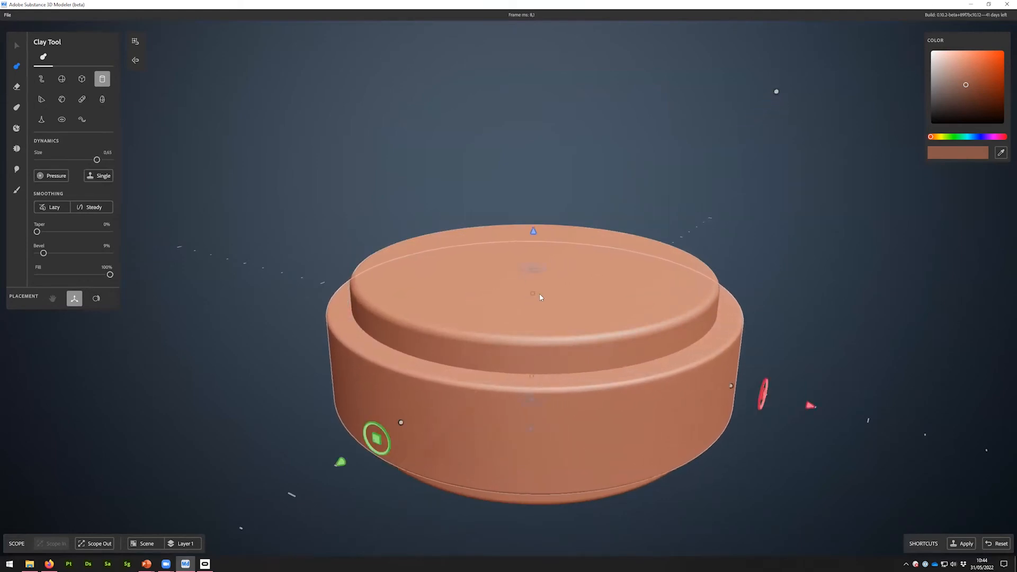
pyautogui.moveTo(536, 292); pyautogui.dragTo(535, 286)
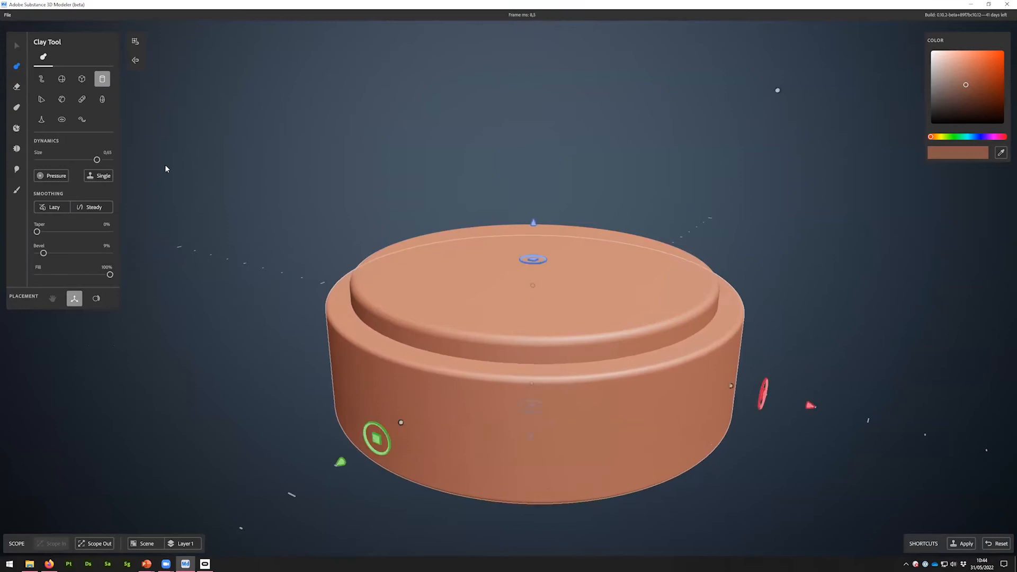
# Step: Erase the middle band of the clay cylinder with the cylinder-shaped Erase tool, leaving an upper and a lower disc
pyautogui.click(17, 86)
pyautogui.keyDown('alt'); pyautogui.moveTo(376, 446); pyautogui.dragTo(424, 297); pyautogui.keyUp('alt')
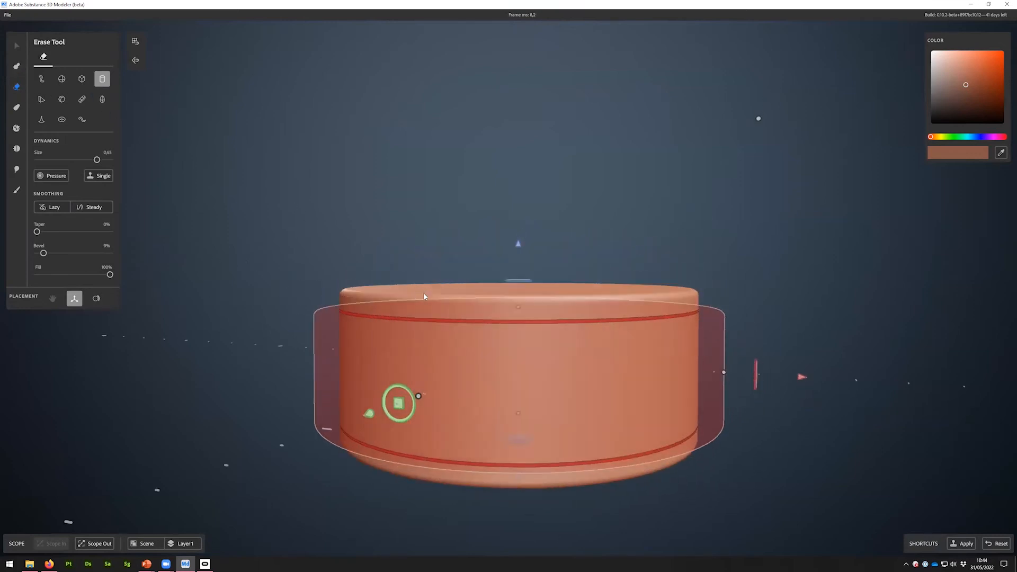
pyautogui.keyDown('alt'); pyautogui.moveTo(635, 253); pyautogui.dragTo(657, 281); pyautogui.keyUp('alt')
pyautogui.keyDown('alt'); pyautogui.moveTo(414, 289); pyautogui.dragTo(445, 301); pyautogui.keyUp('alt')
# Step: Shrink the cylinder shape to 0.50, extend its height, set the bevel to 1% and add it as a clay core between the discs
pyautogui.moveTo(768, 92); pyautogui.dragTo(730, 161)
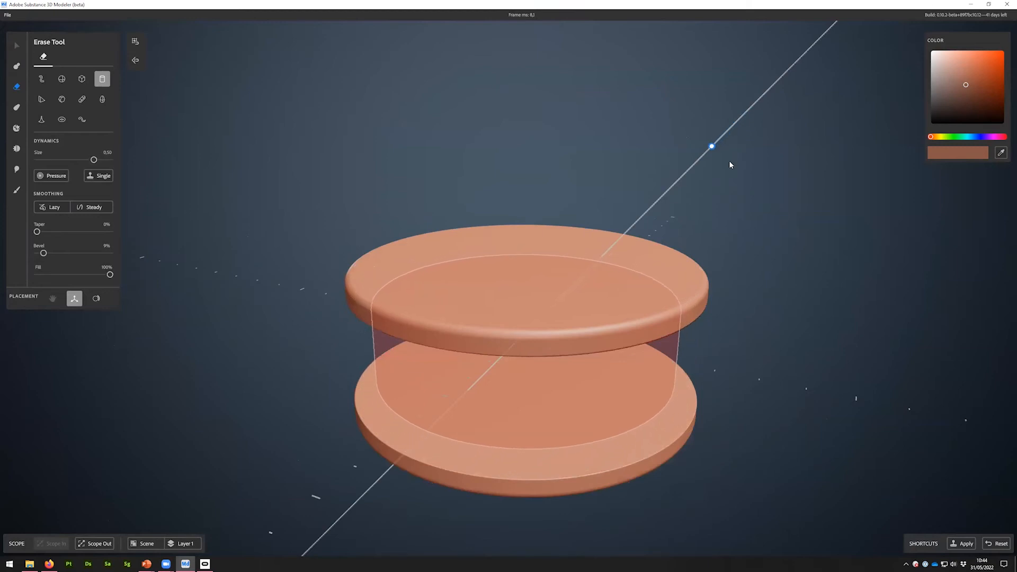
pyautogui.click(524, 289)
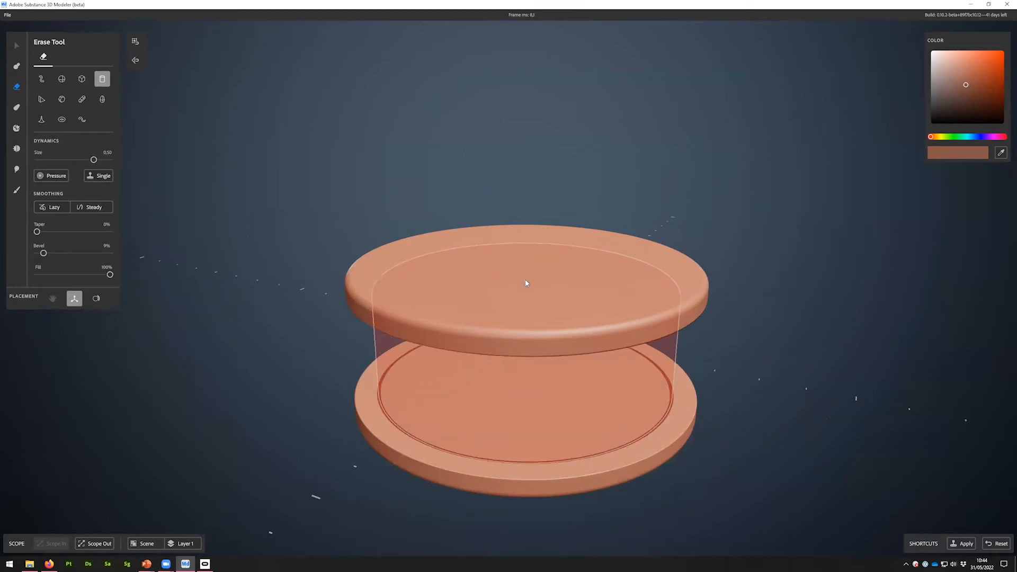
pyautogui.moveTo(43, 253); pyautogui.dragTo(24, 257)
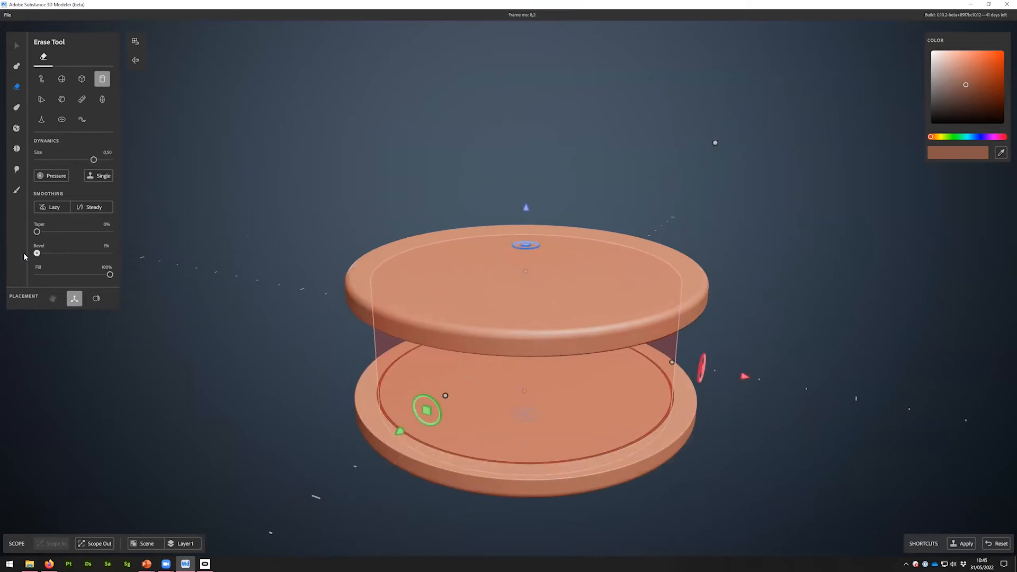
pyautogui.click(16, 65)
pyautogui.moveTo(594, 265); pyautogui.dragTo(529, 276, button='right')
# Step: Raise the cylinder brush above the upper disc and set its bevel to 19%
pyautogui.moveTo(489, 242); pyautogui.dragTo(504, 65)
pyautogui.moveTo(608, 384)
pyautogui.mouseDown(button='right')
pyautogui.moveTo(607, 347)
pyautogui.moveTo(604, 371)
pyautogui.mouseUp(button='right')
pyautogui.moveTo(41, 254); pyautogui.dragTo(52, 255)
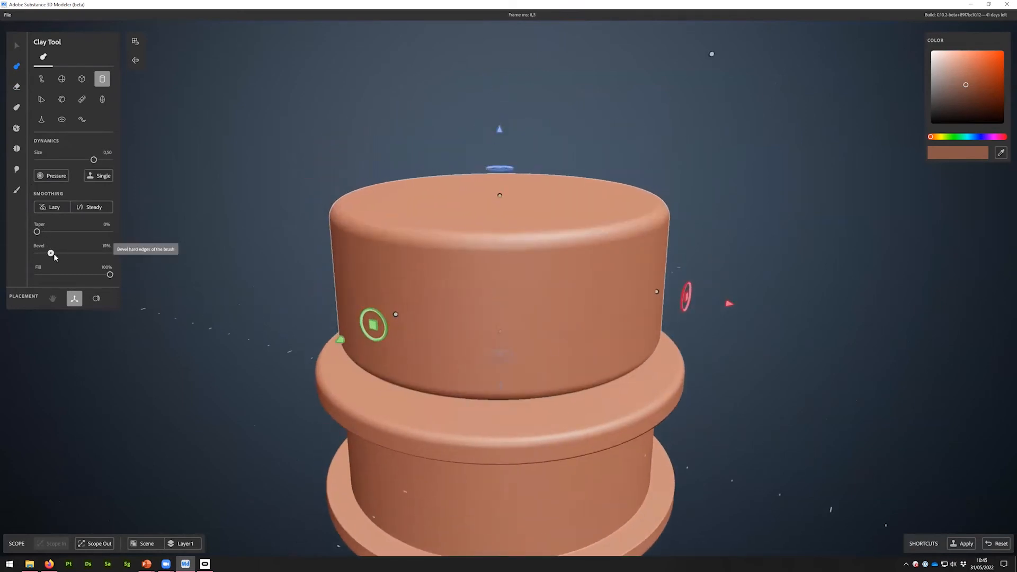
# Step: Erase a shallow round recess in the upper disc with the cylinder lowered into it and sized to 0.53
pyautogui.click(16, 88)
pyautogui.moveTo(416, 263); pyautogui.dragTo(448, 169, button='right')
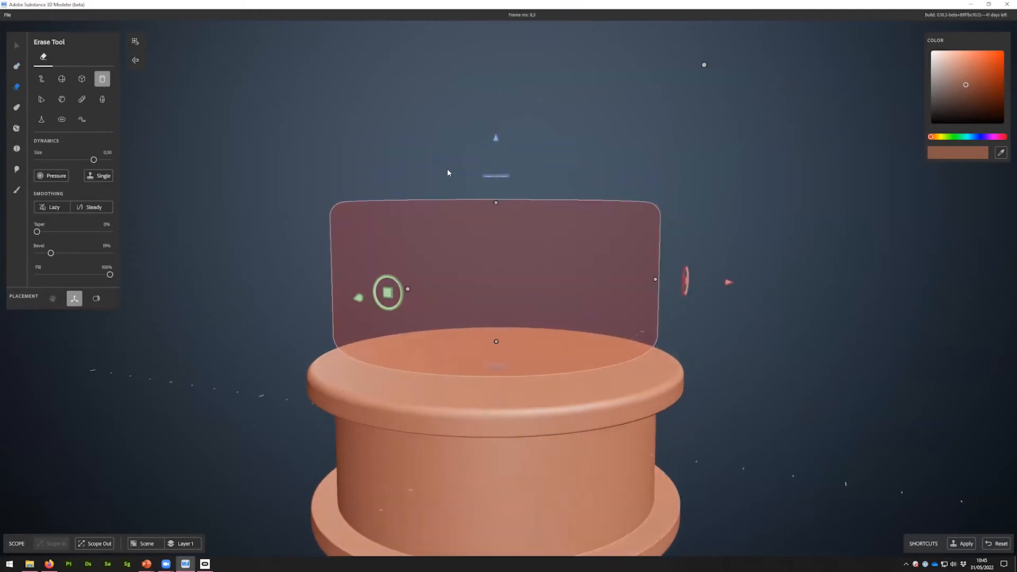
pyautogui.moveTo(497, 140); pyautogui.dragTo(497, 164, button='right')
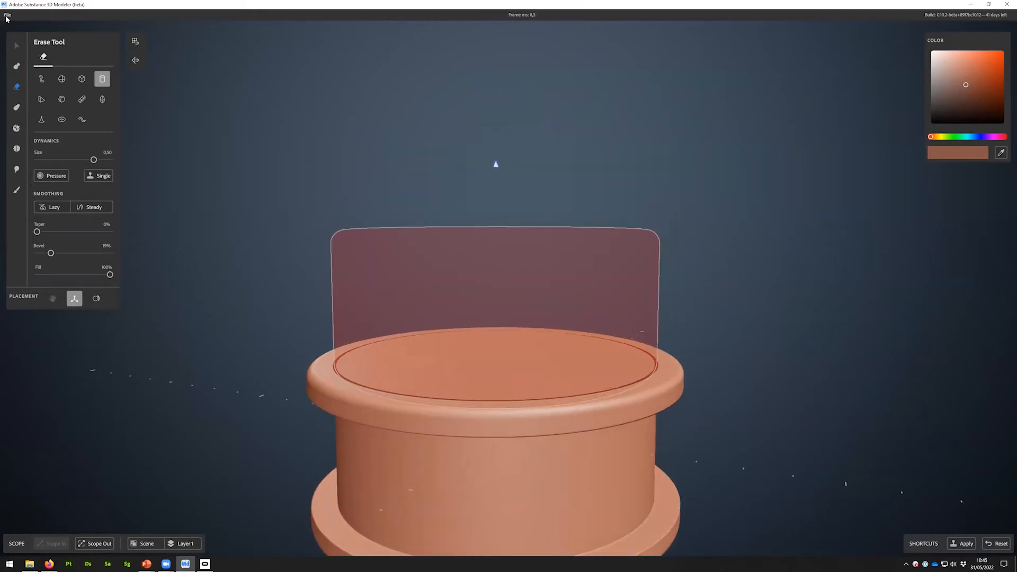
pyautogui.moveTo(701, 93); pyautogui.dragTo(713, 82)
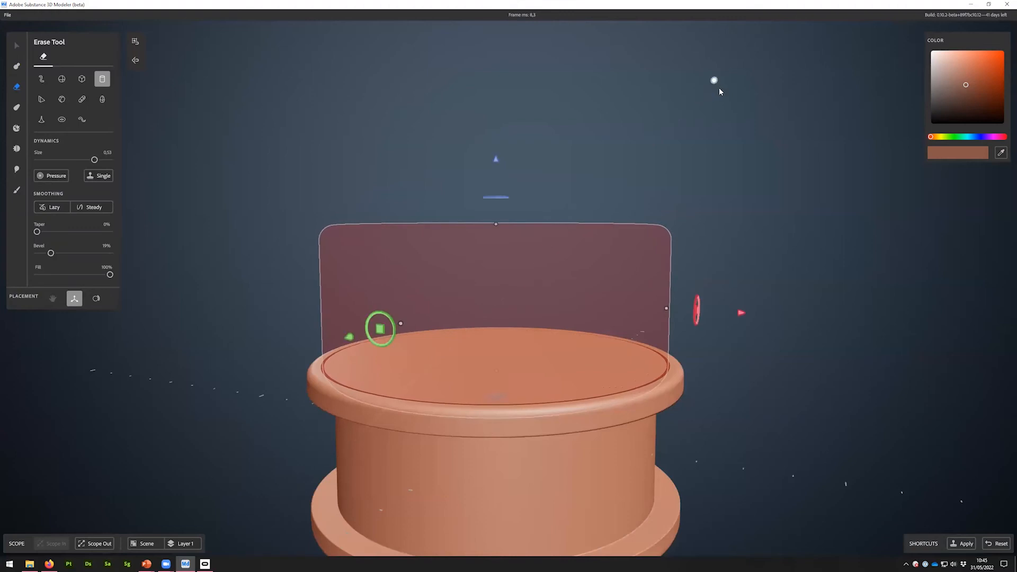
pyautogui.moveTo(610, 364); pyautogui.dragTo(609, 393, button='right')
# Step: Flatten the cylinder eraser, set its taper to 12% and place it inside the upper disc's recess
pyautogui.moveTo(37, 233); pyautogui.dragTo(51, 233)
pyautogui.moveTo(530, 239); pyautogui.dragTo(532, 192, button='right')
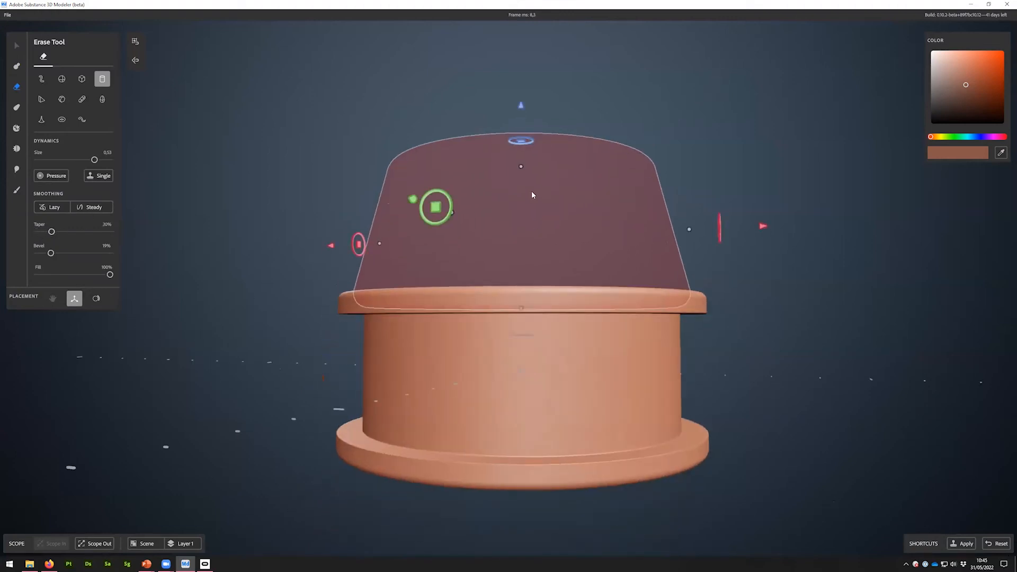
pyautogui.moveTo(520, 176); pyautogui.dragTo(515, 231)
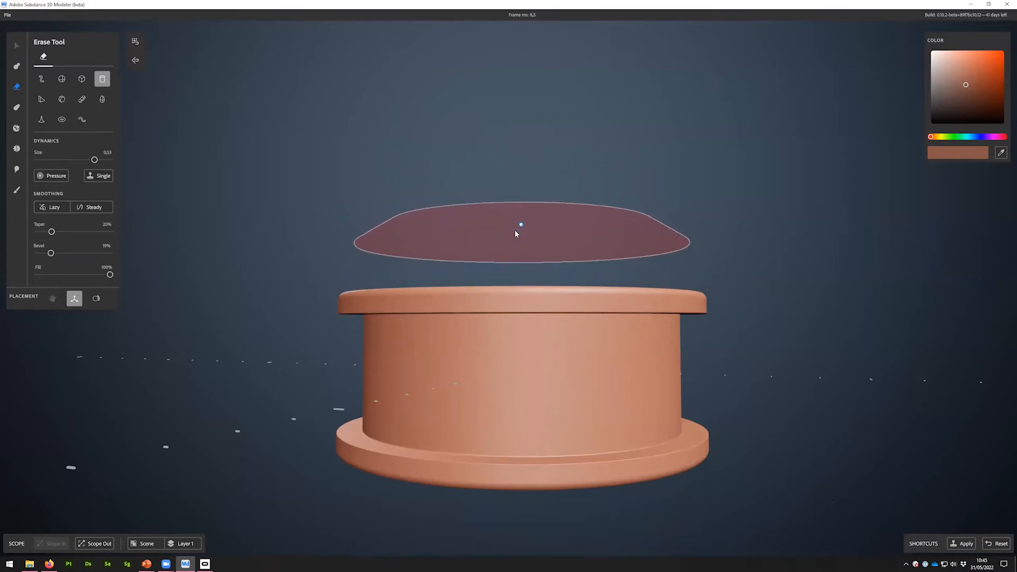
pyautogui.moveTo(313, 194); pyautogui.dragTo(313, 209, button='right')
pyautogui.moveTo(51, 231); pyautogui.dragTo(45, 232)
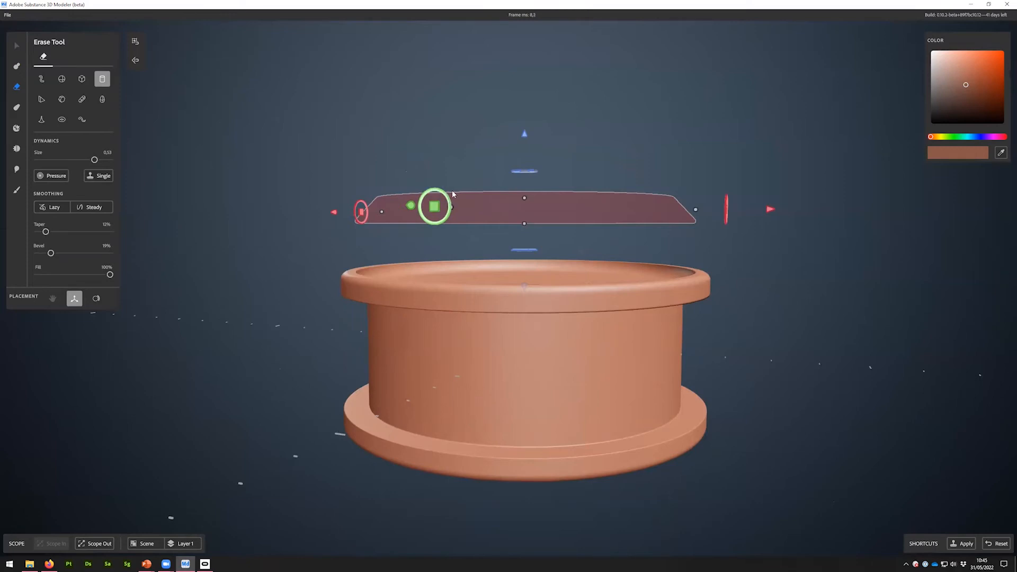
pyautogui.moveTo(446, 195)
pyautogui.mouseDown()
pyautogui.moveTo(451, 227)
pyautogui.moveTo(411, 239)
pyautogui.mouseUp()
pyautogui.moveTo(525, 133)
pyautogui.mouseDown()
pyautogui.moveTo(528, 199)
pyautogui.moveTo(521, 128)
pyautogui.moveTo(538, 138)
pyautogui.mouseUp()
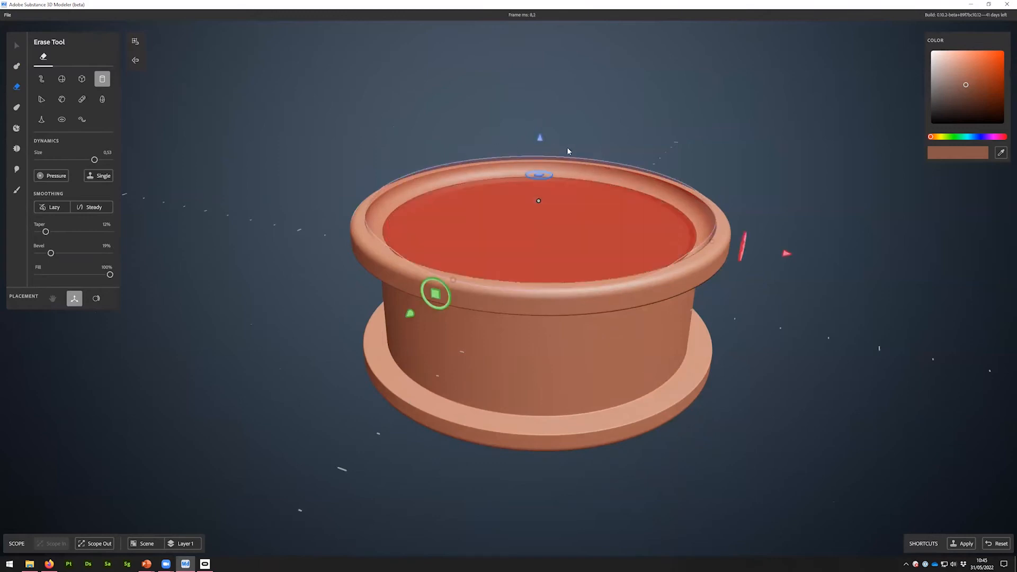
# Step: Shrink the tapered cylinder eraser to 0.49 and lower it deeper into the recess
pyautogui.scroll(-2, 659, 177)
pyautogui.keyDown('alt'); pyautogui.moveTo(659, 176); pyautogui.dragTo(641, 203, button='middle'); pyautogui.keyUp('alt')
pyautogui.moveTo(690, 75); pyautogui.dragTo(679, 85)
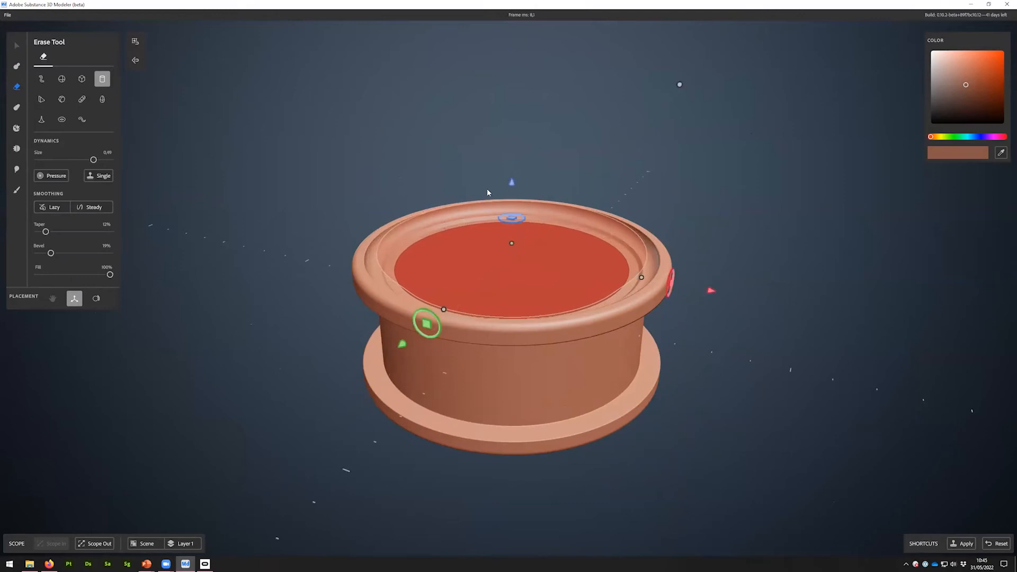
pyautogui.moveTo(509, 179); pyautogui.dragTo(511, 193)
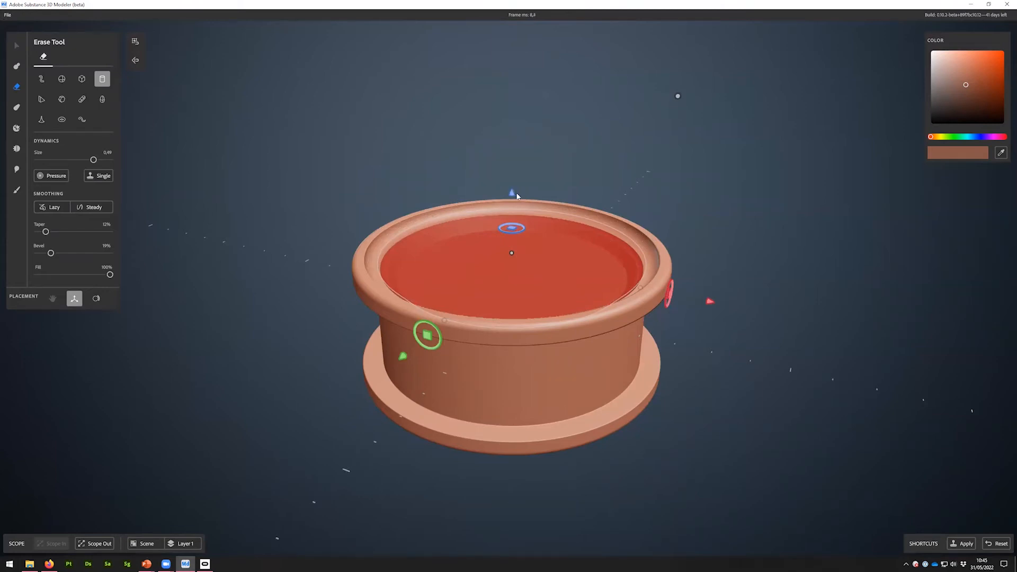
# Step: Cut a round opening through the body with the cylinder eraser at 0% taper, narrowed to size 0.43 and stretched downward
pyautogui.moveTo(511, 250); pyautogui.dragTo(513, 297, button='middle')
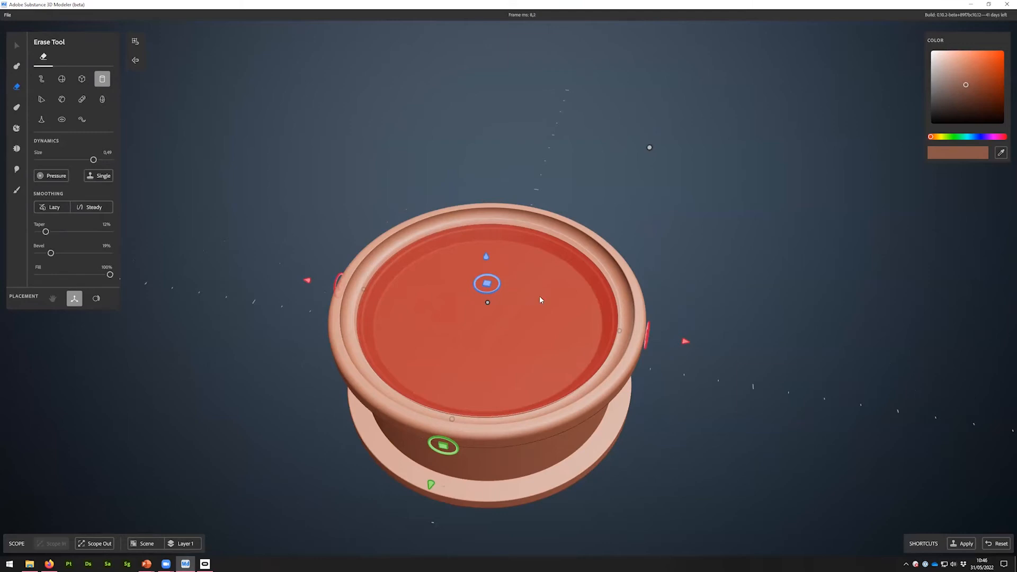
pyautogui.keyDown('alt'); pyautogui.moveTo(533, 349); pyautogui.dragTo(516, 384); pyautogui.keyUp('alt')
pyautogui.keyDown('alt'); pyautogui.moveTo(516, 384); pyautogui.dragTo(484, 469, button='right'); pyautogui.keyUp('alt')
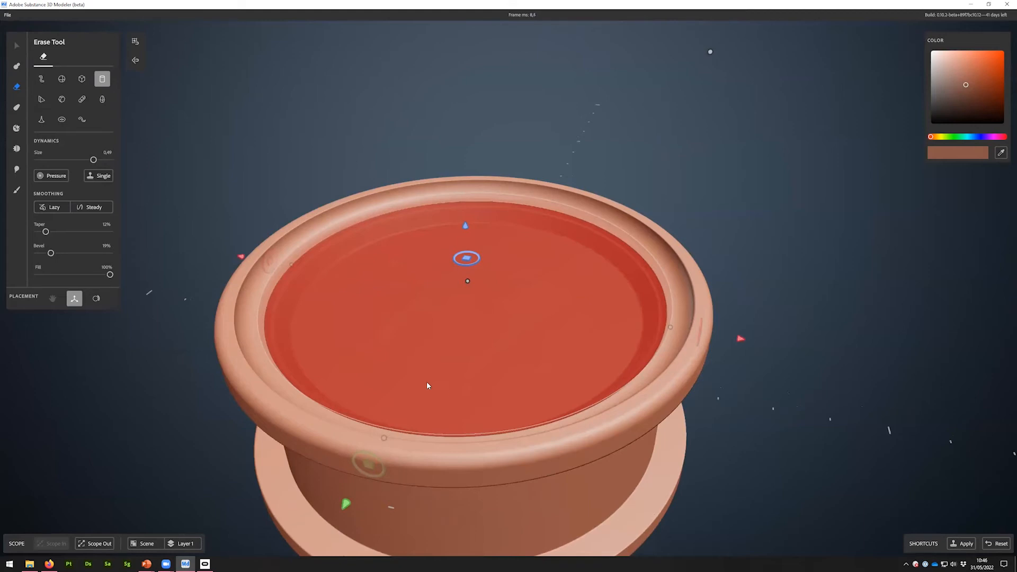
pyautogui.moveTo(46, 232); pyautogui.dragTo(36, 232)
pyautogui.moveTo(707, 51); pyautogui.dragTo(676, 71)
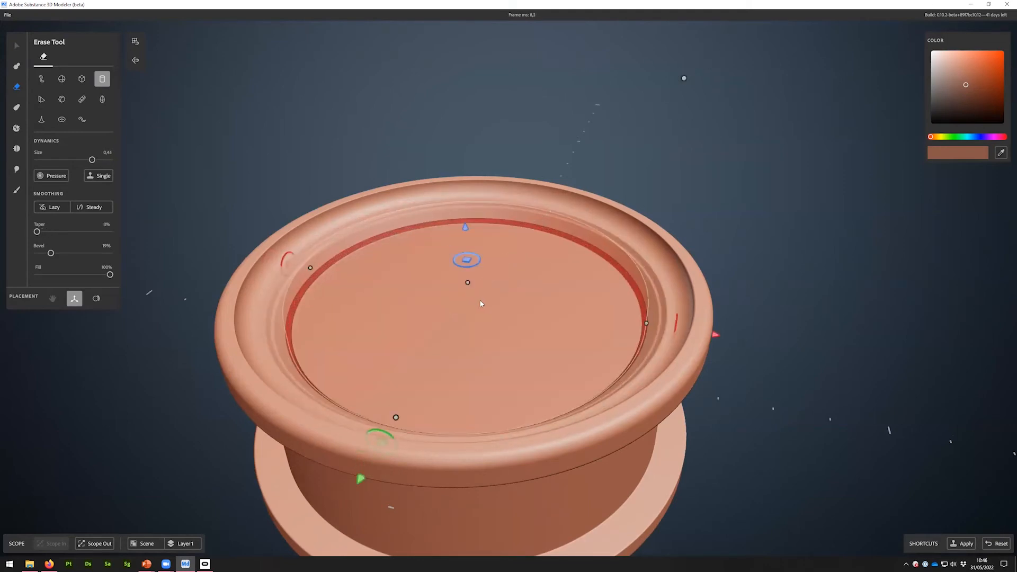
pyautogui.moveTo(469, 284)
pyautogui.mouseDown()
pyautogui.moveTo(461, 226)
pyautogui.moveTo(474, 99)
pyautogui.moveTo(472, 216)
pyautogui.mouseUp()
pyautogui.press('Return')
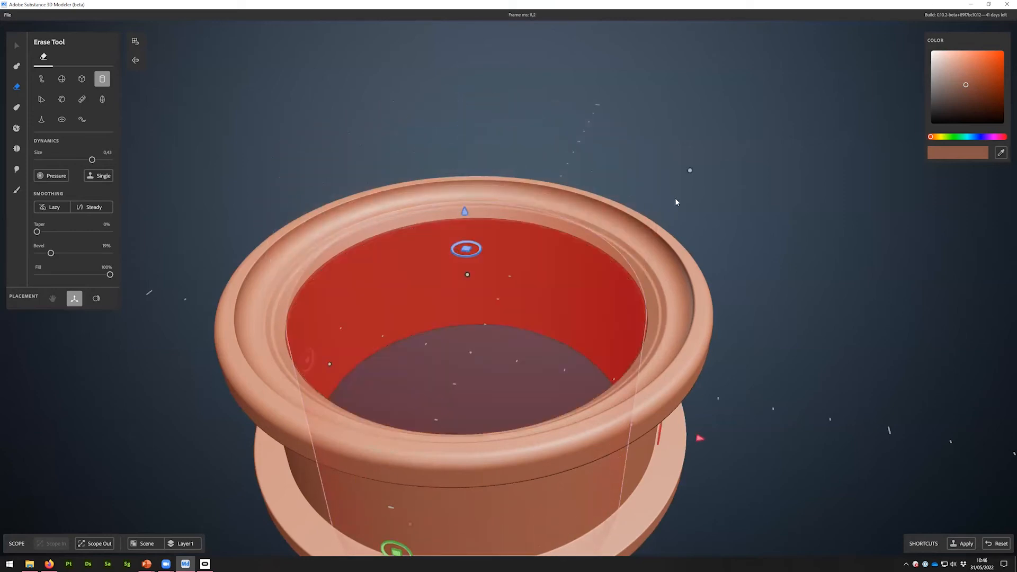
# Step: Create a new layer for adding clay inside the rim's opening
pyautogui.keyDown('alt'); pyautogui.moveTo(676, 198); pyautogui.dragTo(58, 9); pyautogui.keyUp('alt')
pyautogui.scroll(-5, 679, 280)
pyautogui.keyDown('alt'); pyautogui.moveTo(679, 286); pyautogui.dragTo(684, 268); pyautogui.keyUp('alt')
pyautogui.scroll(3, 683, 267)
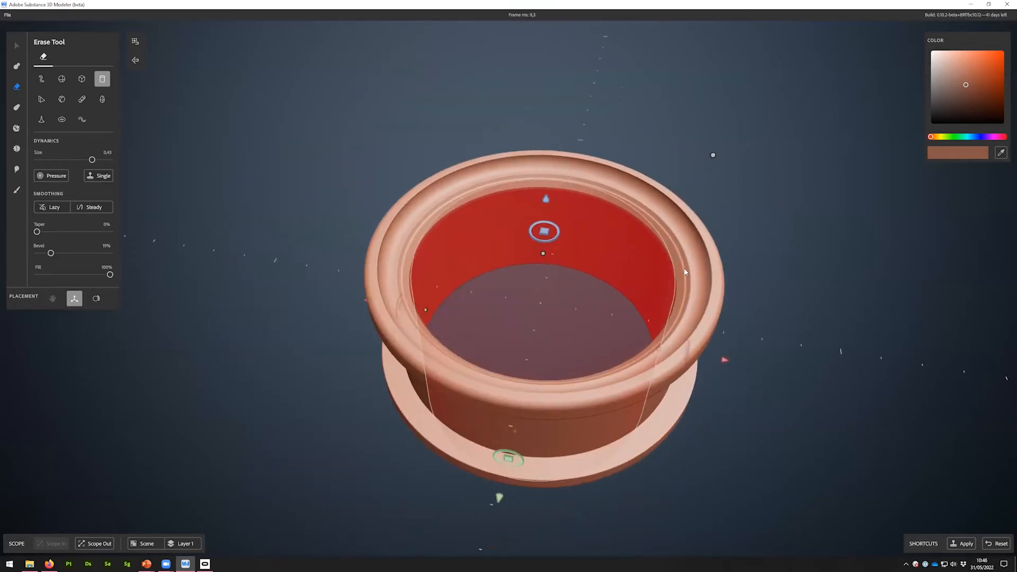
pyautogui.rightClick(624, 247)
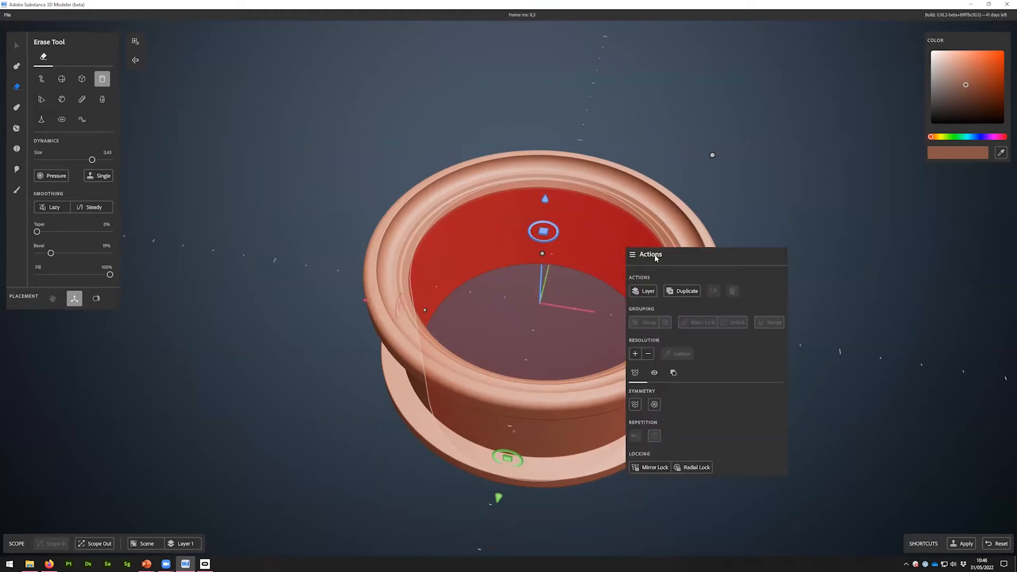
pyautogui.click(651, 293)
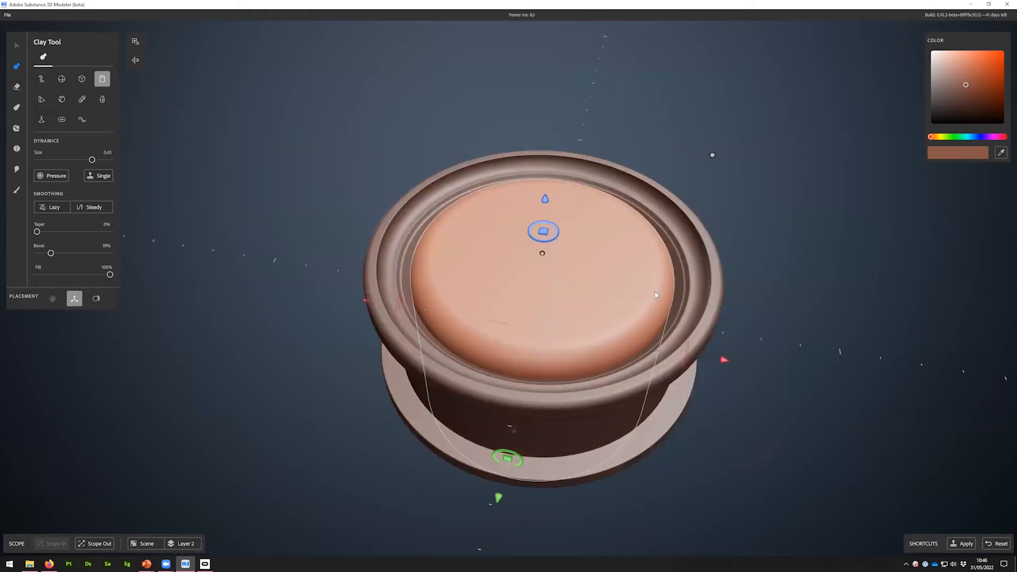
pyautogui.keyDown('alt'); pyautogui.moveTo(668, 259); pyautogui.dragTo(601, 294, button='middle'); pyautogui.keyUp('alt')
pyautogui.scroll(2, 602, 293)
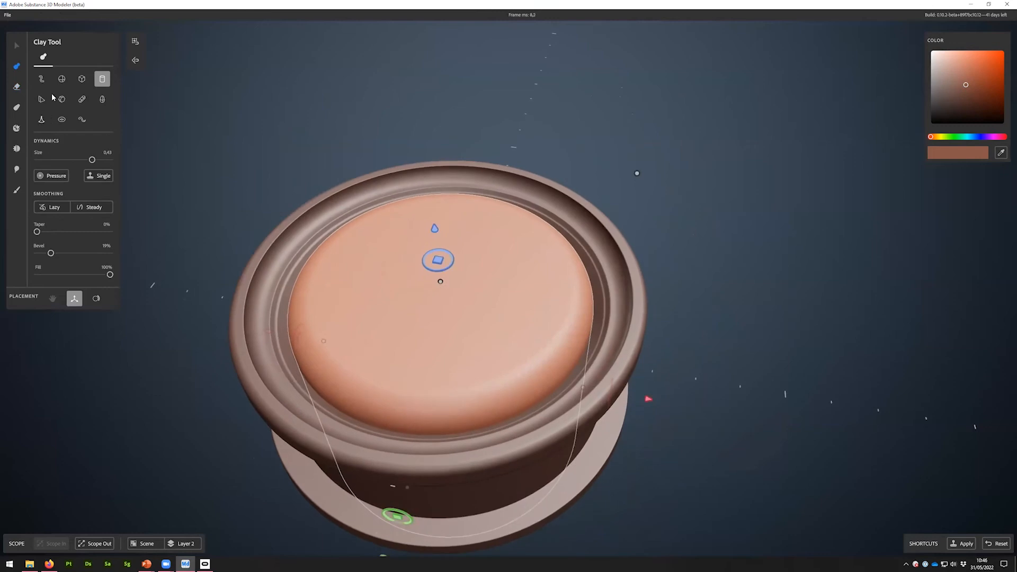
# Step: Add a flattened sphere of clay as a shallow dome filling the rim's opening
pyautogui.click(62, 79)
pyautogui.moveTo(451, 294); pyautogui.dragTo(447, 206)
pyautogui.moveTo(487, 249); pyautogui.dragTo(737, 101)
pyautogui.moveTo(444, 132); pyautogui.dragTo(437, 153)
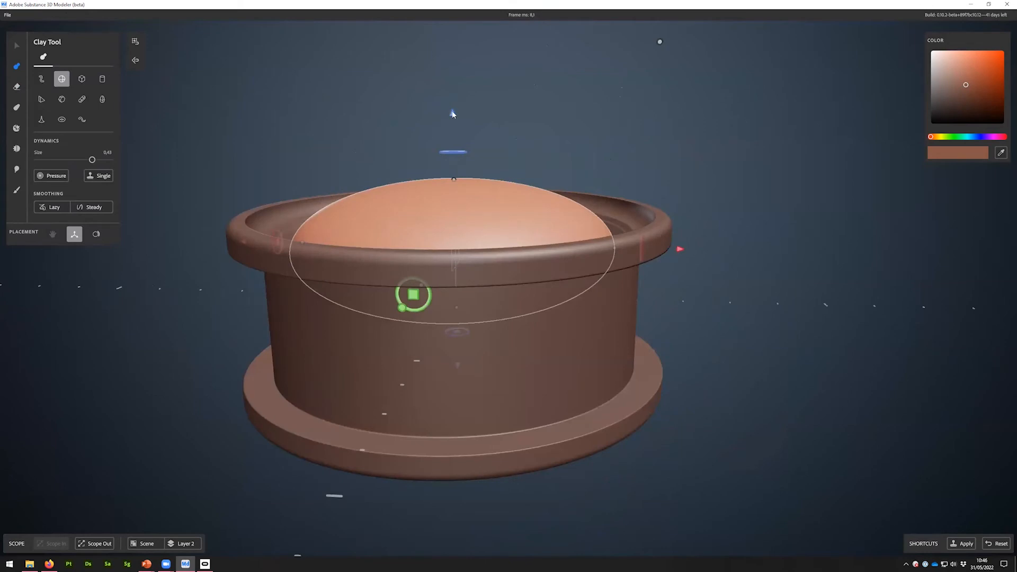
pyautogui.moveTo(473, 116)
pyautogui.keyDown('alt'); pyautogui.mouseDown()
pyautogui.moveTo(577, 90)
pyautogui.moveTo(555, 89)
pyautogui.mouseUp(); pyautogui.keyUp('alt')
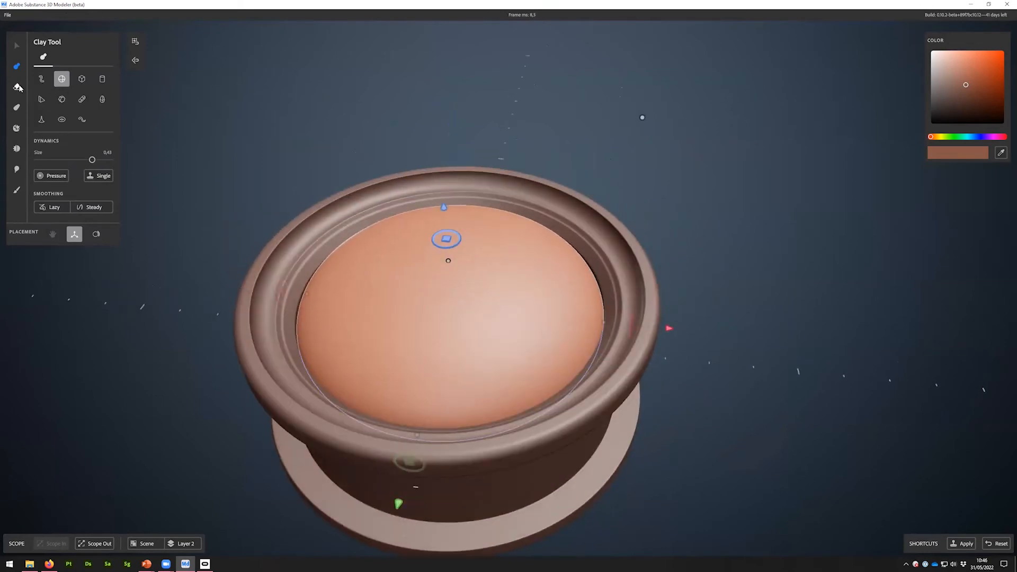
# Step: Hollow out the dome's underside with the flattened sphere eraser lowered just beneath its surface
pyautogui.click(17, 86)
pyautogui.keyDown('alt'); pyautogui.moveTo(447, 228); pyautogui.dragTo(454, 134); pyautogui.keyUp('alt')
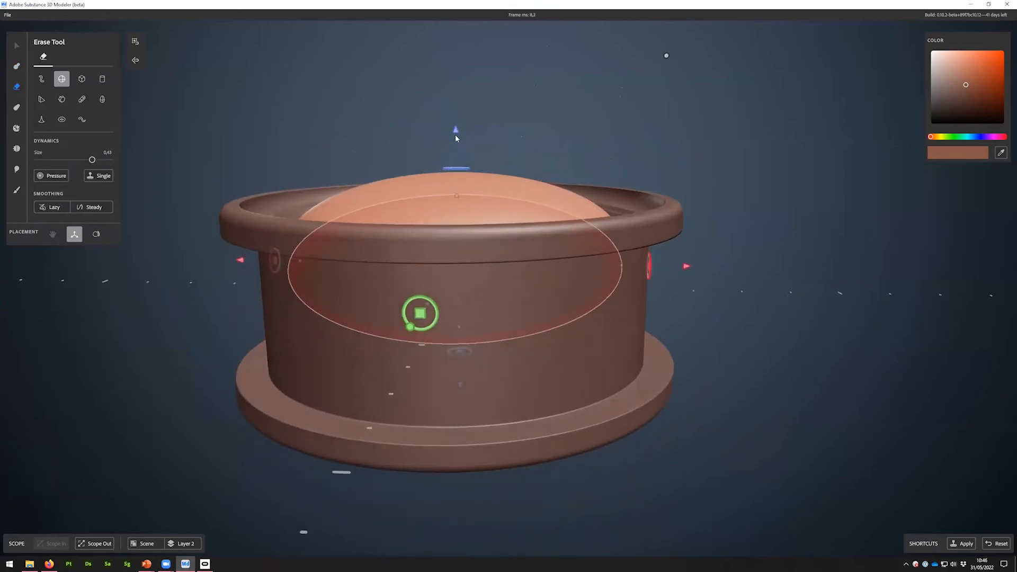
pyautogui.moveTo(475, 336); pyautogui.dragTo(476, 381)
pyautogui.keyDown('alt'); pyautogui.moveTo(605, 177); pyautogui.dragTo(504, 200); pyautogui.keyUp('alt')
pyautogui.scroll(-2, 504, 199)
pyautogui.moveTo(647, 133)
pyautogui.keyDown('alt'); pyautogui.mouseDown()
pyautogui.moveTo(593, 254)
pyautogui.moveTo(482, 228)
pyautogui.moveTo(534, 247)
pyautogui.moveTo(469, 204)
pyautogui.mouseUp(); pyautogui.keyUp('alt')
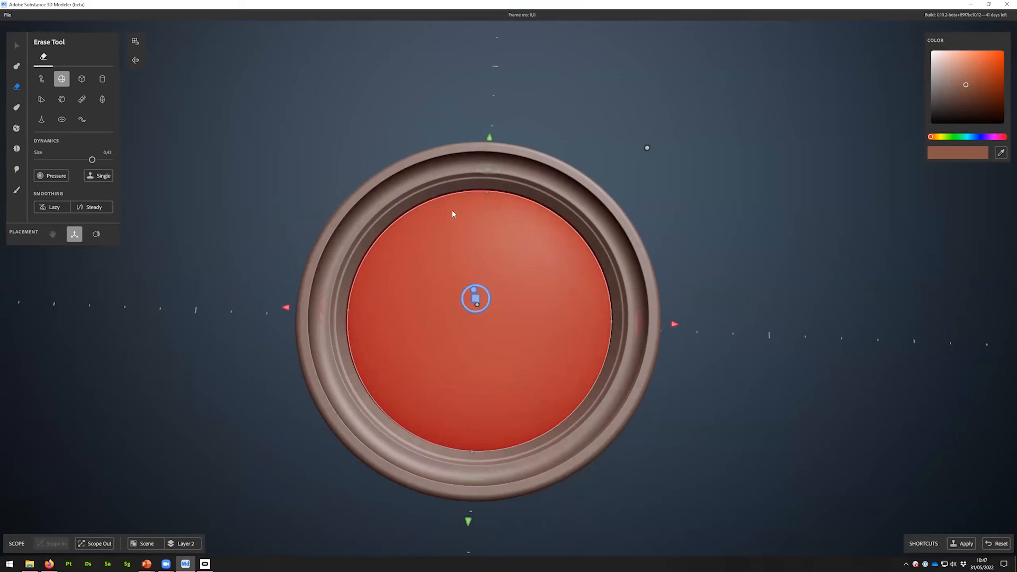
# Step: Switch to the box brush, move it to the dome's outer edge and create another new layer
pyautogui.click(81, 79)
pyautogui.keyDown('alt'); pyautogui.moveTo(505, 316); pyautogui.dragTo(492, 229); pyautogui.keyUp('alt')
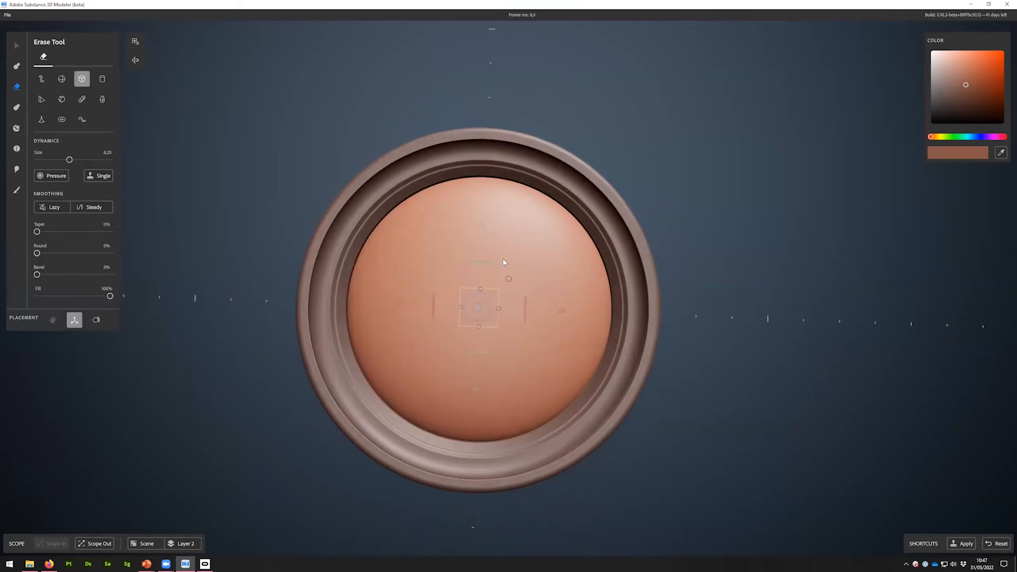
pyautogui.moveTo(483, 230); pyautogui.dragTo(491, 165)
pyautogui.keyDown('alt'); pyautogui.moveTo(615, 307); pyautogui.dragTo(597, 246); pyautogui.keyUp('alt')
pyautogui.scroll(3, 599, 244)
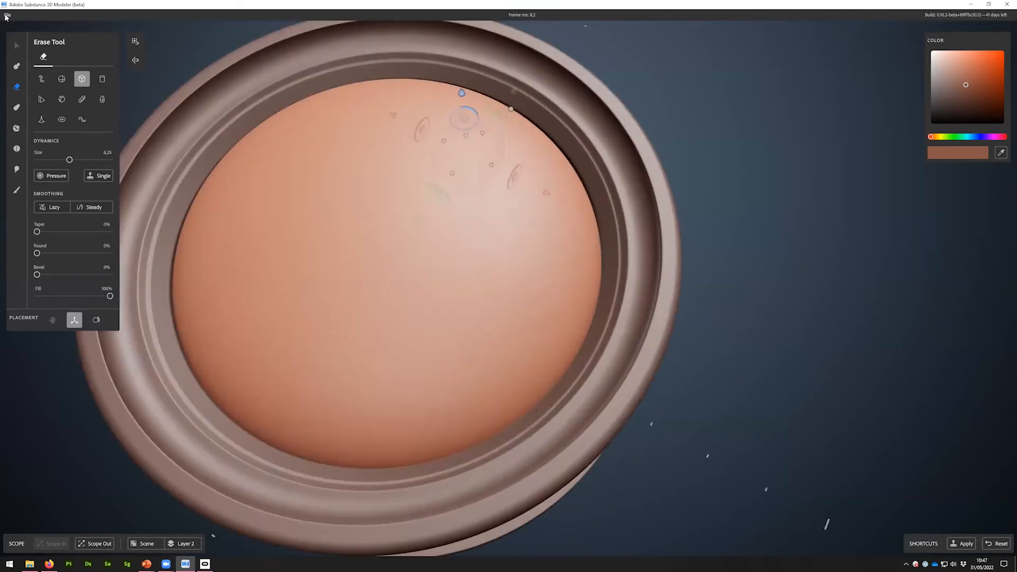
pyautogui.press('space')
pyautogui.click(643, 290)
# Step: Set the box clay brush's taper to 34% and turn it so the narrow side faces the dome's centre
pyautogui.keyDown('alt'); pyautogui.moveTo(469, 66); pyautogui.dragTo(477, 106, button='middle'); pyautogui.keyUp('alt')
pyautogui.moveTo(471, 133); pyautogui.dragTo(457, 95)
pyautogui.keyDown('alt'); pyautogui.moveTo(379, 203); pyautogui.dragTo(347, 222); pyautogui.keyUp('alt')
pyautogui.moveTo(38, 232); pyautogui.dragTo(63, 232)
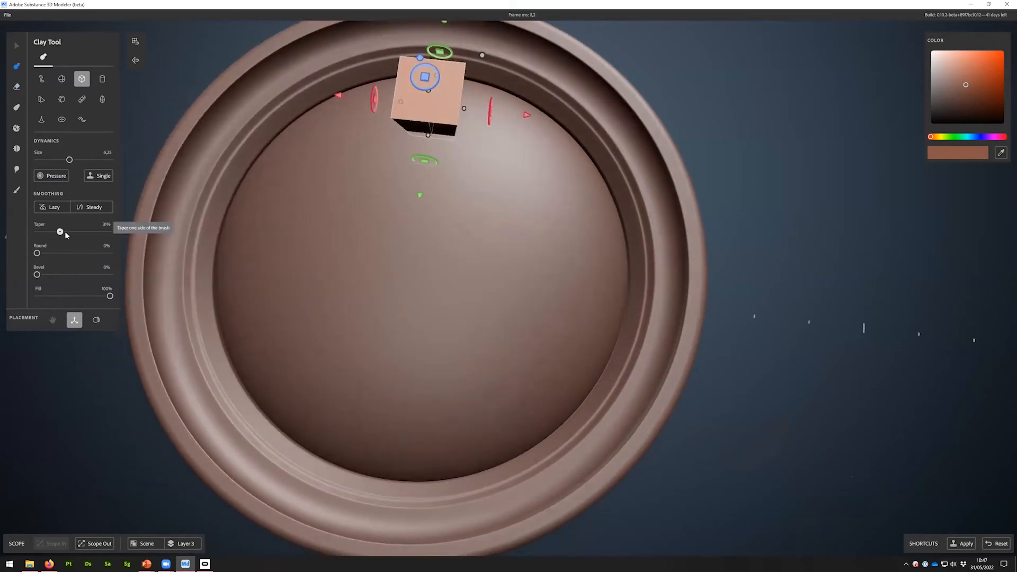
pyautogui.keyDown('alt'); pyautogui.moveTo(555, 188); pyautogui.dragTo(496, 119); pyautogui.keyUp('alt')
pyautogui.moveTo(579, 120); pyautogui.dragTo(565, 147)
pyautogui.keyDown('alt'); pyautogui.moveTo(484, 193); pyautogui.dragTo(509, 318); pyautogui.keyUp('alt')
# Step: Widen the tapered box brush, raise its taper to 41% and set its bevel to 24%
pyautogui.moveTo(465, 229); pyautogui.dragTo(505, 227)
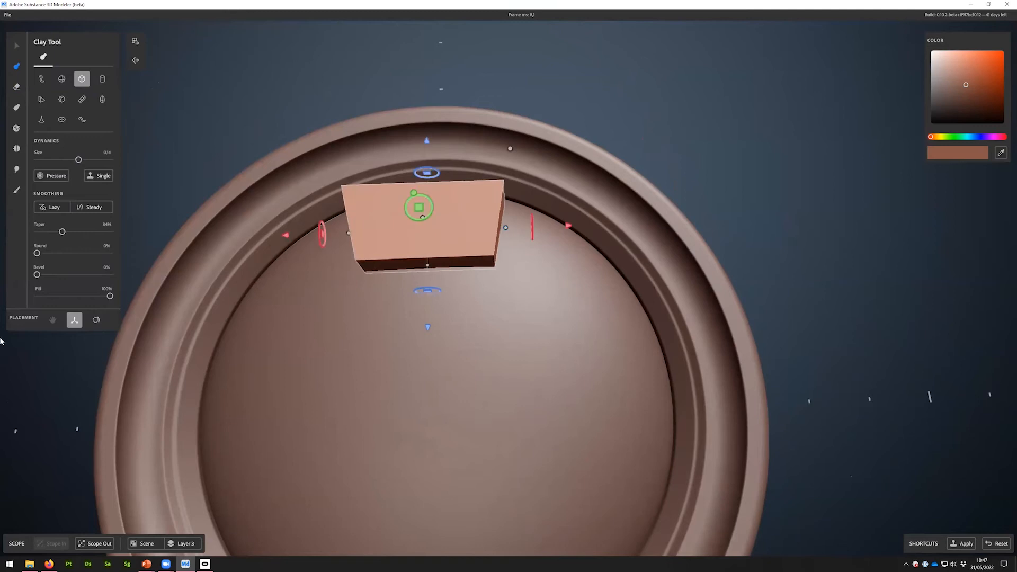
pyautogui.moveTo(67, 231); pyautogui.dragTo(69, 232)
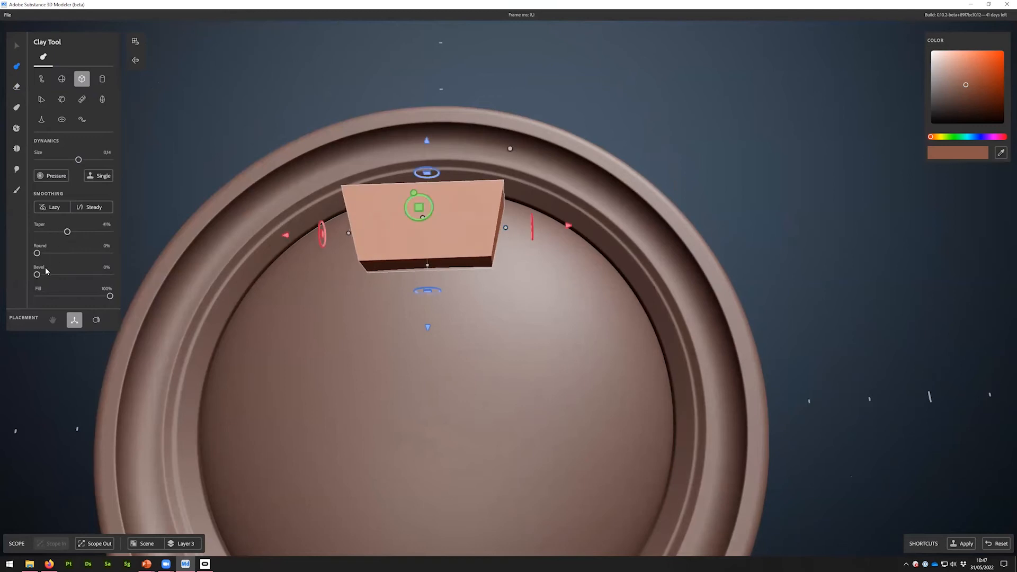
pyautogui.moveTo(37, 275); pyautogui.dragTo(54, 275)
pyautogui.keyDown('alt'); pyautogui.moveTo(445, 323); pyautogui.dragTo(508, 386, button='middle'); pyautogui.keyUp('alt')
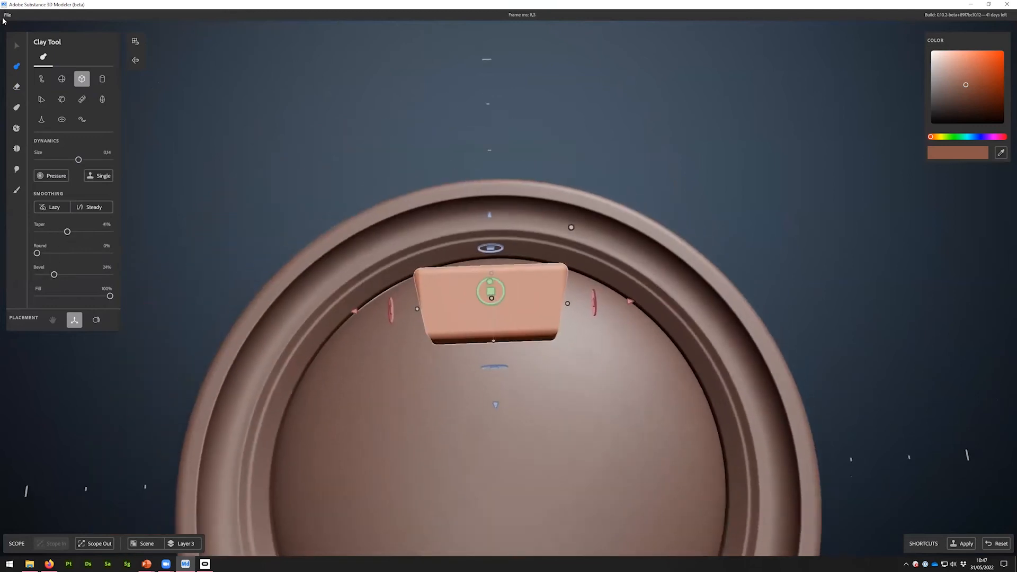
pyautogui.scroll(-3, 541, 379)
# Step: Turn on radial symmetry with 5 repetitions and place the tapered blocks around the dome's edge
pyautogui.press('space')
pyautogui.click(654, 405)
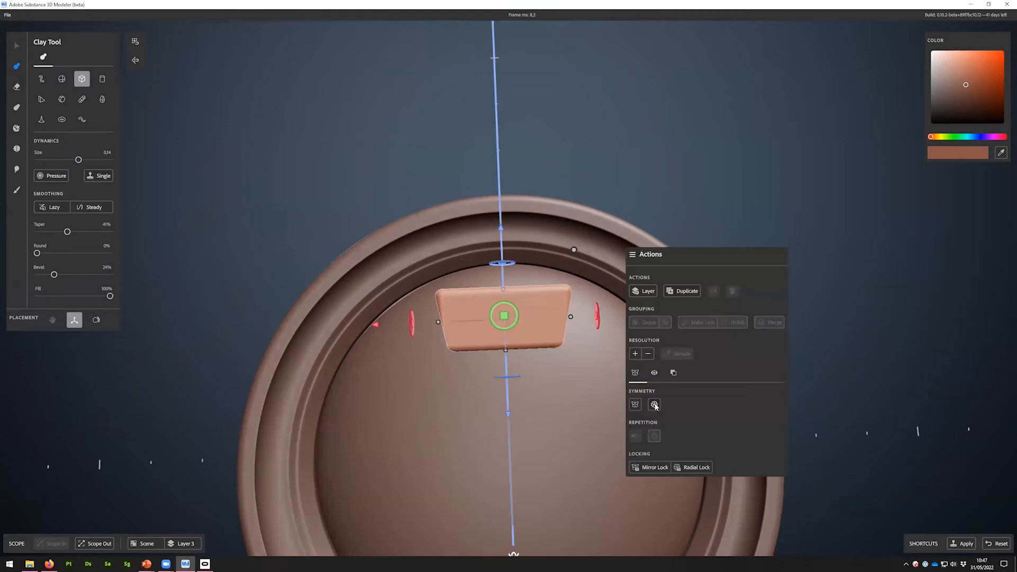
pyautogui.click(655, 405)
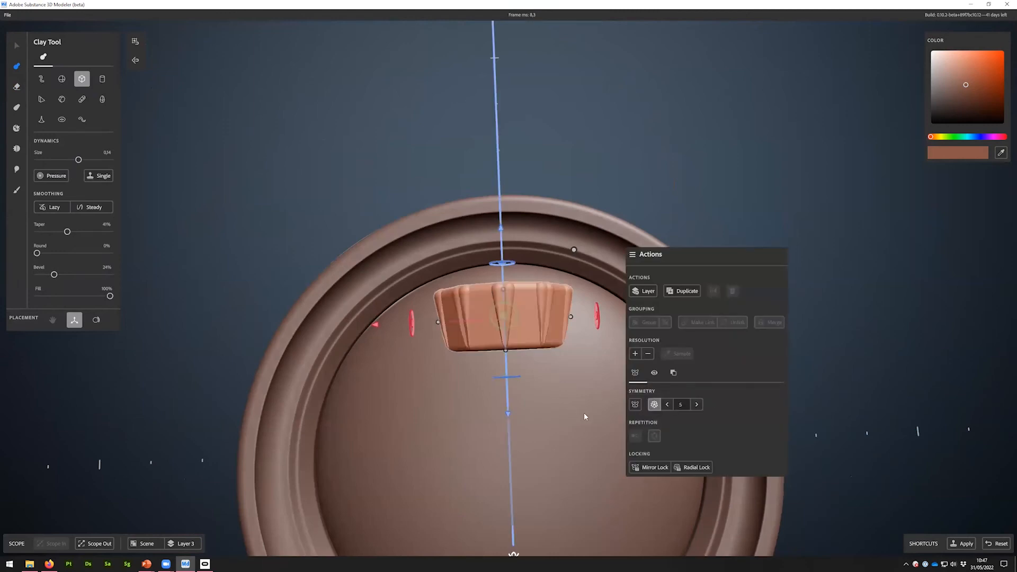
pyautogui.keyDown('alt'); pyautogui.moveTo(541, 405); pyautogui.dragTo(593, 351); pyautogui.keyUp('alt')
pyautogui.scroll(-3, 626, 360)
pyautogui.moveTo(562, 252); pyautogui.dragTo(661, 334)
pyautogui.keyDown('alt'); pyautogui.moveTo(550, 424); pyautogui.dragTo(540, 430); pyautogui.keyUp('alt')
pyautogui.keyDown('alt'); pyautogui.moveTo(548, 381); pyautogui.dragTo(525, 418); pyautogui.keyUp('alt')
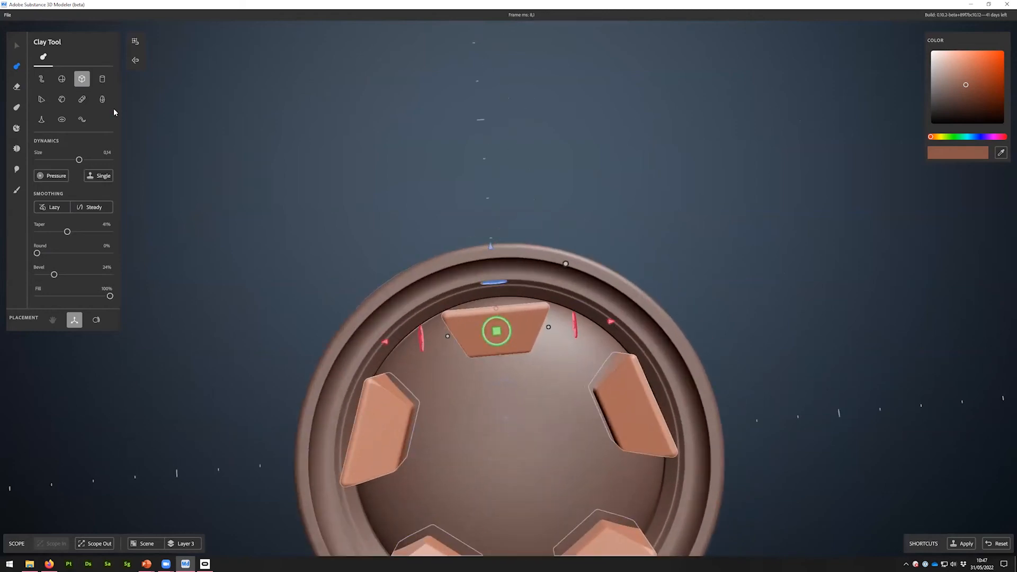
# Step: Switch to the Warp tool over the blocks and undo the last two actions
pyautogui.scroll(5, 552, 365)
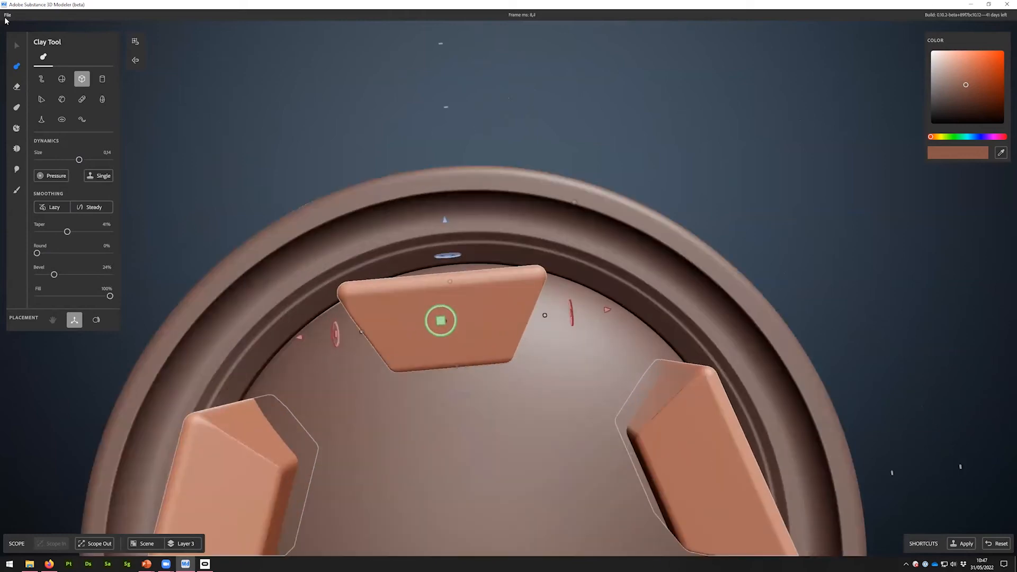
pyautogui.moveTo(428, 272); pyautogui.dragTo(486, 377, button='middle')
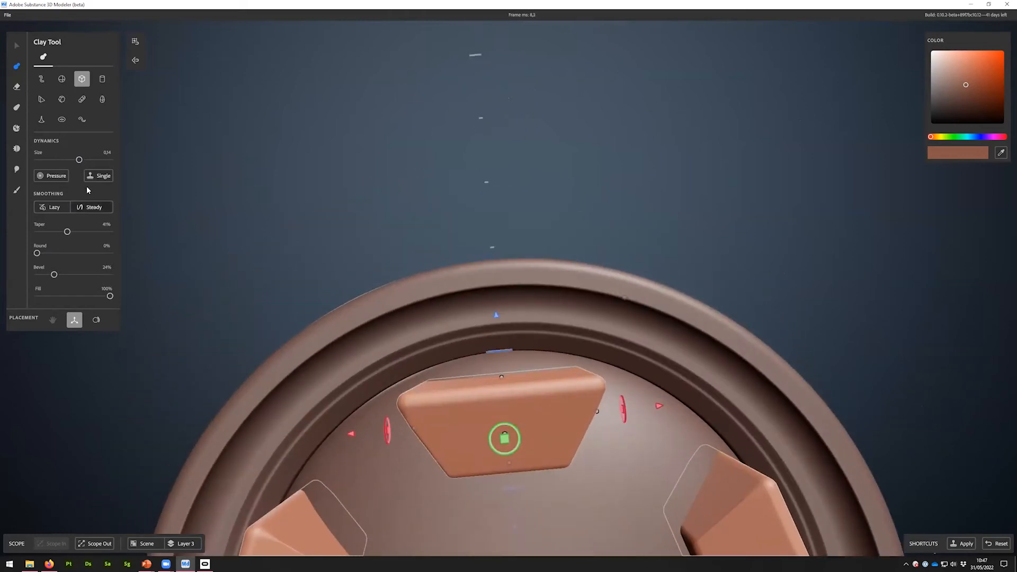
pyautogui.click(17, 107)
pyautogui.moveTo(529, 382); pyautogui.dragTo(504, 319, button='middle')
pyautogui.press('space')
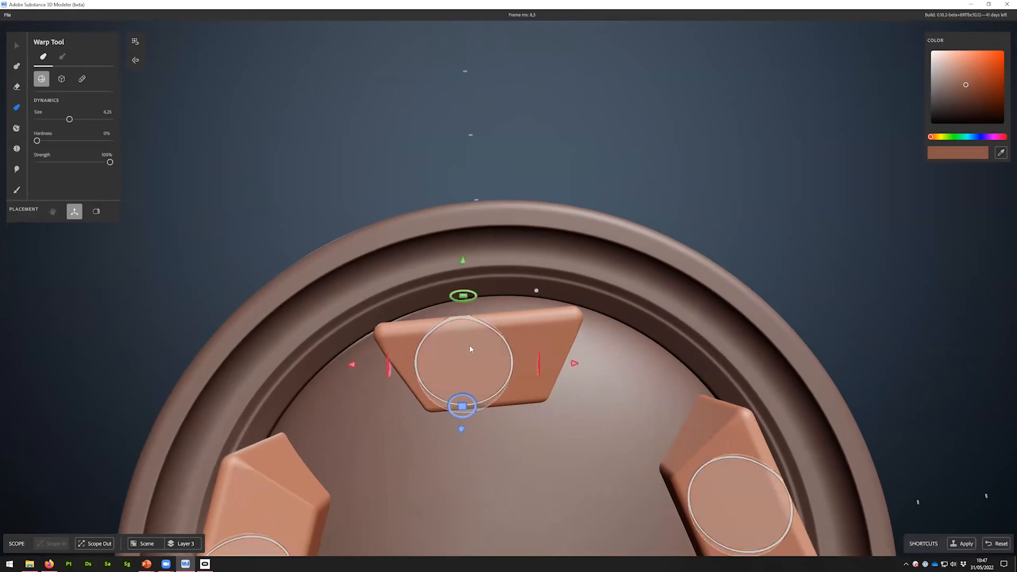
pyautogui.hotkey('ctrl', 'z')
pyautogui.hotkey('ctrl', 'z')
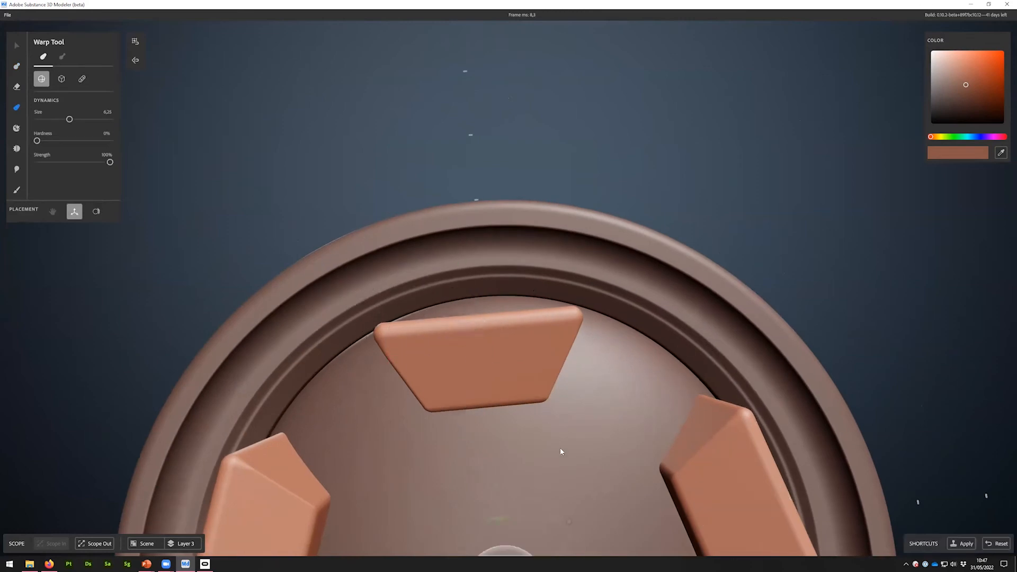
# Step: Enlarge the spherical warp brush to 0.28 and centre it over the block nearest the rim
pyautogui.scroll(-2, 560, 451)
pyautogui.moveTo(492, 296)
pyautogui.keyDown('alt'); pyautogui.mouseDown()
pyautogui.moveTo(585, 320)
pyautogui.moveTo(632, 272)
pyautogui.moveTo(688, 247)
pyautogui.mouseUp(); pyautogui.keyUp('alt')
pyautogui.moveTo(522, 239); pyautogui.dragTo(530, 183)
pyautogui.keyDown('alt'); pyautogui.moveTo(530, 182); pyautogui.dragTo(530, 311); pyautogui.keyUp('alt')
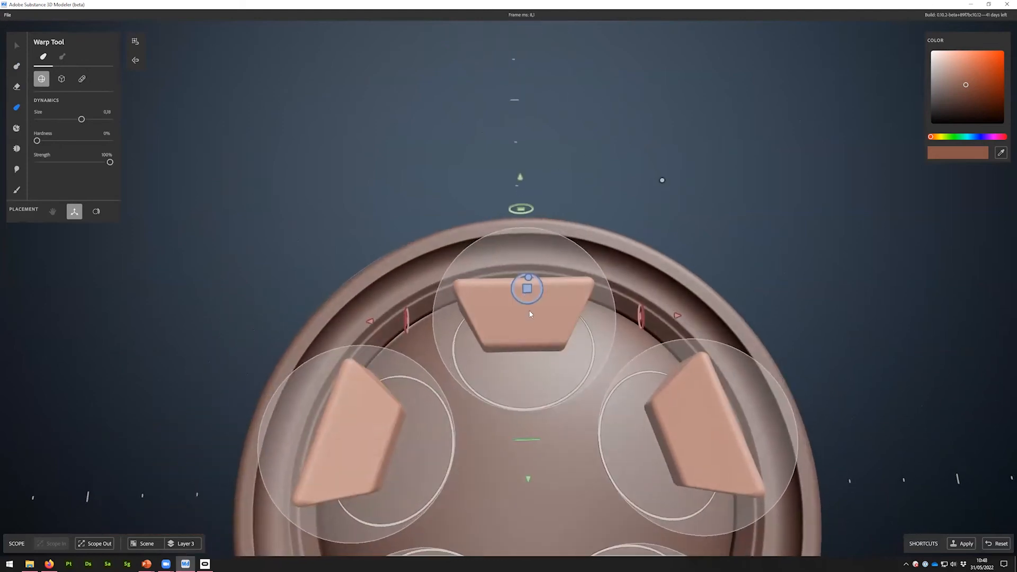
# Step: Try to bend the five blocks into arcs by warping them outward
pyautogui.scroll(-3, 530, 312)
pyautogui.keyDown('alt'); pyautogui.moveTo(569, 273); pyautogui.dragTo(561, 320, button='middle'); pyautogui.keyUp('alt')
pyautogui.moveTo(521, 234); pyautogui.dragTo(522, 214)
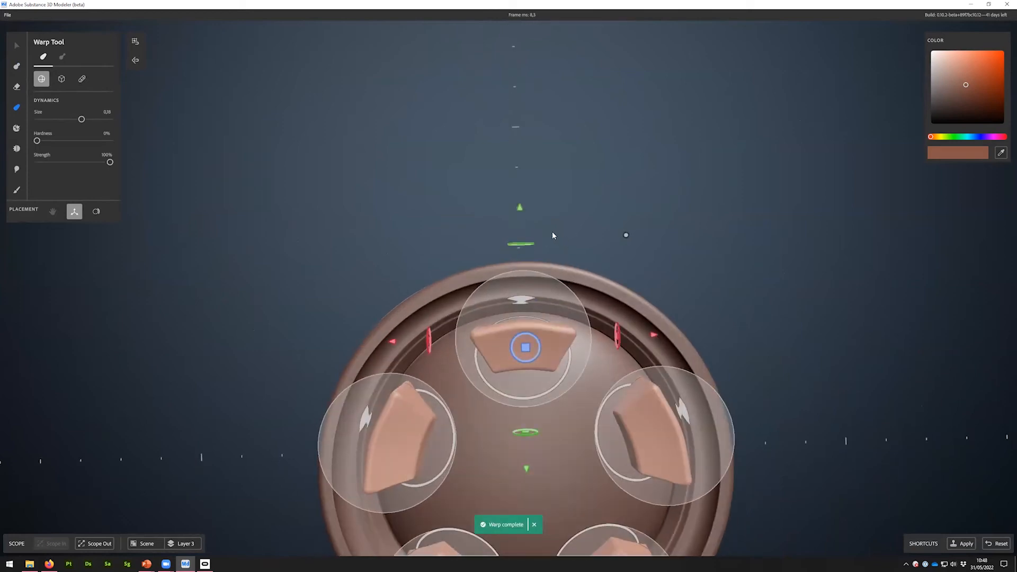
pyautogui.hotkey('ctrl', 'z')
# Step: Enlarge the warp brush and pull the five blocks outward so they curve along the rim
pyautogui.moveTo(628, 252); pyautogui.dragTo(654, 224)
pyautogui.moveTo(519, 203); pyautogui.dragTo(523, 189)
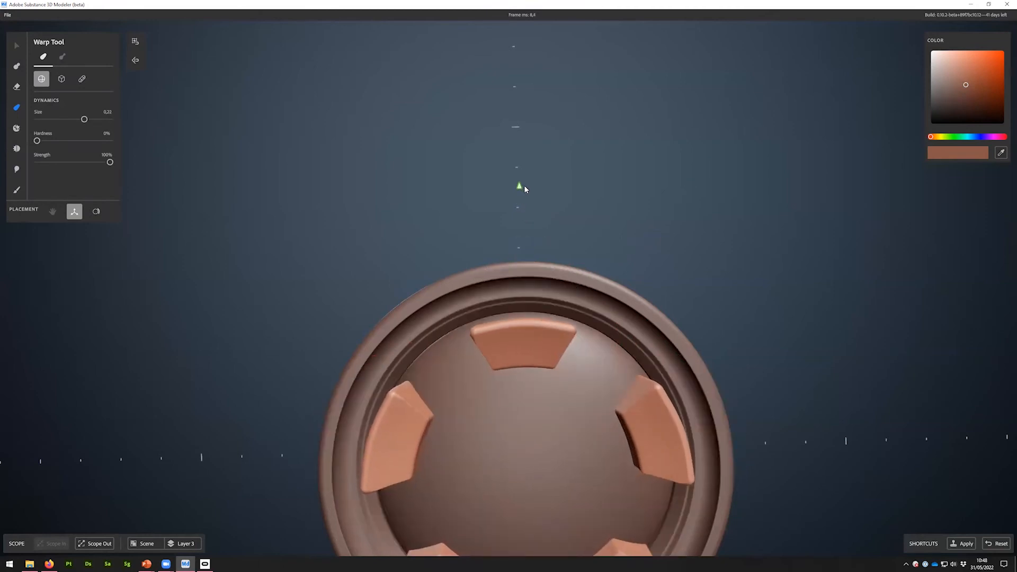
pyautogui.keyDown('alt'); pyautogui.moveTo(585, 443); pyautogui.dragTo(546, 408); pyautogui.keyUp('alt')
pyautogui.scroll(-2, 585, 444)
pyautogui.keyDown('alt'); pyautogui.moveTo(585, 444); pyautogui.dragTo(565, 361, button='middle'); pyautogui.keyUp('alt')
pyautogui.scroll(2, 567, 355)
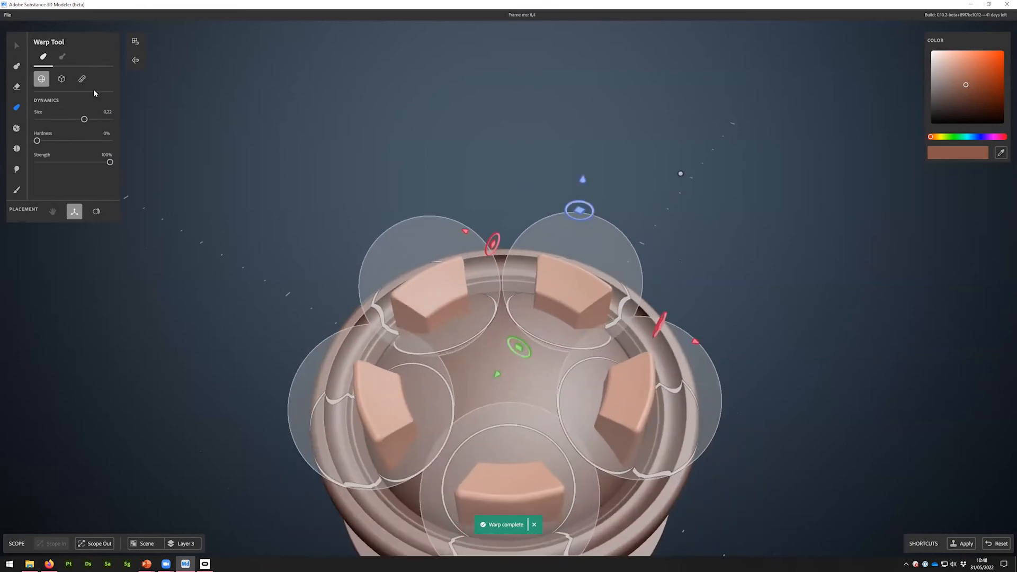
# Step: Return to the whole scene, scope into the dome's layer and scope back out
pyautogui.press('q')
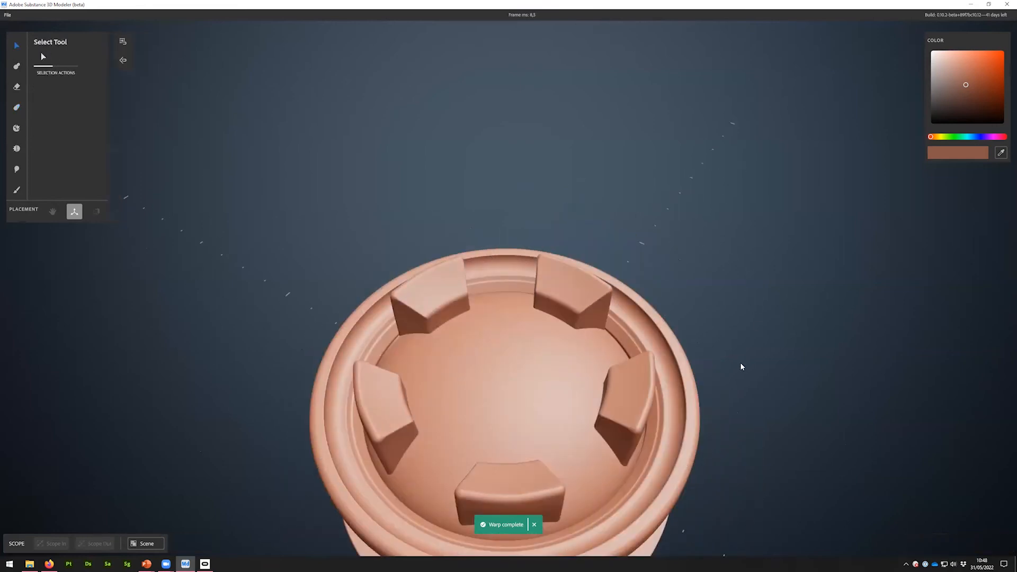
pyautogui.keyDown('alt'); pyautogui.moveTo(694, 450); pyautogui.dragTo(660, 327, button='middle'); pyautogui.keyUp('alt')
pyautogui.click(642, 336)
pyautogui.click(564, 268)
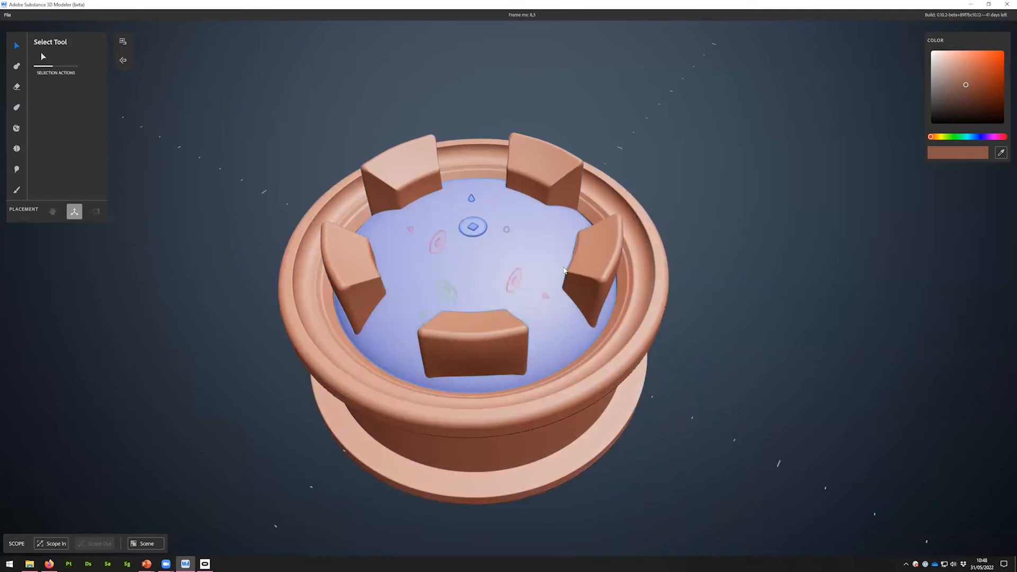
pyautogui.click(574, 264)
pyautogui.doubleClick(548, 234)
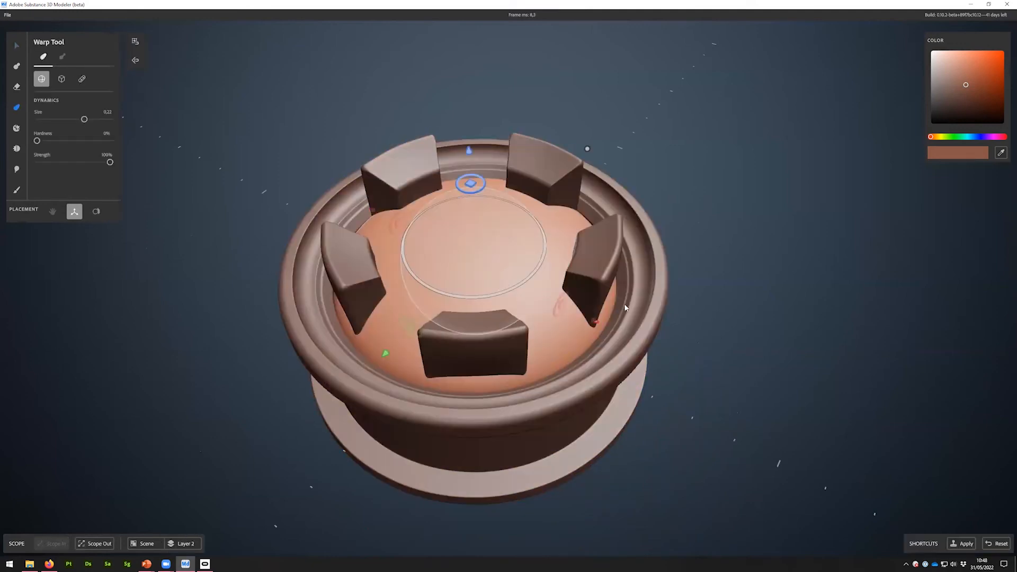
pyautogui.doubleClick(719, 250)
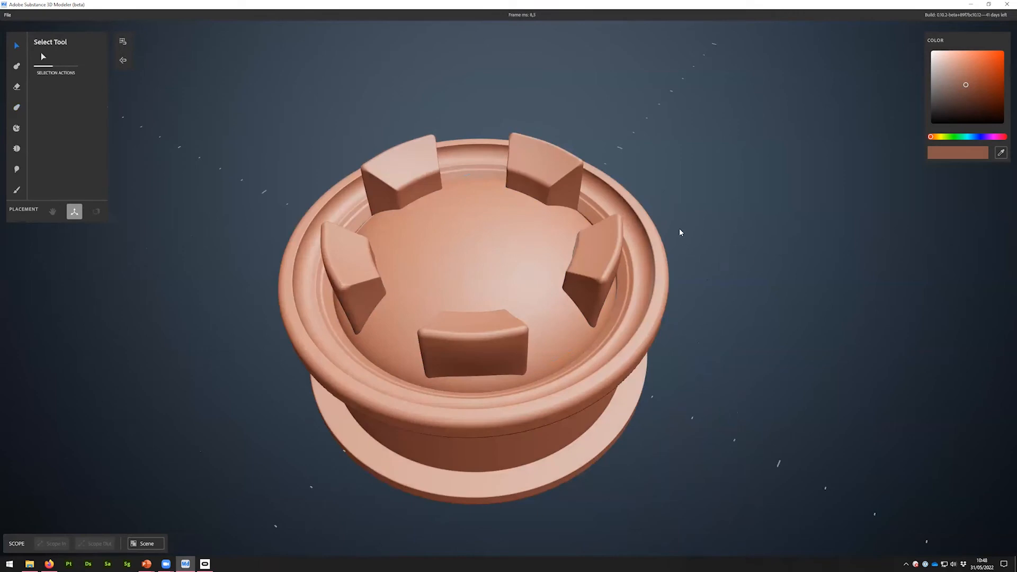
# Step: Select the layer holding the five curved blocks
pyautogui.scroll(2, 535, 268)
pyautogui.keyDown('alt'); pyautogui.moveTo(517, 268); pyautogui.dragTo(535, 299); pyautogui.keyUp('alt')
pyautogui.keyDown('alt'); pyautogui.moveTo(535, 299); pyautogui.dragTo(544, 321, button='middle'); pyautogui.keyUp('alt')
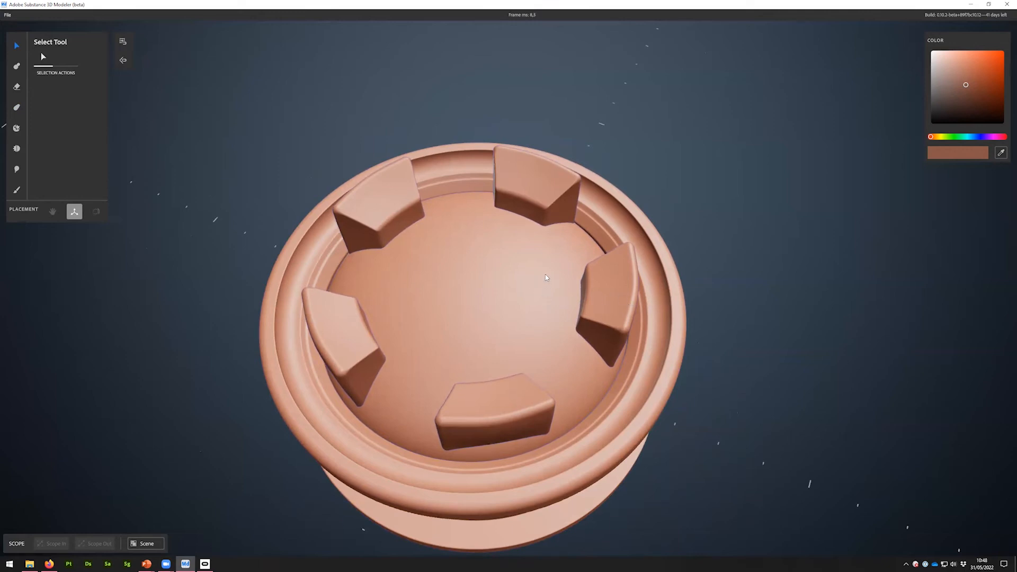
pyautogui.click(545, 207)
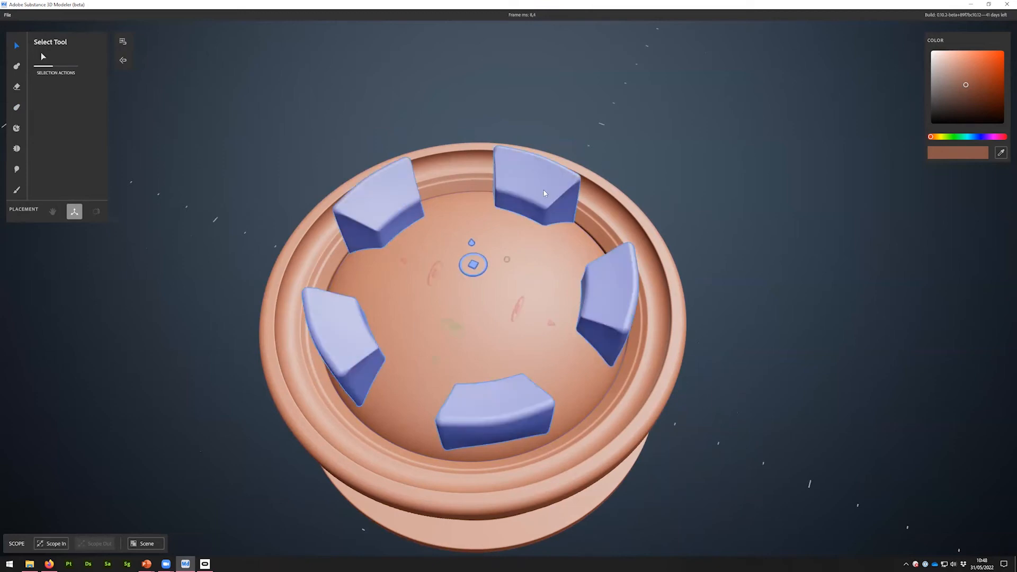
# Step: Subtract the five curved blocks from the dome to cut the window openings, and apply the boolean
pyautogui.rightClick(545, 205)
pyautogui.click(594, 319)
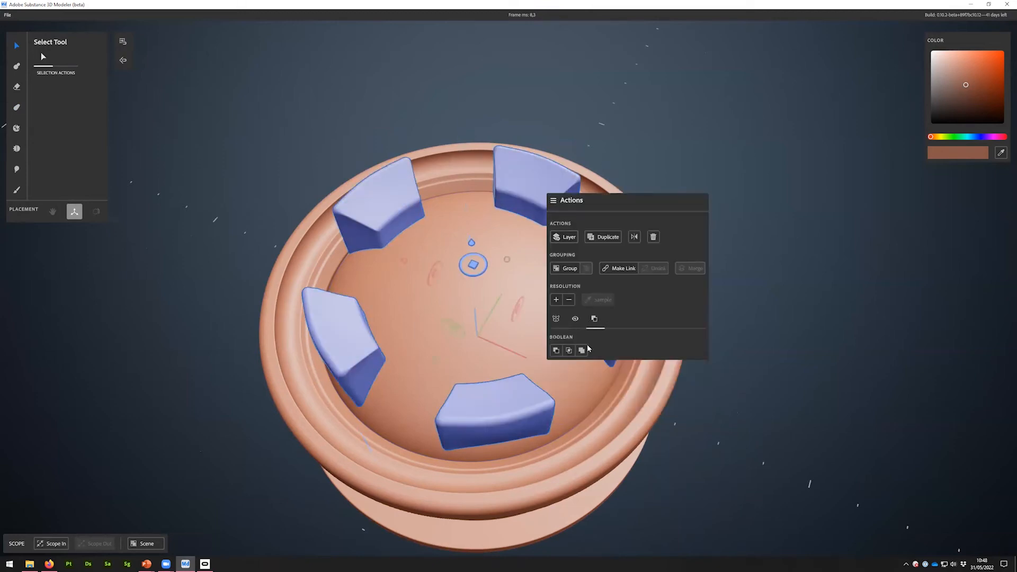
pyautogui.click(555, 350)
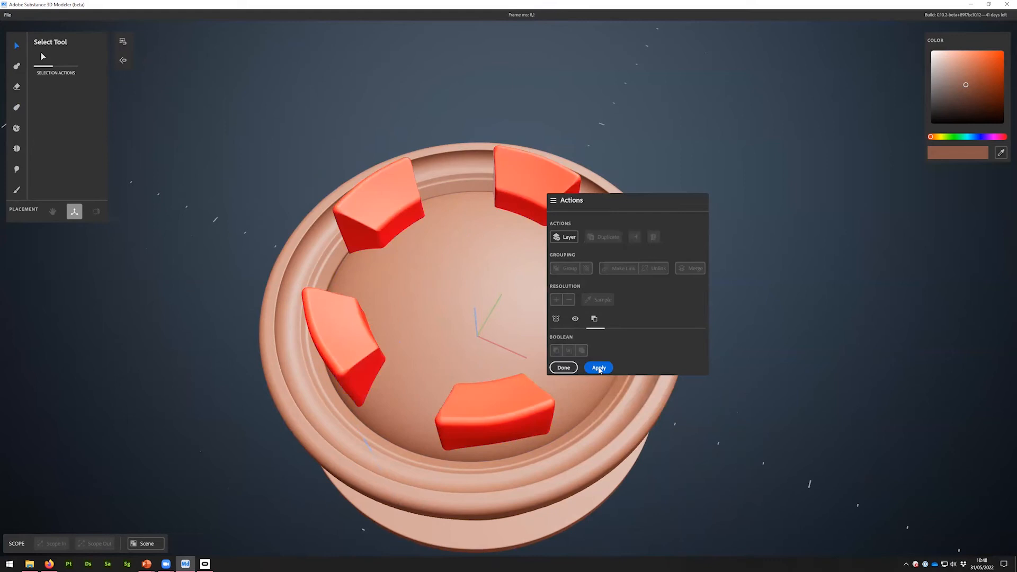
pyautogui.click(600, 368)
pyautogui.keyDown('alt'); pyautogui.moveTo(651, 450); pyautogui.dragTo(580, 413); pyautogui.keyUp('alt')
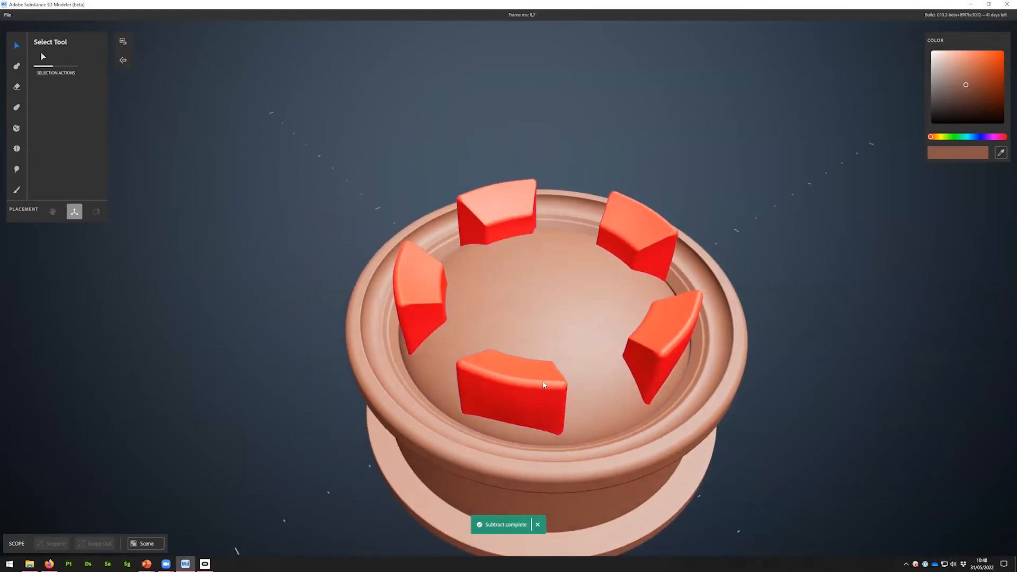
pyautogui.keyDown('alt'); pyautogui.moveTo(545, 380); pyautogui.dragTo(564, 317); pyautogui.keyUp('alt')
pyautogui.scroll(-2, 505, 308)
pyautogui.keyDown('alt'); pyautogui.moveTo(505, 308); pyautogui.dragTo(568, 347); pyautogui.keyUp('alt')
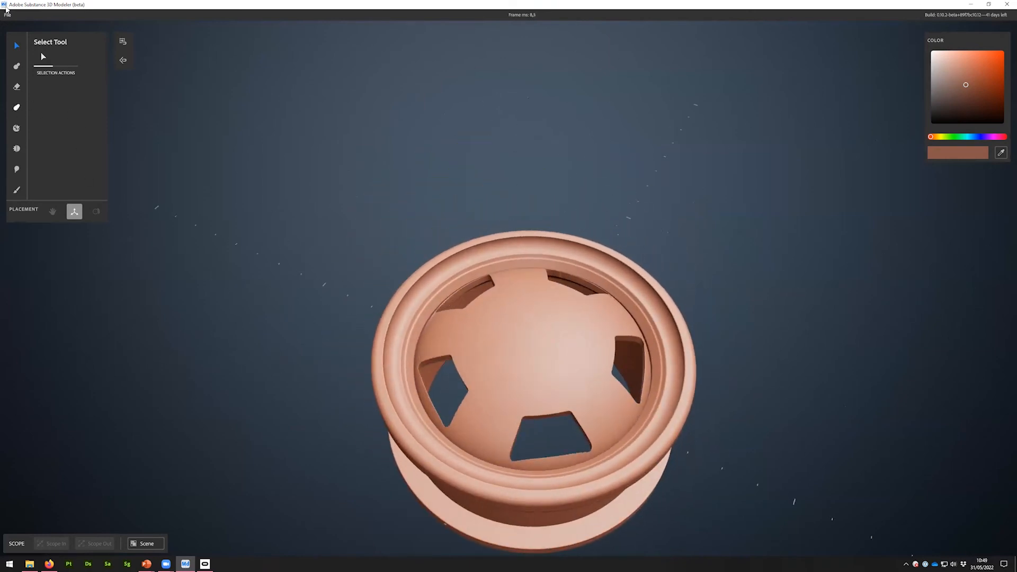
# Step: Warp the centre of the dome into a round hub shape with brush hardness 76%
pyautogui.click(17, 107)
pyautogui.keyDown('alt'); pyautogui.moveTo(541, 345); pyautogui.dragTo(542, 183); pyautogui.keyUp('alt')
pyautogui.moveTo(36, 141); pyautogui.dragTo(100, 146)
pyautogui.moveTo(538, 193)
pyautogui.mouseDown()
pyautogui.moveTo(578, 313)
pyautogui.moveTo(604, 345)
pyautogui.mouseUp()
pyautogui.keyDown('alt'); pyautogui.moveTo(652, 271); pyautogui.dragTo(602, 188); pyautogui.keyUp('alt')
pyautogui.keyDown('alt'); pyautogui.moveTo(688, 425); pyautogui.dragTo(684, 406); pyautogui.keyUp('alt')
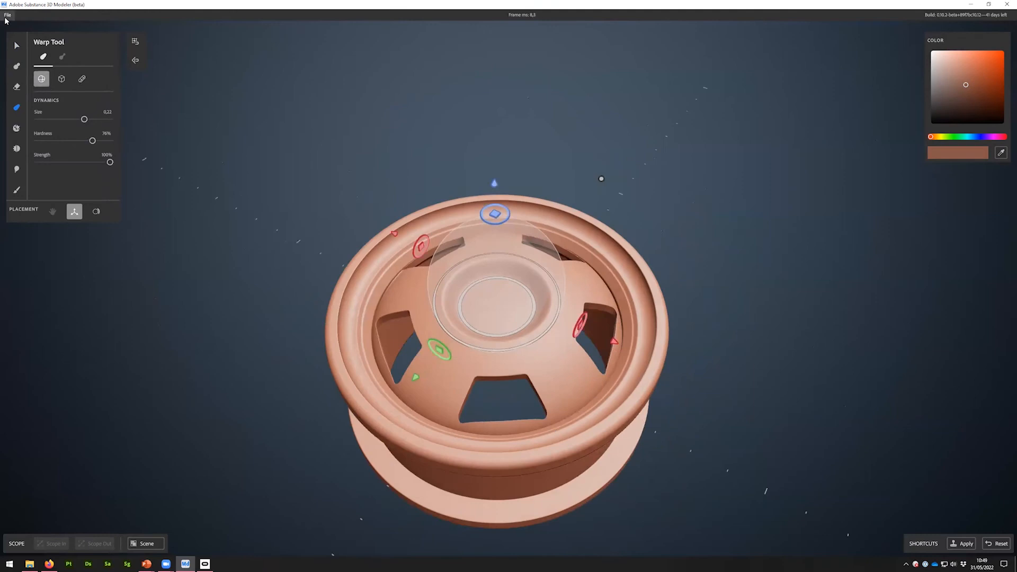
# Step: Open the wheel scene Wheel.smod from the Desktop folder CreativeTools, Modeler, Wheel
pyautogui.click(7, 16)
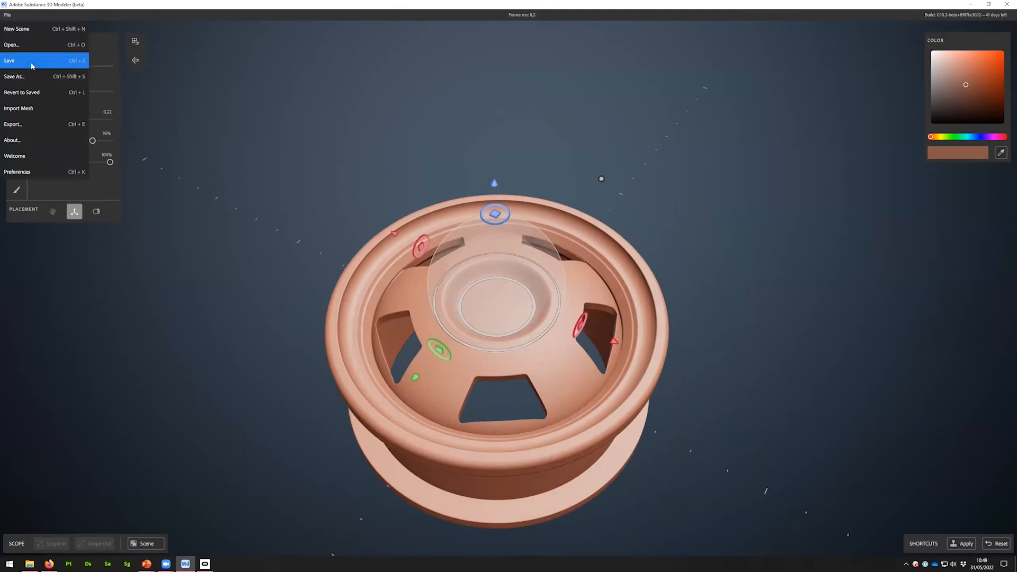
pyautogui.click(13, 44)
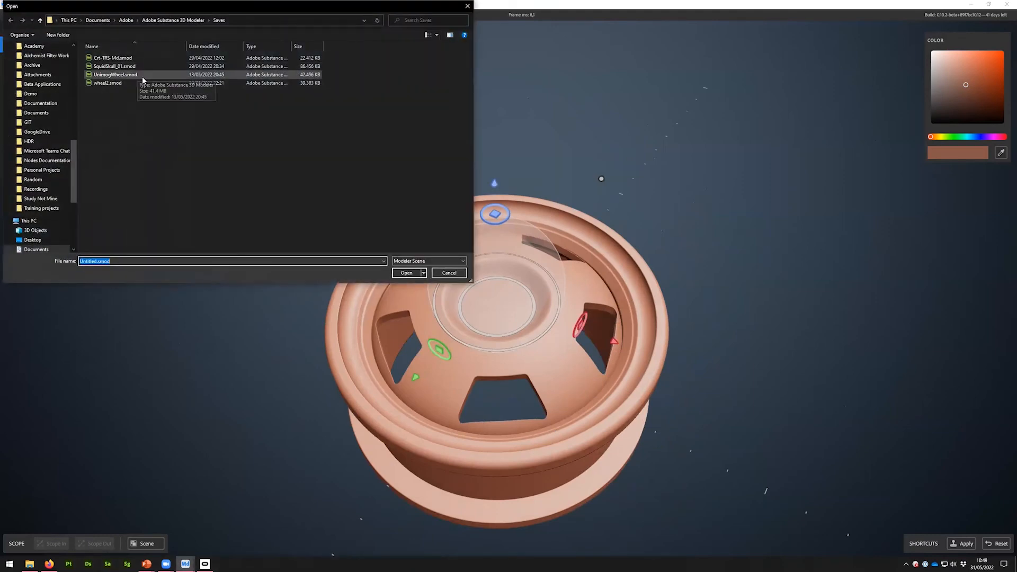
pyautogui.click(32, 240)
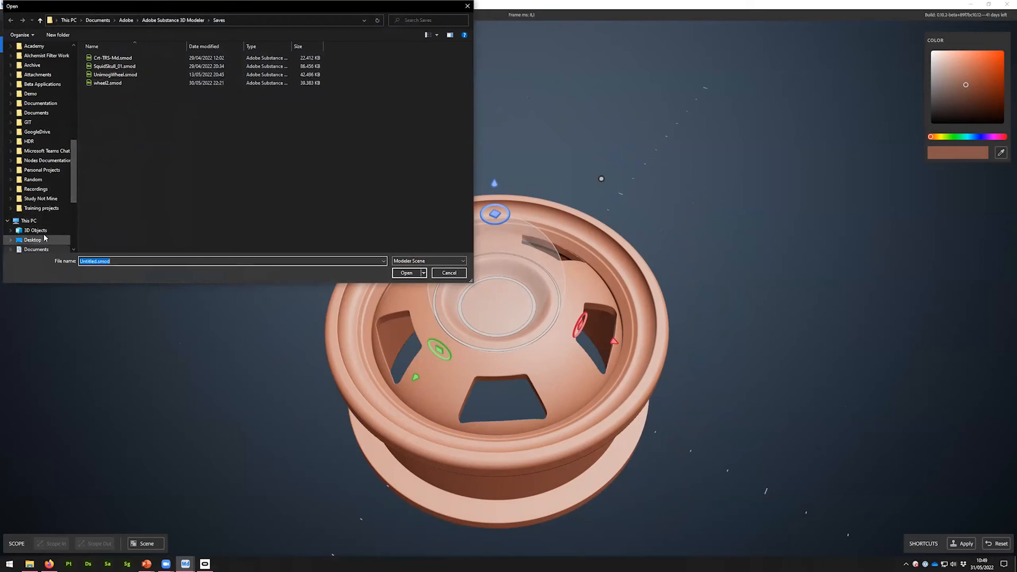
pyautogui.doubleClick(106, 67)
pyautogui.doubleClick(125, 75)
pyautogui.doubleClick(123, 66)
pyautogui.doubleClick(122, 58)
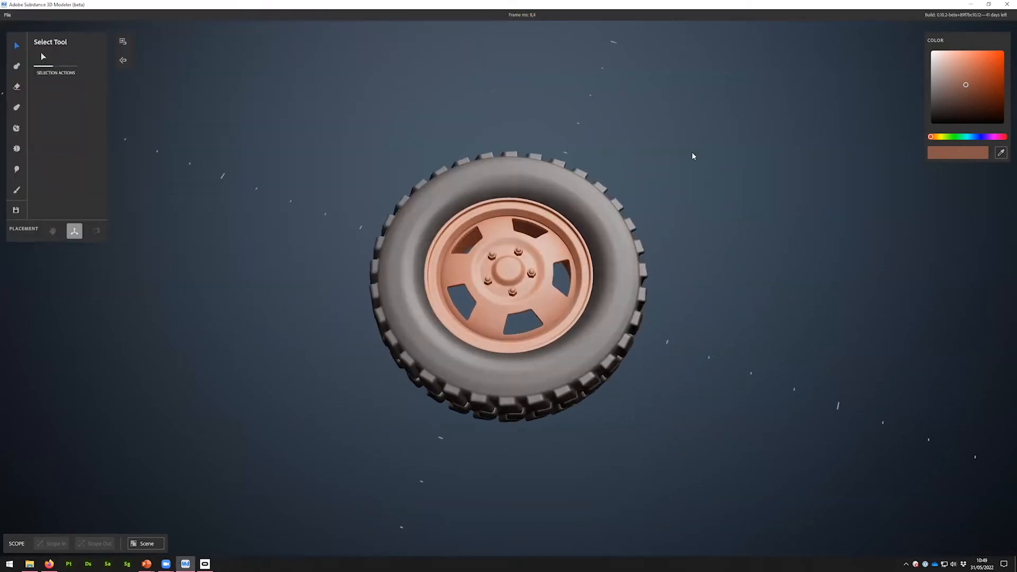
# Step: Examine the whole wheel from several angles and look closely at the tyre's tread blocks
pyautogui.moveTo(709, 220); pyautogui.dragTo(695, 226, button='middle')
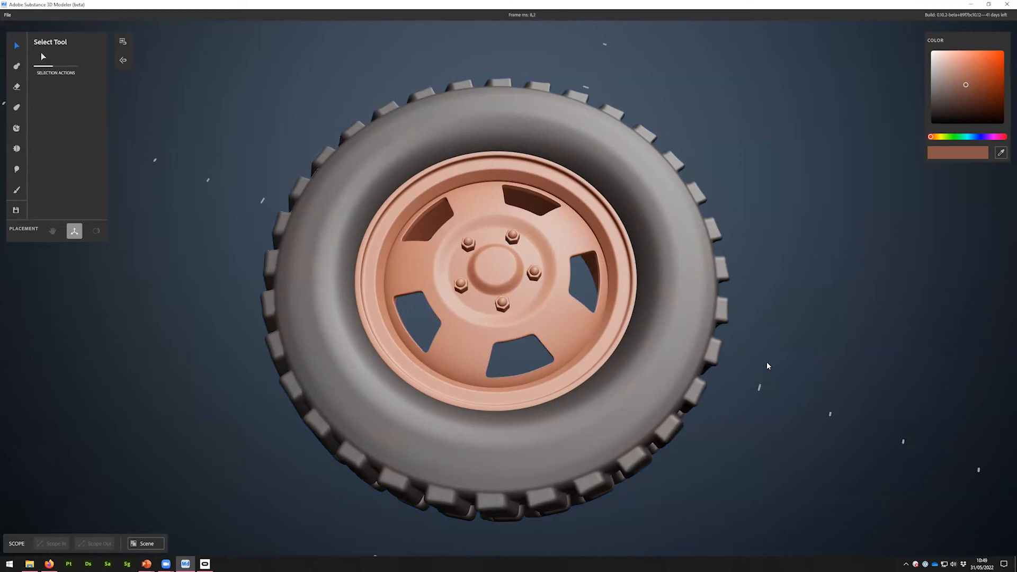
pyautogui.keyDown('alt'); pyautogui.moveTo(633, 479); pyautogui.dragTo(630, 393, button='right'); pyautogui.keyUp('alt')
pyautogui.keyDown('alt'); pyautogui.moveTo(631, 393); pyautogui.dragTo(610, 329); pyautogui.keyUp('alt')
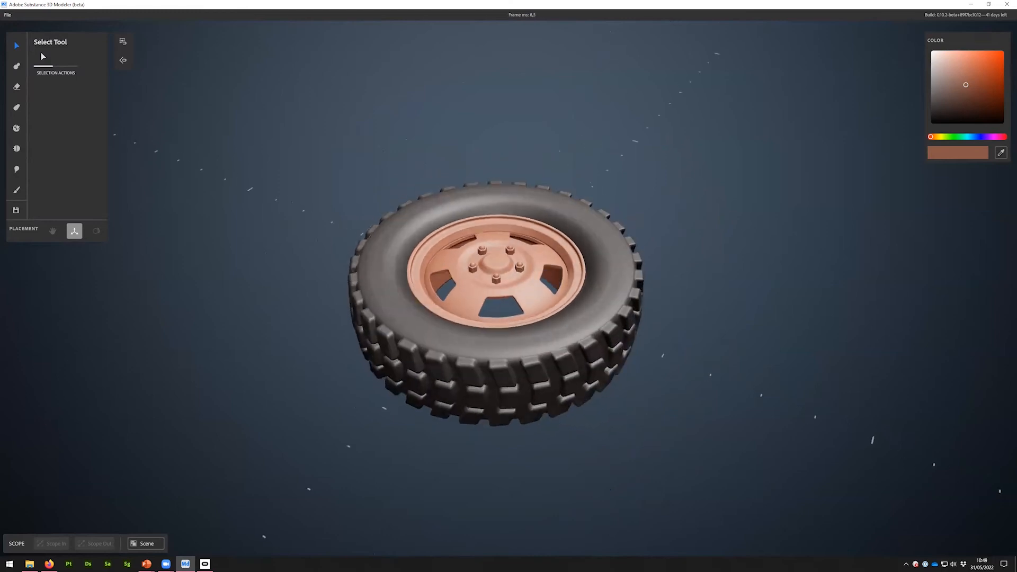
pyautogui.click(609, 328)
pyautogui.click(717, 444)
pyautogui.scroll(3, 603, 367)
pyautogui.scroll(1, 602, 368)
pyautogui.keyDown('alt'); pyautogui.moveTo(644, 391); pyautogui.dragTo(513, 332); pyautogui.keyUp('alt')
pyautogui.scroll(4, 530, 339)
pyautogui.keyDown('alt'); pyautogui.moveTo(584, 363); pyautogui.dragTo(426, 265, button='middle'); pyautogui.keyUp('alt')
pyautogui.scroll(-3, 511, 299)
pyautogui.keyDown('alt'); pyautogui.moveTo(583, 335); pyautogui.dragTo(540, 236); pyautogui.keyUp('alt')
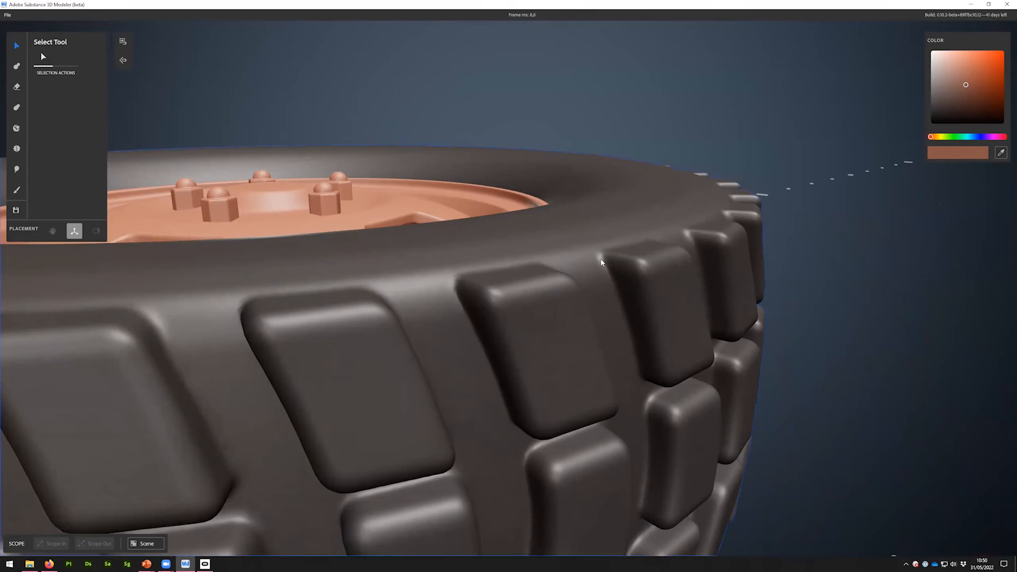
pyautogui.scroll(4, 628, 300)
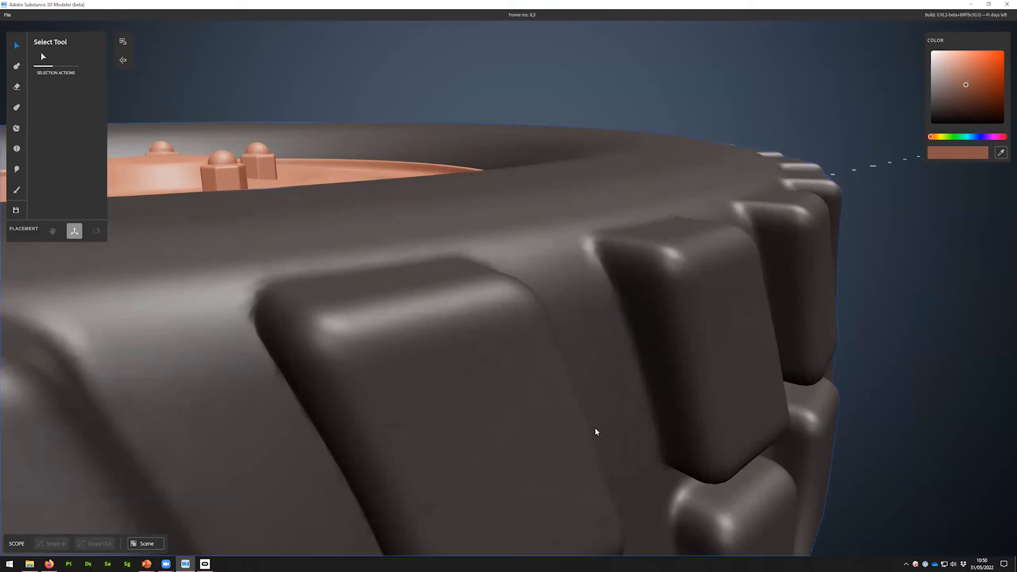
# Step: Examine the rim's grooves, bolts and window cut-outs up close
pyautogui.scroll(-6, 596, 426)
pyautogui.keyDown('alt'); pyautogui.moveTo(549, 326); pyautogui.dragTo(634, 494); pyautogui.keyUp('alt')
pyautogui.scroll(5, 595, 429)
pyautogui.scroll(3, 595, 432)
pyautogui.keyDown('alt'); pyautogui.moveTo(596, 432); pyautogui.dragTo(837, 304); pyautogui.keyUp('alt')
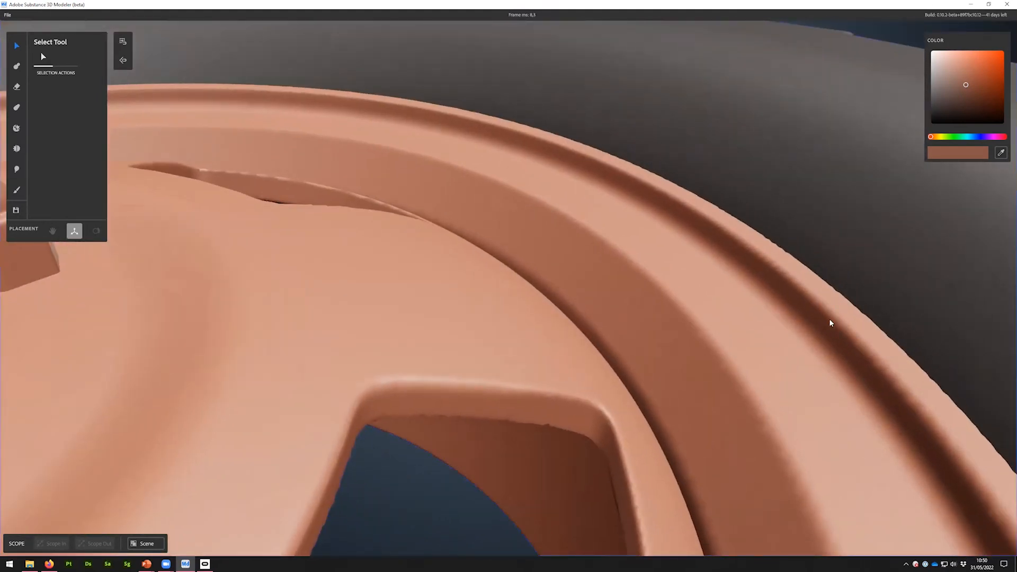
pyautogui.scroll(-8, 536, 439)
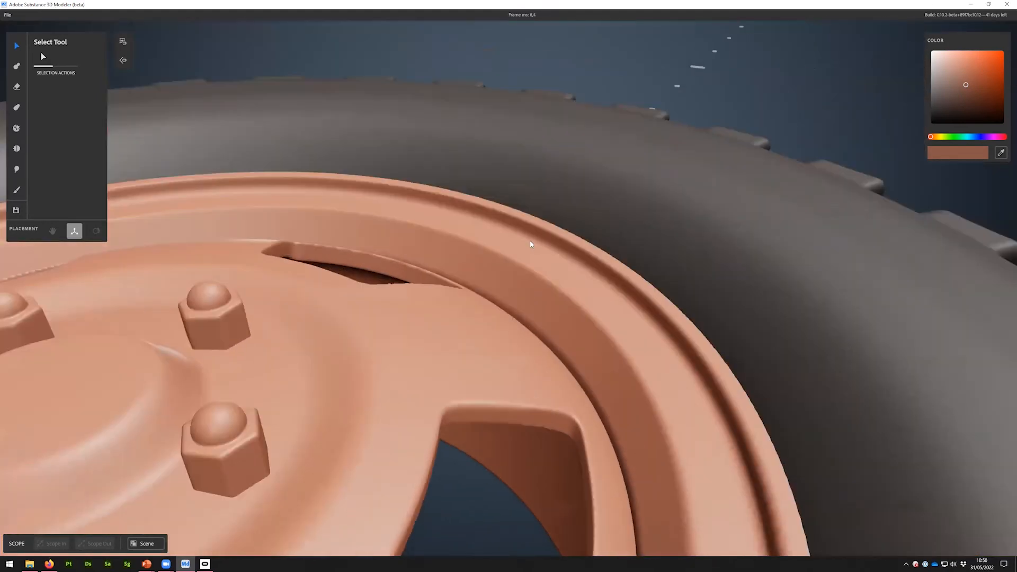
# Step: Select all the wheel's parts, raise their resolution and clear the selection
pyautogui.keyDown('alt'); pyautogui.moveTo(537, 257); pyautogui.dragTo(551, 148, button='middle'); pyautogui.keyUp('alt')
pyautogui.hotkey('ctrl', 'a')
pyautogui.rightClick(535, 339)
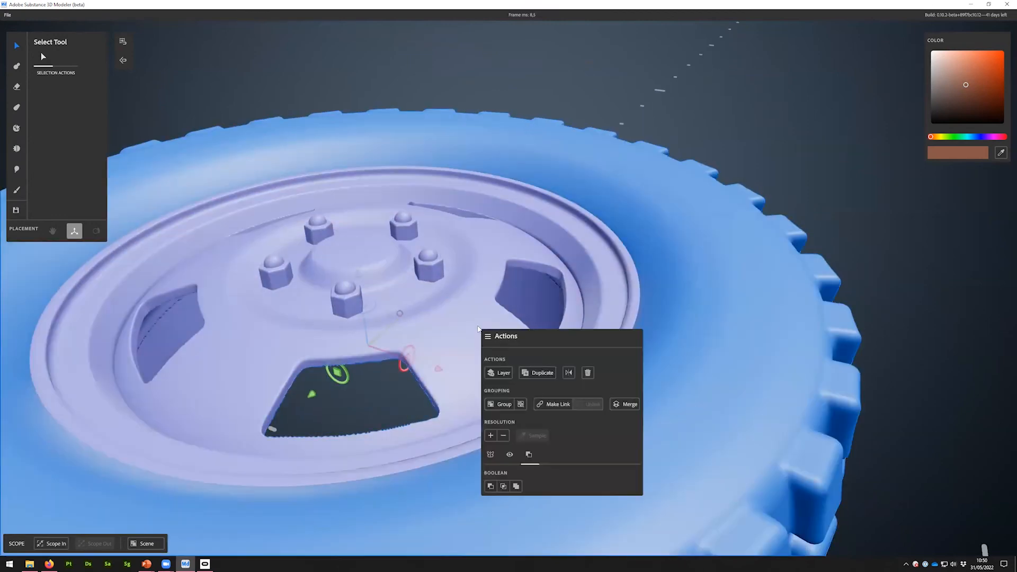
pyautogui.click(490, 436)
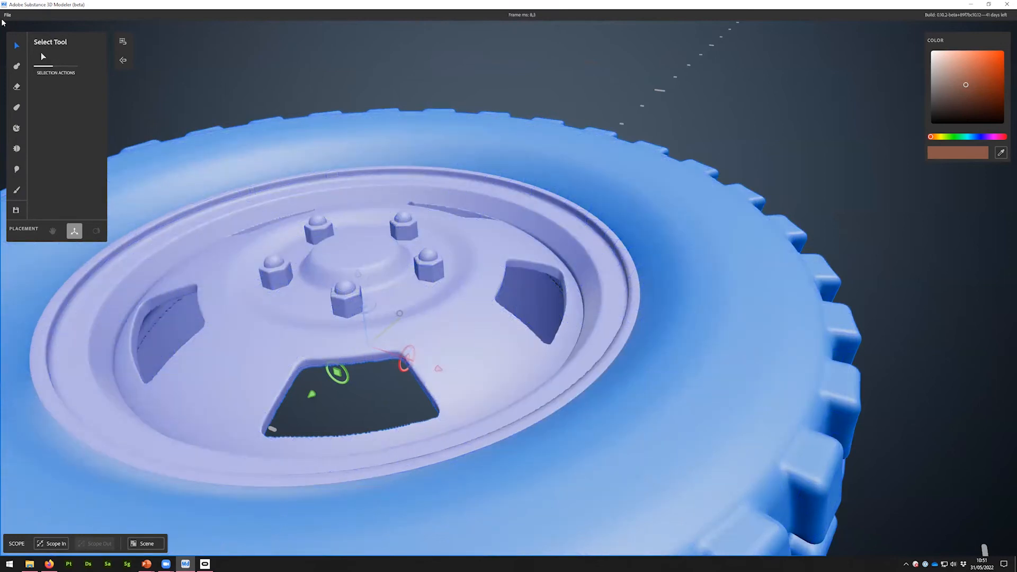
pyautogui.scroll(-5, 789, 363)
pyautogui.click(789, 363)
pyautogui.scroll(-5, 788, 362)
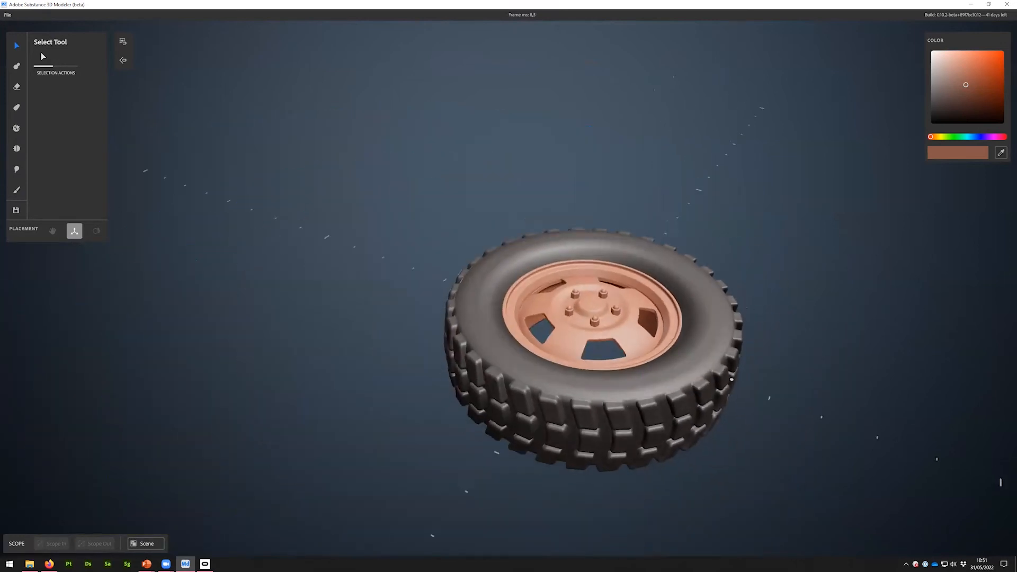
# Step: Examine the FBX export options for UV-mapped Triangles, including target triangle count and optimisation, and dismiss the export
pyautogui.click(9, 15)
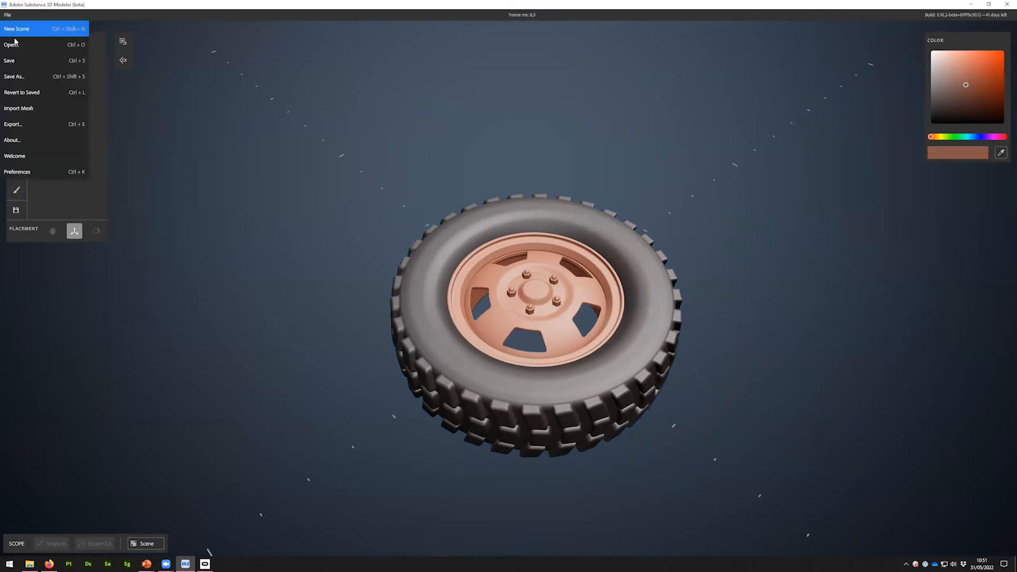
pyautogui.click(14, 124)
pyautogui.click(497, 311)
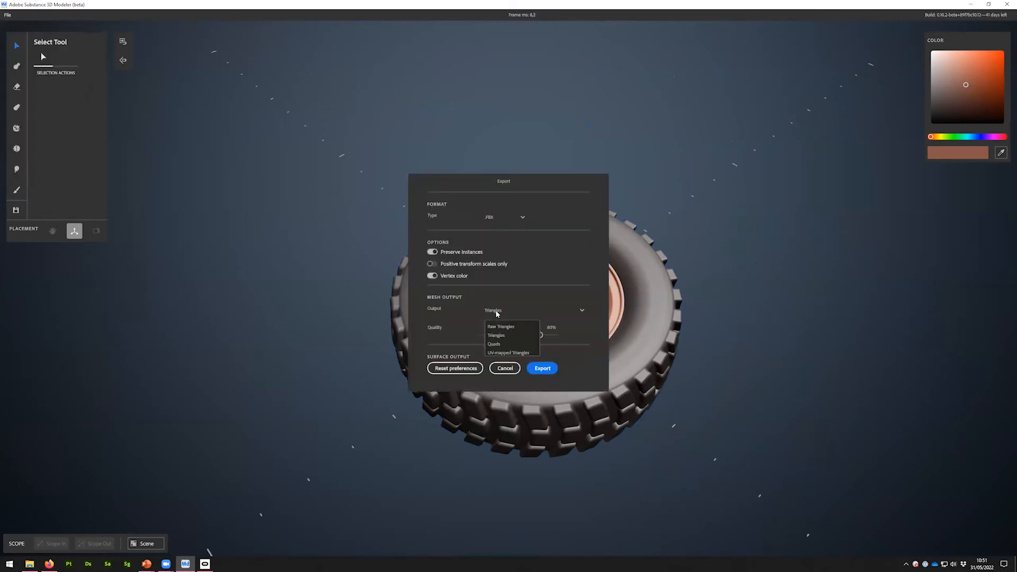
pyautogui.click(502, 353)
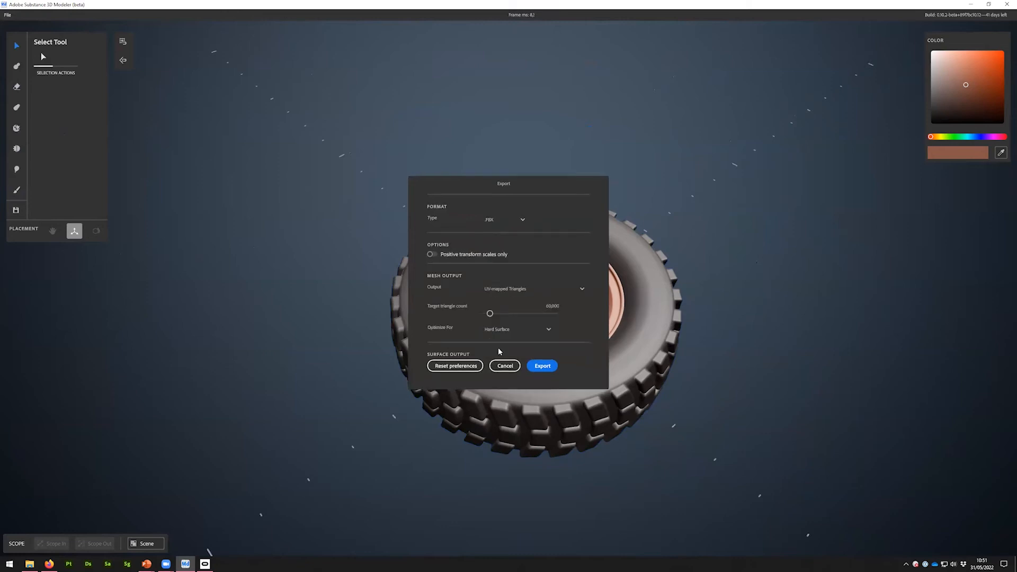
pyautogui.moveTo(490, 313); pyautogui.dragTo(501, 316)
pyautogui.click(502, 332)
pyautogui.click(487, 347)
pyautogui.click(510, 369)
# Step: Find the exported Wheel_UV.fbx in File Explorer and open it in 3D Viewer
pyautogui.click(29, 564)
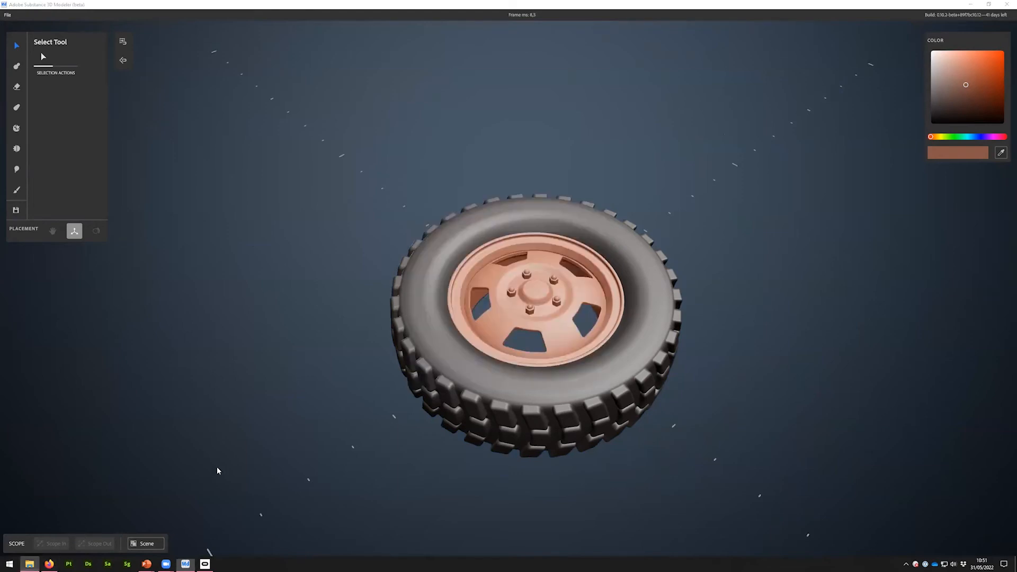
pyautogui.hotkey('alt', 'Up')
pyautogui.click(451, 174)
pyautogui.doubleClick(450, 173)
pyautogui.doubleClick(451, 175)
pyautogui.doubleClick(452, 180)
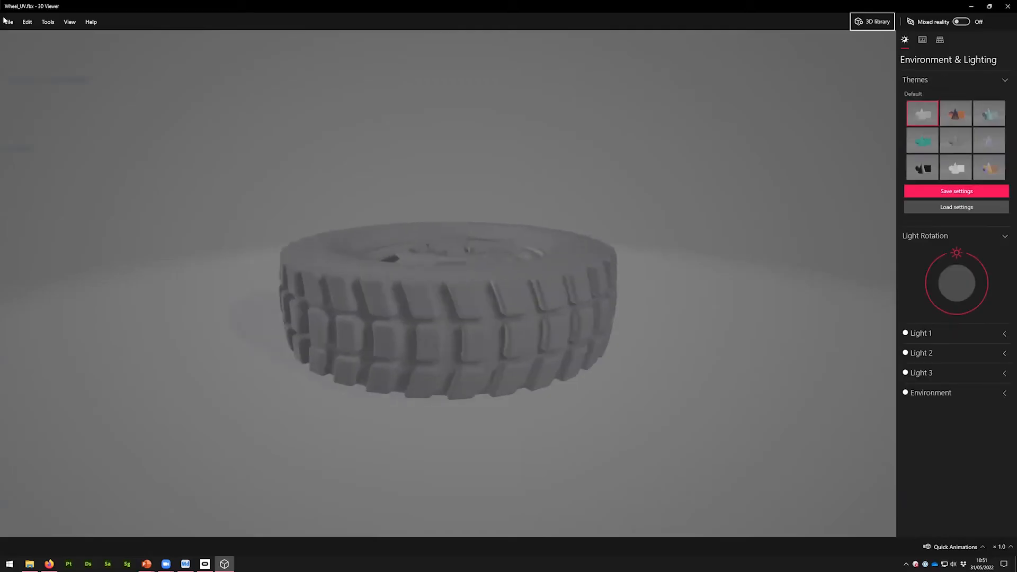
# Step: Show the model's triangle wireframe and examine the mesh density on the tyre and rim
pyautogui.press('alt')
pyautogui.click(923, 40)
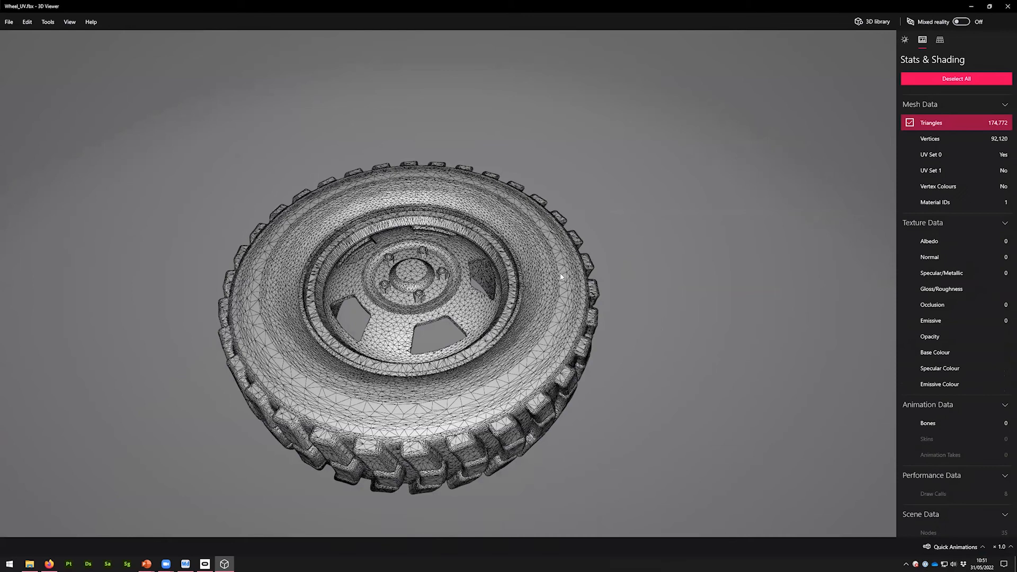
pyautogui.moveTo(606, 282); pyautogui.dragTo(638, 258)
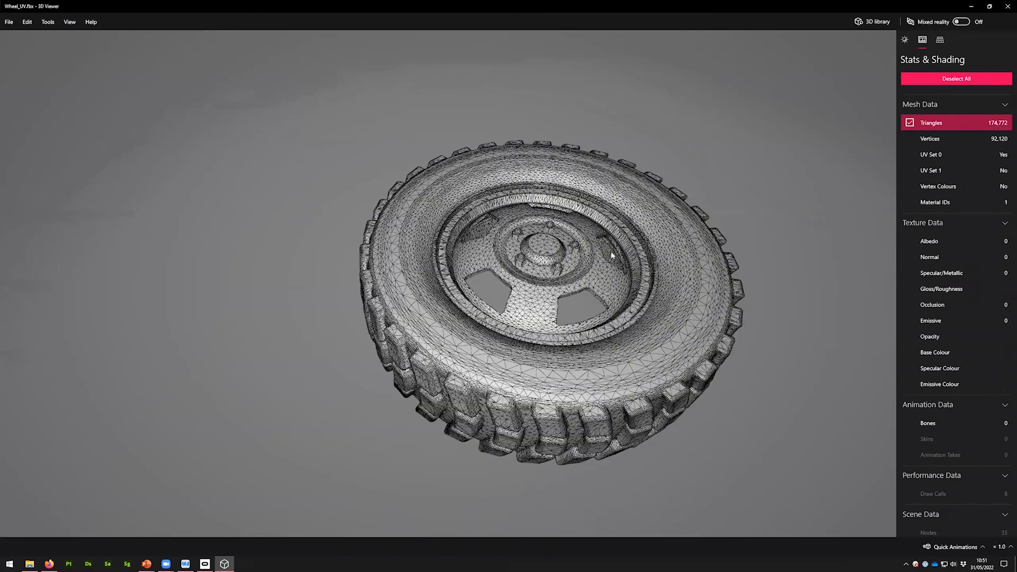
pyautogui.scroll(5, 611, 251)
pyautogui.moveTo(708, 385); pyautogui.dragTo(728, 385)
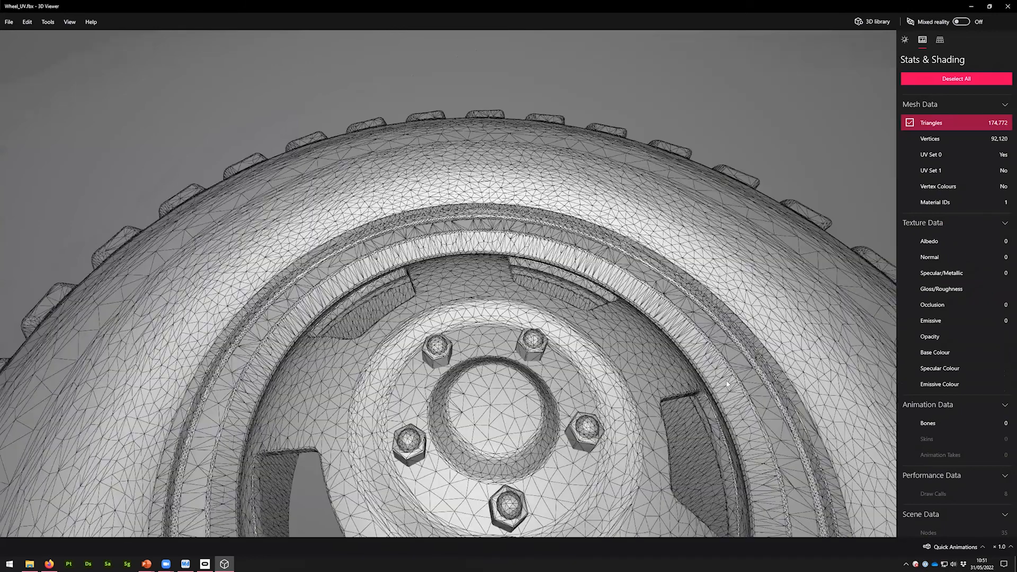
pyautogui.moveTo(688, 325); pyautogui.dragTo(320, 211)
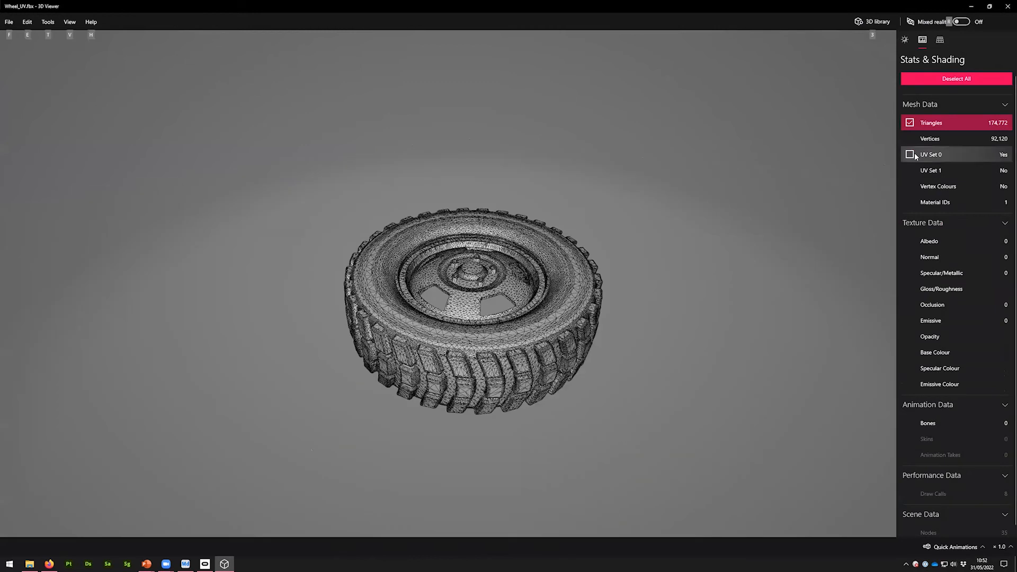
# Step: Show the UV Set 0 checker on the wheel and examine it from several angles
pyautogui.click(910, 154)
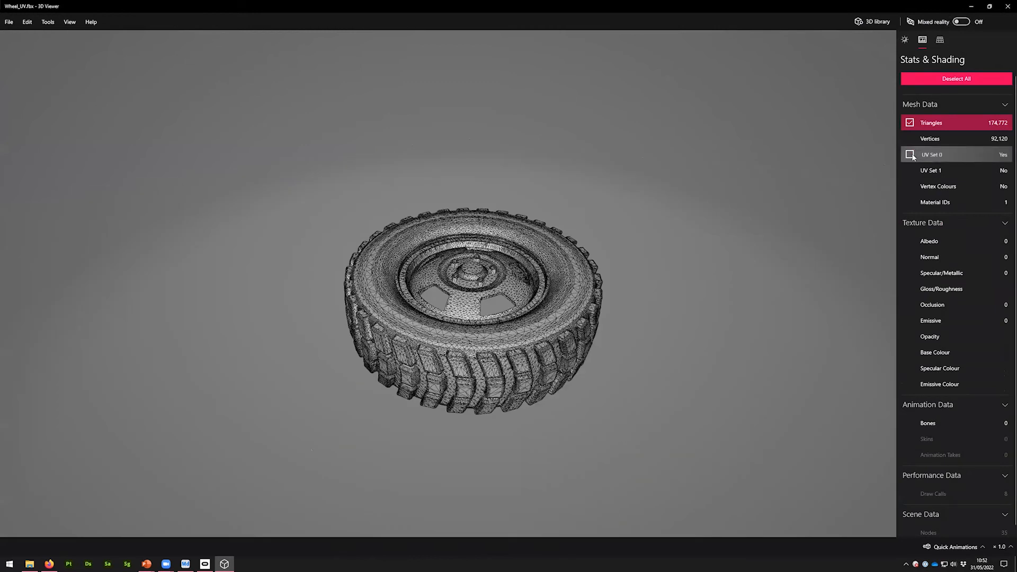
pyautogui.moveTo(651, 262); pyautogui.dragTo(672, 332)
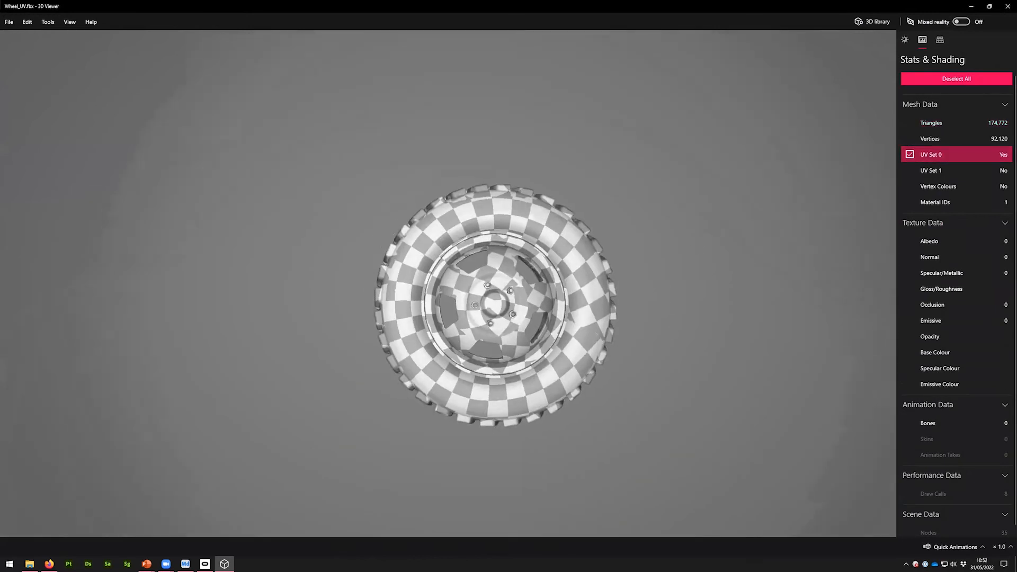
pyautogui.moveTo(13, 485); pyautogui.dragTo(653, 275)
pyautogui.press('alt')
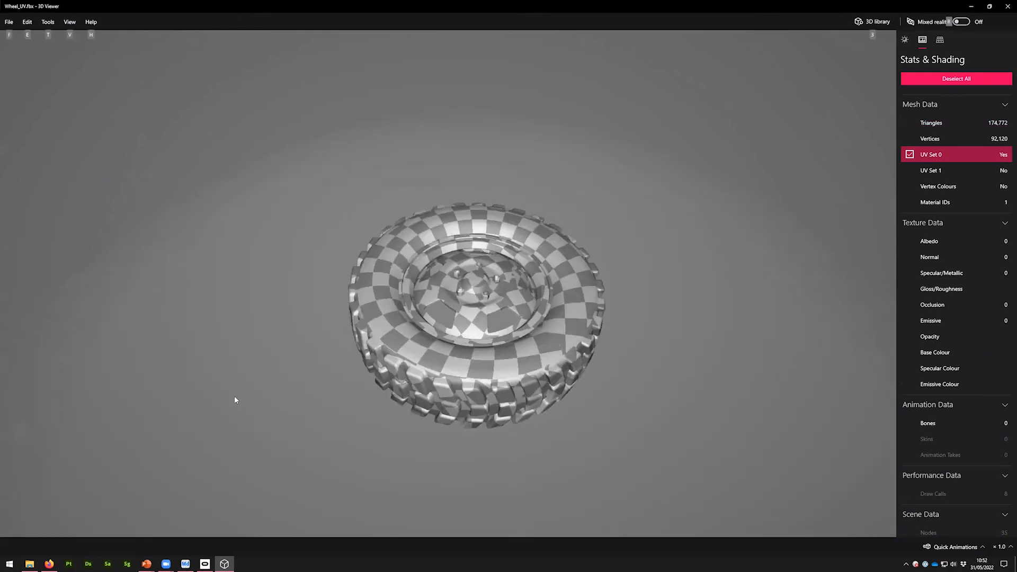
# Step: Launch Substance 3D Painter, switch to Substance 3D Modeler and open Unimog.smod from the Truck folder
pyautogui.click(69, 564)
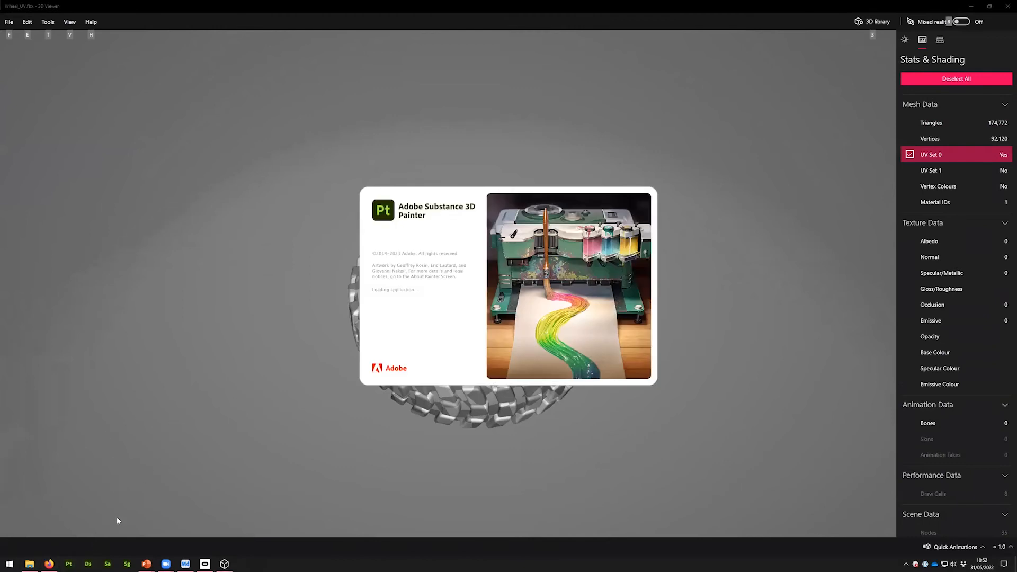
pyautogui.click(185, 564)
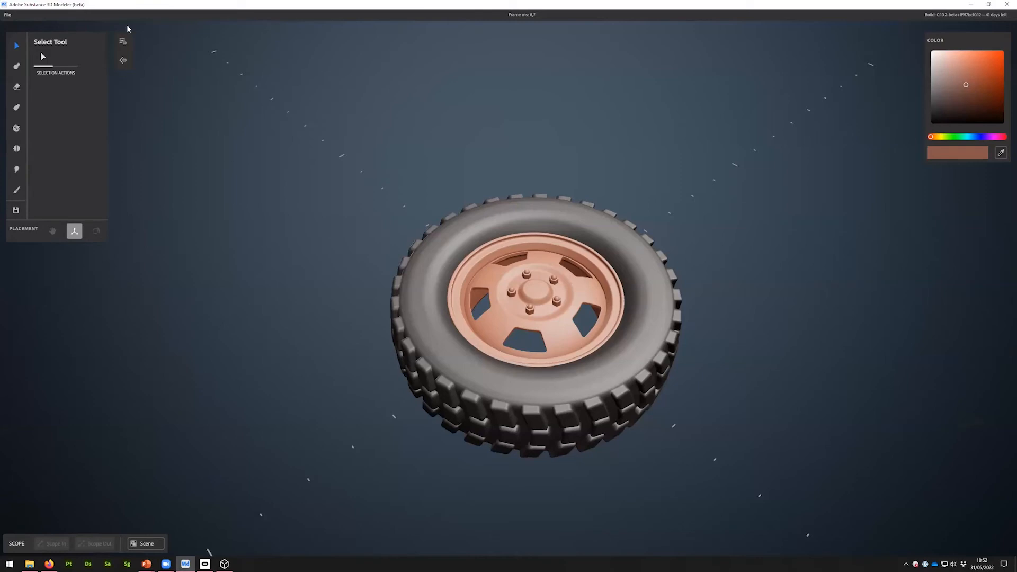
pyautogui.click(8, 15)
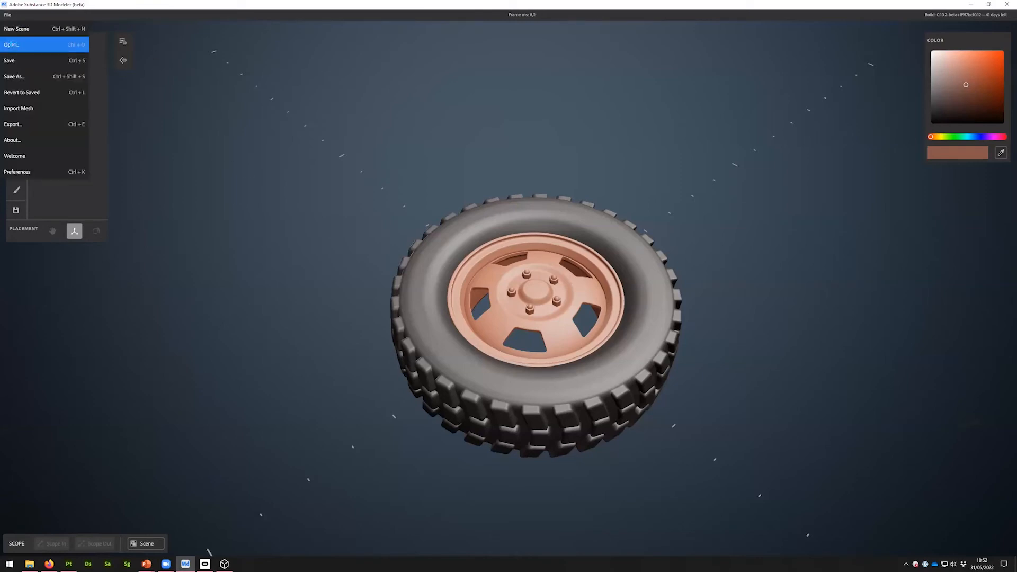
pyautogui.click(11, 45)
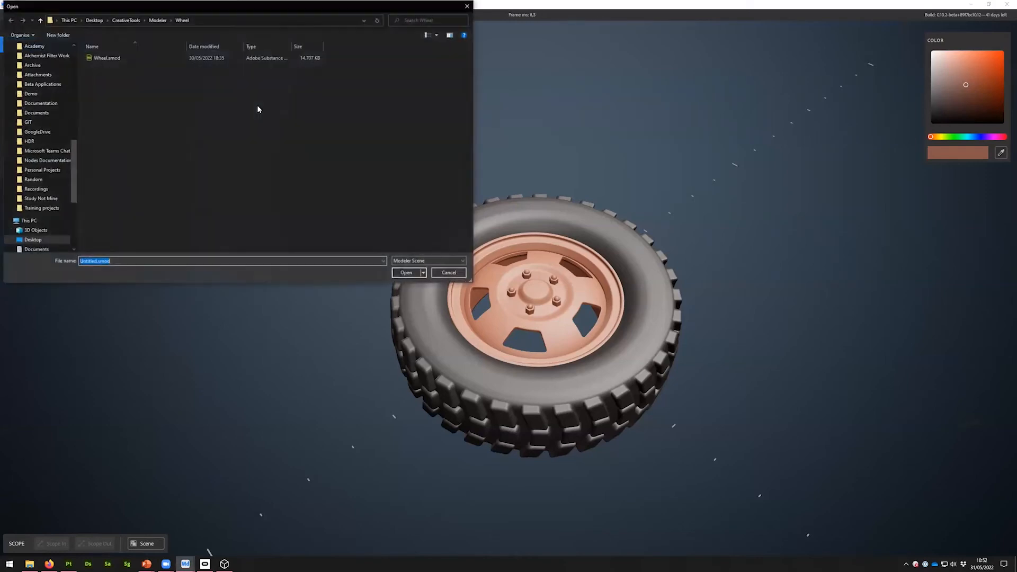
pyautogui.click(155, 21)
pyautogui.doubleClick(120, 59)
pyautogui.click(124, 59)
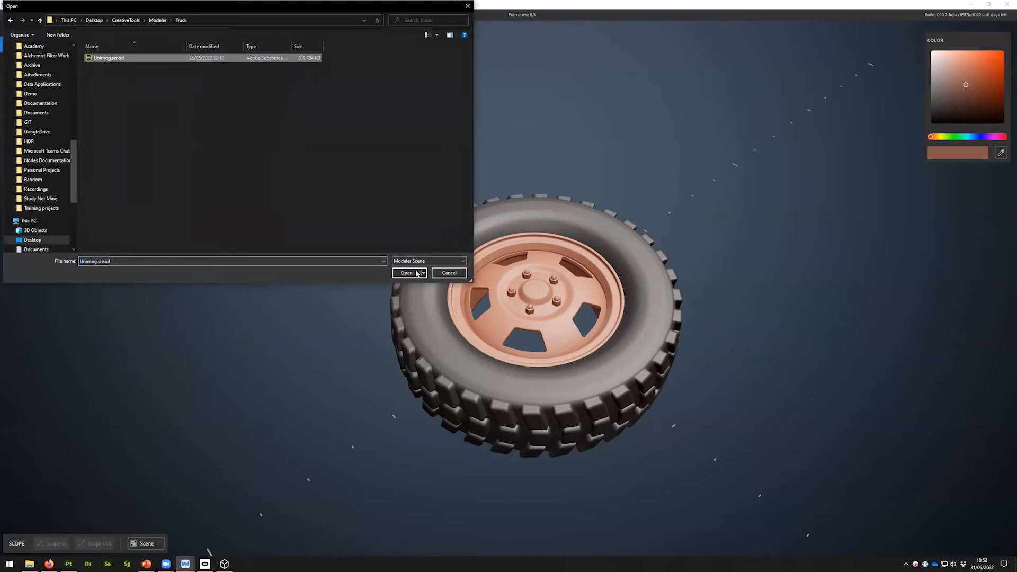
pyautogui.click(407, 274)
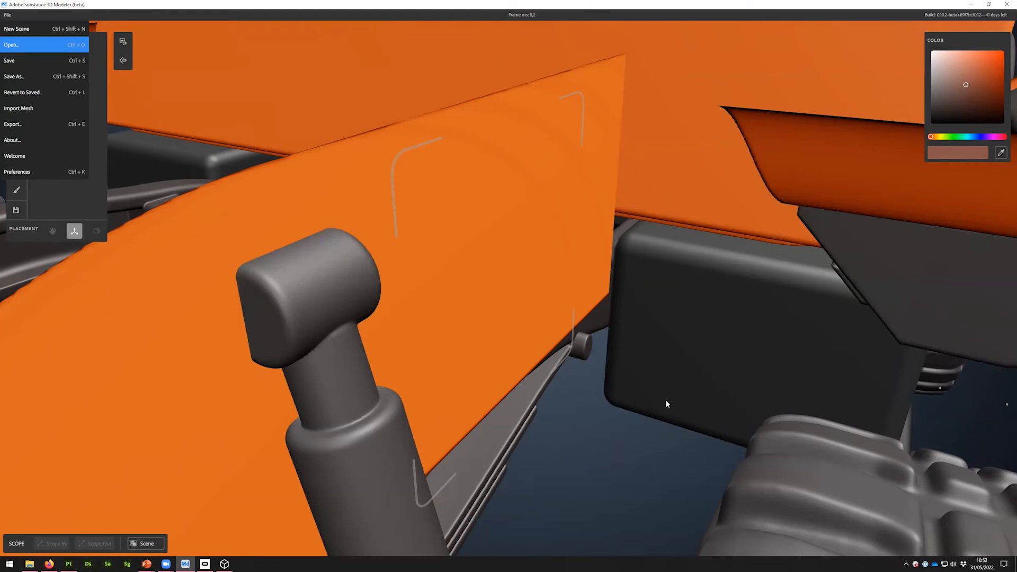
# Step: Examine the Unimog truck model from several angles and scope out from its layer to the whole scene
pyautogui.click(584, 386)
pyautogui.keyDown('alt'); pyautogui.moveTo(427, 250); pyautogui.dragTo(478, 231, button='right'); pyautogui.keyUp('alt')
pyautogui.keyDown('alt'); pyautogui.moveTo(519, 265); pyautogui.dragTo(390, 209); pyautogui.keyUp('alt')
pyautogui.keyDown('alt'); pyautogui.moveTo(654, 455); pyautogui.dragTo(635, 470); pyautogui.keyUp('alt')
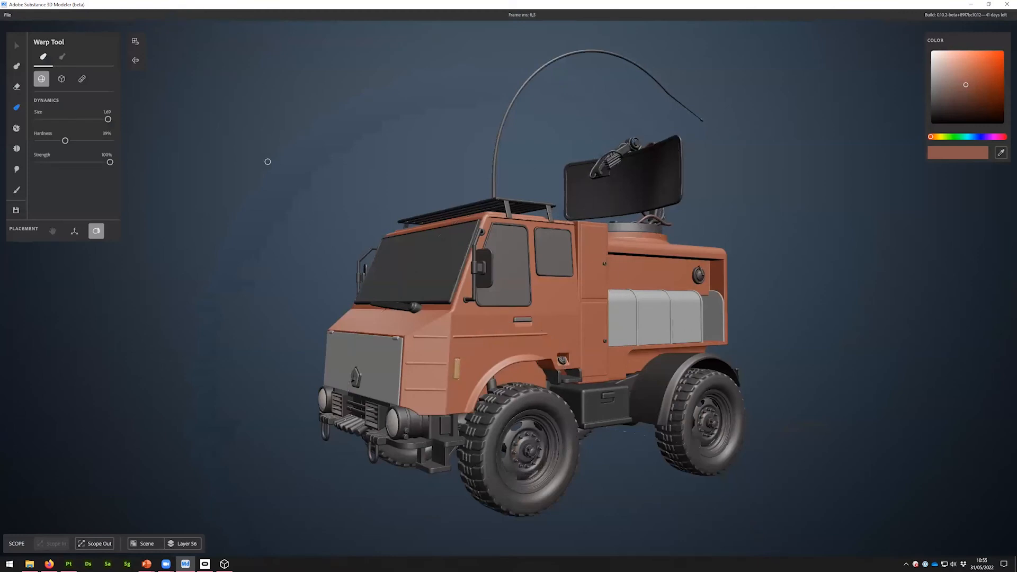
pyautogui.press('d')
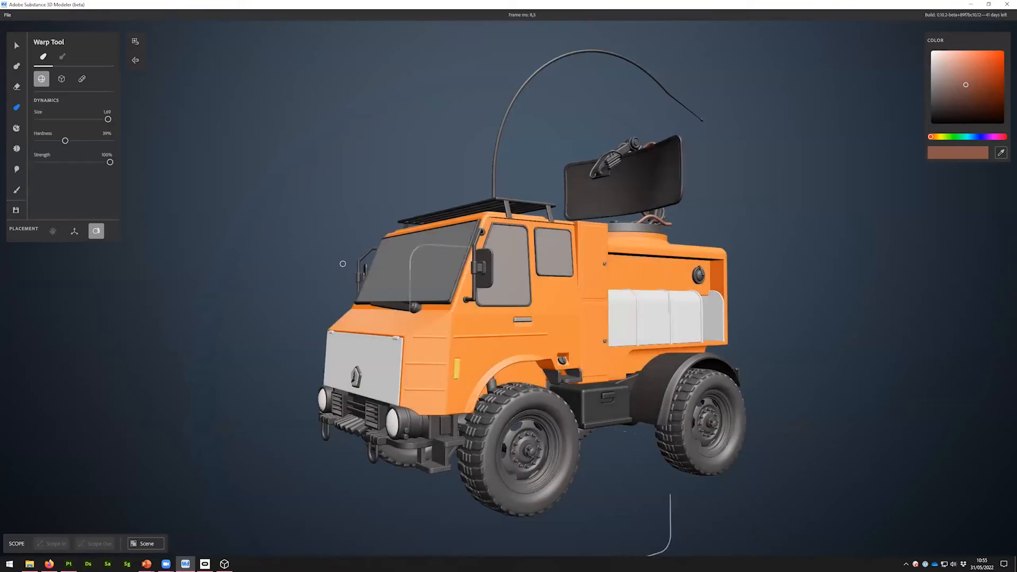
pyautogui.moveTo(778, 262)
pyautogui.keyDown('alt'); pyautogui.mouseDown()
pyautogui.moveTo(800, 289)
pyautogui.moveTo(627, 295)
pyautogui.mouseUp(); pyautogui.keyUp('alt')
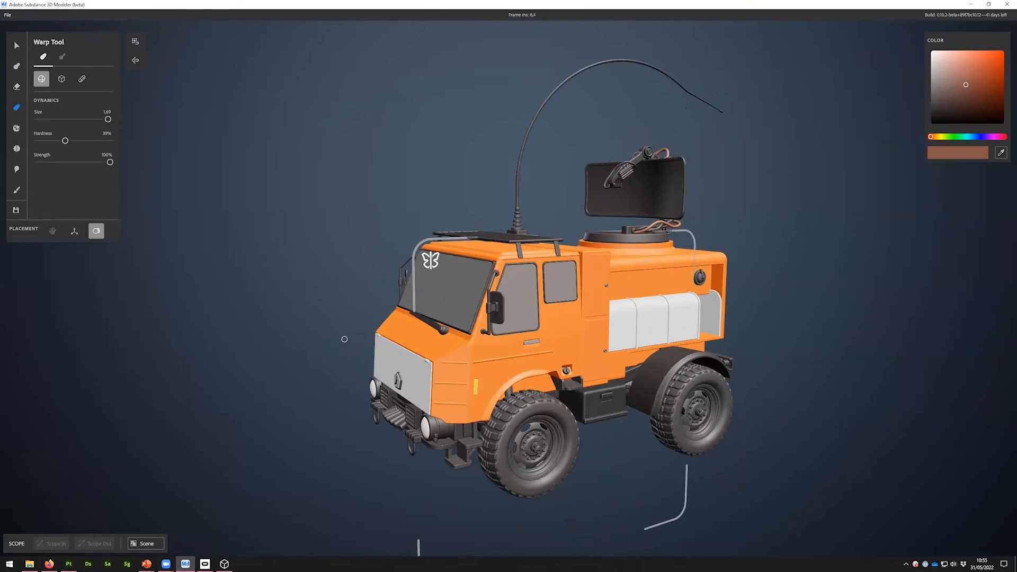
# Step: Find Unimog_Final_Low.fbx in the Truck folder in File Explorer and open it in 3D Viewer
pyautogui.click(971, 5)
pyautogui.click(30, 564)
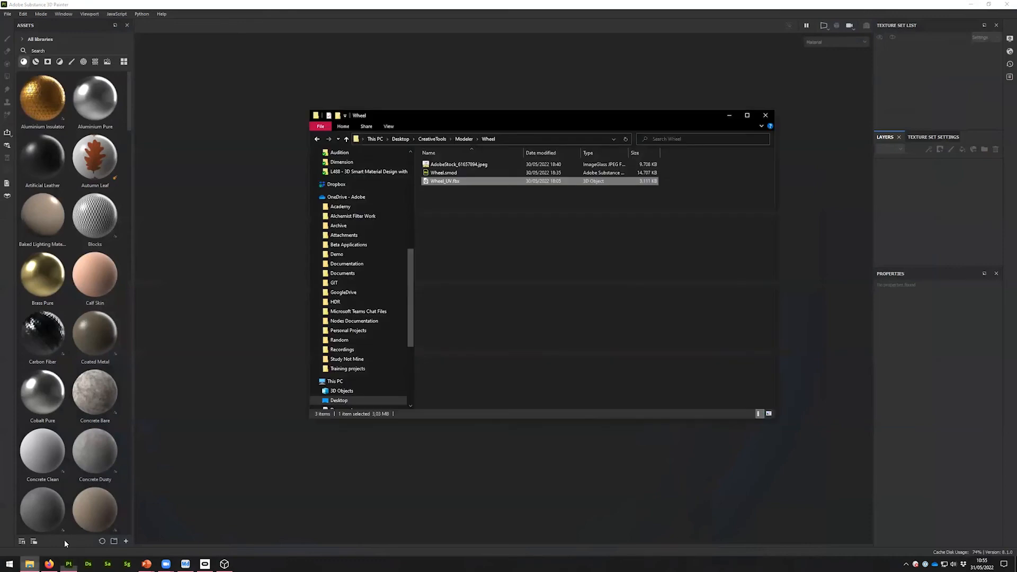
pyautogui.hotkey('alt', 'Up')
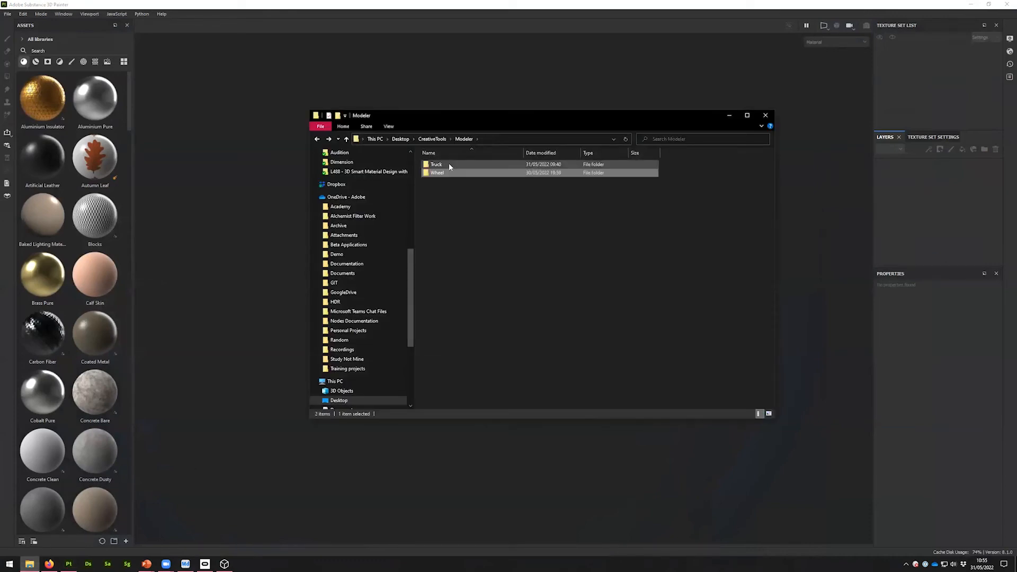
pyautogui.doubleClick(449, 165)
pyautogui.click(469, 199)
pyautogui.doubleClick(469, 199)
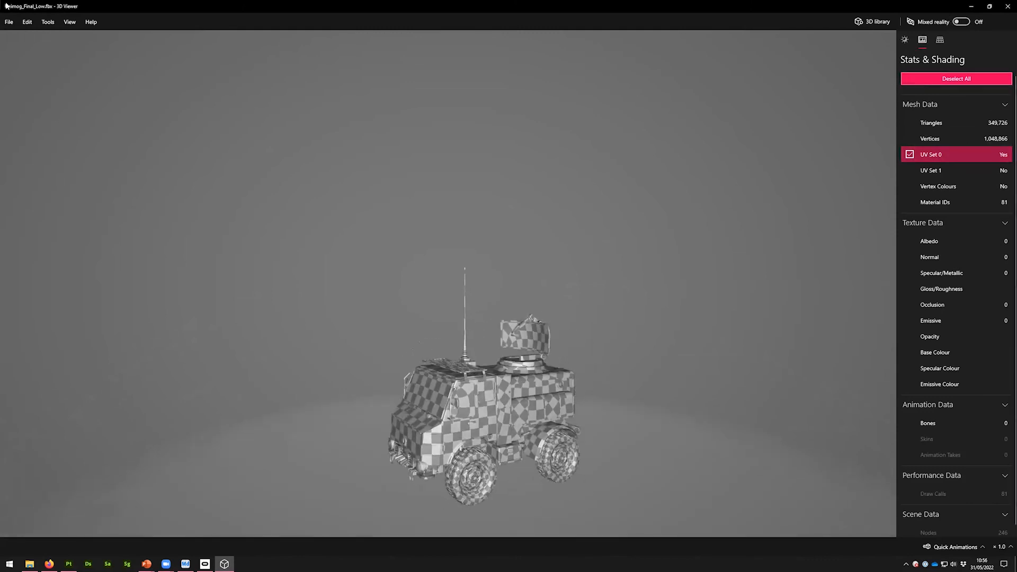
# Step: Show the truck's triangle wireframe and examine the mesh density on the underside, body and wheels
pyautogui.click(932, 123)
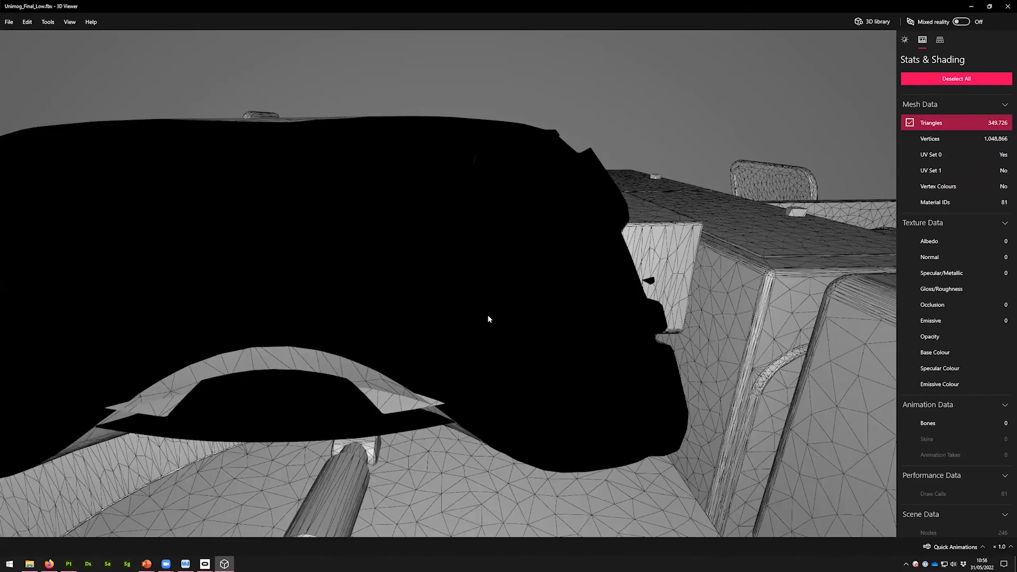
pyautogui.moveTo(489, 318); pyautogui.dragTo(487, 355)
pyautogui.moveTo(477, 309)
pyautogui.mouseDown()
pyautogui.moveTo(476, 325)
pyautogui.moveTo(465, 318)
pyautogui.mouseUp()
pyautogui.moveTo(670, 123); pyautogui.dragTo(630, 241)
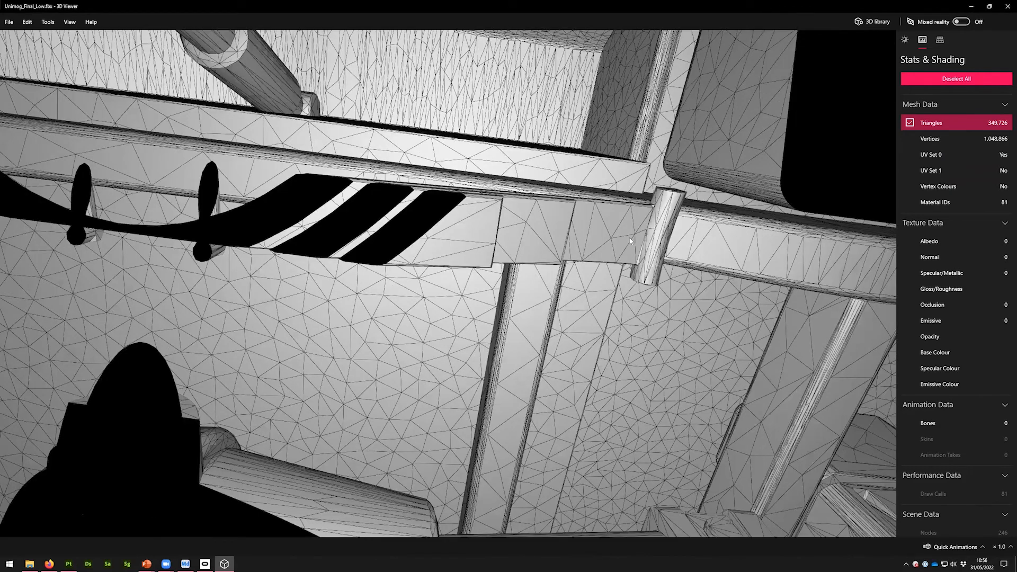
pyautogui.scroll(-10, 551, 378)
pyautogui.moveTo(531, 294); pyautogui.dragTo(508, 292)
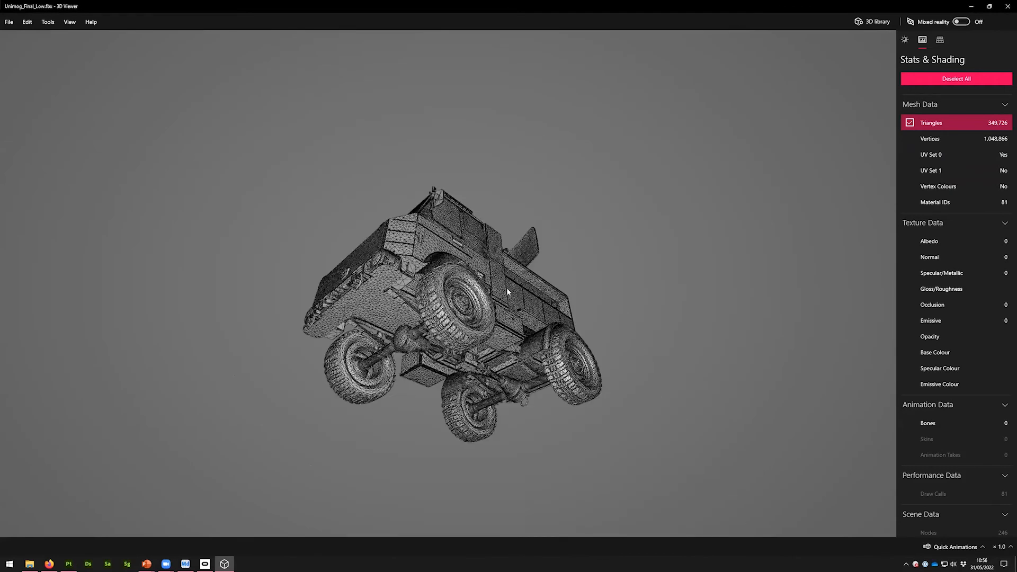
pyautogui.keyDown('alt'); pyautogui.scroll(5, 505, 313); pyautogui.keyUp('alt')
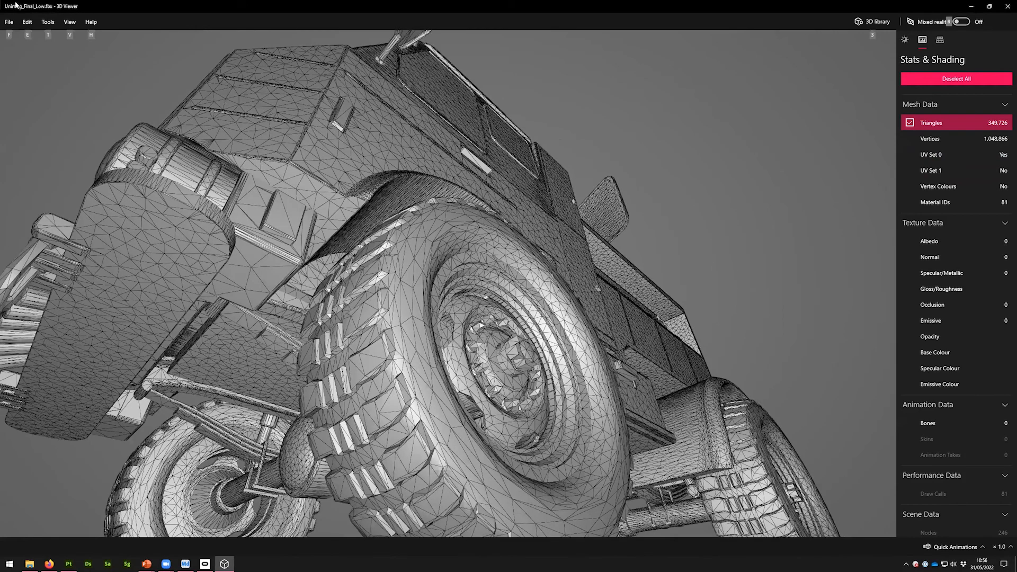
# Step: Switch to Substance 3D Painter, open the recent project Unimog_001.spp and examine the textured truck from several sides
pyautogui.keyDown('alt'); pyautogui.moveTo(16, 5); pyautogui.dragTo(108, 563, button='right'); pyautogui.keyUp('alt')
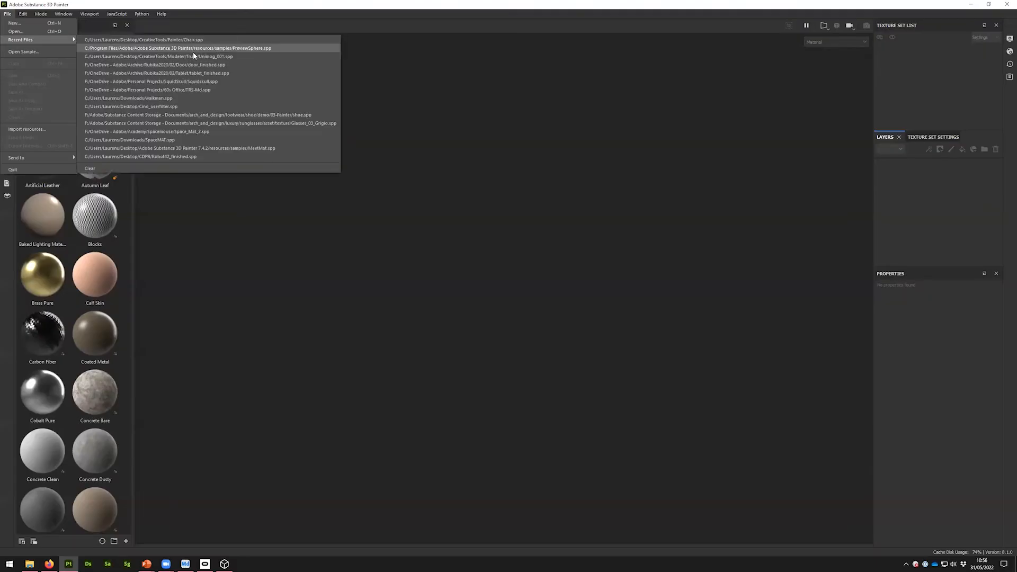
pyautogui.click(195, 56)
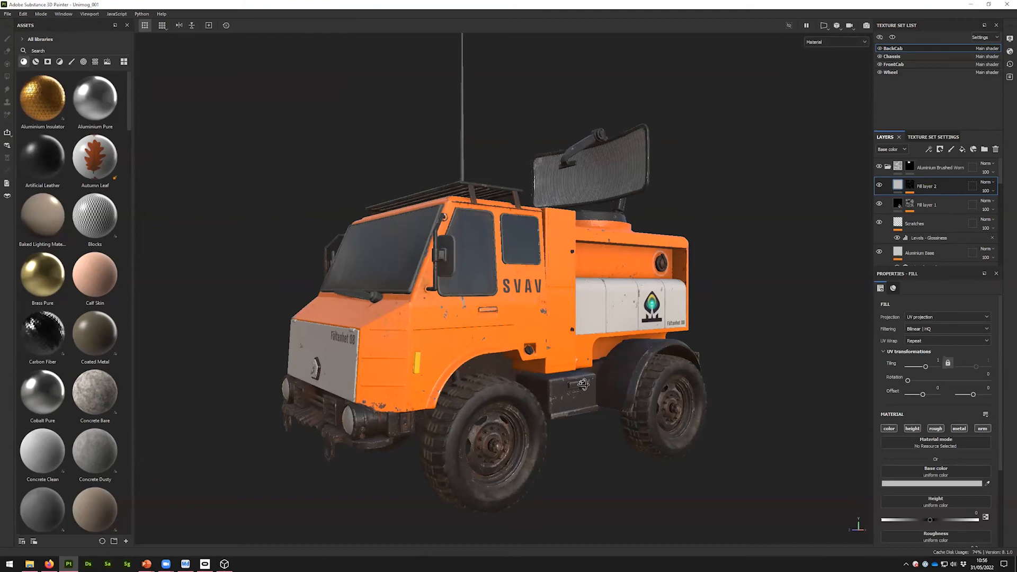
pyautogui.keyDown('alt'); pyautogui.moveTo(579, 401); pyautogui.dragTo(579, 351); pyautogui.keyUp('alt')
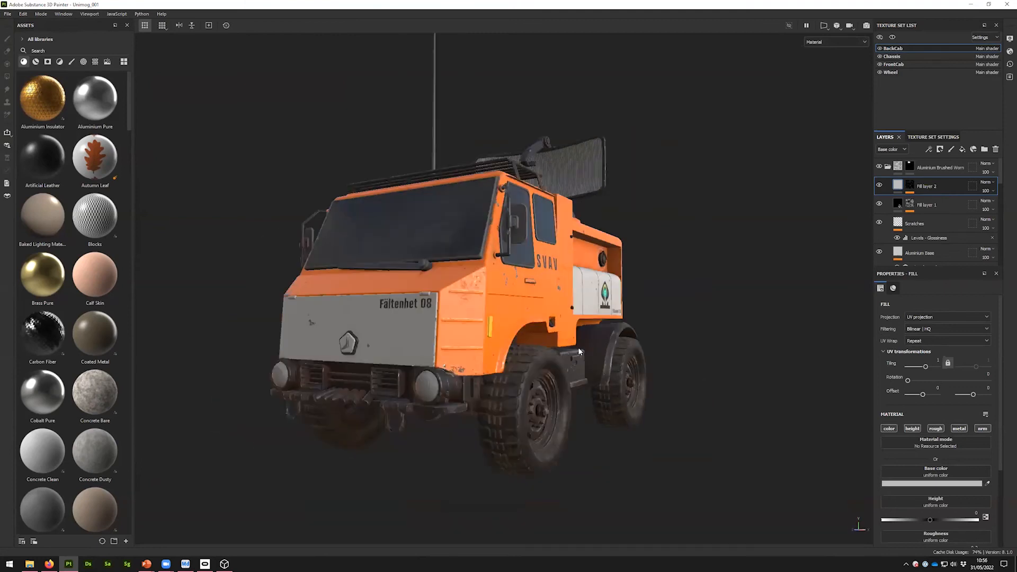
pyautogui.keyDown('alt'); pyautogui.moveTo(460, 358); pyautogui.dragTo(443, 355); pyautogui.keyUp('alt')
pyautogui.keyDown('alt'); pyautogui.keyDown('shift'); pyautogui.moveTo(594, 351); pyautogui.dragTo(537, 349); pyautogui.keyUp('shift'); pyautogui.keyUp('alt')
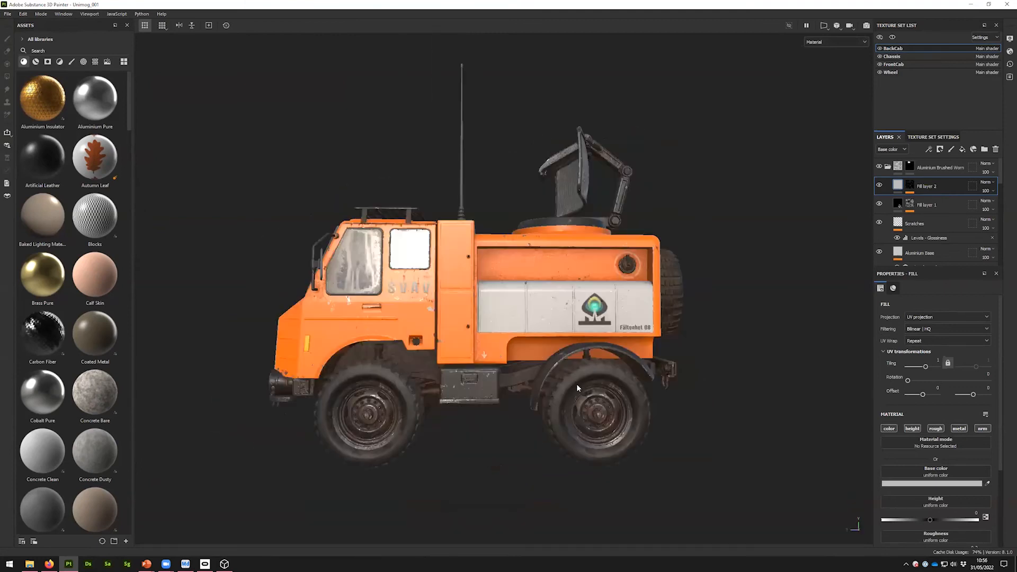
pyautogui.keyDown('alt'); pyautogui.moveTo(424, 378); pyautogui.dragTo(533, 375); pyautogui.keyUp('alt')
pyautogui.keyDown('alt'); pyautogui.keyDown('shift'); pyautogui.moveTo(723, 356); pyautogui.dragTo(515, 362); pyautogui.keyUp('shift'); pyautogui.keyUp('alt')
# Step: Examine the worn wheel and bodywork textures up close, and the whole truck from the side
pyautogui.keyDown('alt'); pyautogui.moveTo(623, 320); pyautogui.dragTo(601, 485); pyautogui.keyUp('alt')
pyautogui.scroll(8, 595, 479)
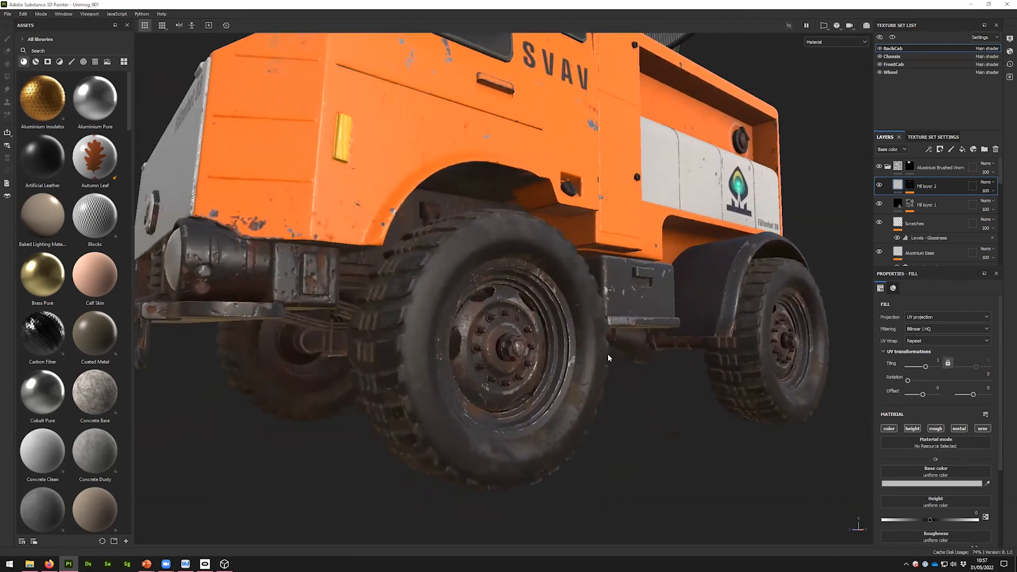
pyautogui.scroll(-8, 608, 354)
pyautogui.keyDown('alt'); pyautogui.moveTo(677, 232); pyautogui.dragTo(647, 291, button='middle'); pyautogui.keyUp('alt')
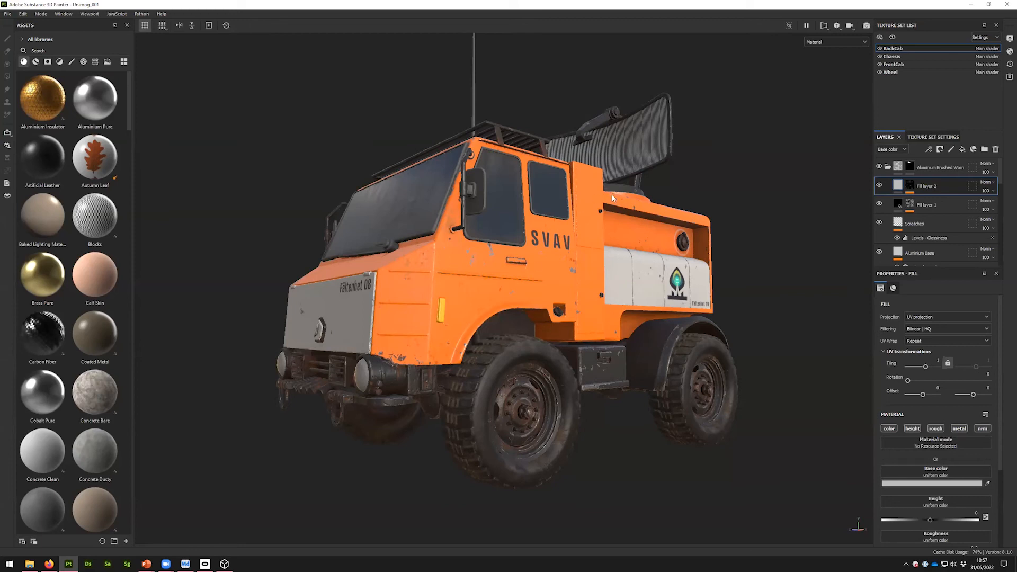
pyautogui.keyDown('alt'); pyautogui.moveTo(585, 412); pyautogui.dragTo(763, 427); pyautogui.keyUp('alt')
pyautogui.keyDown('alt'); pyautogui.moveTo(378, 413); pyautogui.dragTo(97, 563); pyautogui.keyUp('alt')
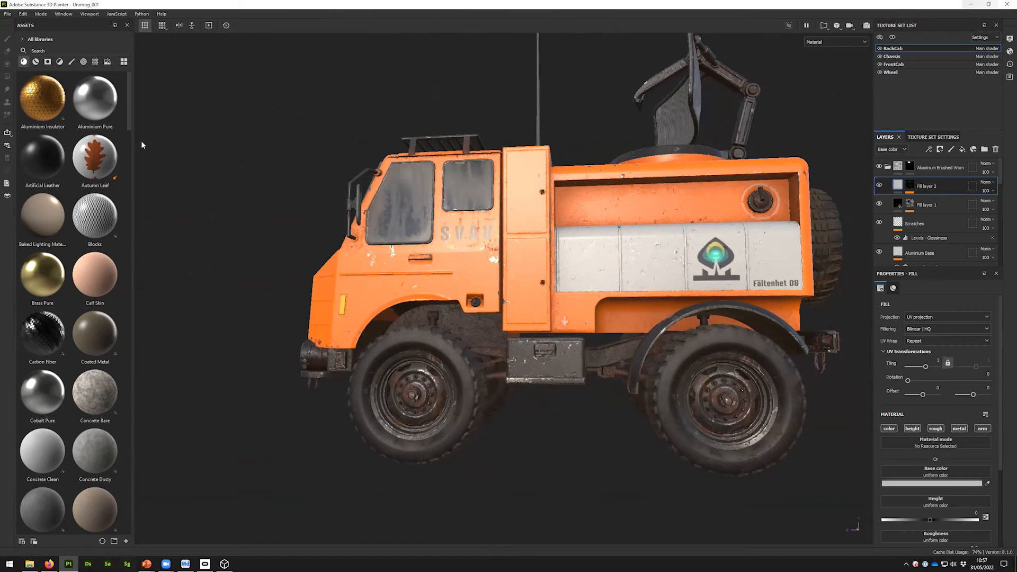
# Step: Send the textured truck to Substance 3D Stager
pyautogui.click(6, 14)
pyautogui.moveTo(26, 158)
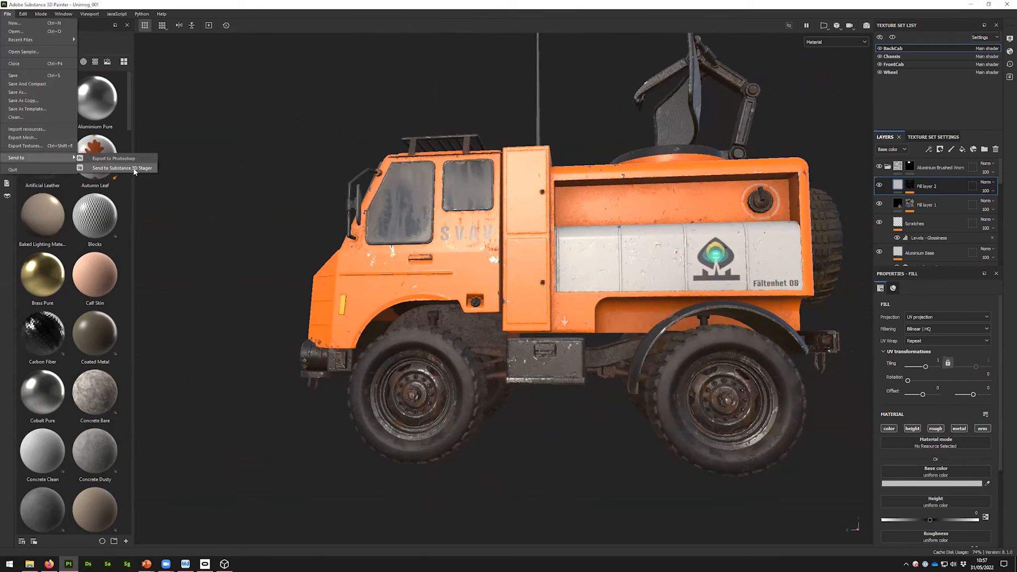
pyautogui.click(135, 169)
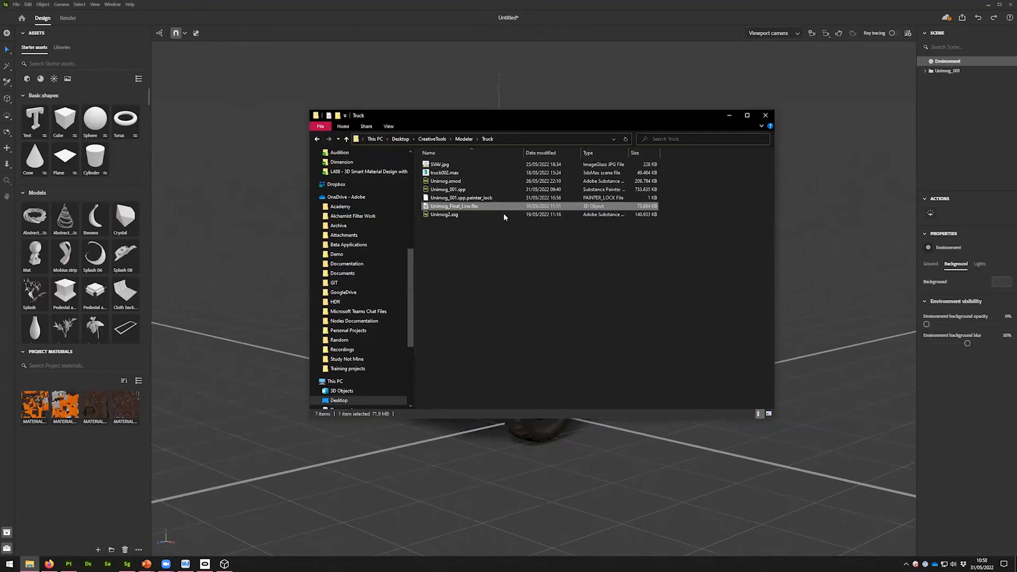
# Step: Open the finished truck render SVAV.jpg from the Truck folder in the image viewer
pyautogui.press('Home')
pyautogui.press('Return')
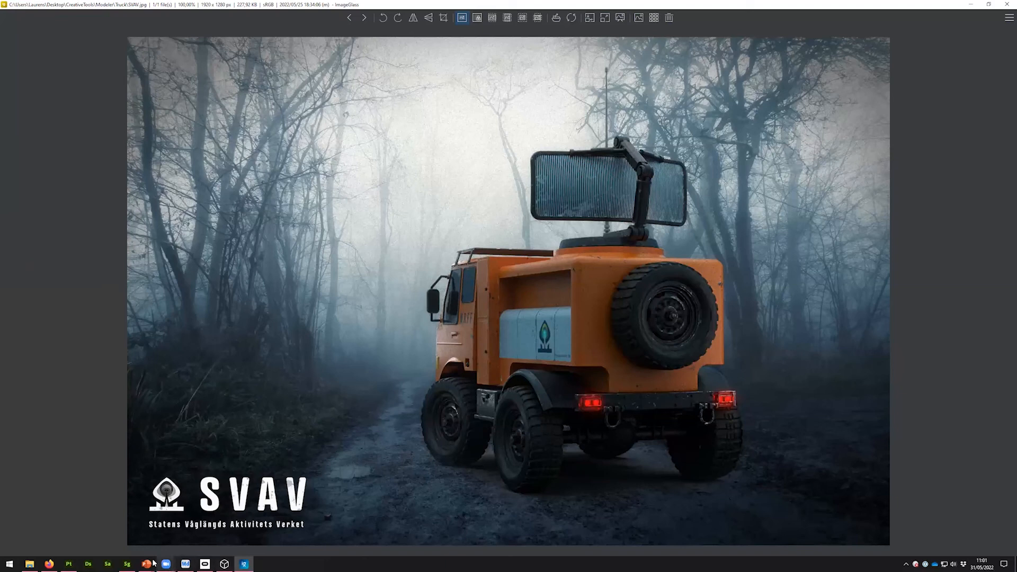
pyautogui.click(185, 507)
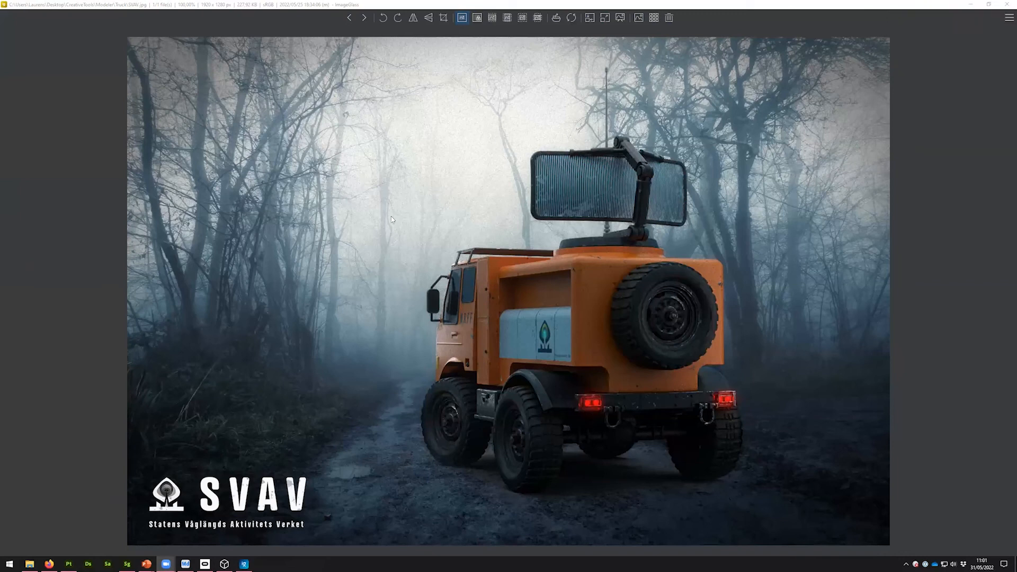
# Step: Switch back to Substance 3D Painter and examine the textured truck with the Aluminium Brushed Worn layer group selected
pyautogui.click(69, 564)
pyautogui.keyDown('alt'); pyautogui.moveTo(449, 380); pyautogui.dragTo(599, 342); pyautogui.keyUp('alt')
pyautogui.keyDown('alt'); pyautogui.moveTo(623, 392); pyautogui.dragTo(615, 379); pyautogui.keyUp('alt')
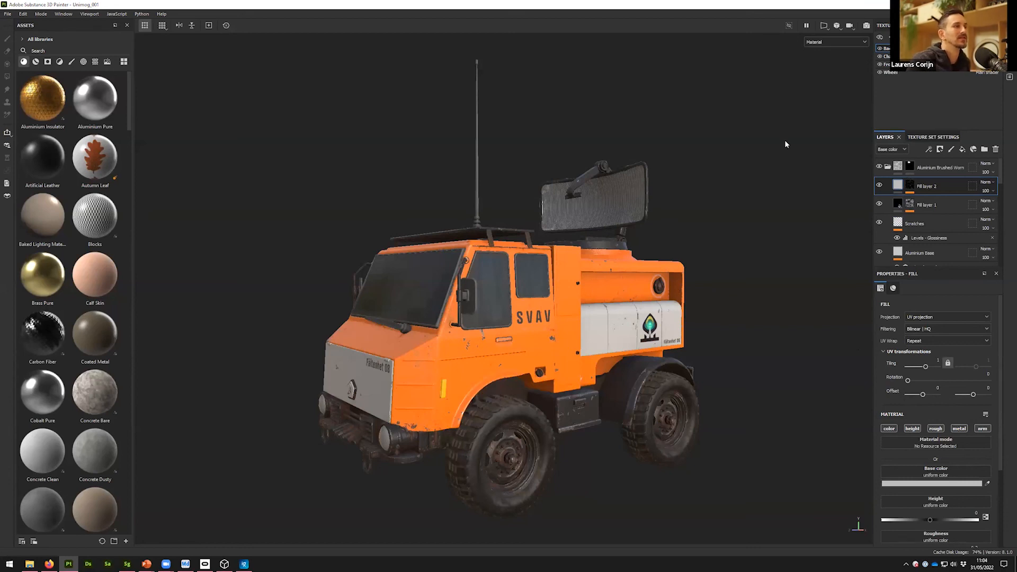
pyautogui.click(939, 167)
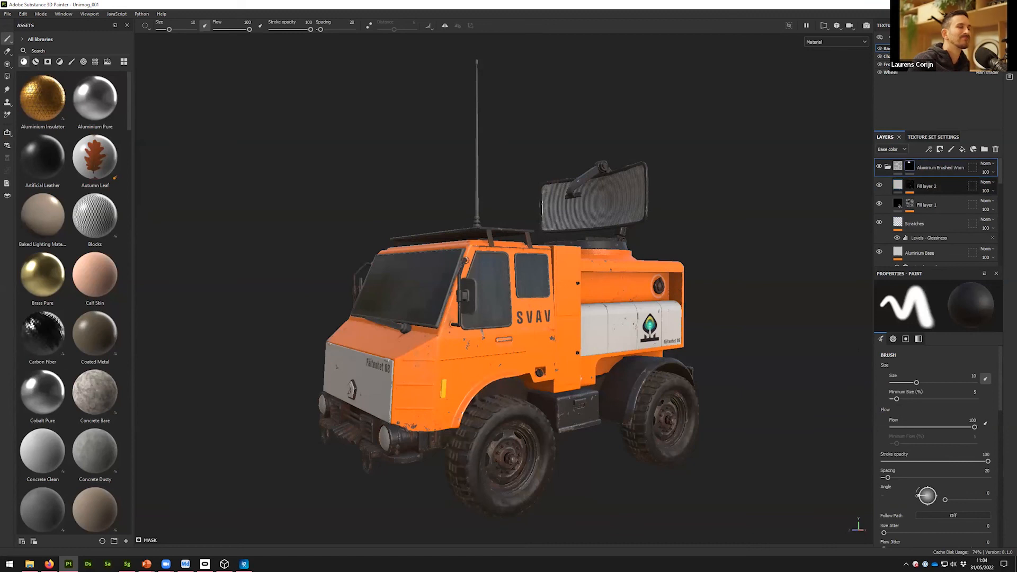
pyautogui.keyDown('alt'); pyautogui.moveTo(604, 378); pyautogui.dragTo(697, 359); pyautogui.keyUp('alt')
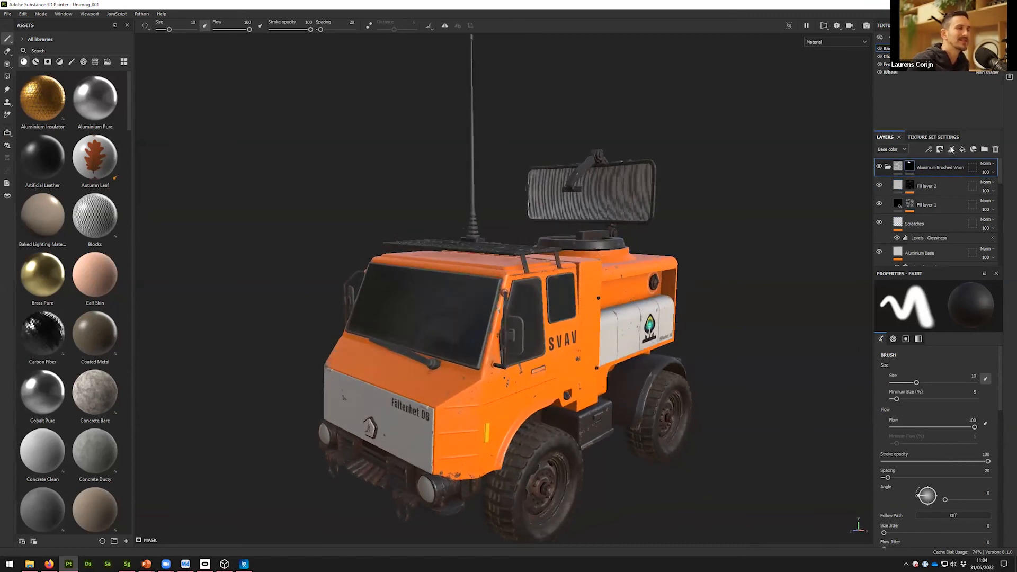
# Step: Add a Transform filter to Fill layer 2
pyautogui.click(899, 187)
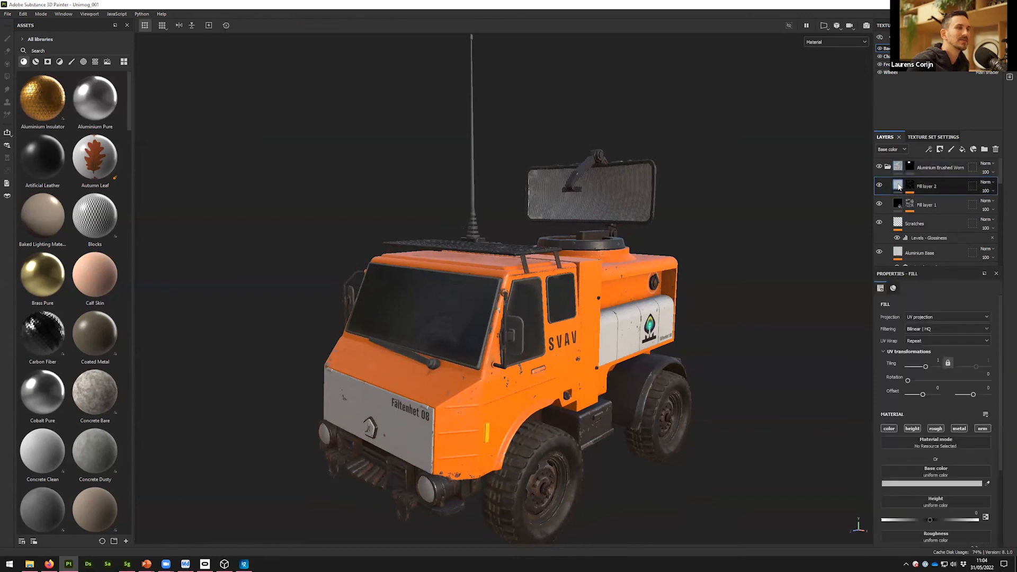
pyautogui.rightClick(899, 187)
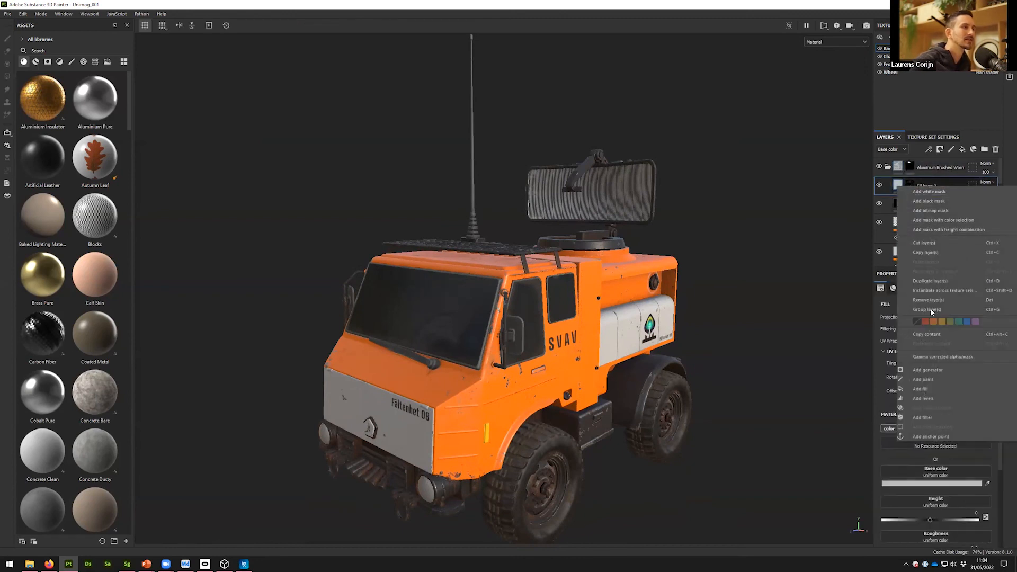
pyautogui.click(936, 417)
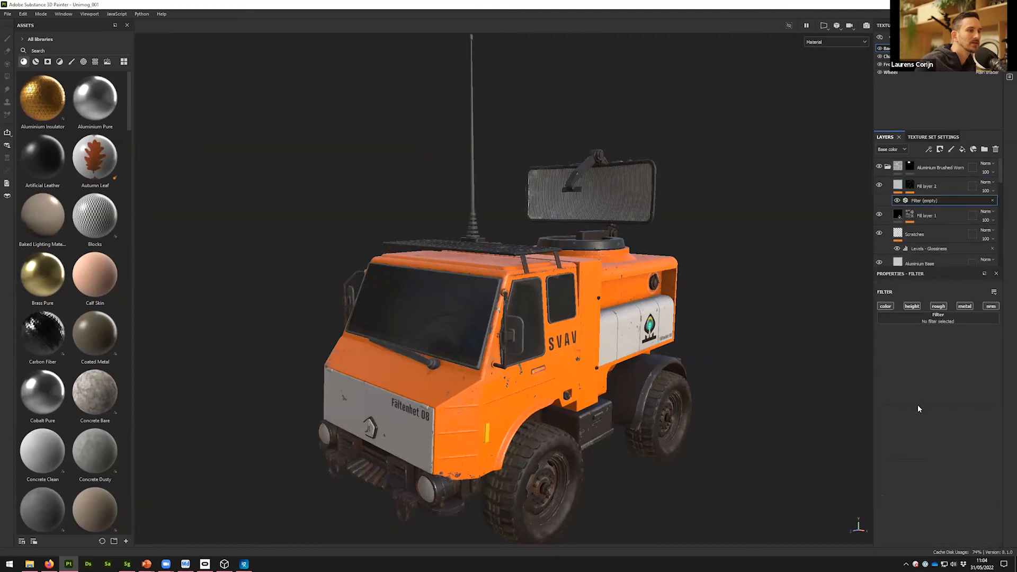
pyautogui.click(928, 322)
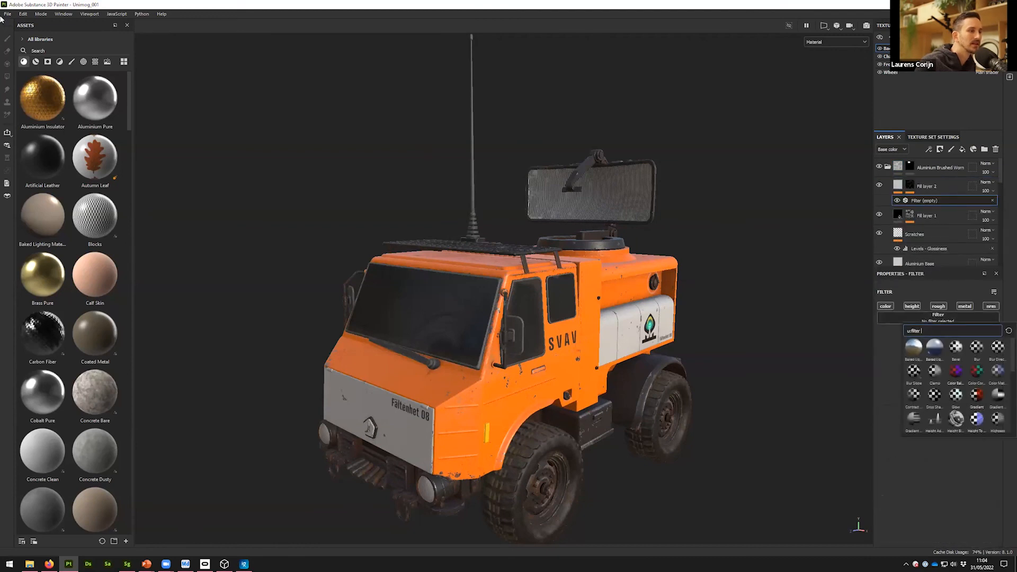
pyautogui.write('trans')
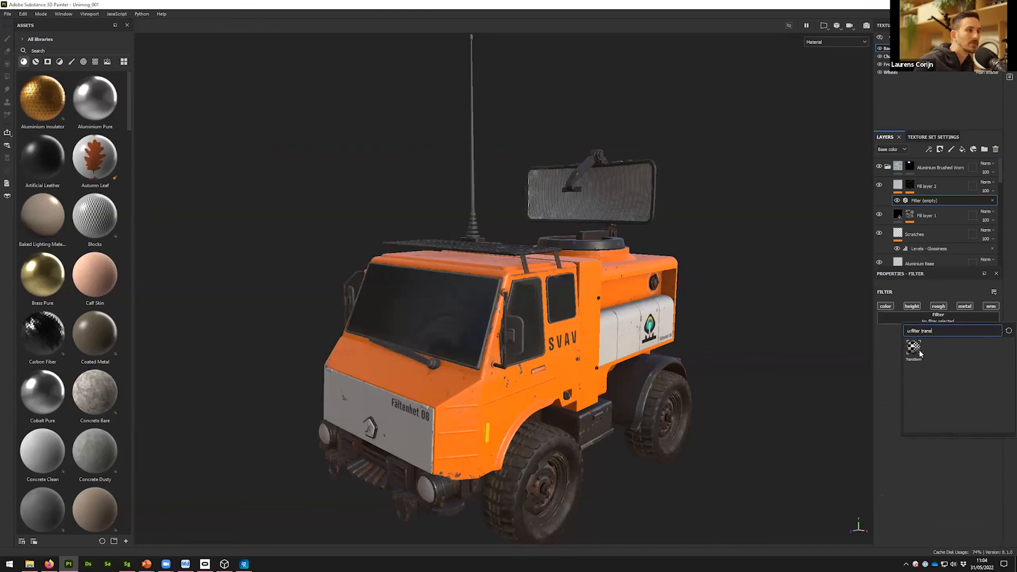
pyautogui.click(919, 350)
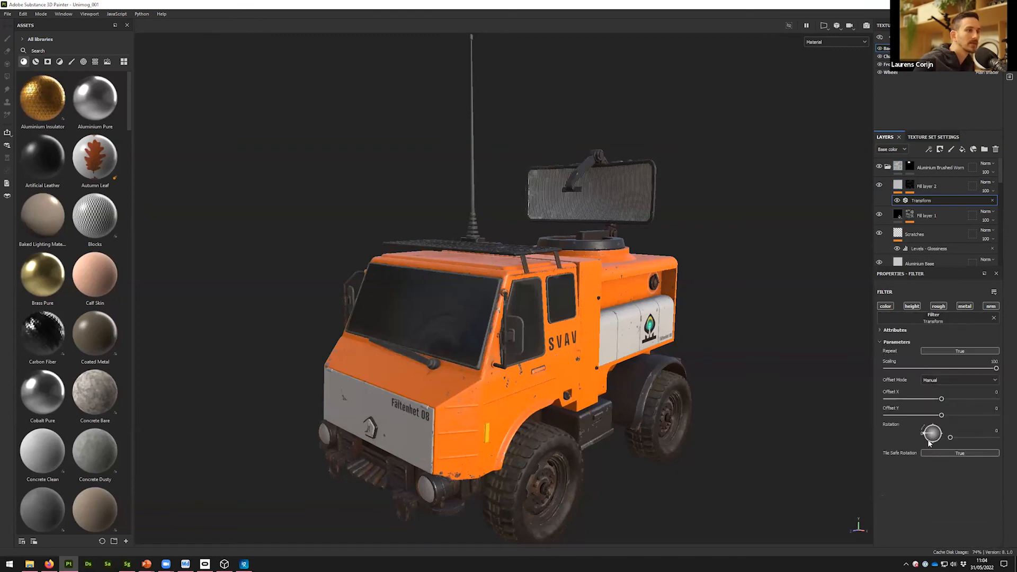